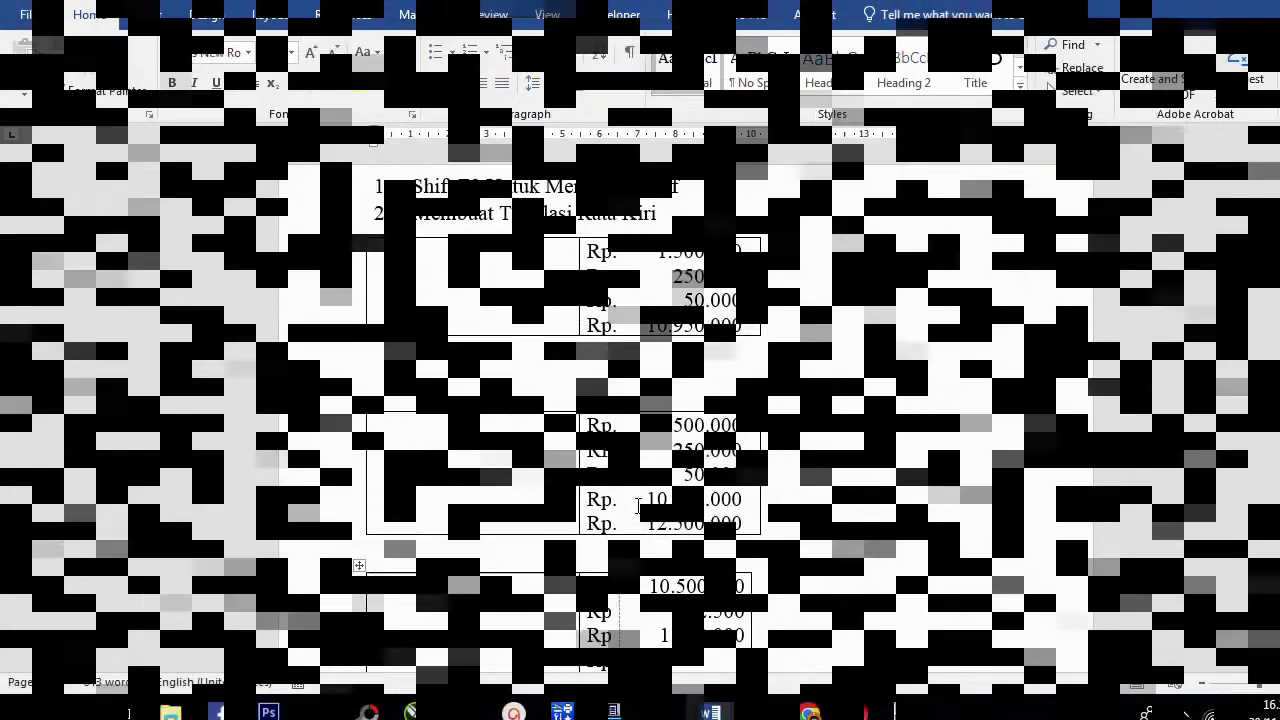
Scroll through the tips document to its end and click the final blank line.
scroll(640, 495, down, 4)
scroll(641, 505, down, 2)
scroll(641, 505, down, 1)
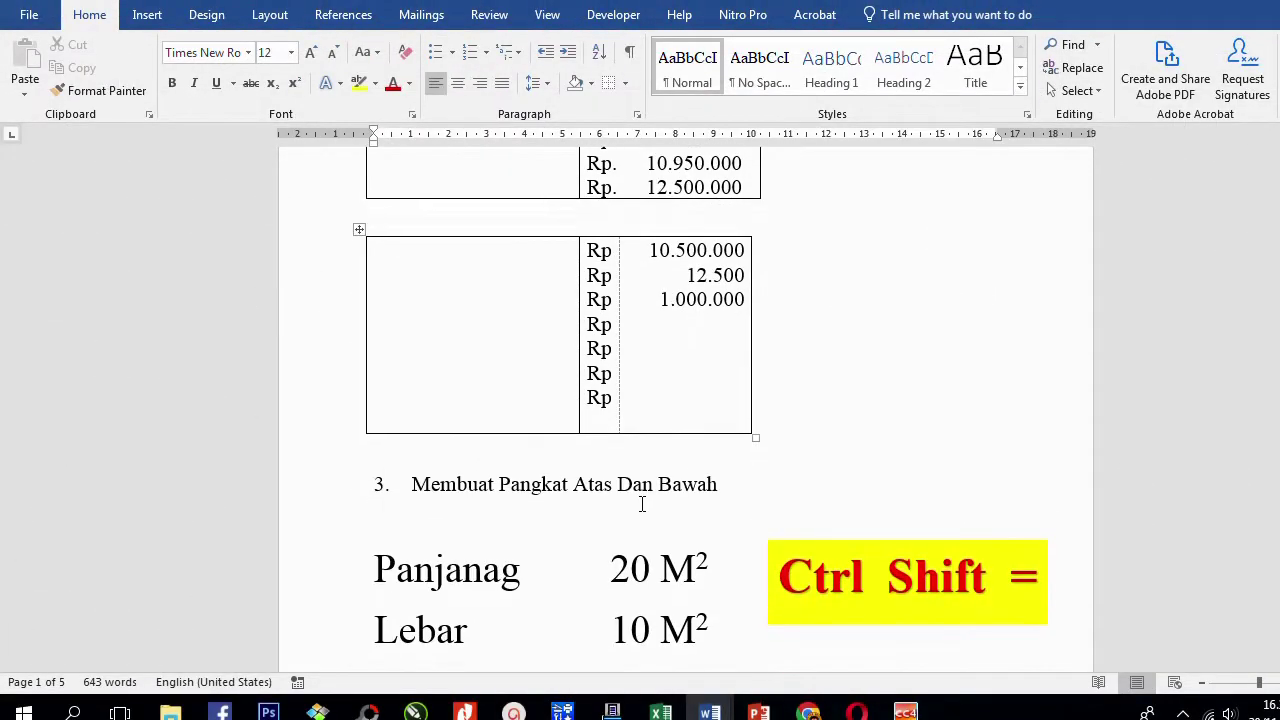
scroll(643, 503, down, 3)
scroll(643, 503, down, 2)
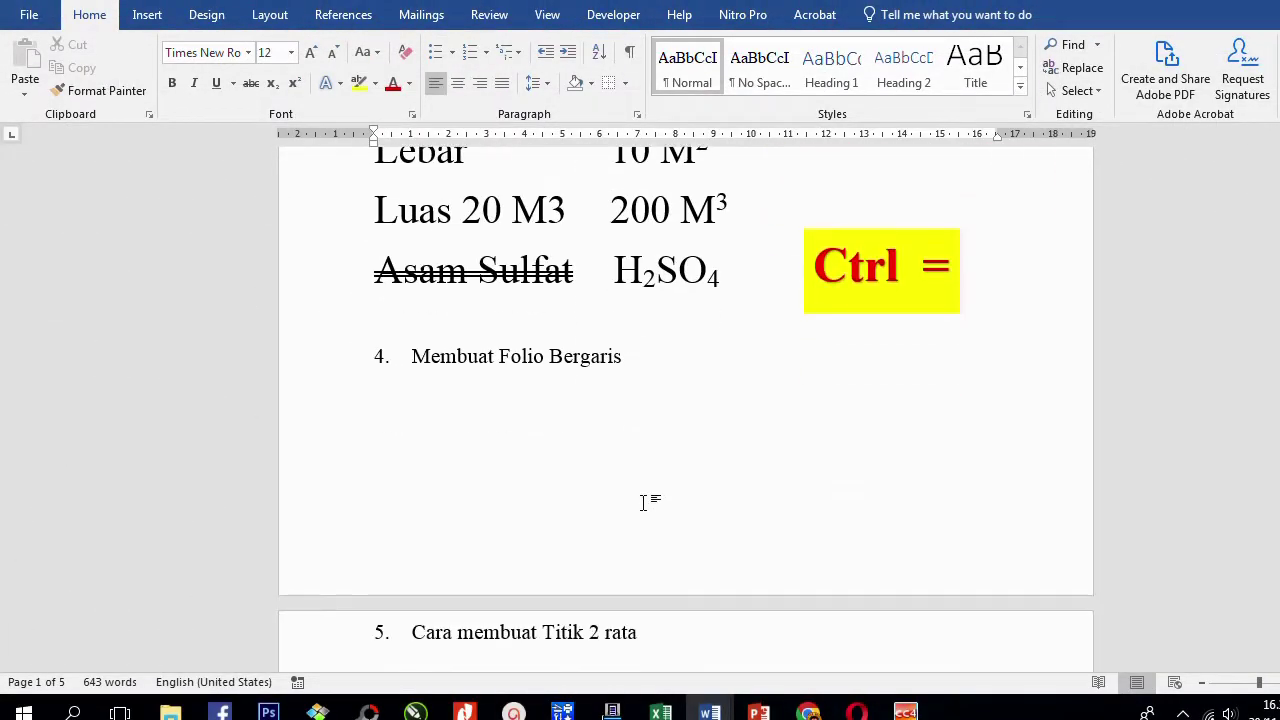
scroll(643, 503, down, 2)
scroll(643, 503, down, 1)
scroll(644, 503, down, 1)
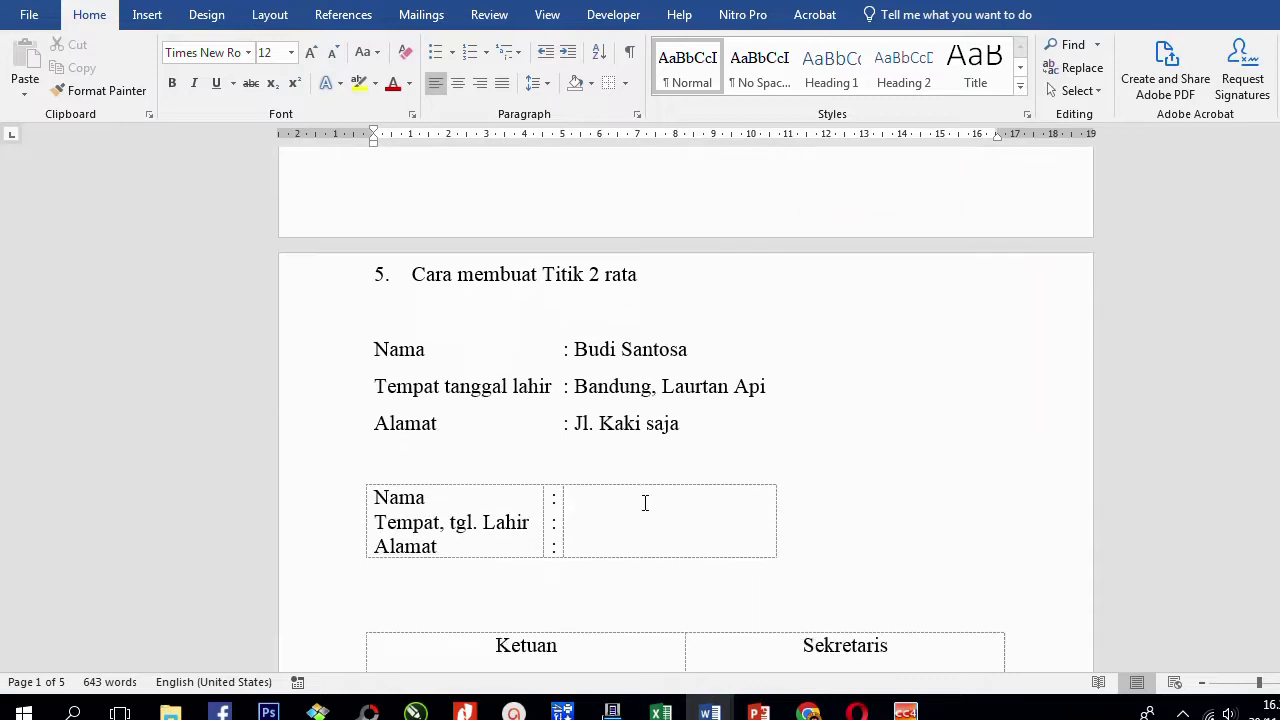
scroll(645, 503, down, 1)
scroll(645, 503, down, 2)
scroll(645, 503, down, 1)
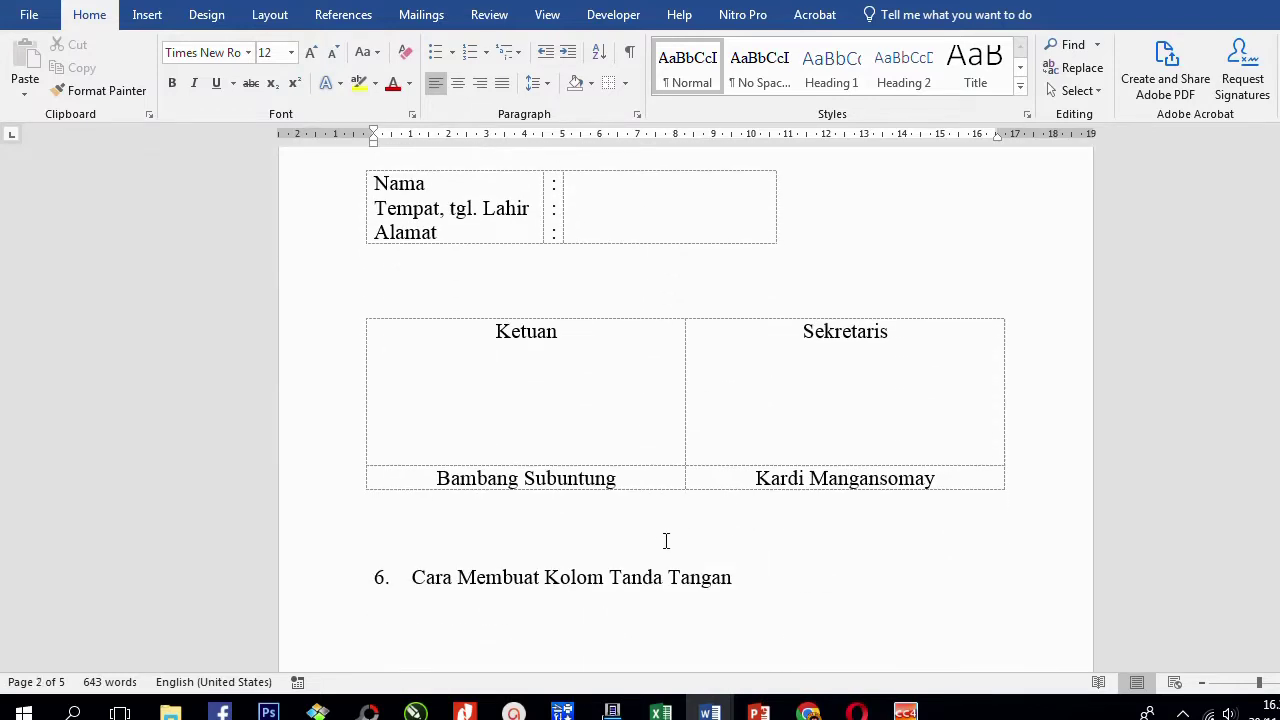
scroll(666, 541, down, 1)
scroll(666, 541, down, 2)
scroll(666, 541, down, 2)
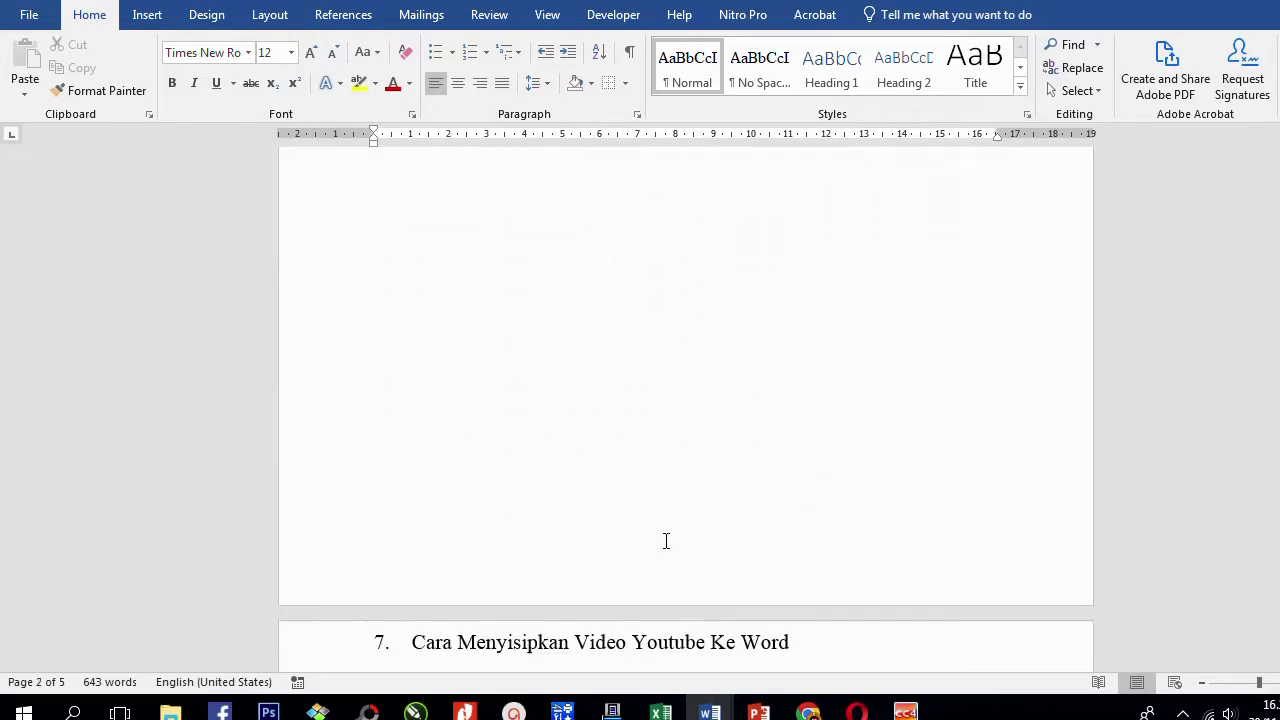
scroll(666, 541, down, 2)
scroll(666, 541, down, 2)
scroll(666, 541, down, 2)
scroll(666, 541, down, 2)
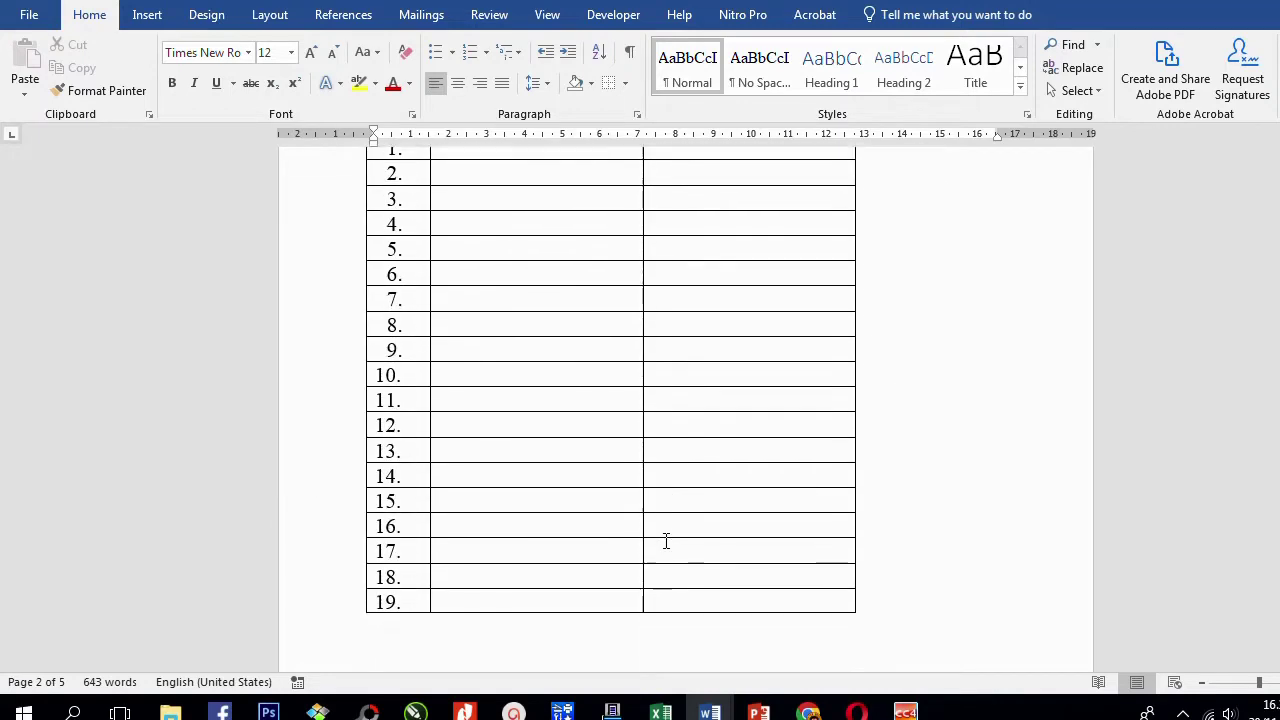
scroll(666, 541, down, 2)
scroll(666, 541, down, 2)
scroll(666, 541, down, 2)
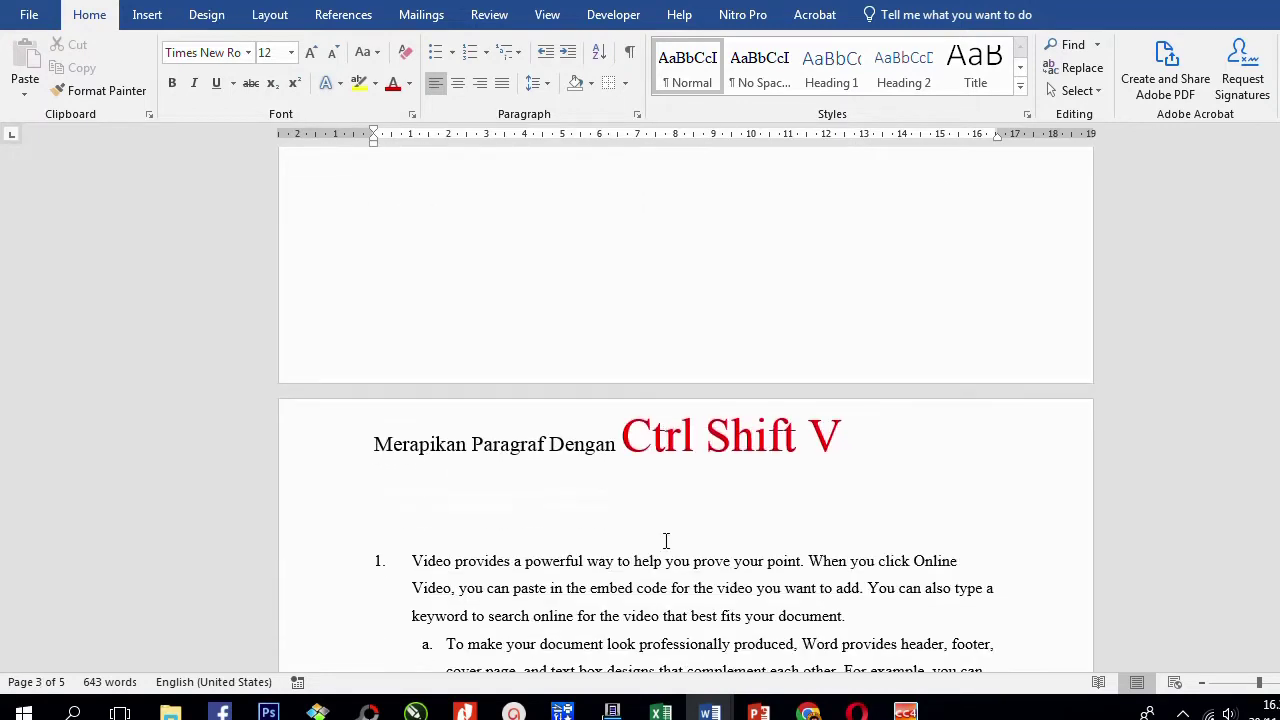
scroll(666, 541, down, 1)
scroll(666, 541, down, 2)
scroll(666, 541, down, 4)
scroll(666, 541, down, 2)
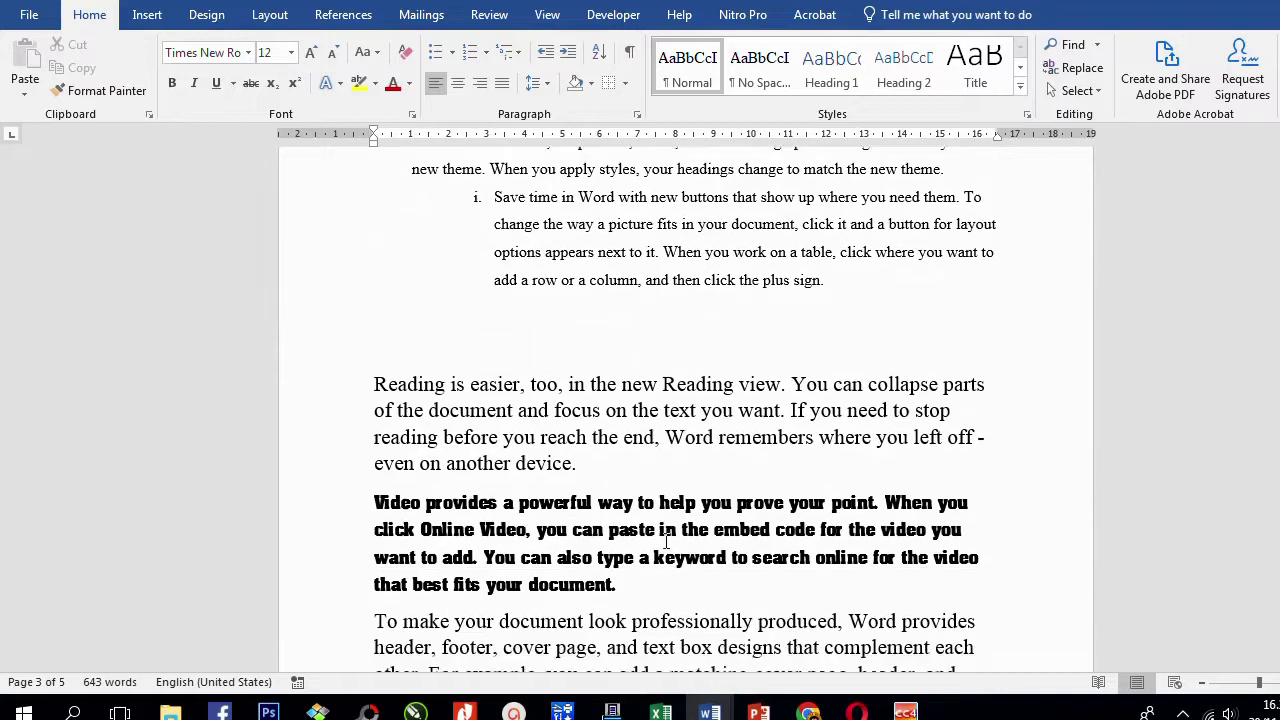
scroll(666, 541, down, 2)
scroll(666, 541, down, 2)
scroll(666, 541, down, 4)
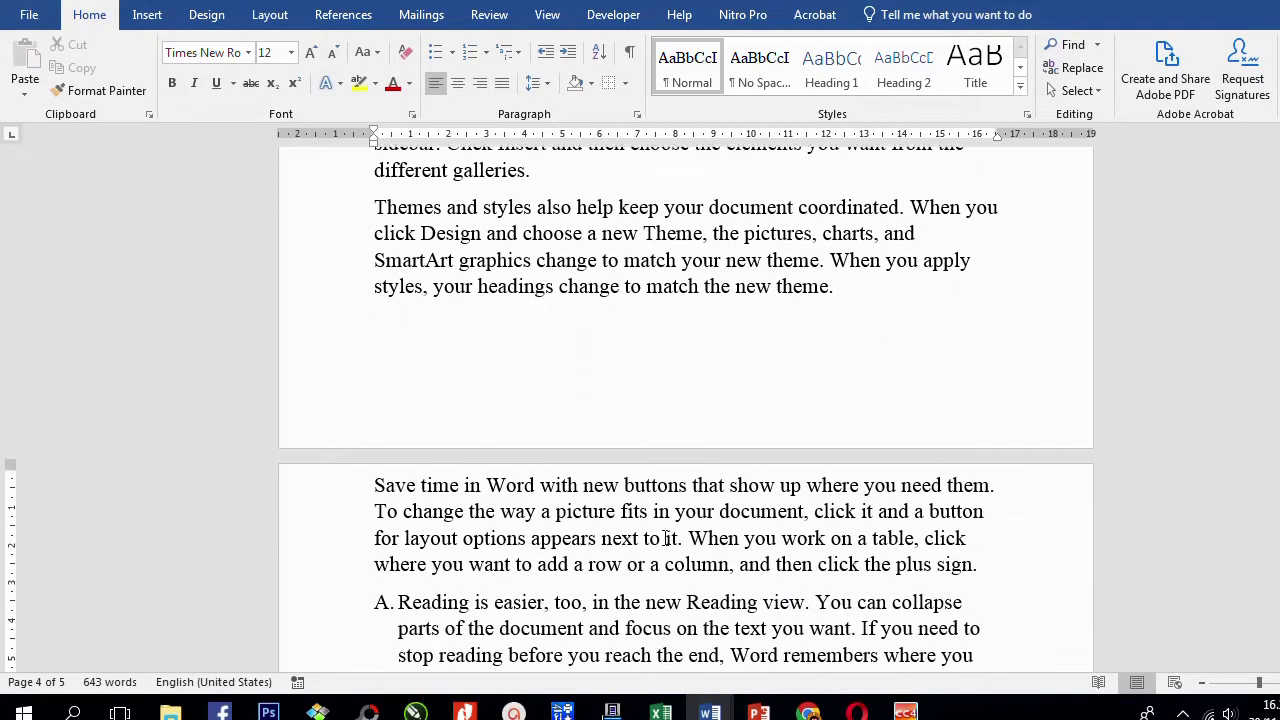
scroll(666, 541, down, 2)
click(688, 537)
scroll(693, 535, down, 3)
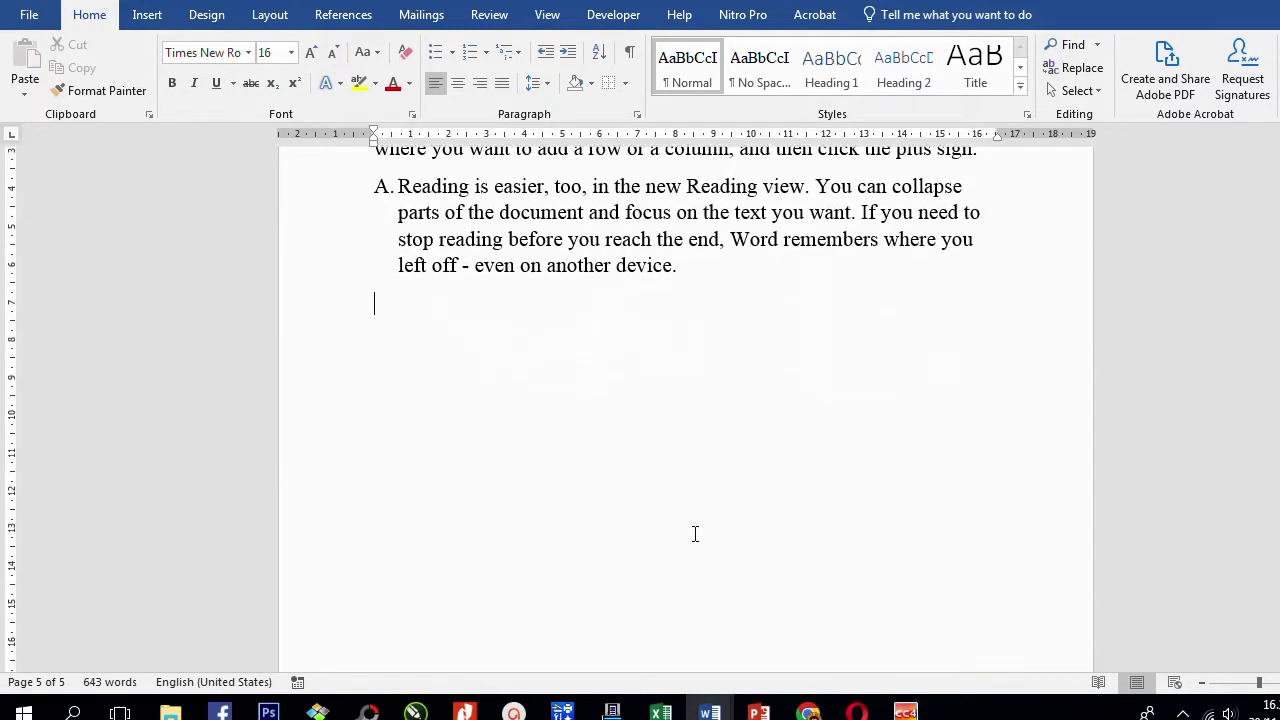
scroll(693, 535, down, 3)
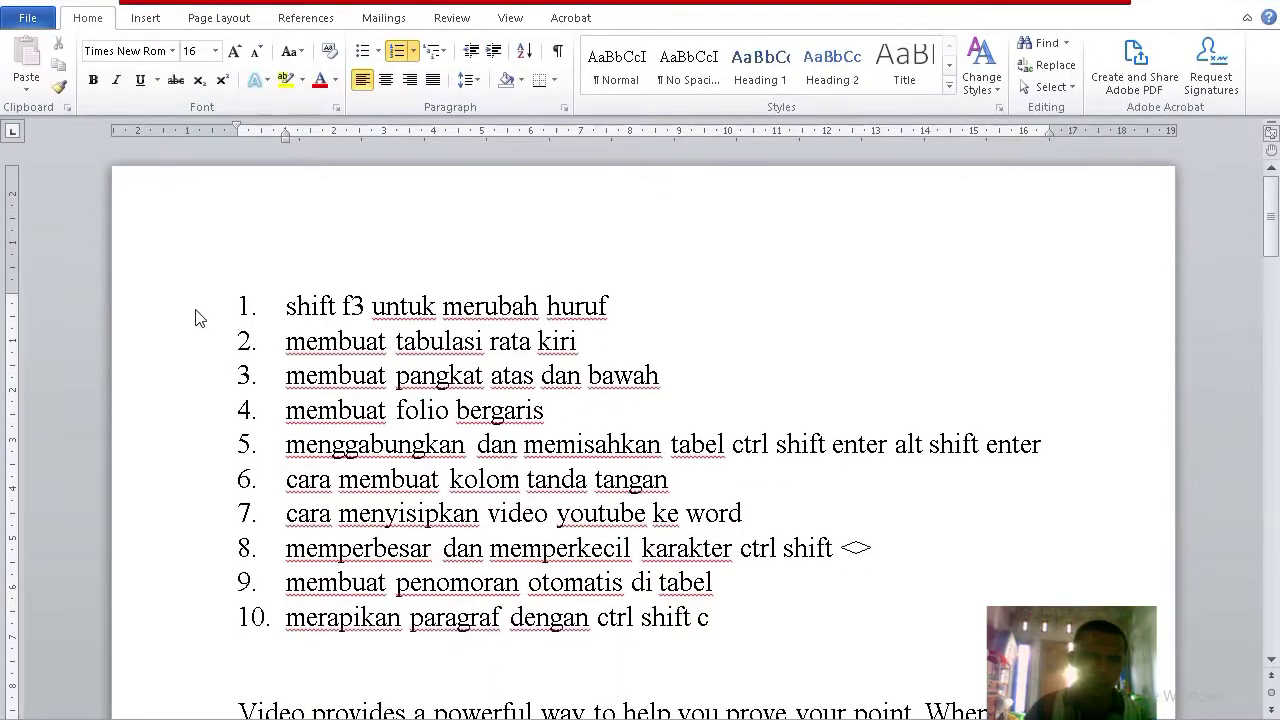
Select the ten tip titles and toggle them to UPPERCASE and back to lowercase with Shift+F3.
drag(166, 308, 178, 622)
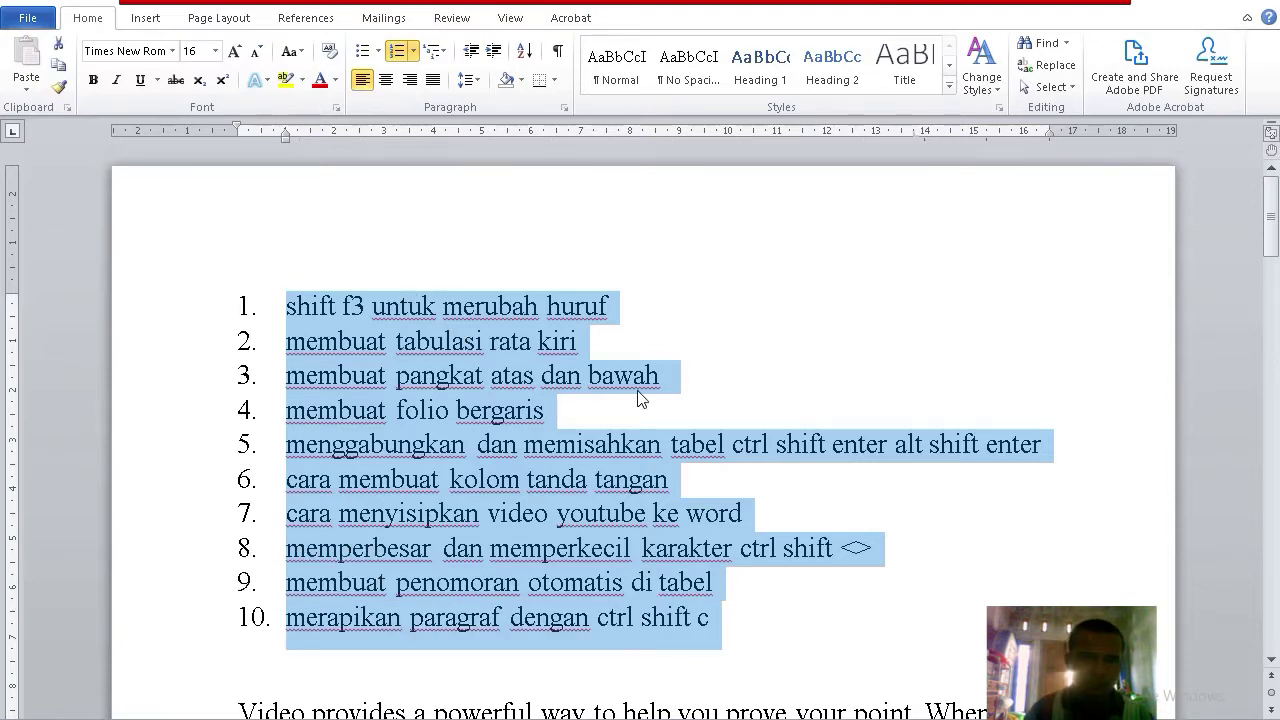
key(shift+F3)
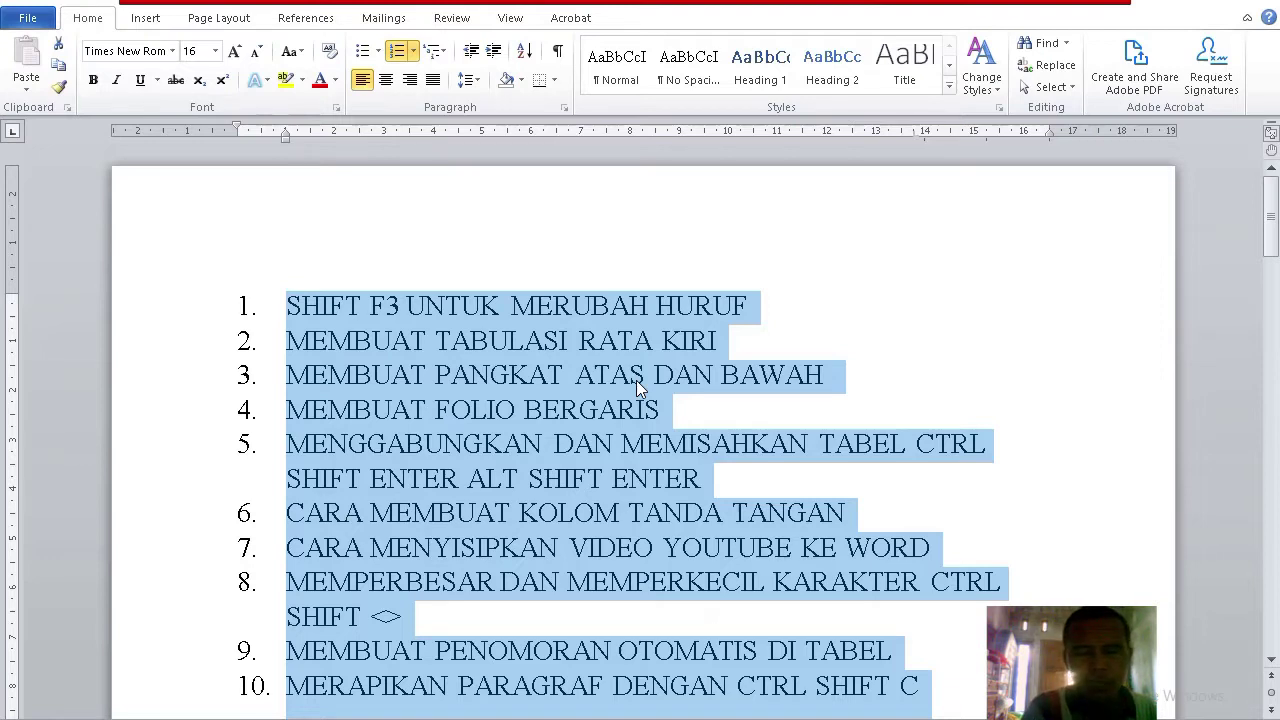
key(shift+F3)
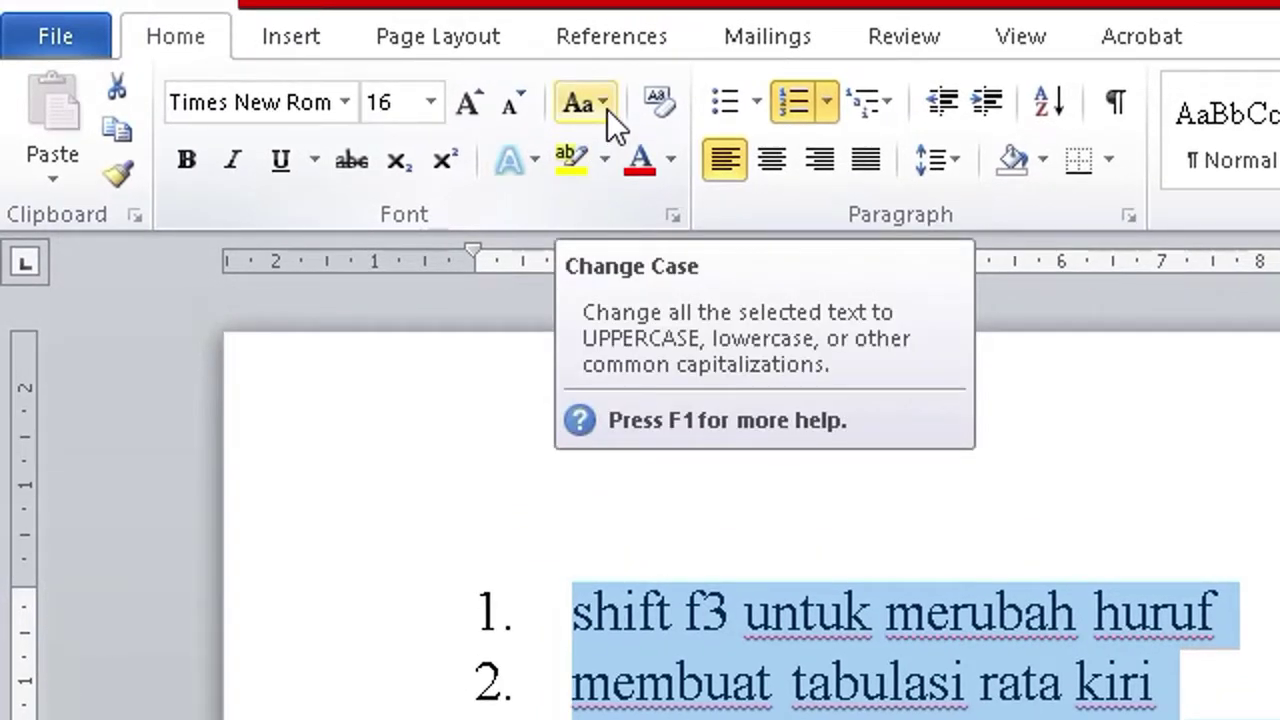
Cycle the tip titles through Sentence case, lowercase and UPPERCASE, ending on Capitalize Each Word.
click(607, 109)
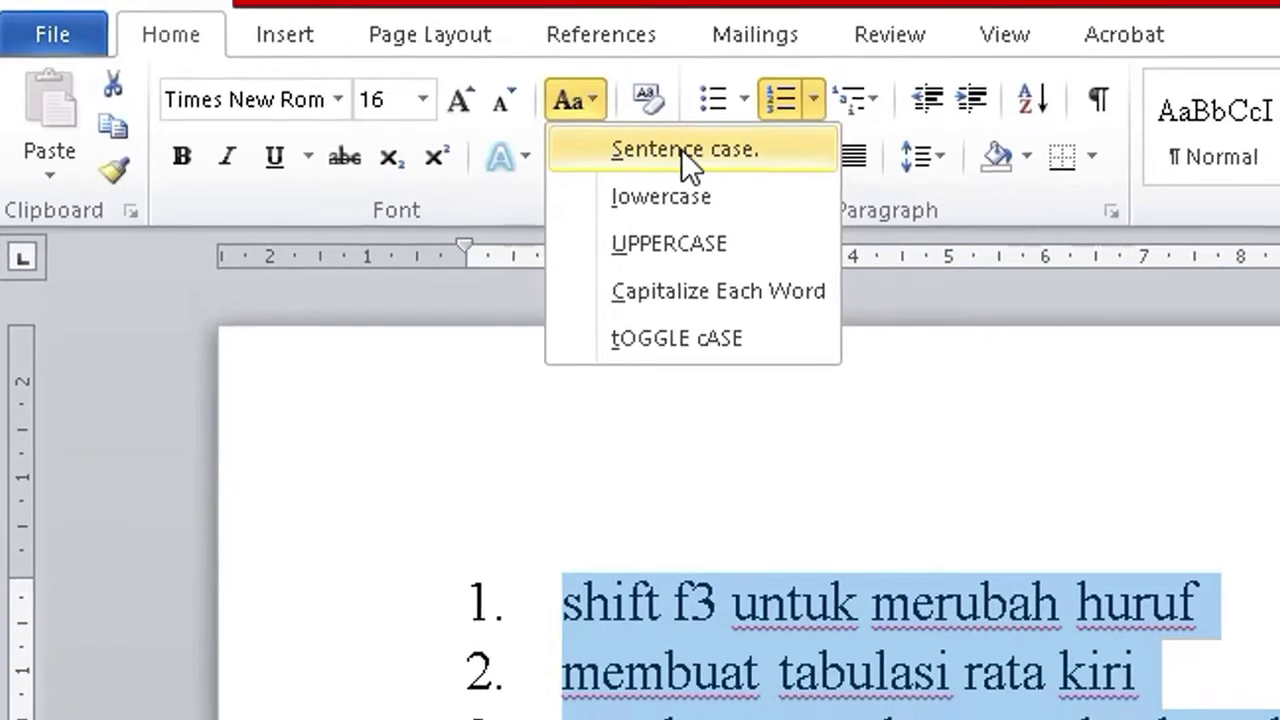
click(693, 153)
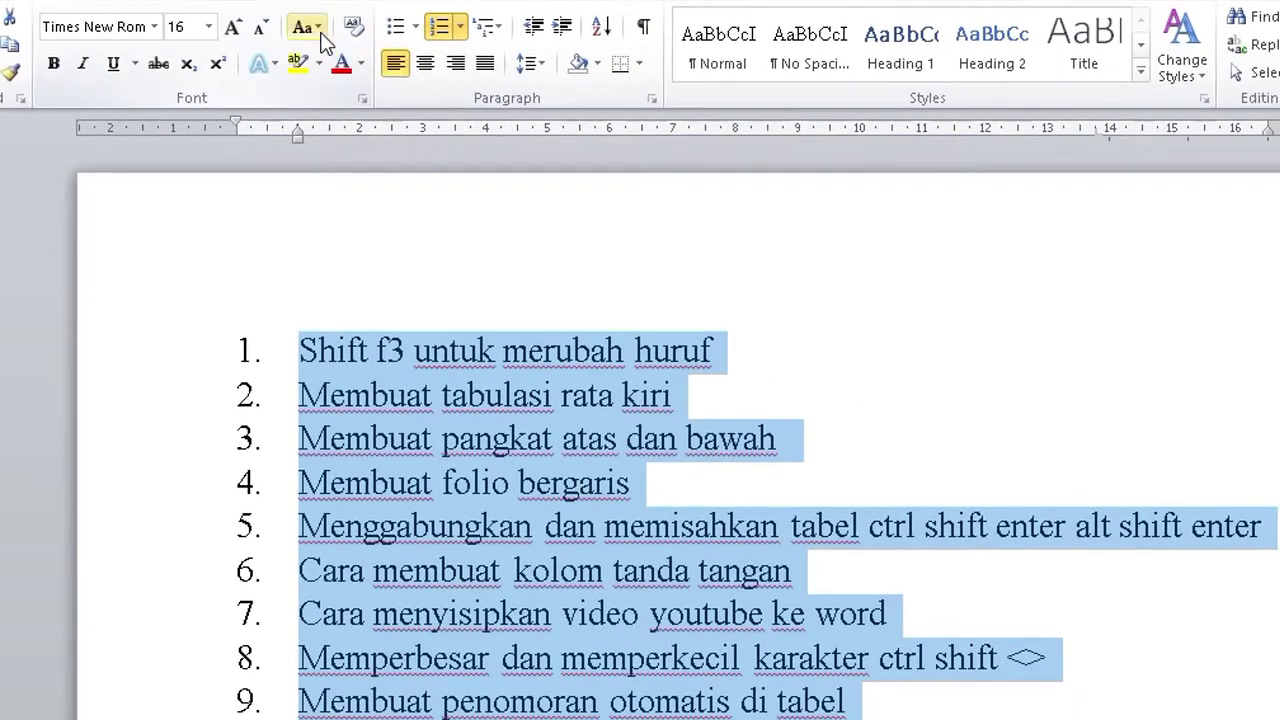
click(321, 40)
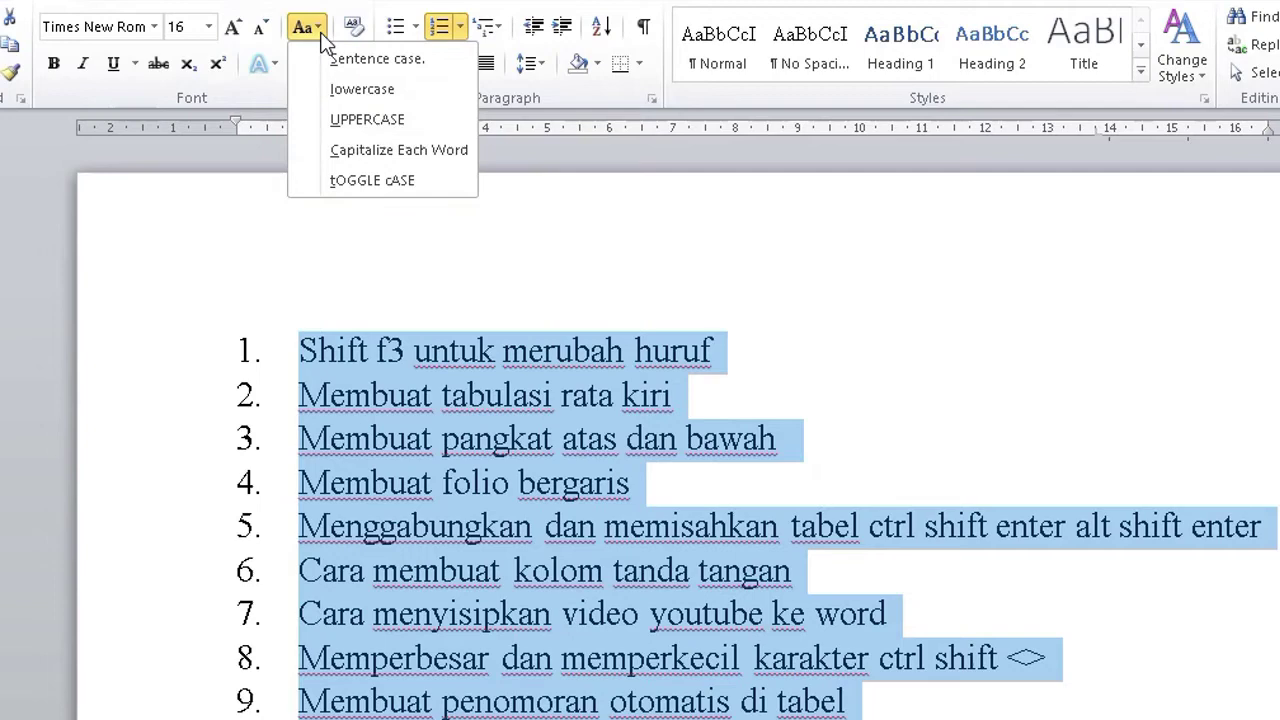
click(355, 89)
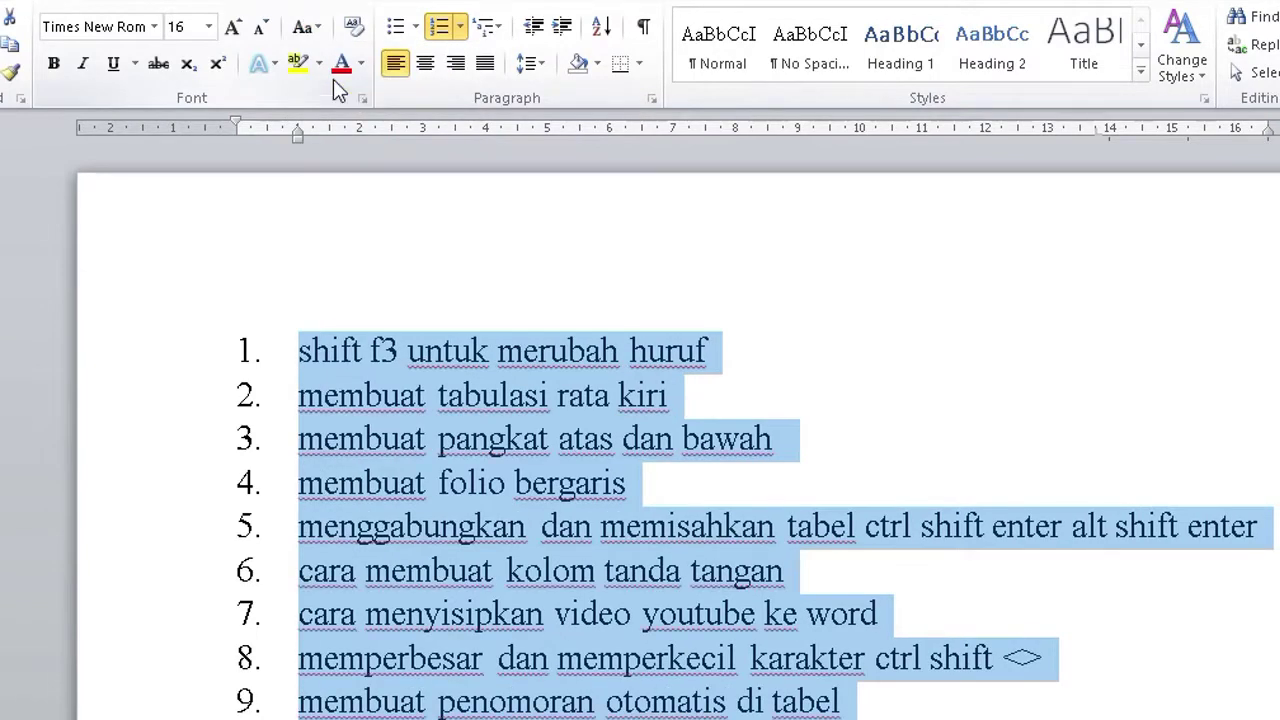
click(305, 27)
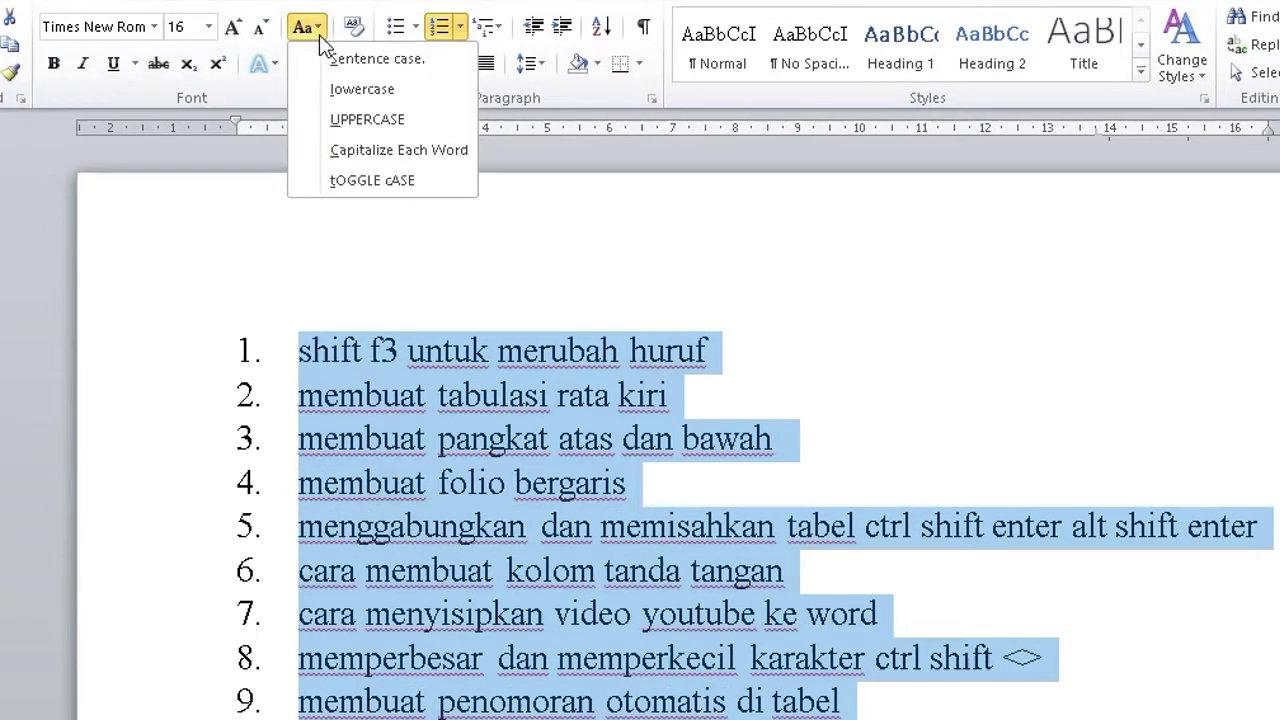
click(350, 120)
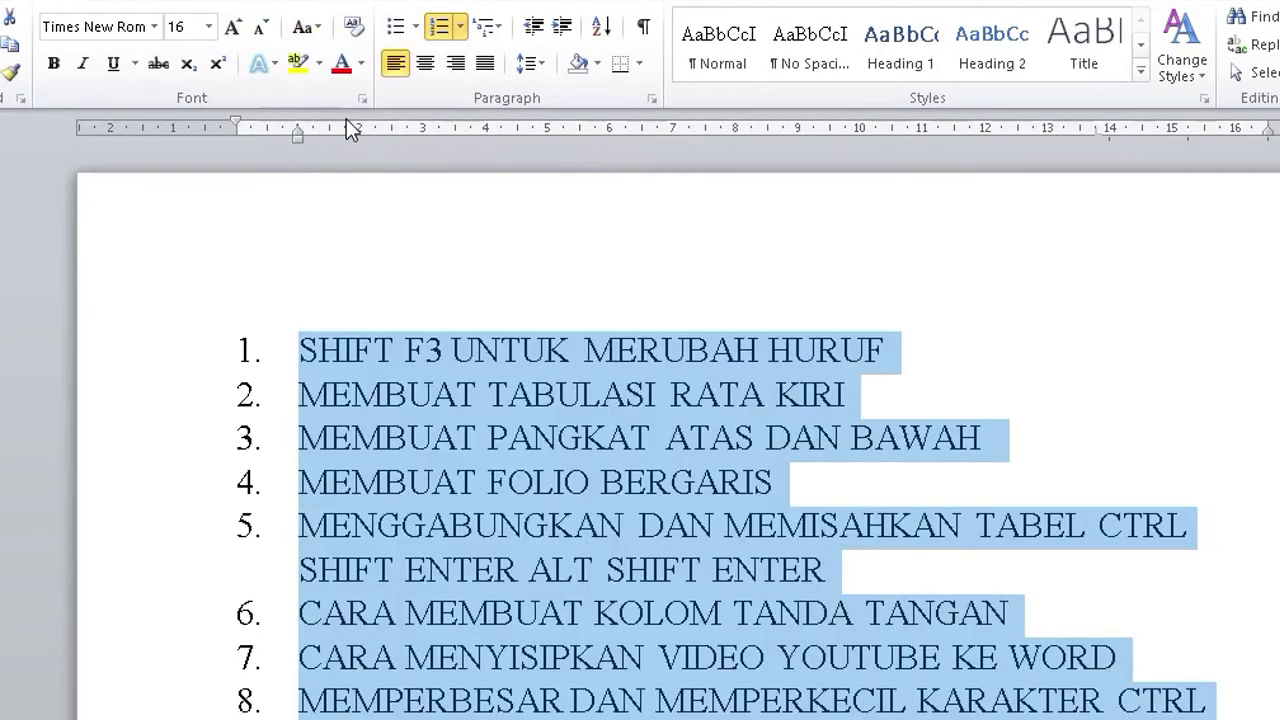
click(318, 30)
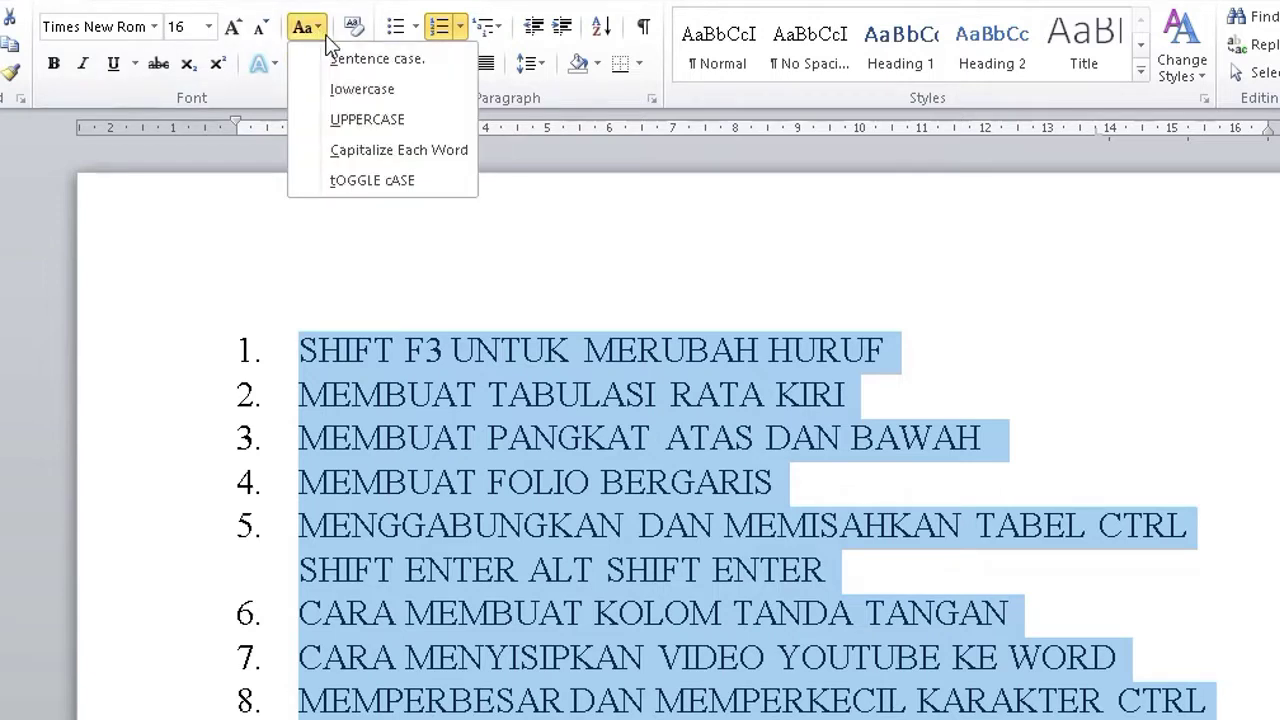
click(376, 152)
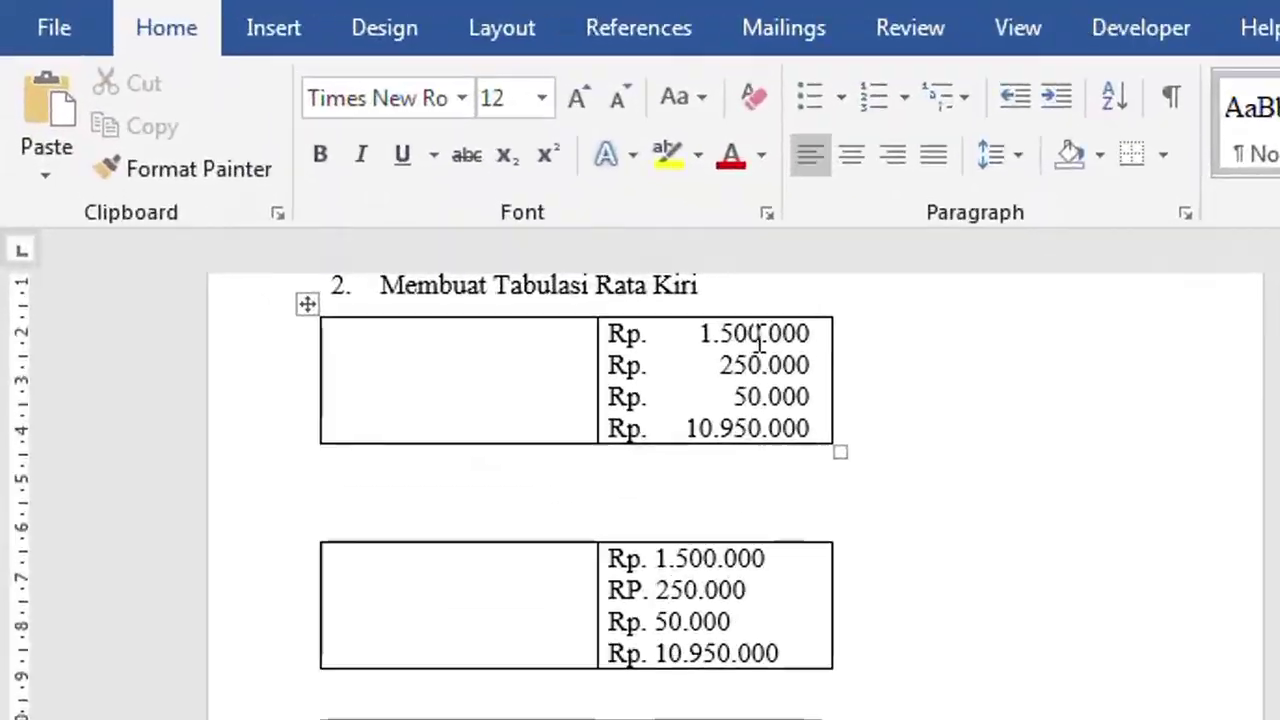
Select the aligned amounts in the first table, then the unaligned Rp cell of the second table.
mouse_move(762, 333)
mouse_down()
mouse_move(770, 412)
mouse_move(793, 430)
mouse_up()
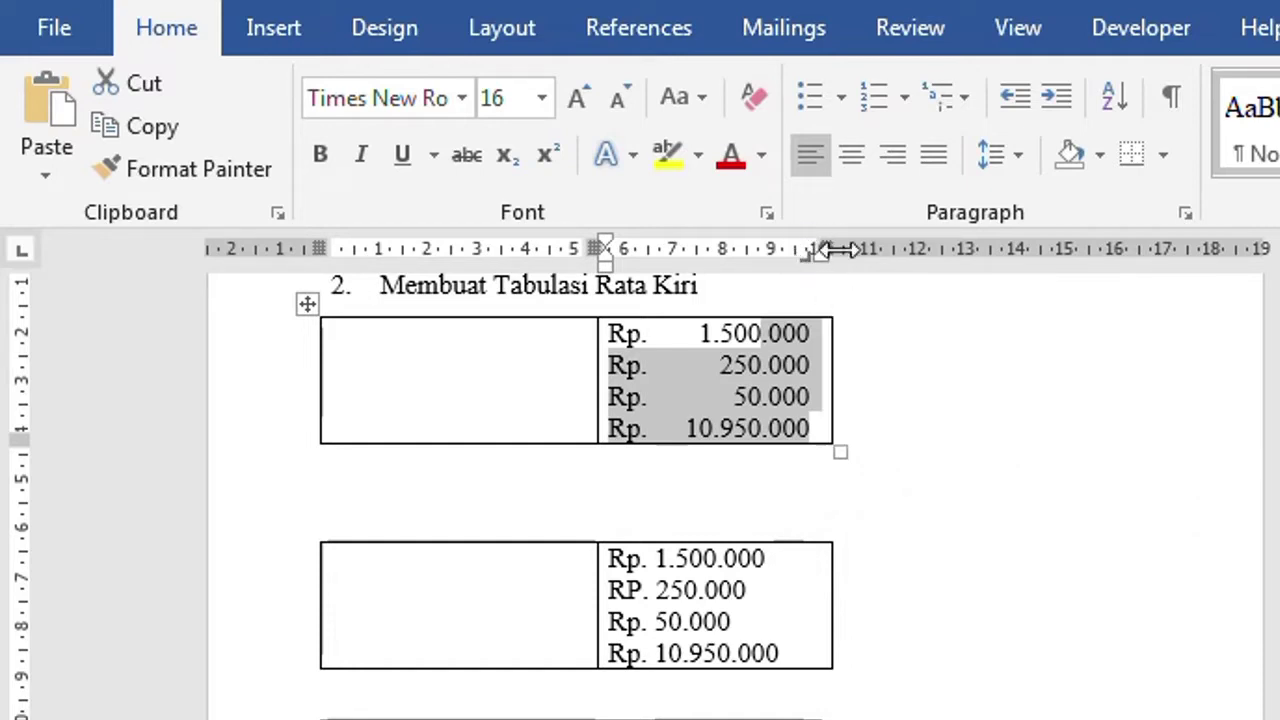
scroll(592, 457, down, 3)
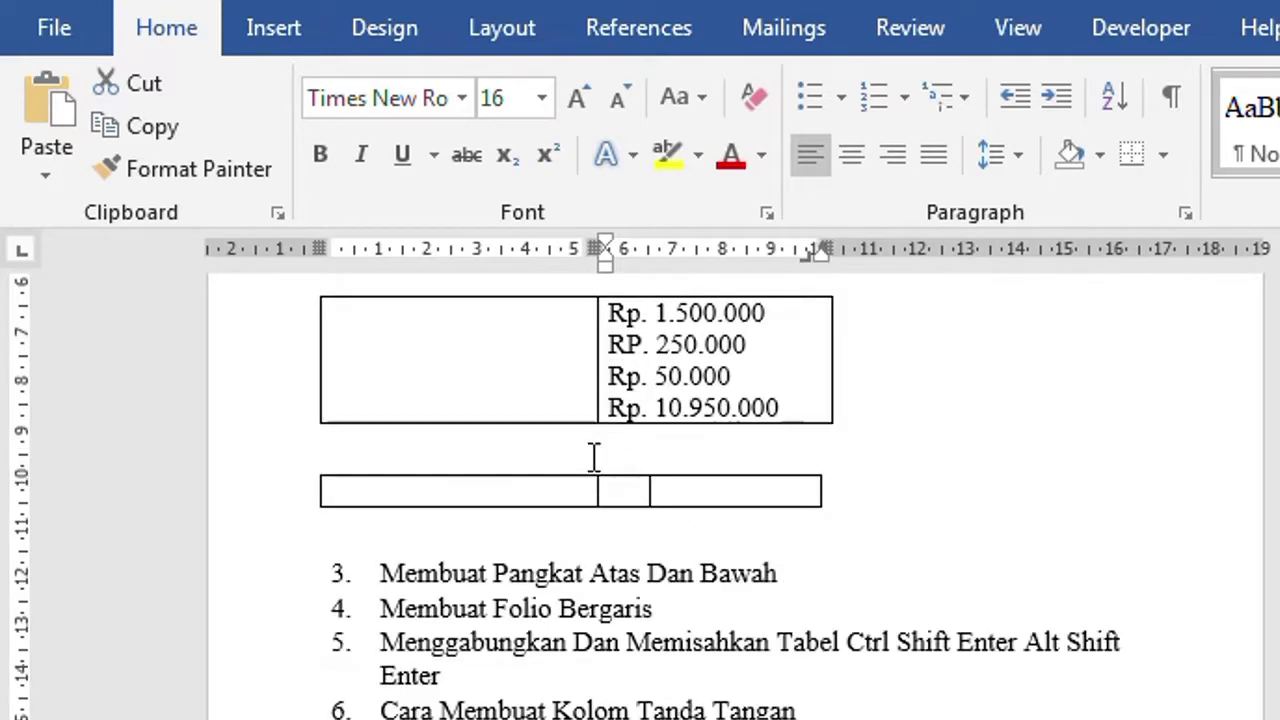
click(596, 352)
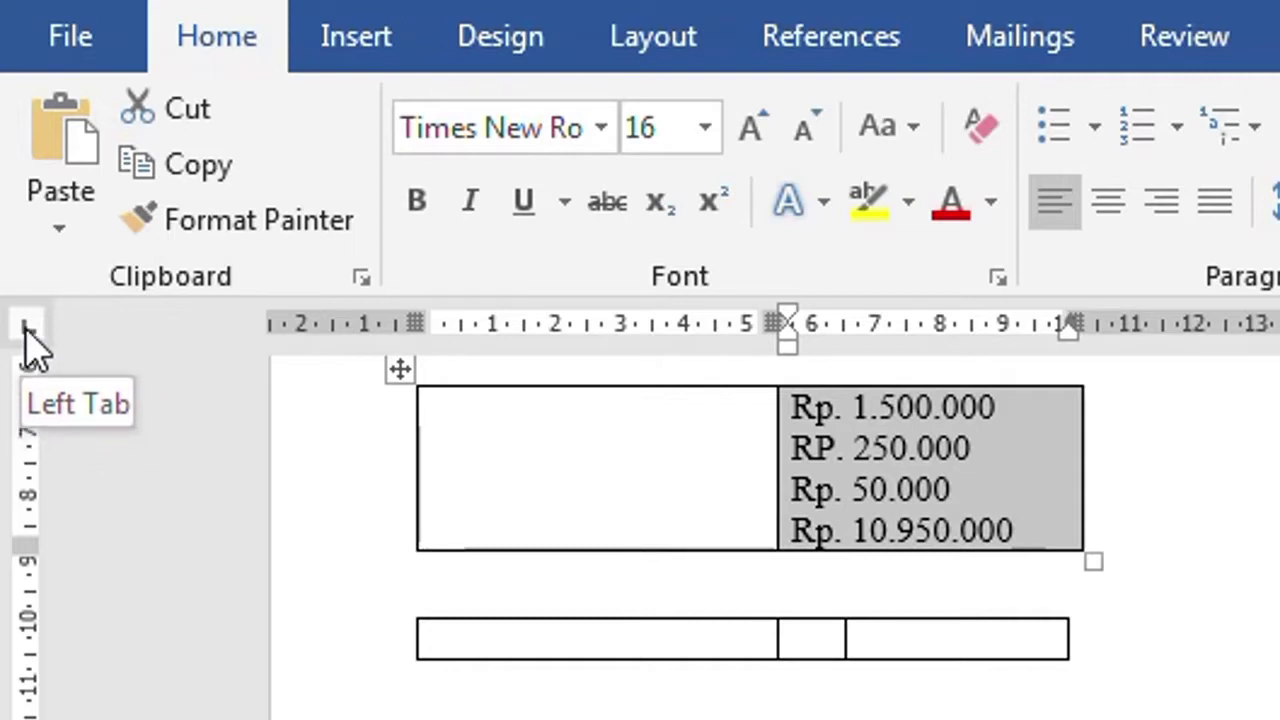
Set a right-aligned tab stop near 10 cm for the amounts cell, cursor before 1.500.000.
click(27, 328)
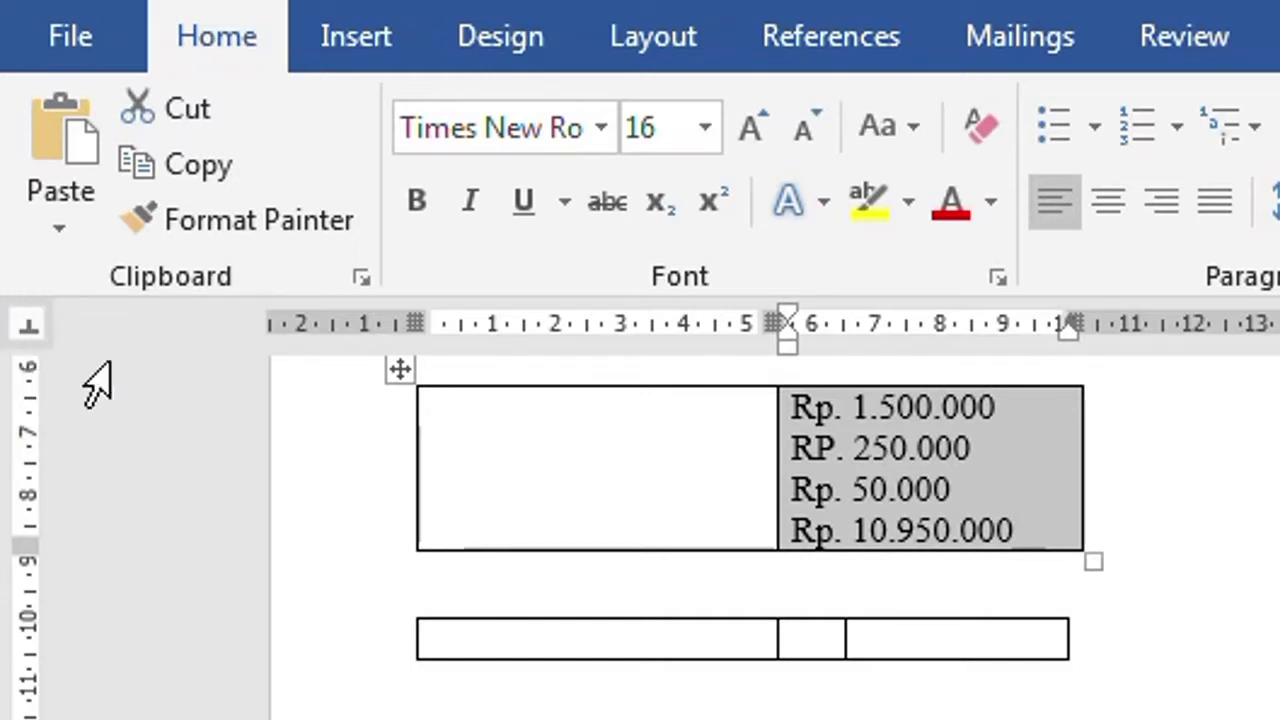
click(28, 326)
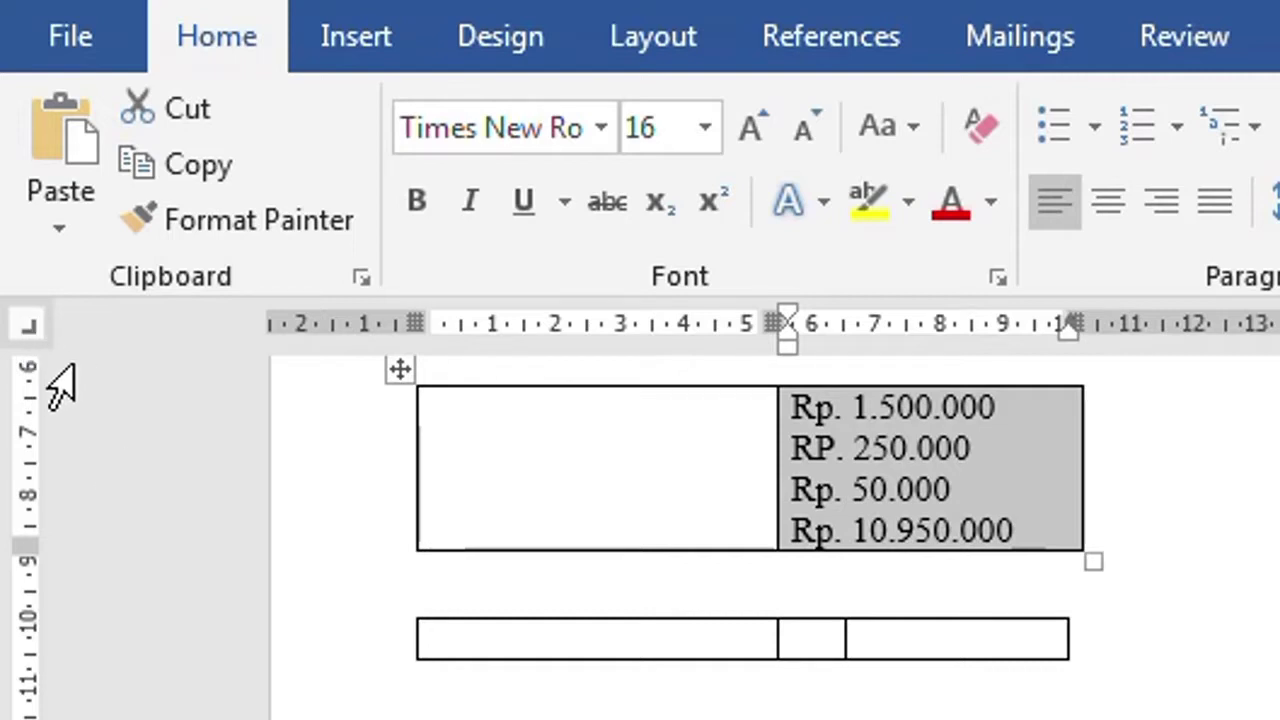
click(1038, 338)
drag(1040, 340, 1048, 335)
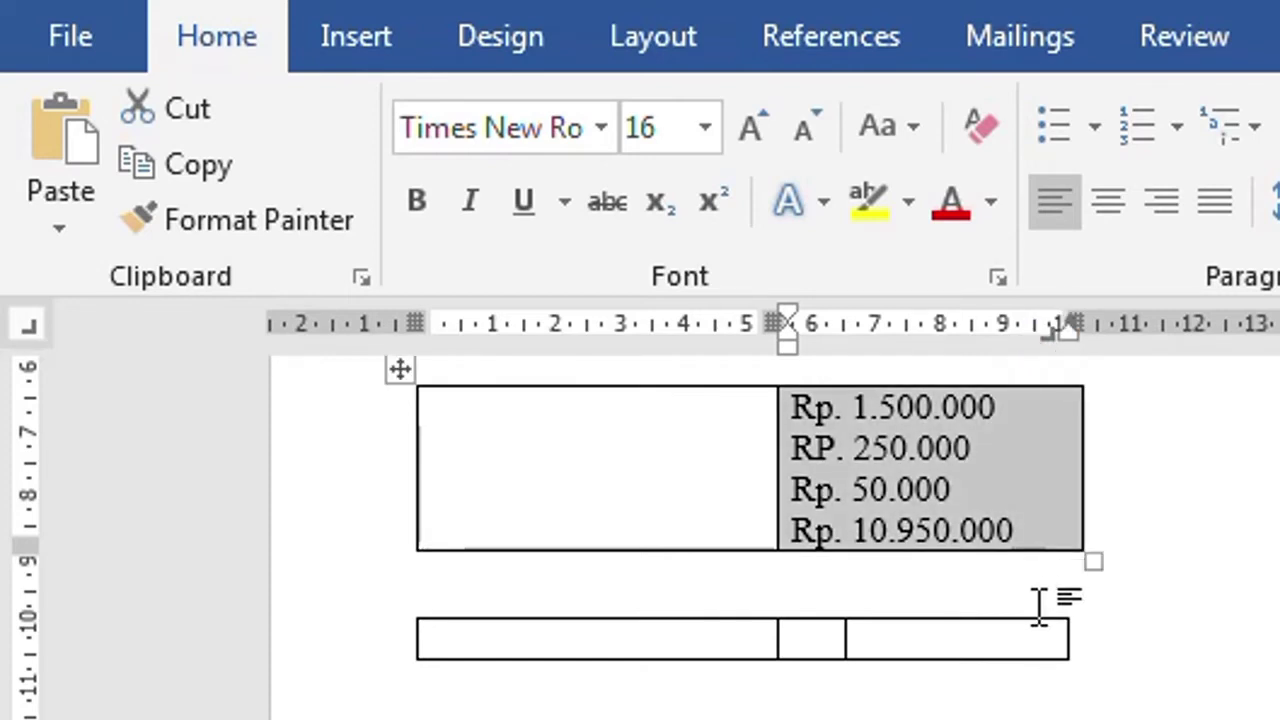
click(855, 407)
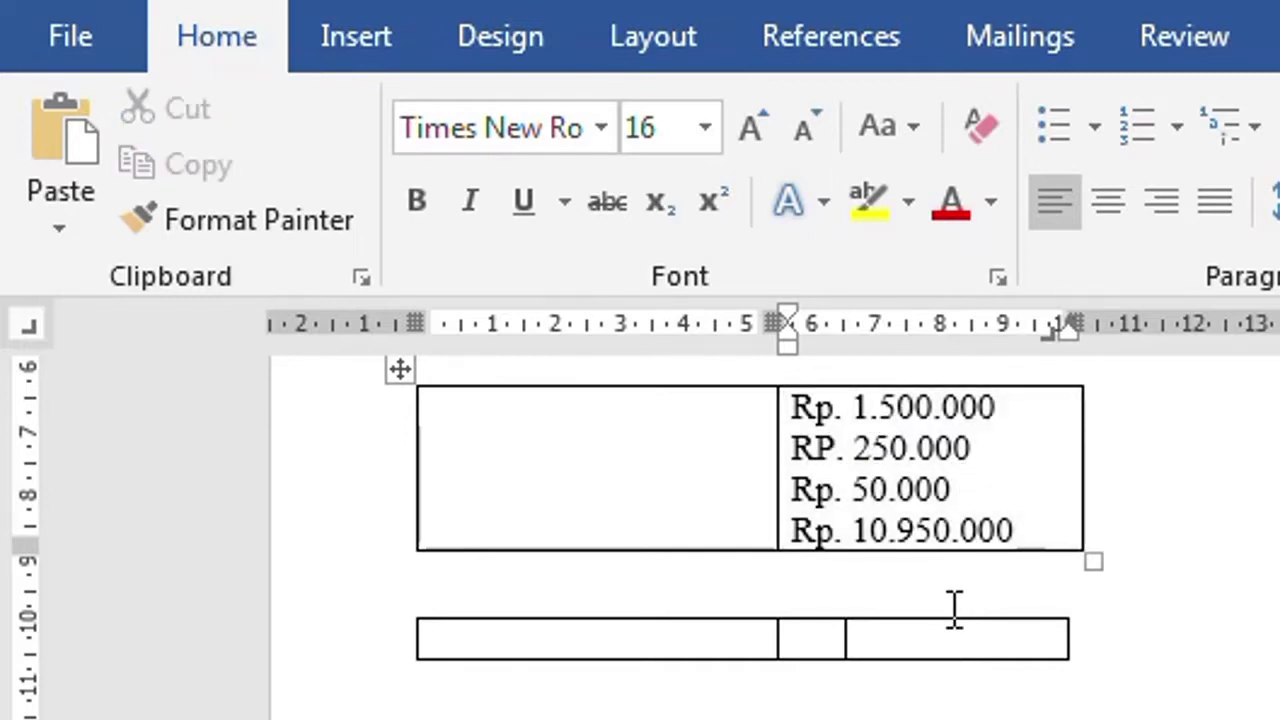
Align 1.500.000, 250.000, 50.000 and 10.950.000 to the right tab stop with Ctrl+Tab.
key(ctrl+Tab)
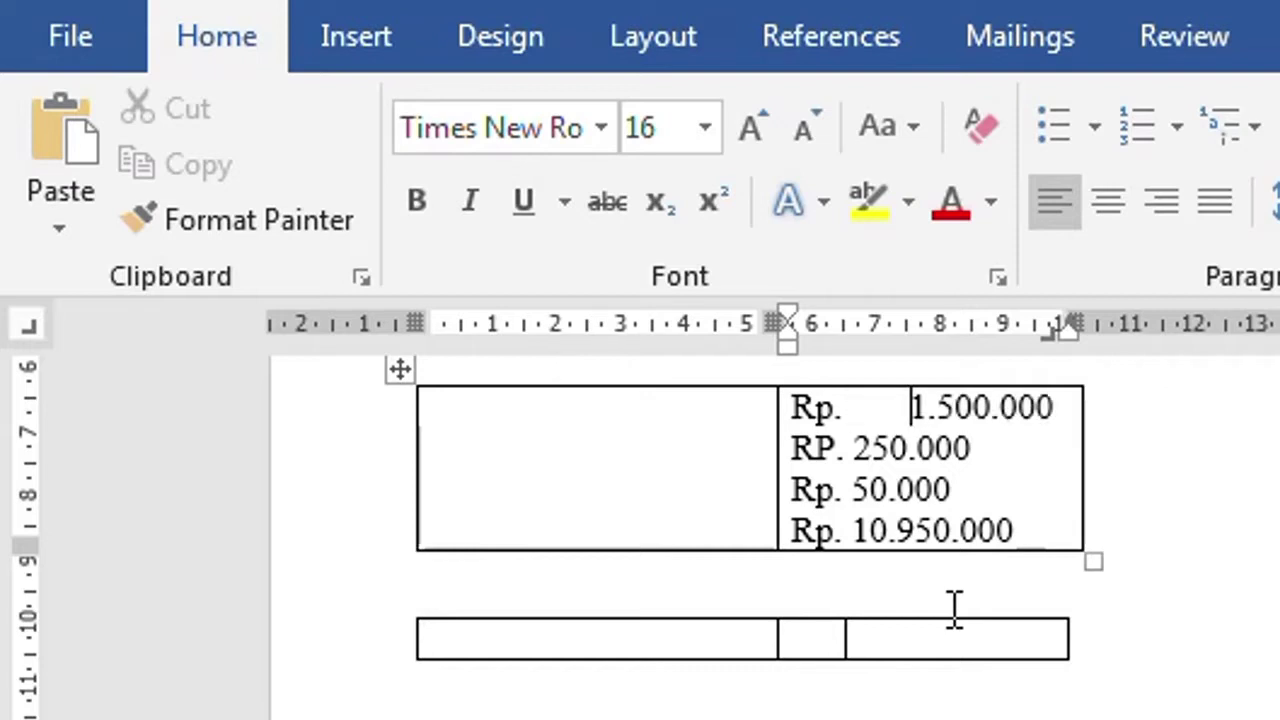
key(Left)
key(Left)
key(Left)
key(ctrl+Tab)
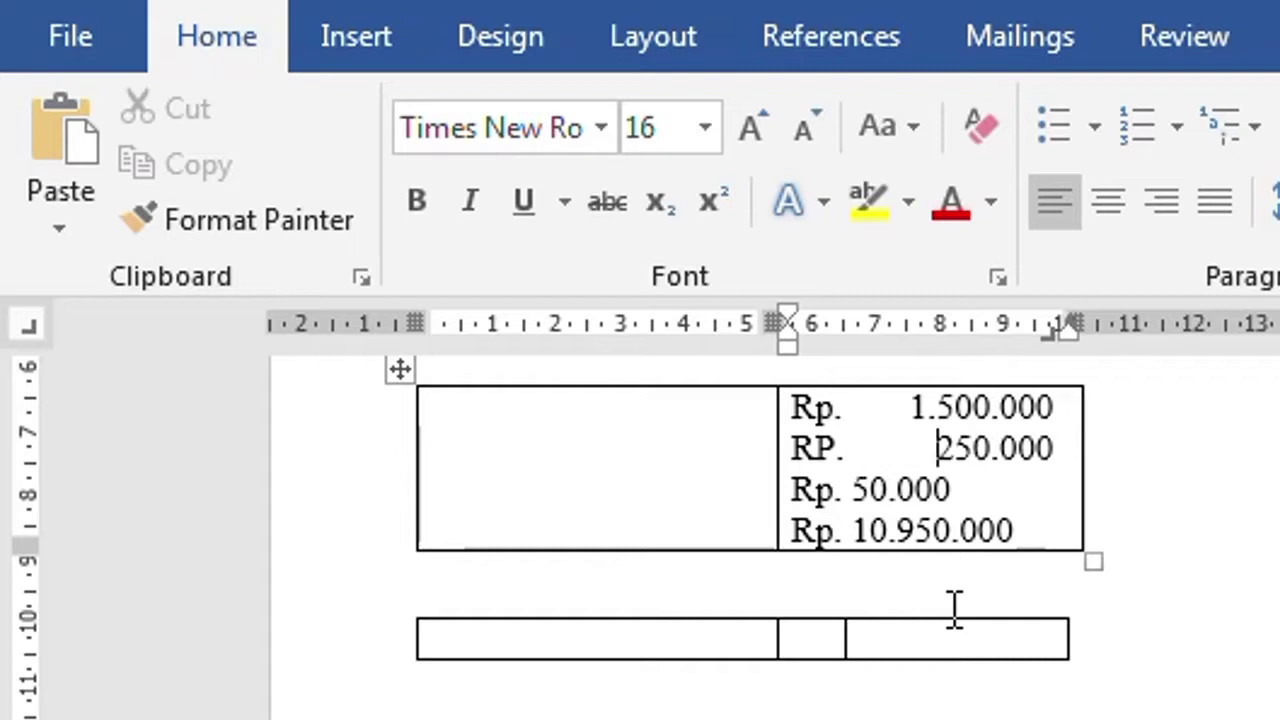
key(Down)
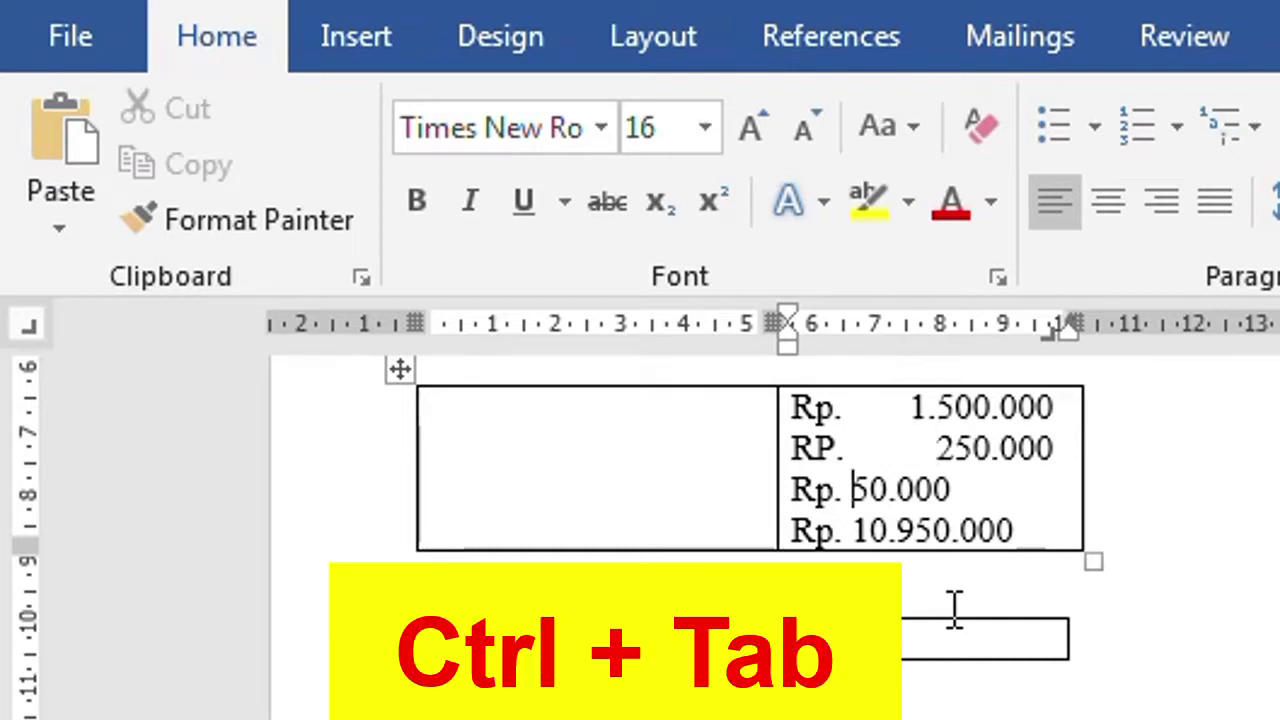
key(ctrl+Tab)
key(Down)
key(Left)
key(Left)
key(Left)
key(Left)
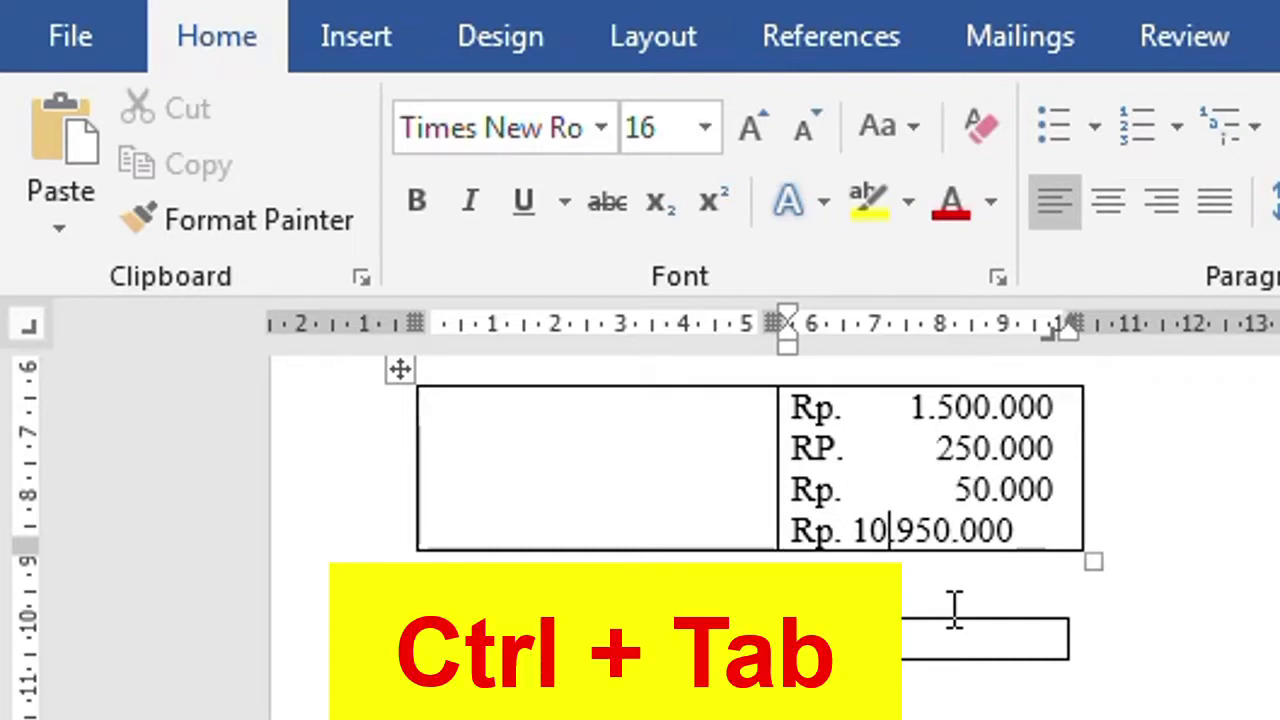
key(Left)
key(Left)
key(ctrl+Tab)
Add a new line 'rP. 12.500.000' below 10.950.000.
key(End)
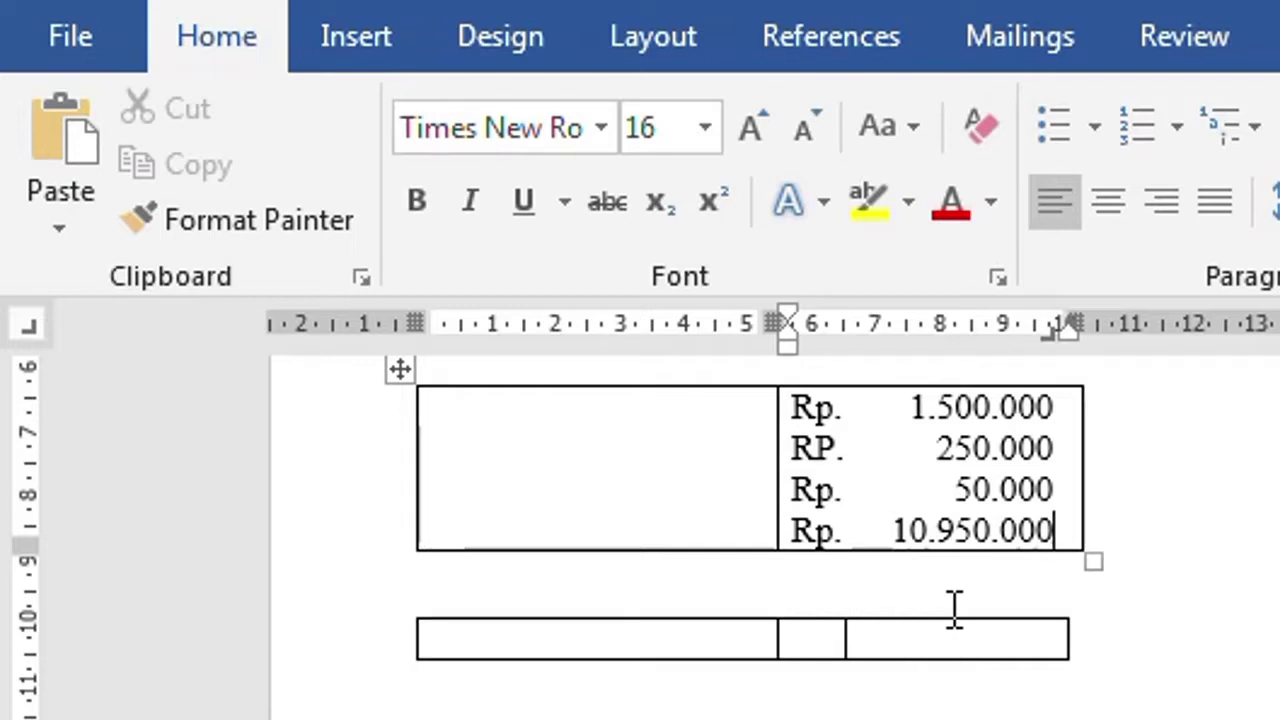
key(Return)
text(r)
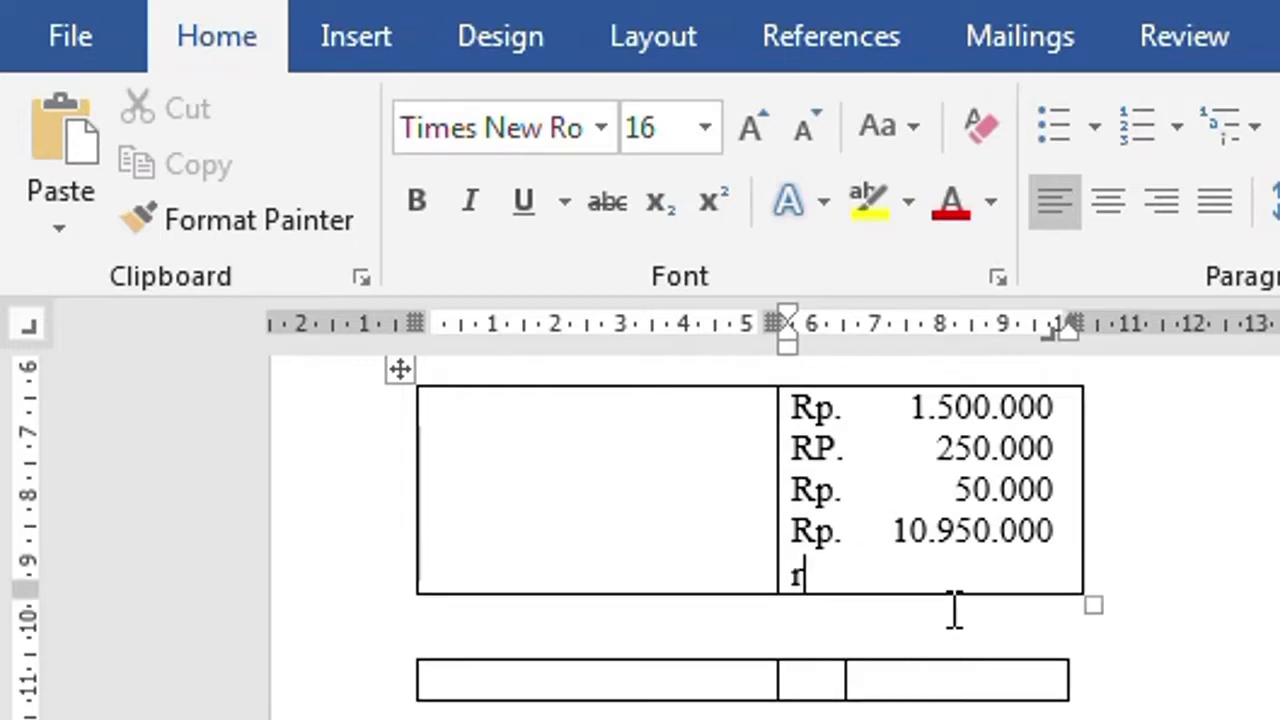
text(P. )
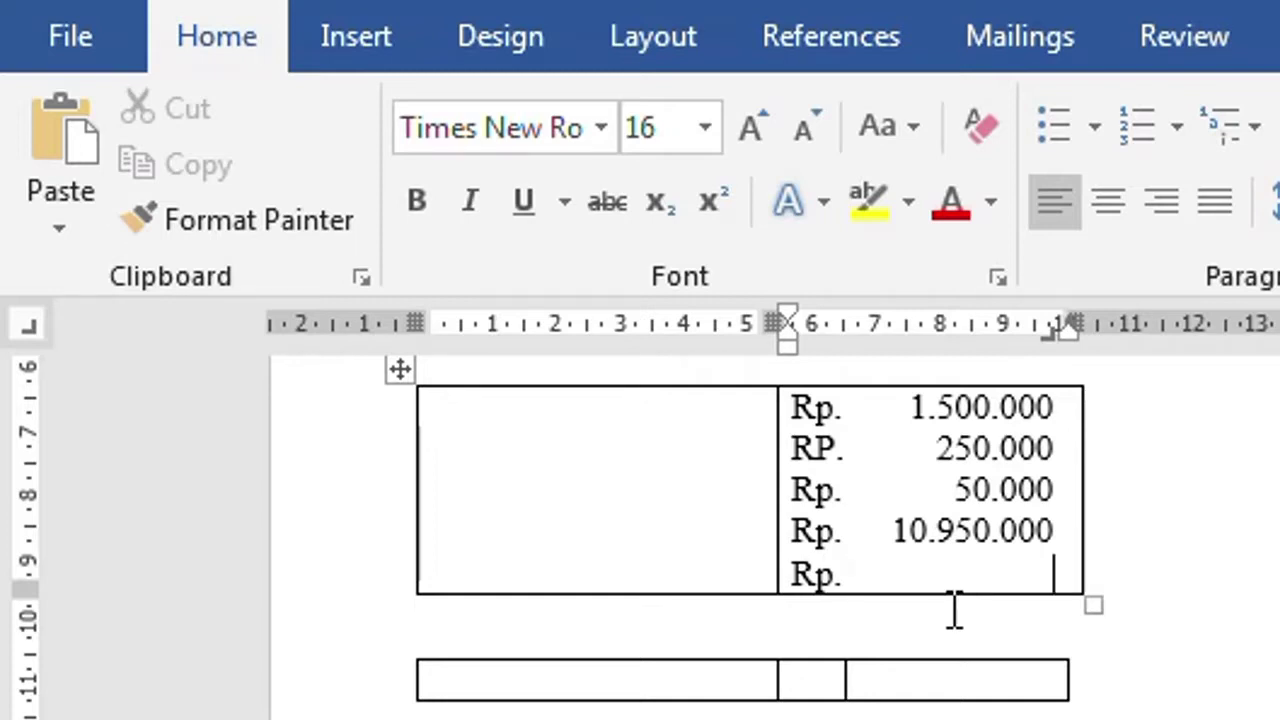
text(12.5)
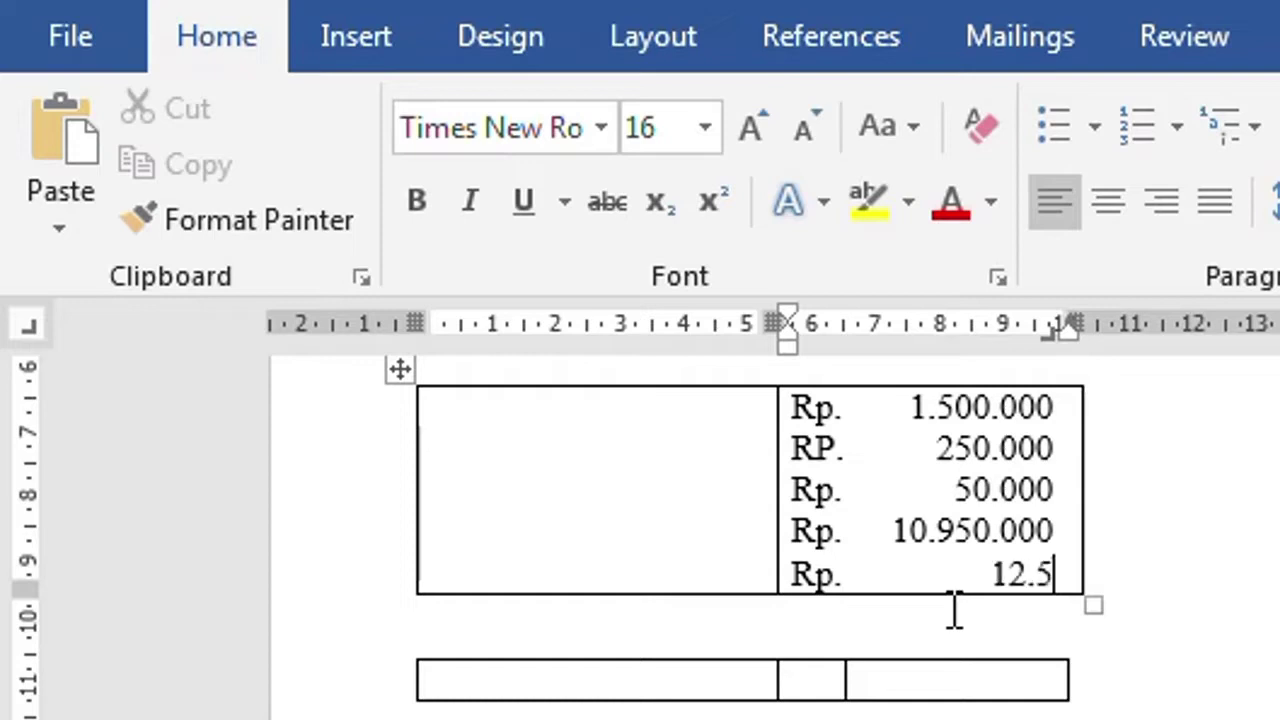
text(00.000)
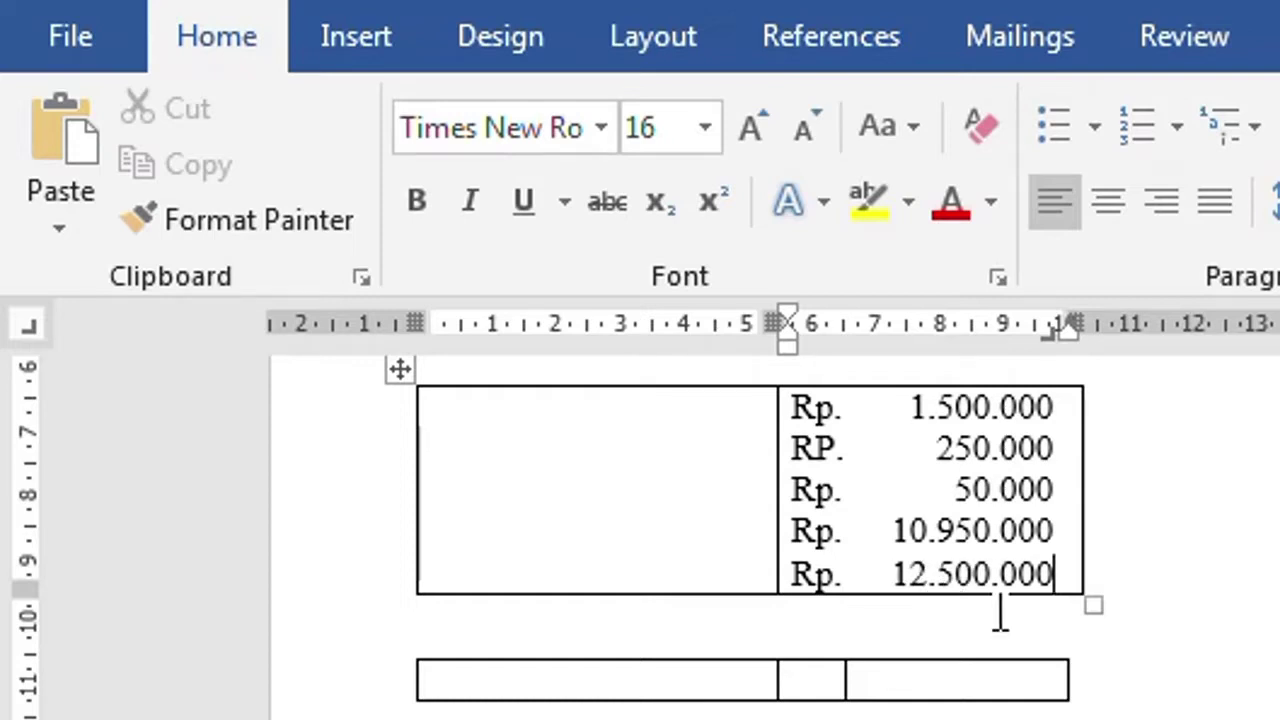
Fill the lower table's narrow middle cell with several lines of 'Rp' labels.
scroll(1049, 680, down, 2)
scroll(1051, 686, down, 1)
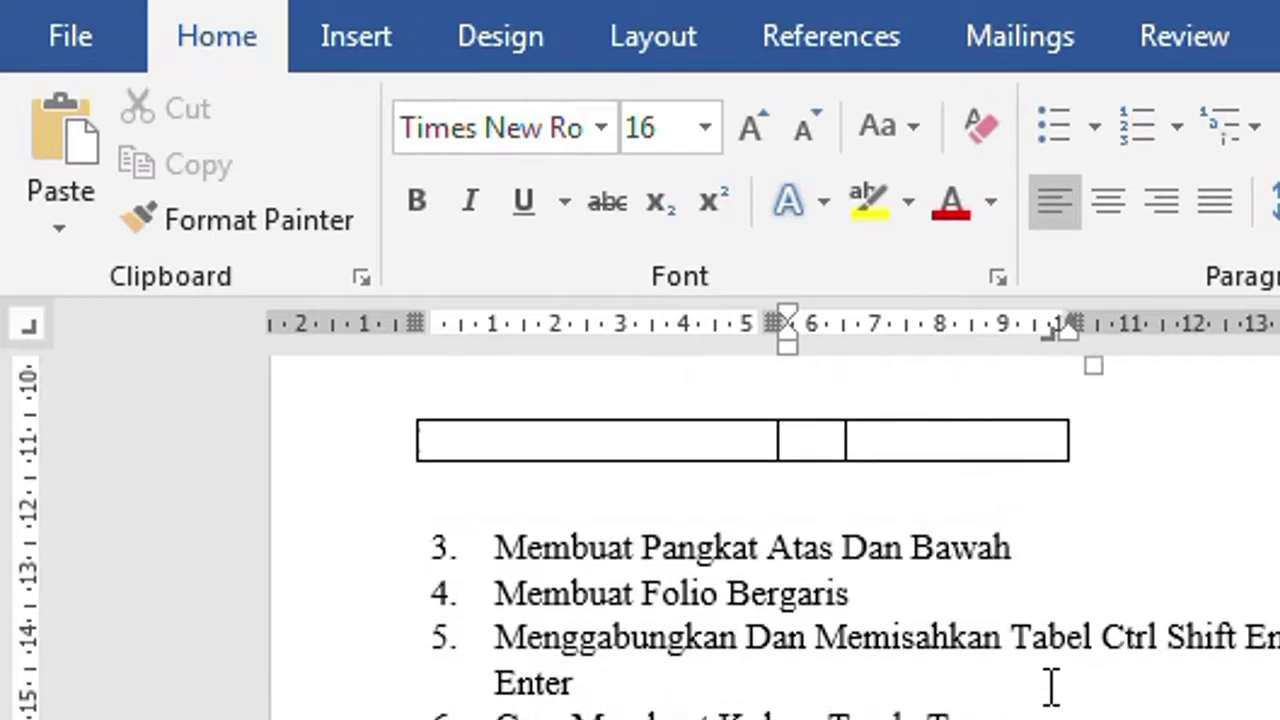
scroll(1047, 676, up, 1)
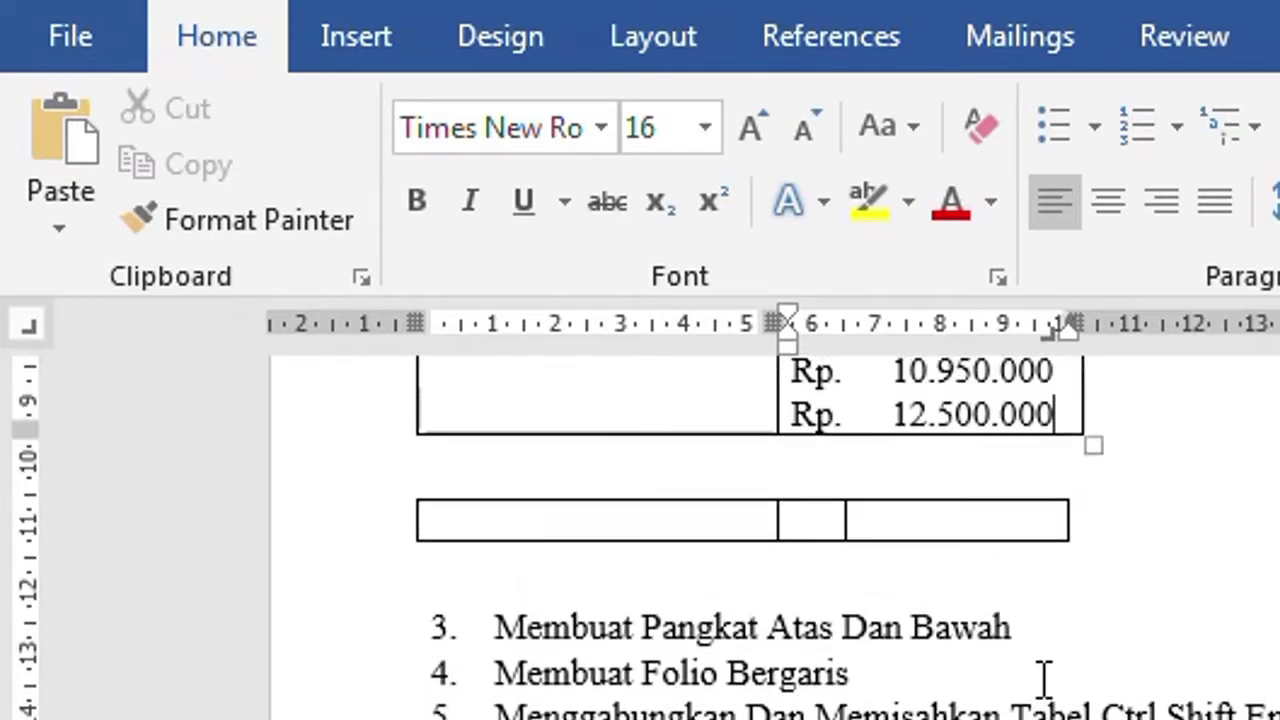
scroll(1045, 678, up, 1)
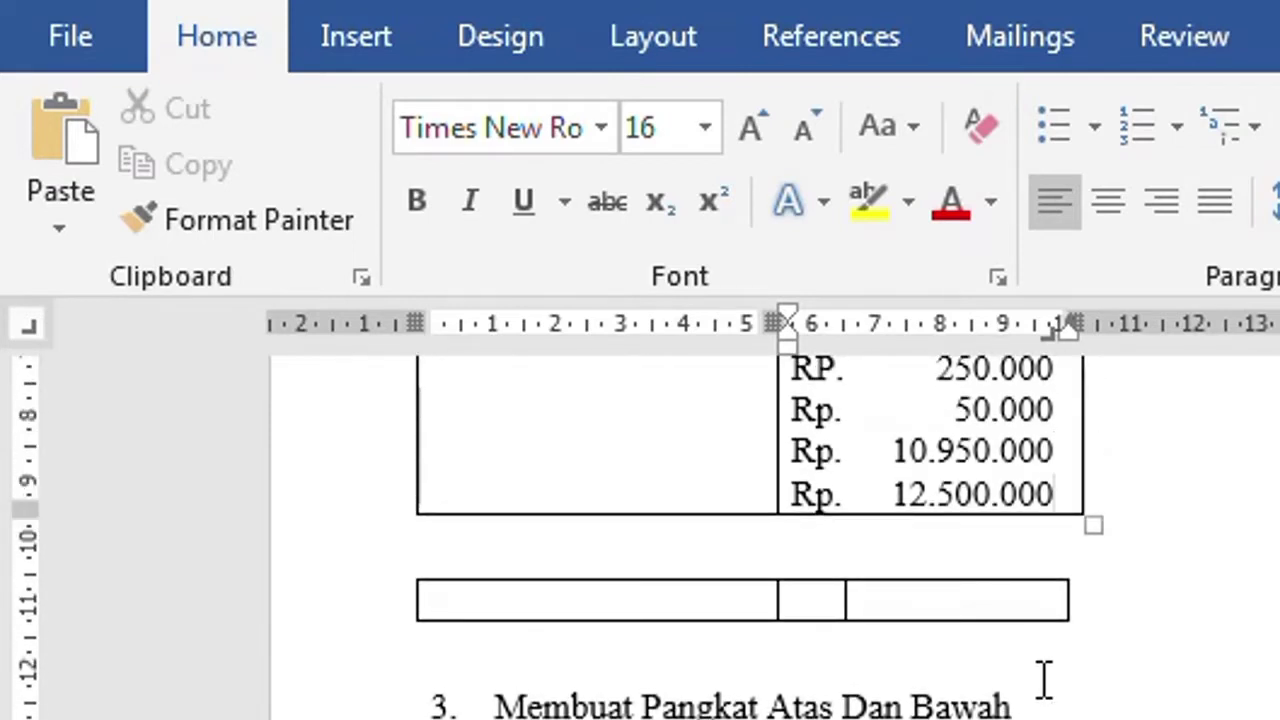
scroll(1043, 680, down, 1)
scroll(1043, 680, down, 1)
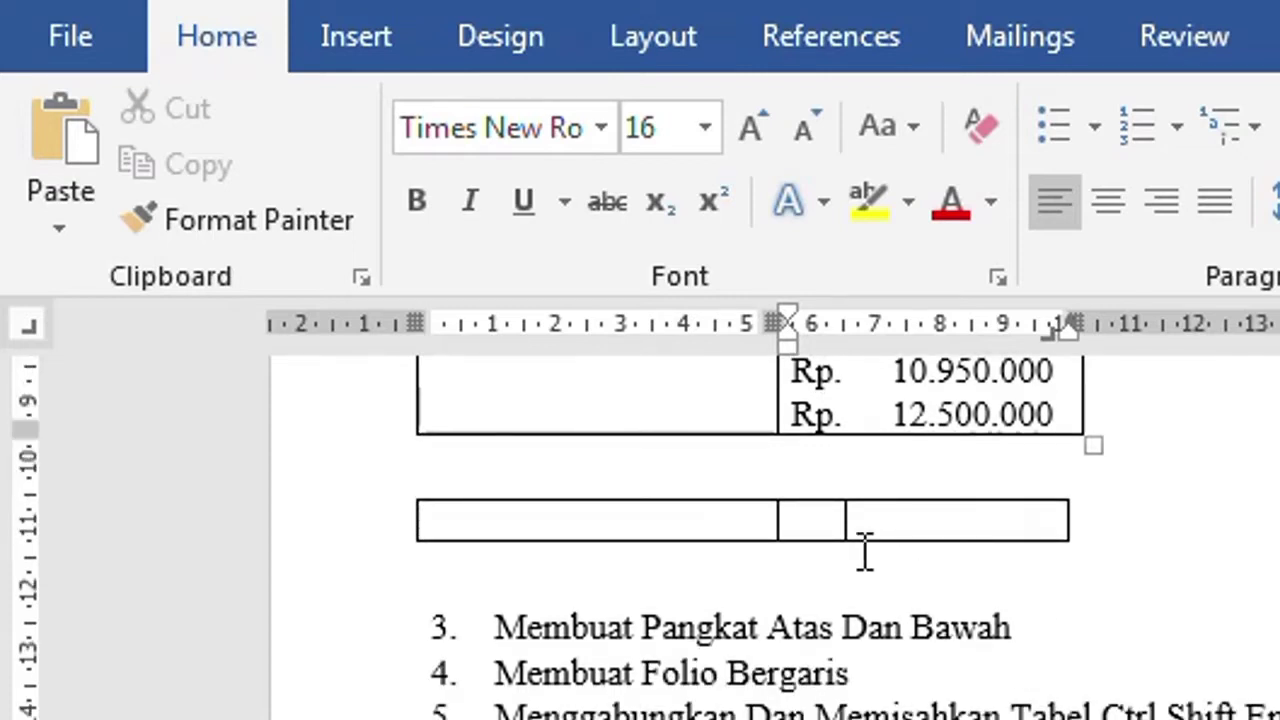
click(817, 491)
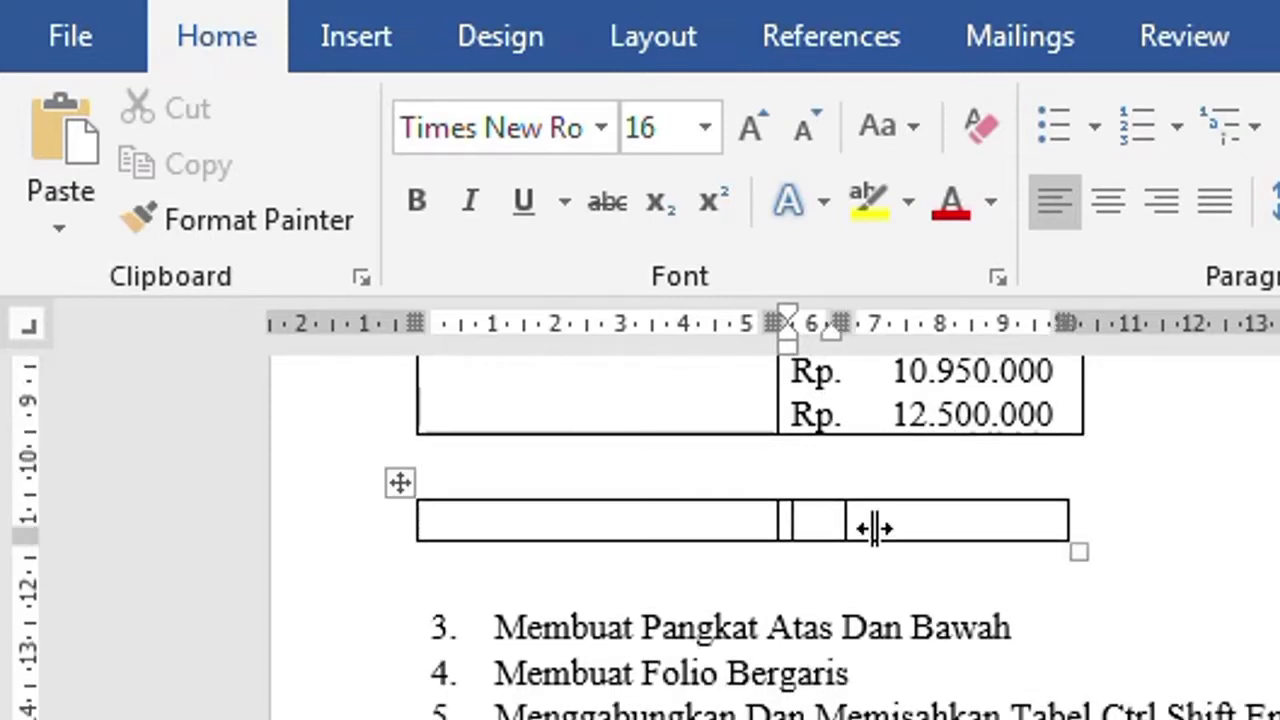
text(Rp)
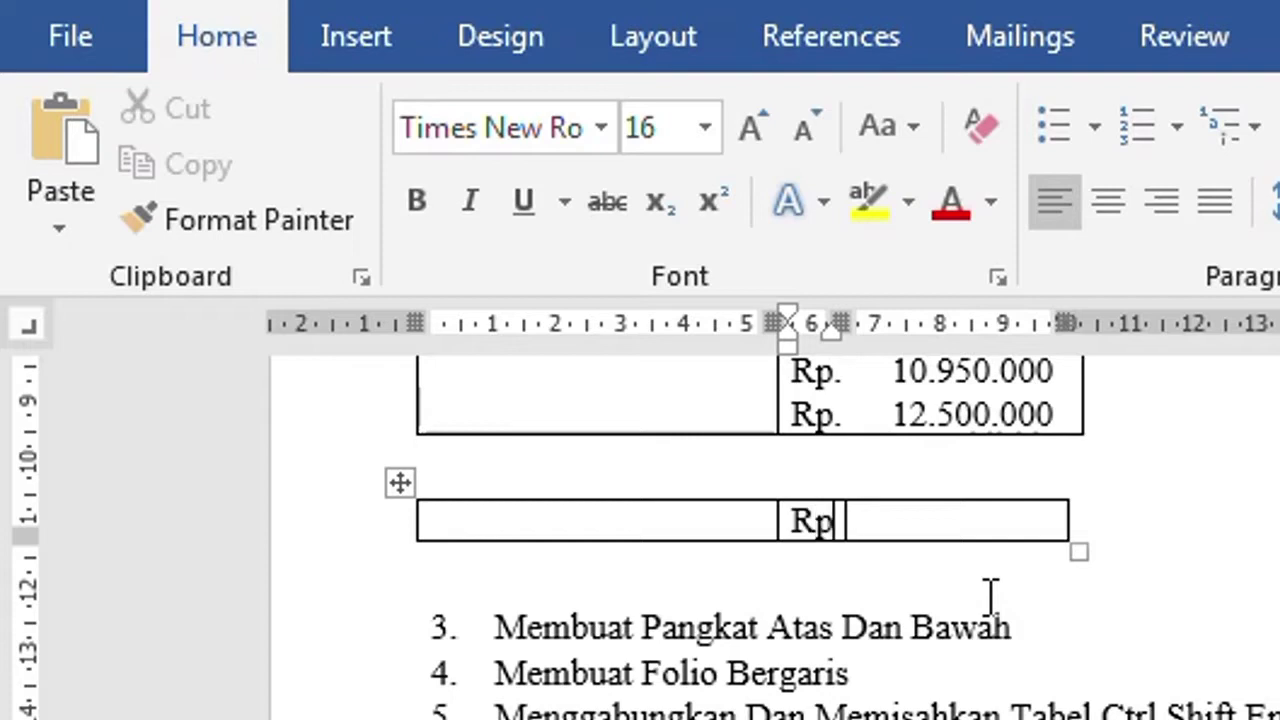
key(Return)
key(shift+Up)
key(ctrl+c)
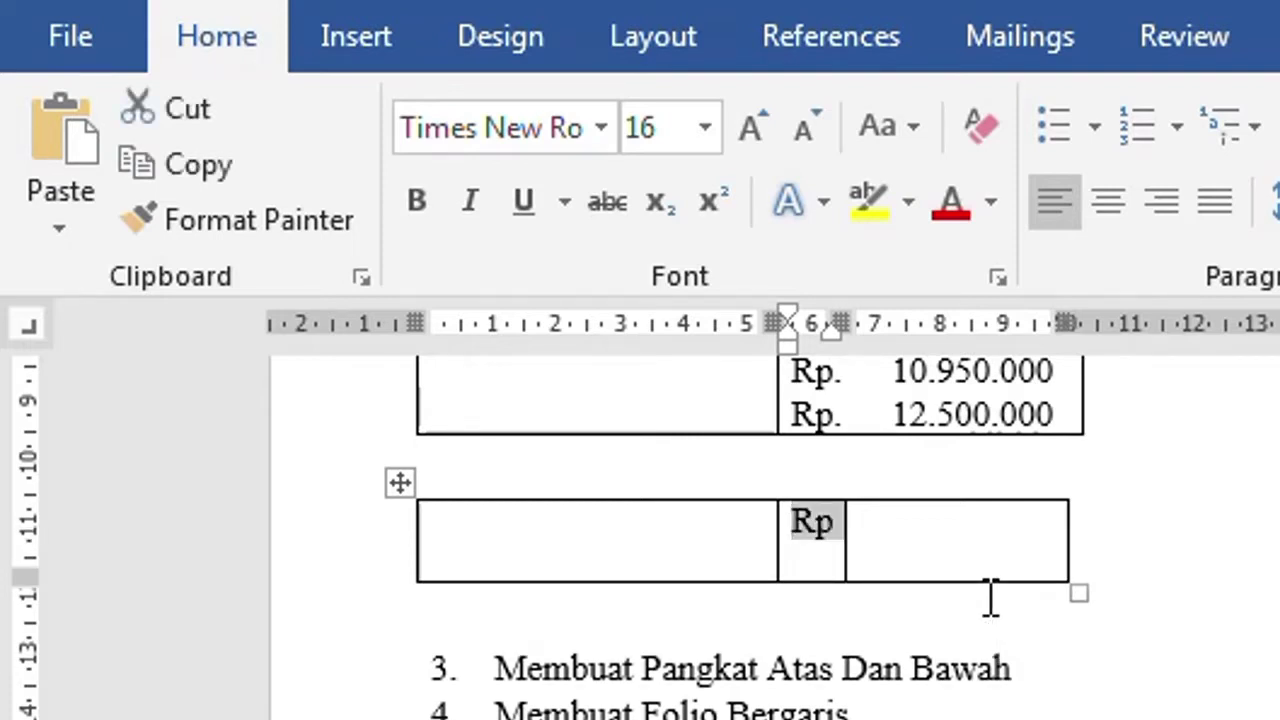
key(Down)
key(ctrl+v)
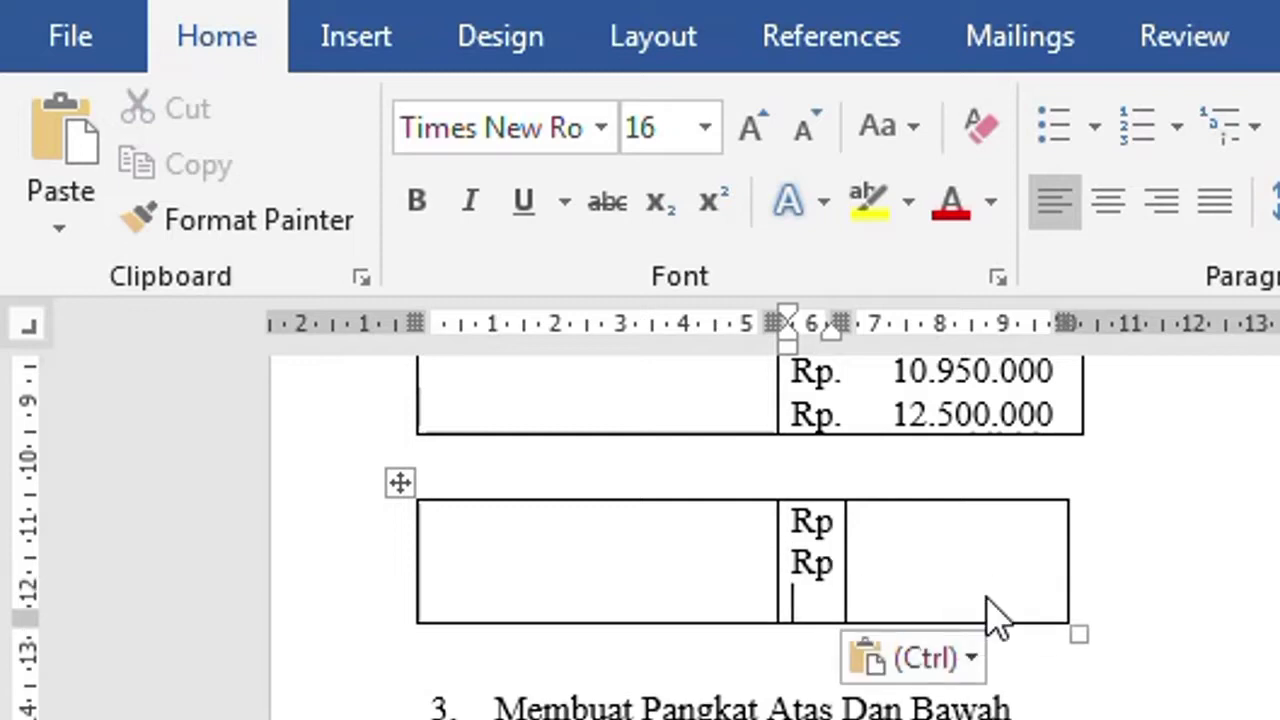
key(ctrl+v)
key(ctrl+v)
key(ctrl+v)
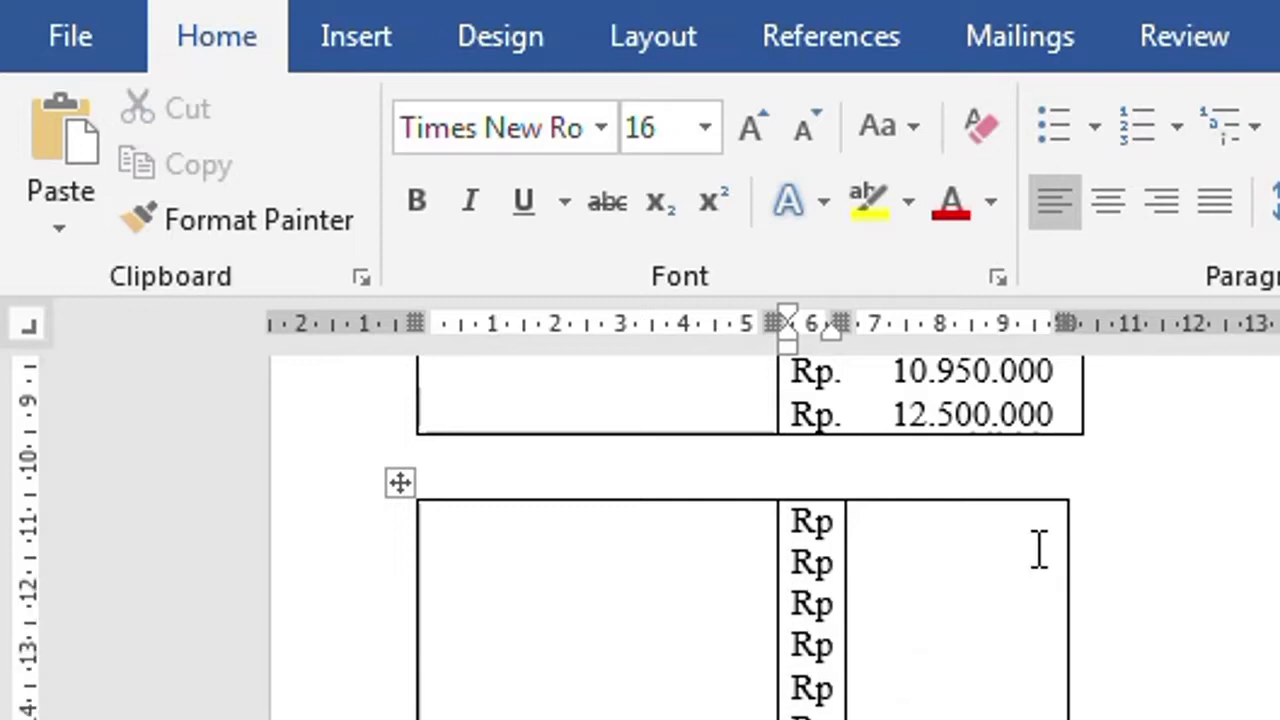
Enter right-aligned amounts 10.500.000, 12.500 and 1.000.000 in the right cell, then select both cells.
click(955, 548)
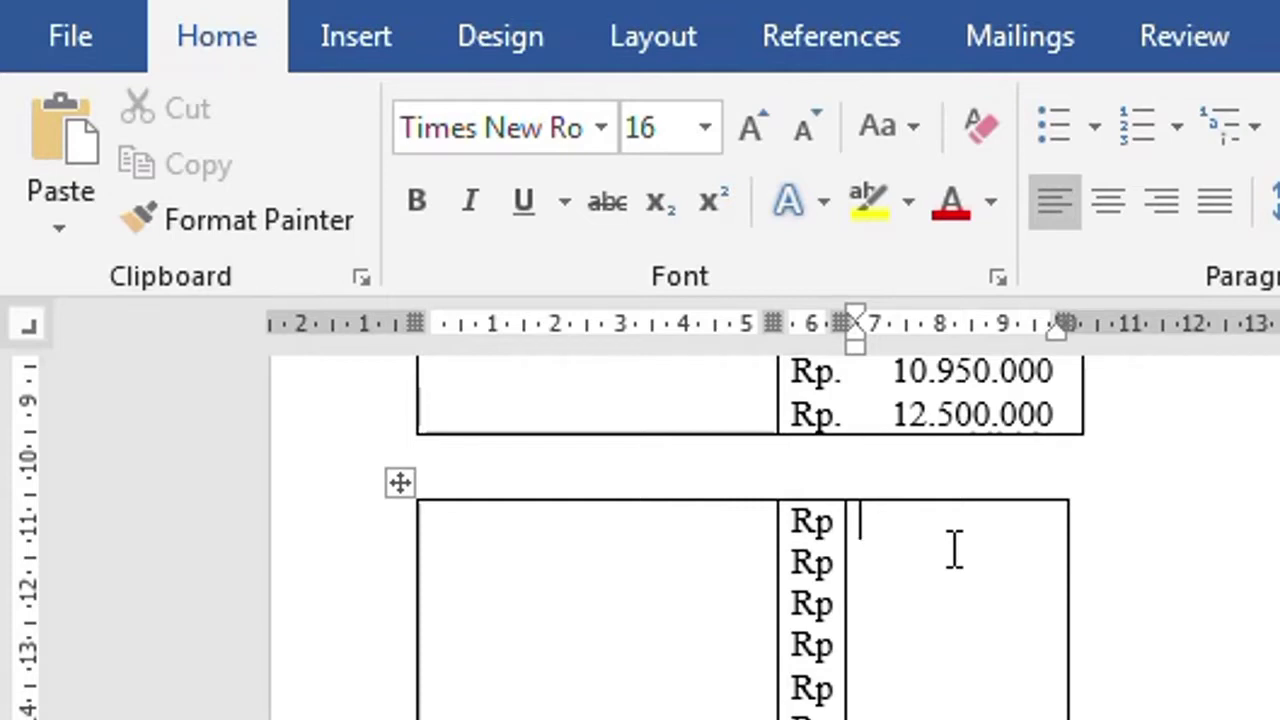
text(10.50)
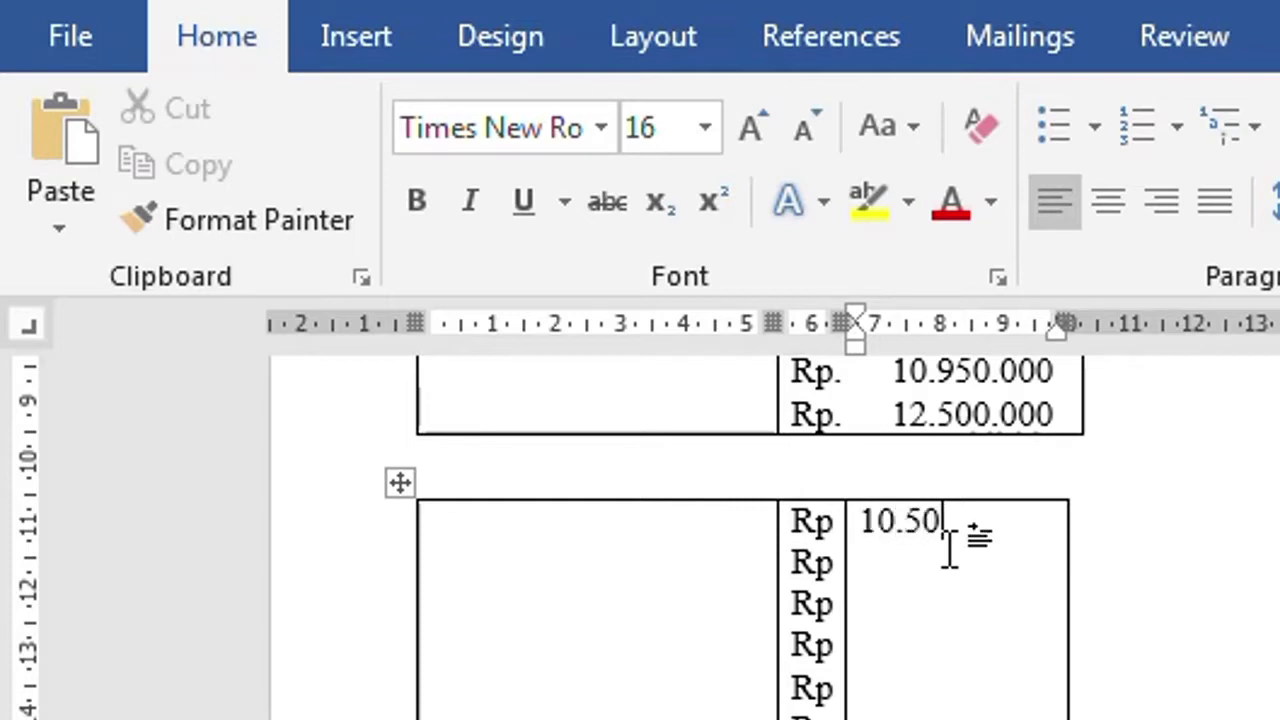
text(0.000)
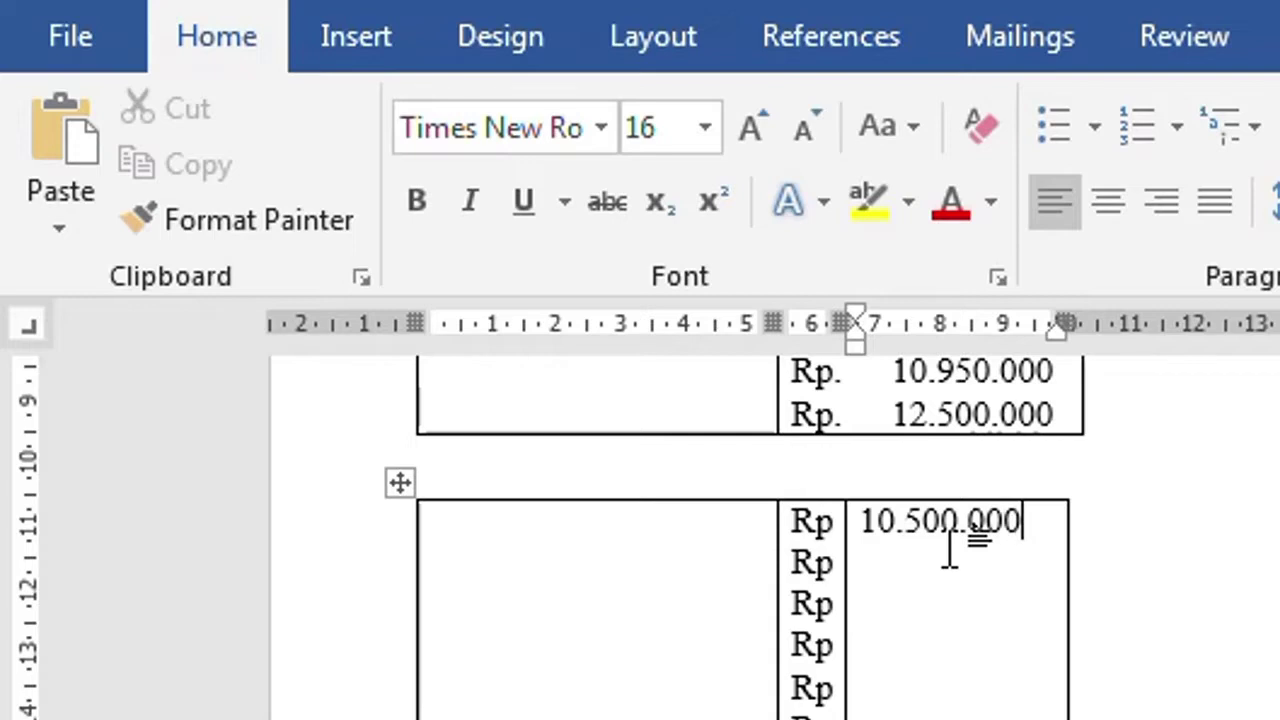
click(1162, 202)
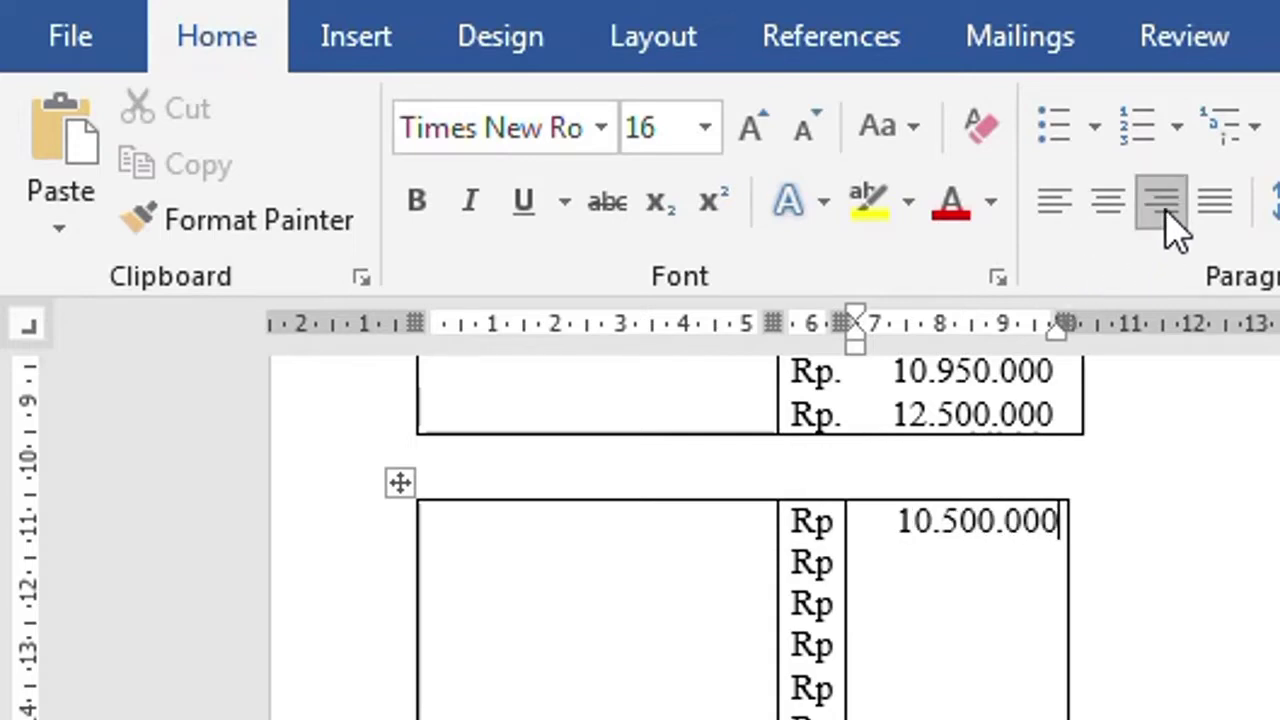
key(Return)
text(12)
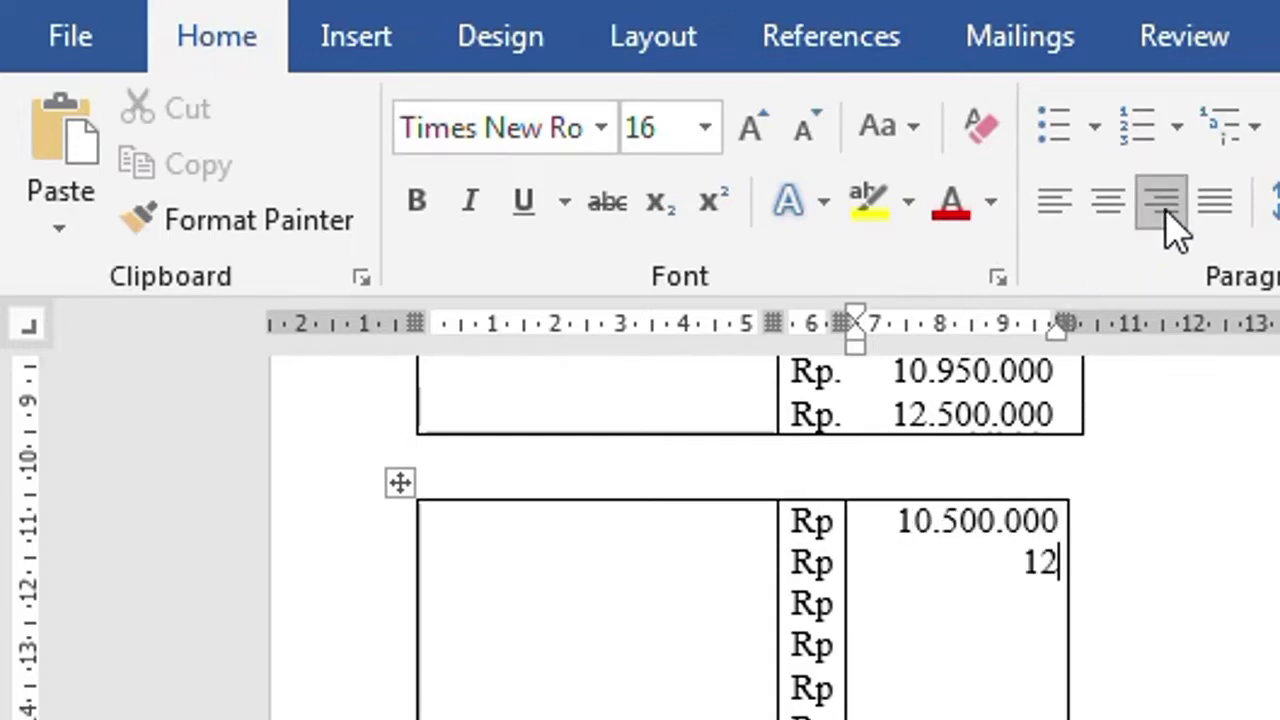
text(.500 )
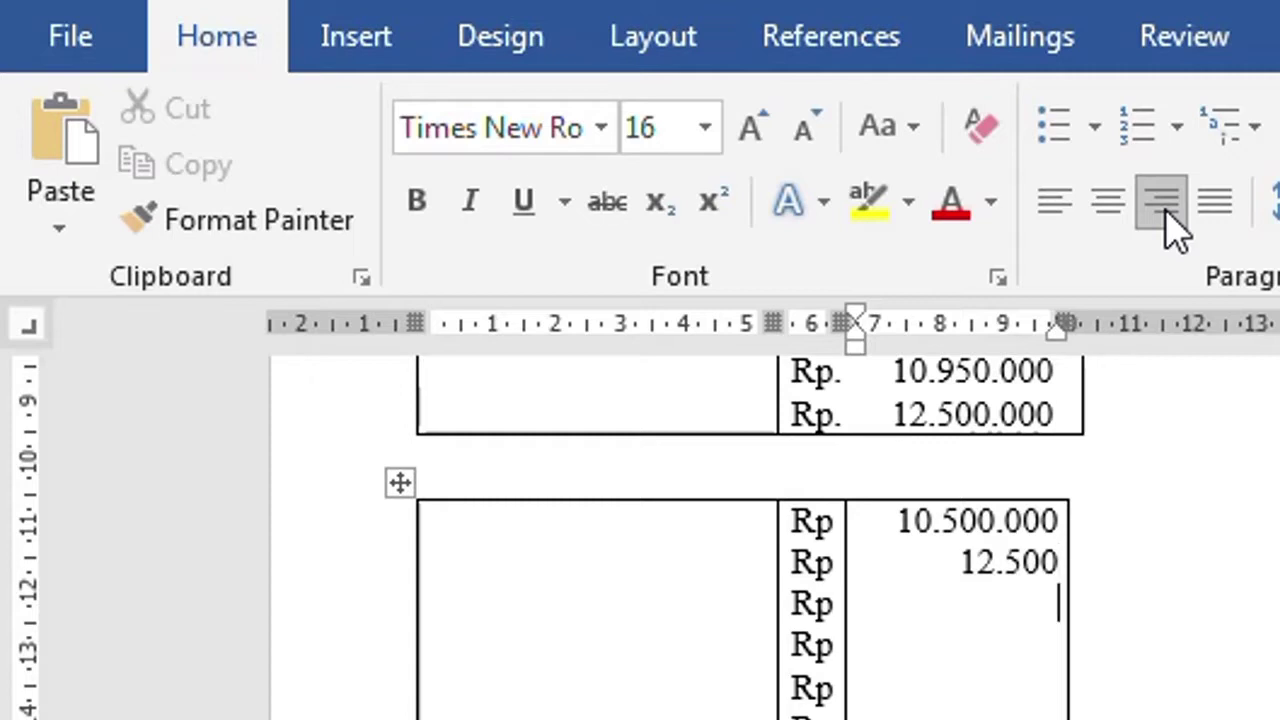
text(1)
text(.000.000)
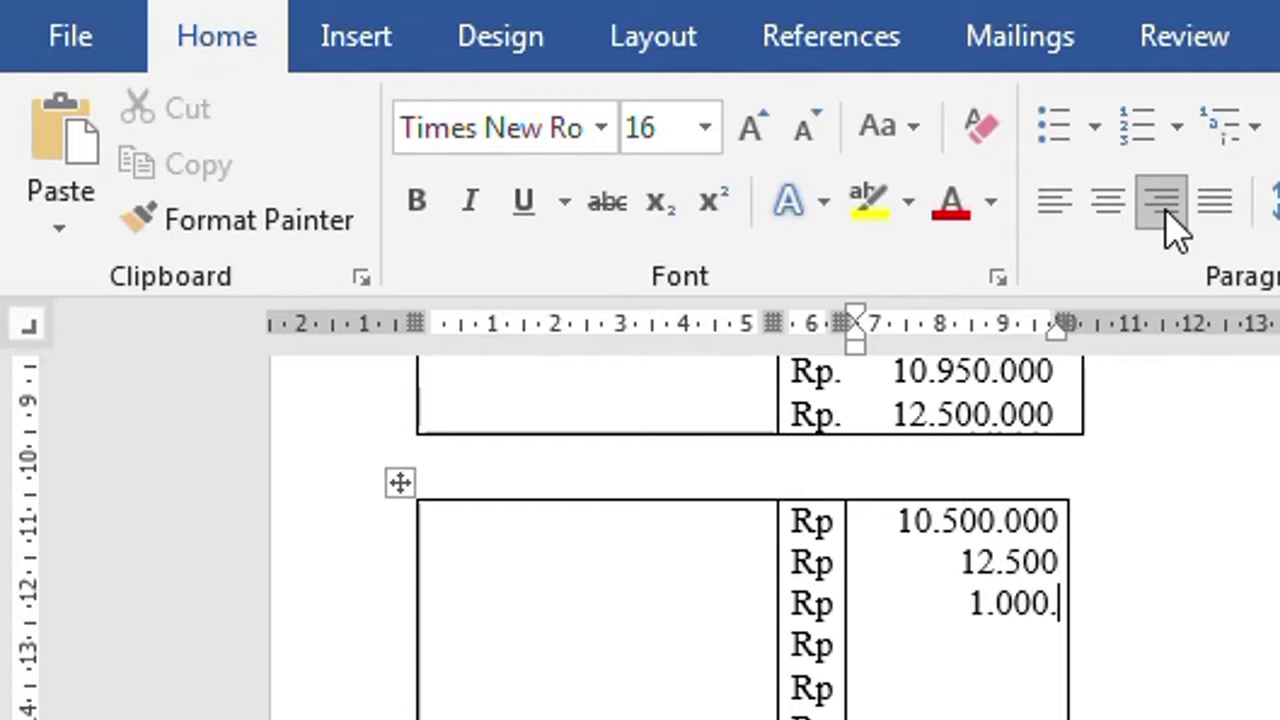
drag(812, 520, 900, 705)
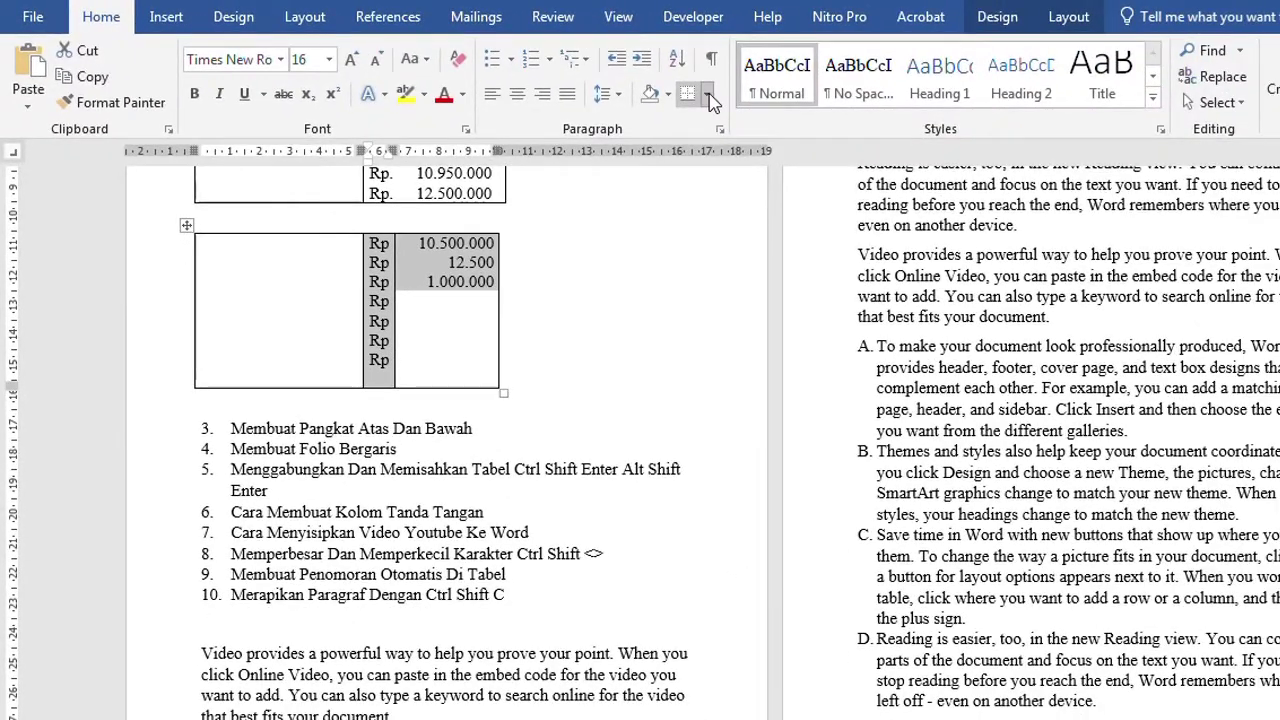
Remove the inside vertical border between the Rp labels and amounts in Borders and Shading.
click(707, 95)
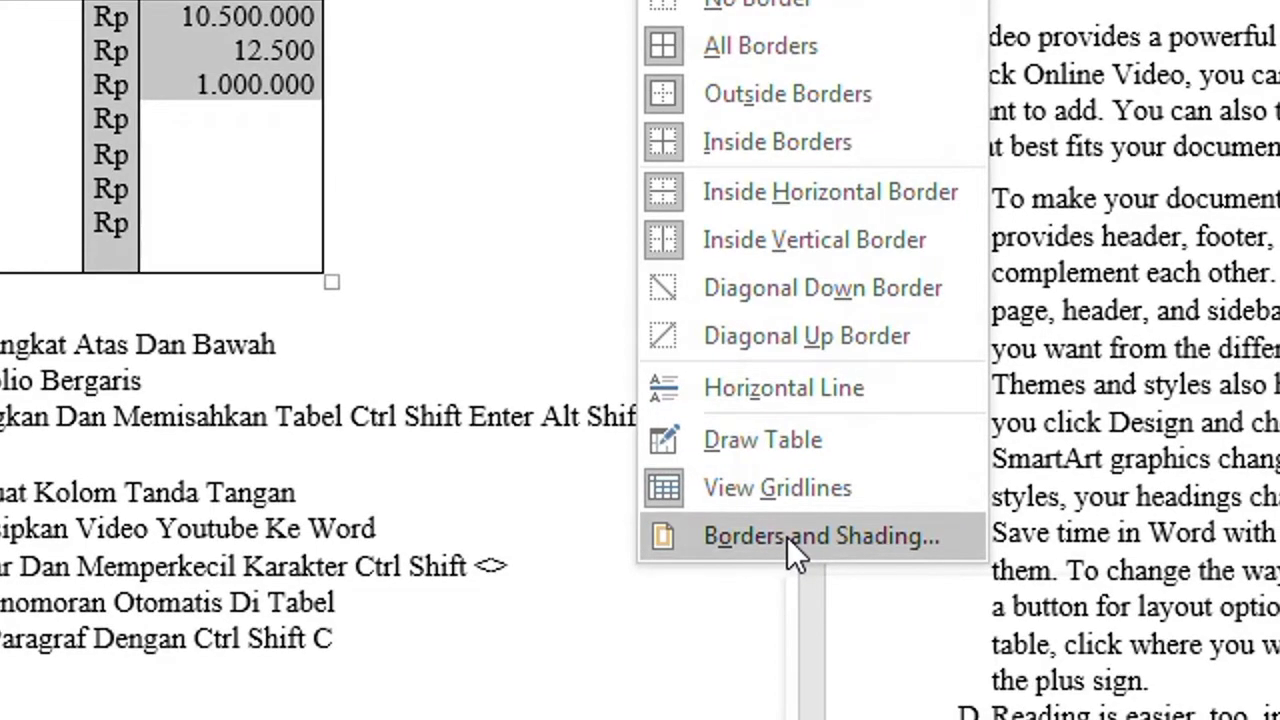
click(787, 537)
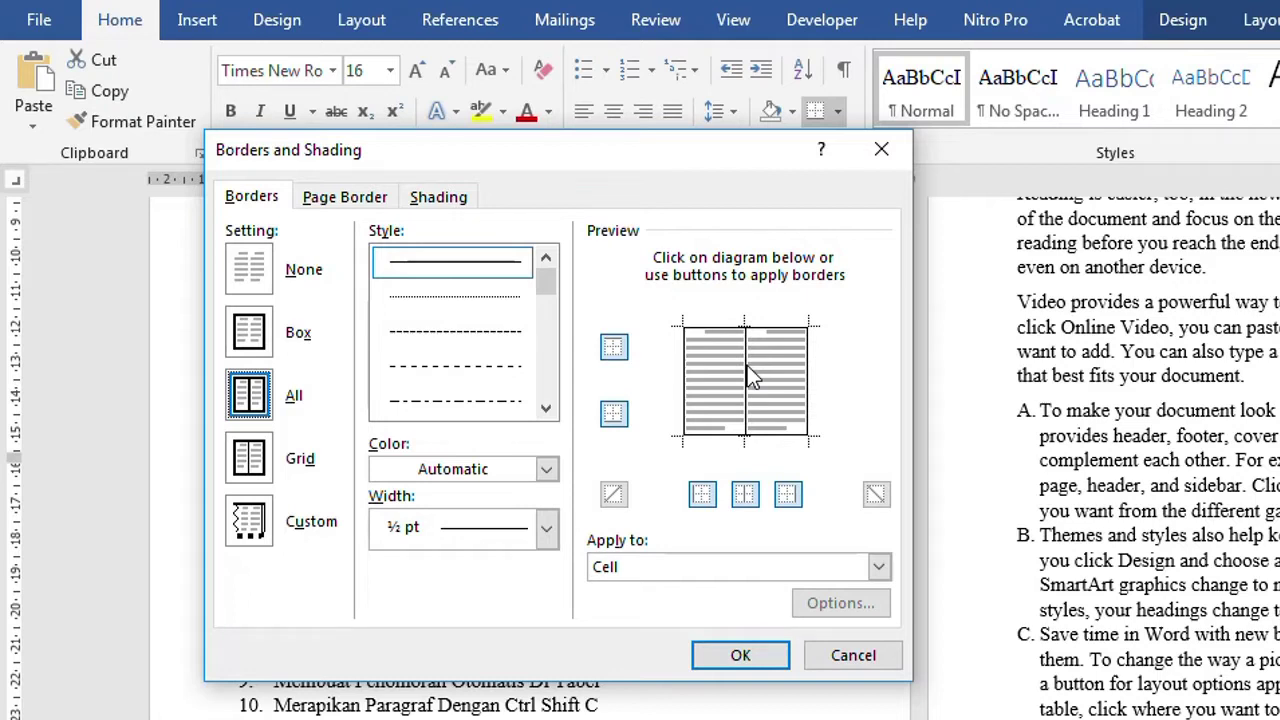
click(747, 365)
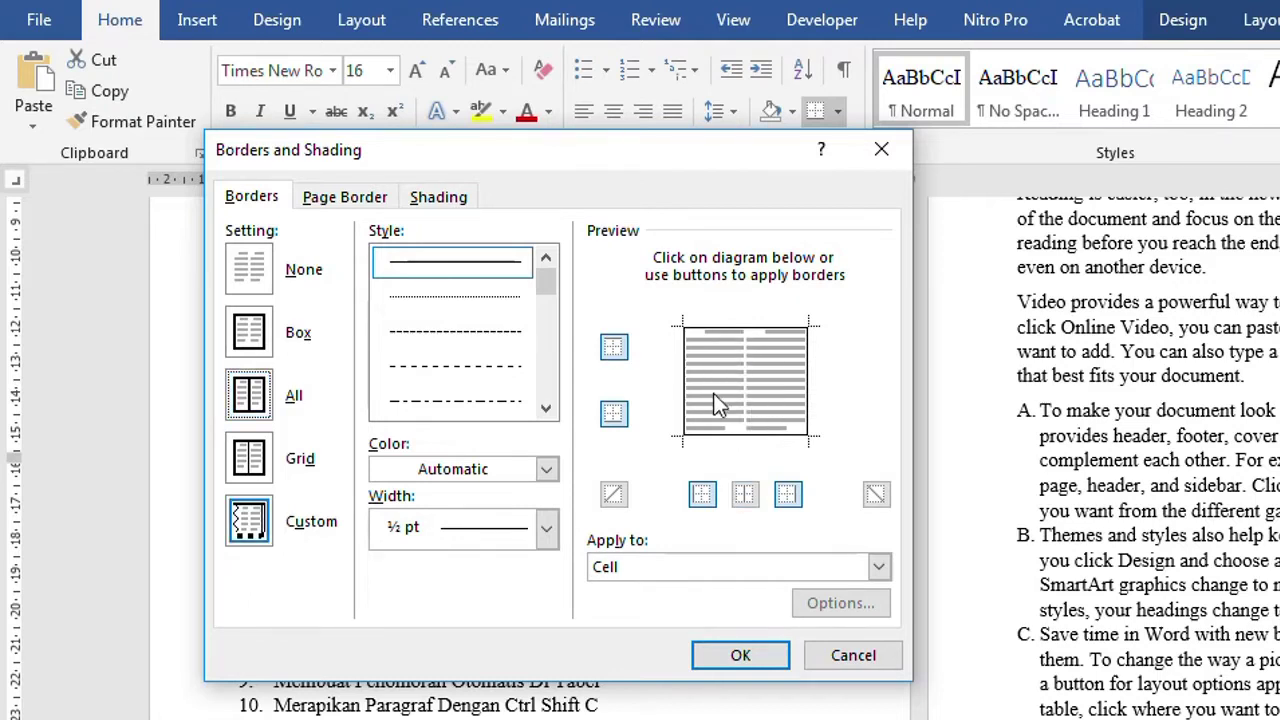
click(740, 656)
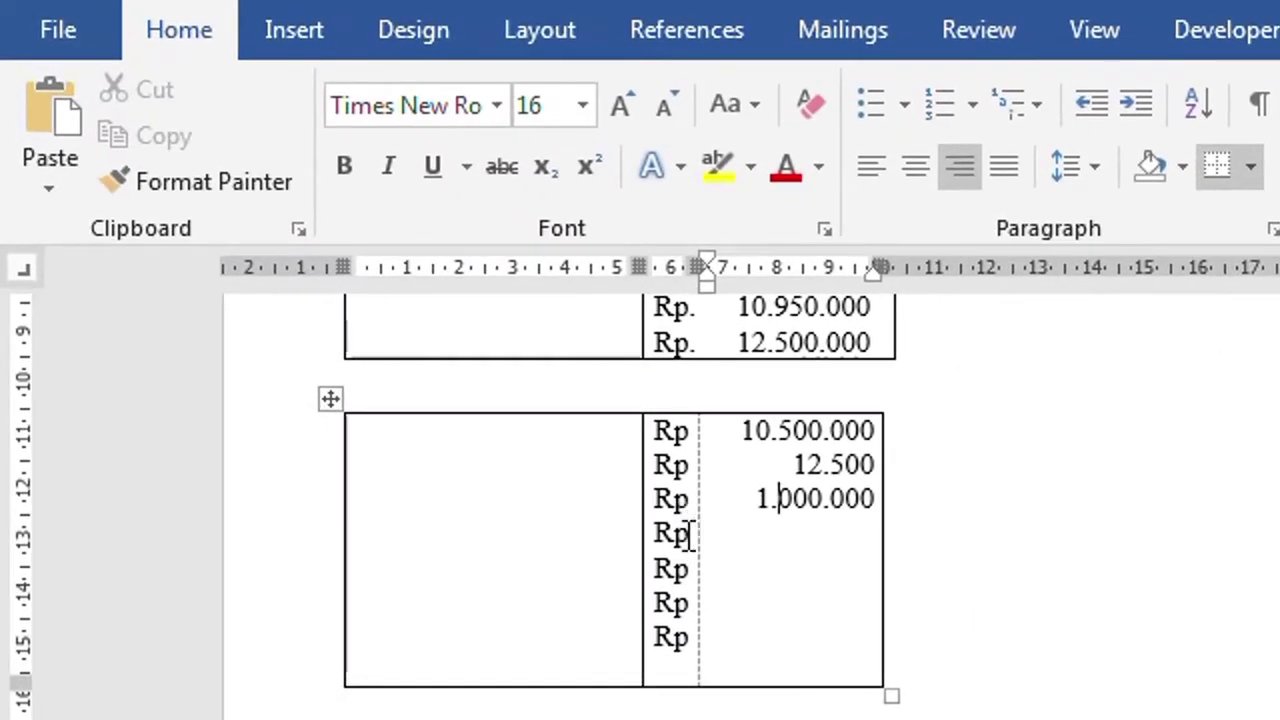
Turn off View Gridlines so the dashed table gridlines are hidden.
drag(657, 528, 706, 528)
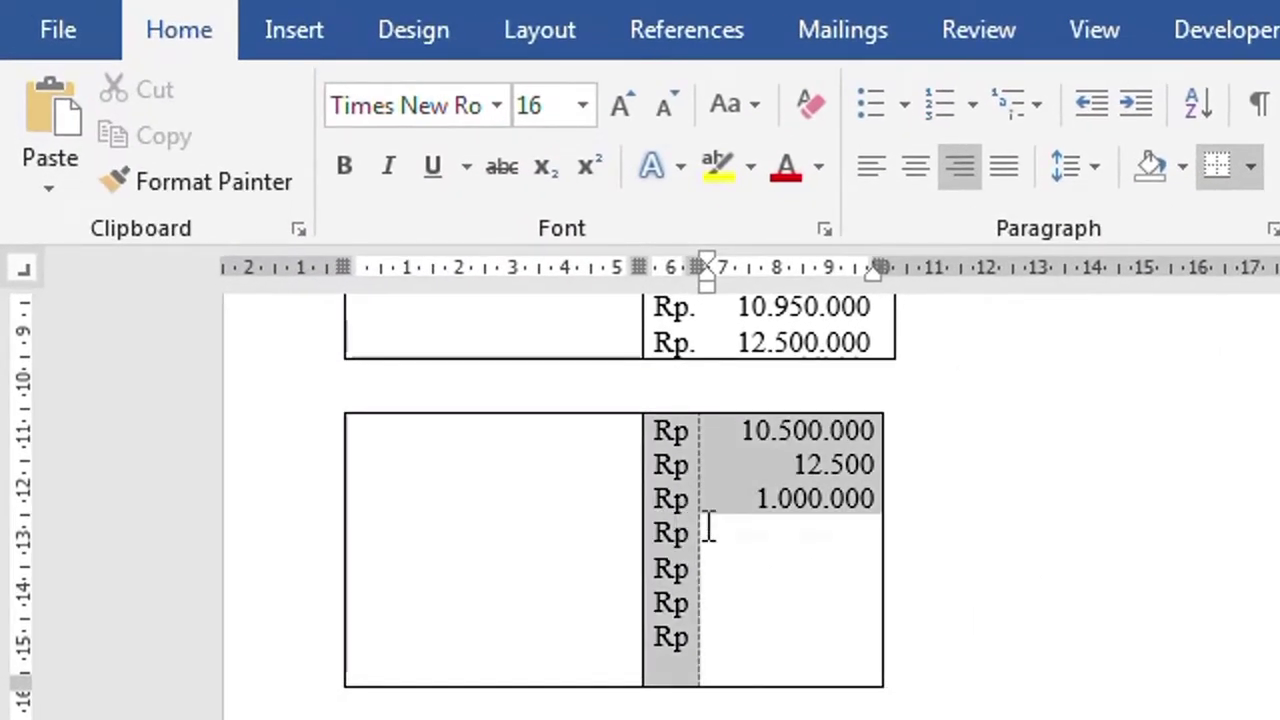
click(1250, 166)
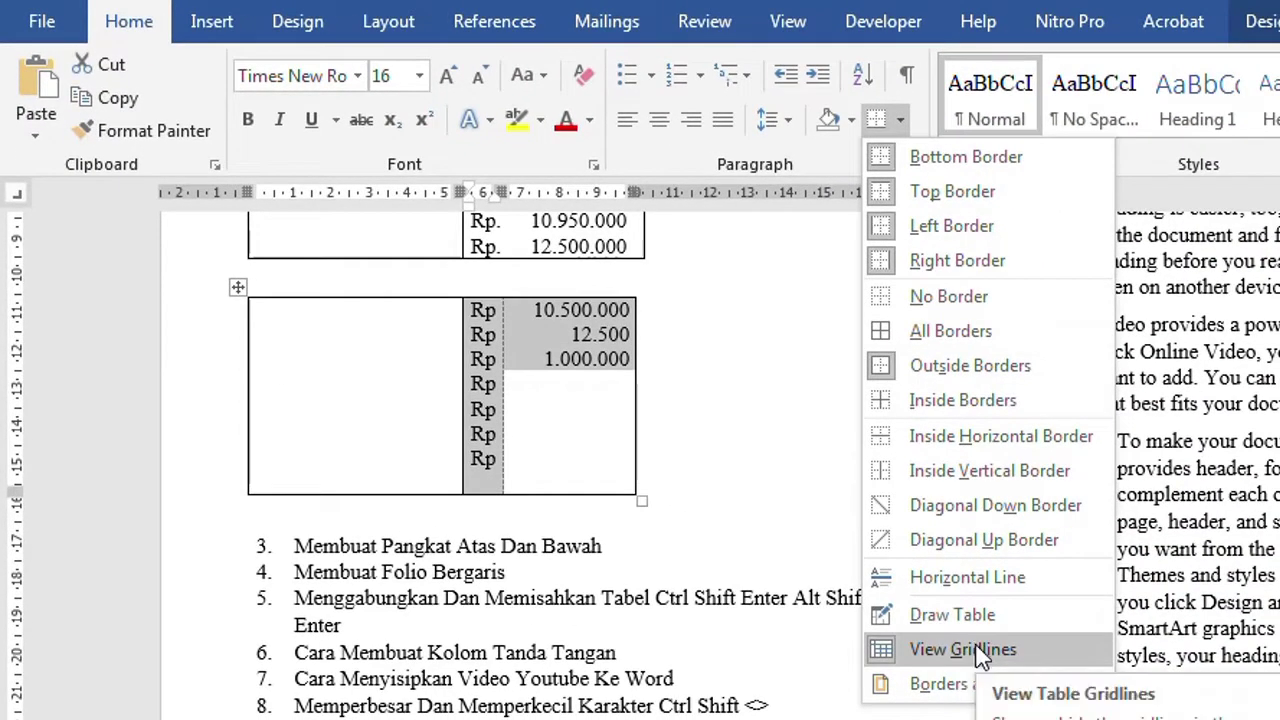
click(980, 652)
click(785, 637)
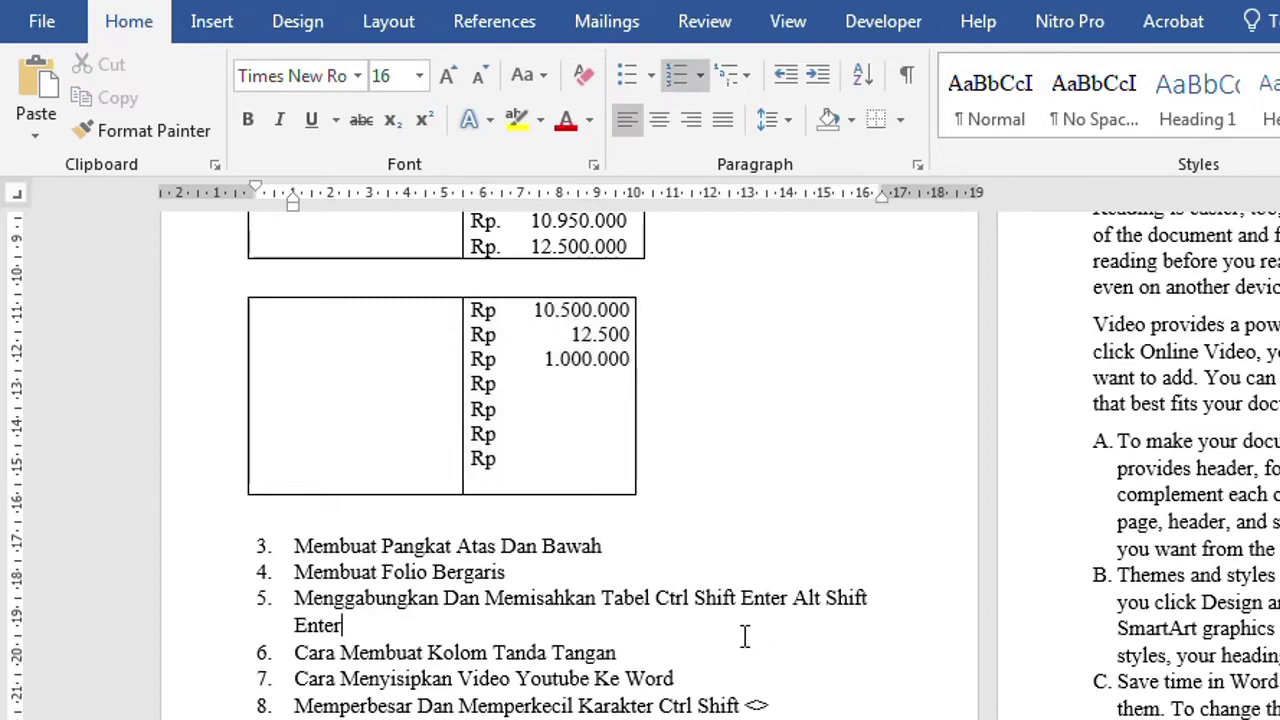
Superscript the 2 in 20 M2 and move the Ctrl Shift = label beside the Panjanag row.
click(702, 565)
click(702, 556)
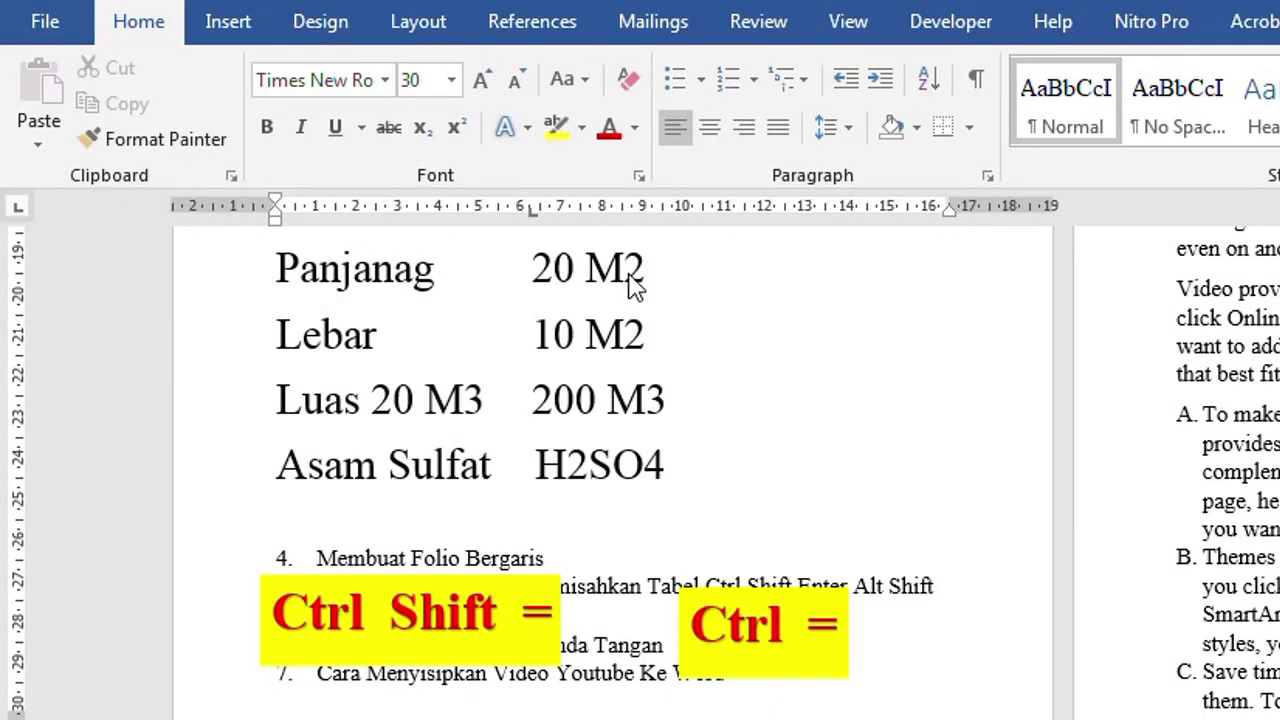
drag(628, 268, 650, 268)
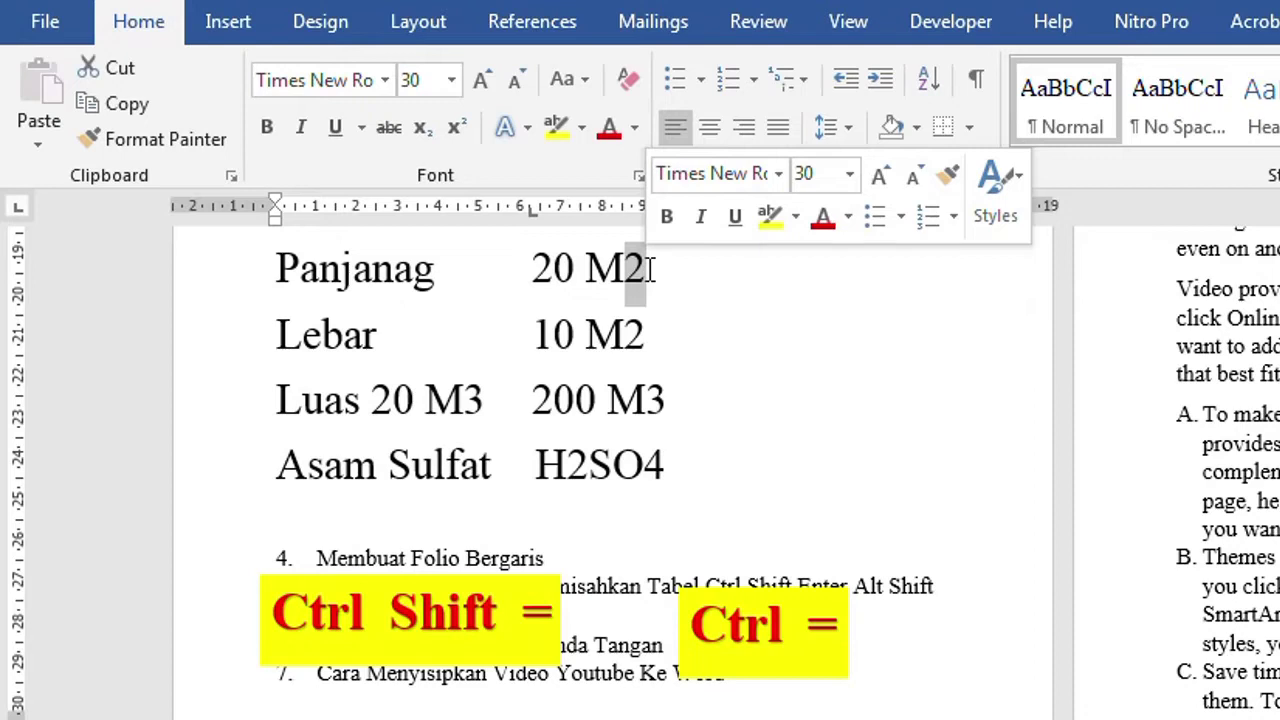
key(ctrl+shift+equal)
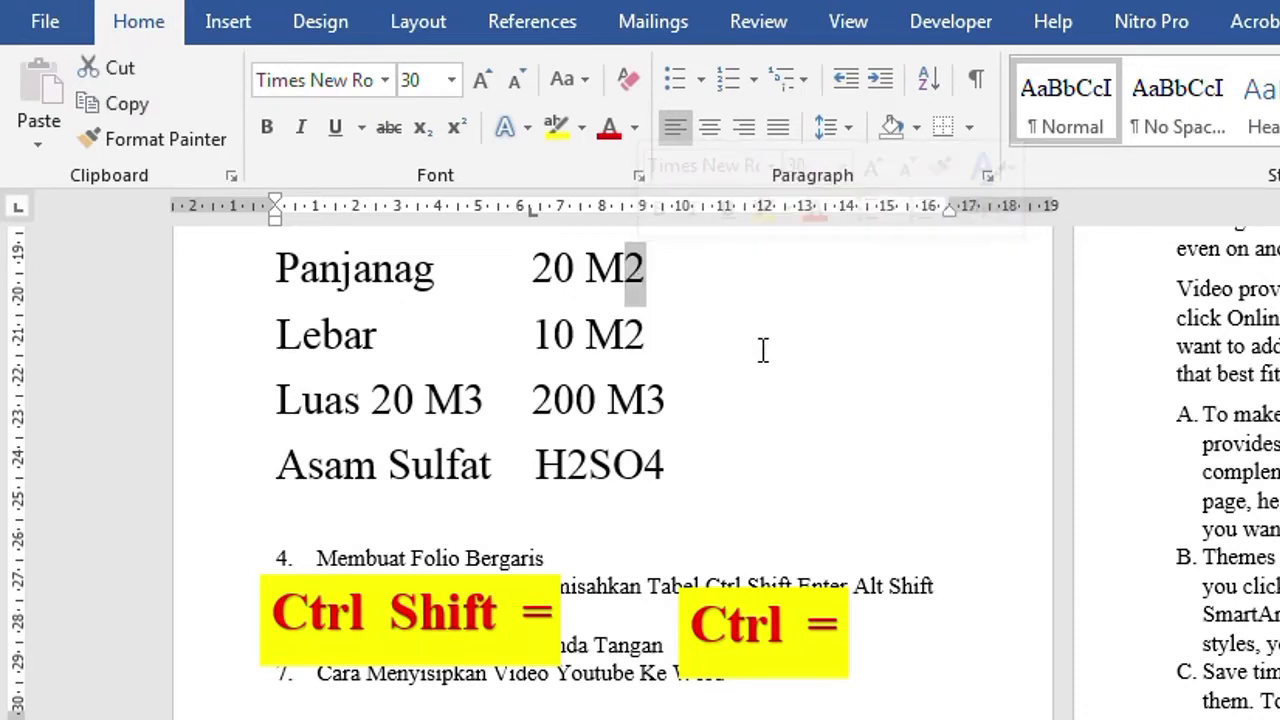
click(543, 610)
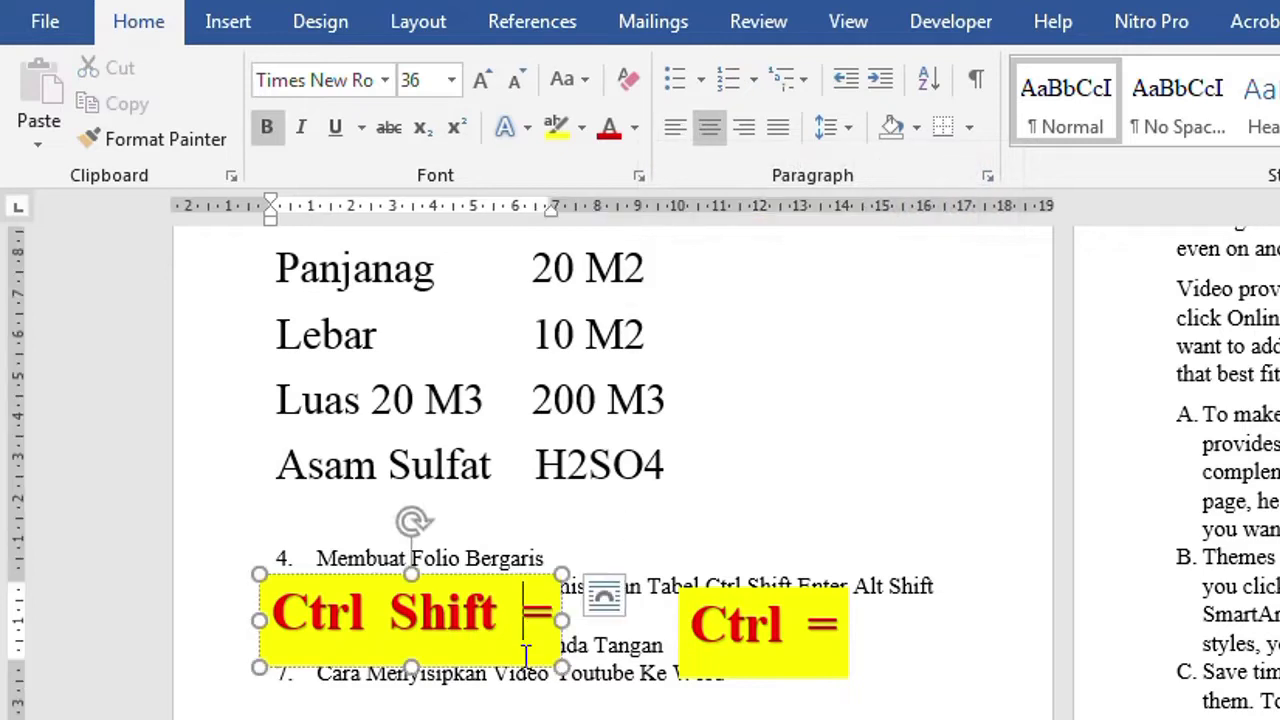
mouse_move(522, 663)
mouse_down()
mouse_move(811, 474)
mouse_move(963, 331)
mouse_up()
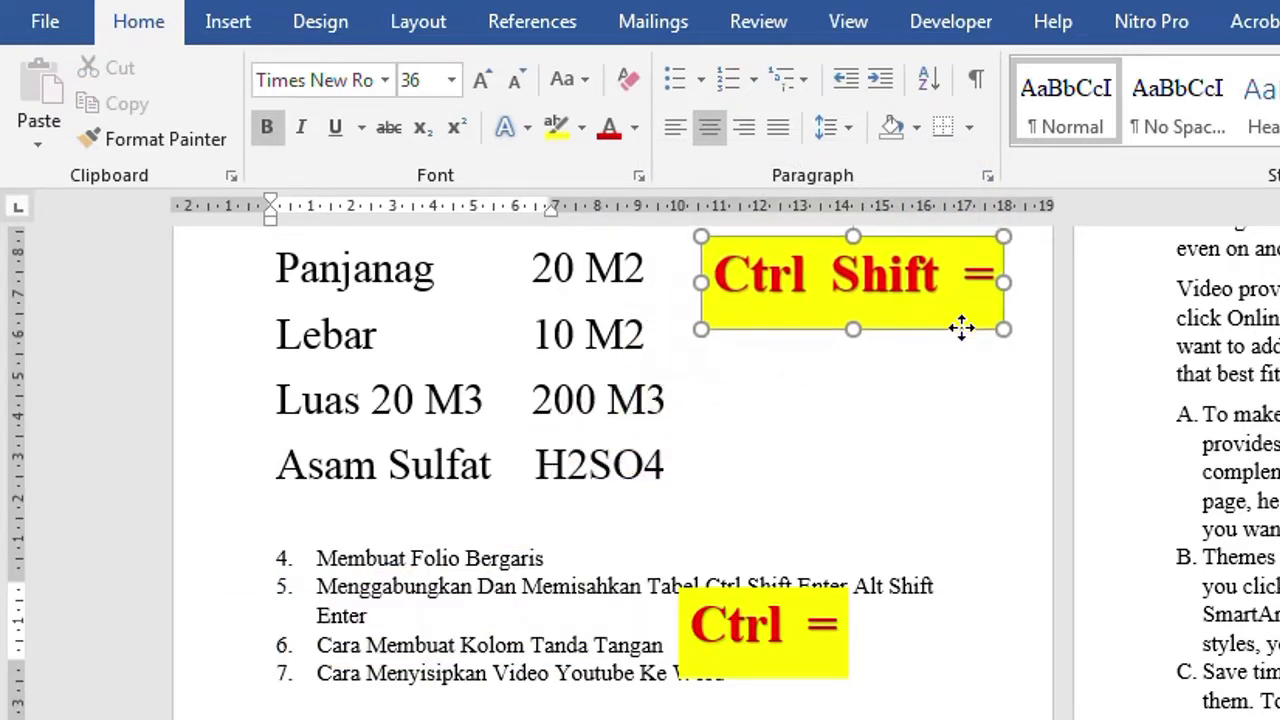
Superscript the exponents in 20 M2, 10 M2 and 200 M3 with Ctrl+Shift+=.
click(628, 270)
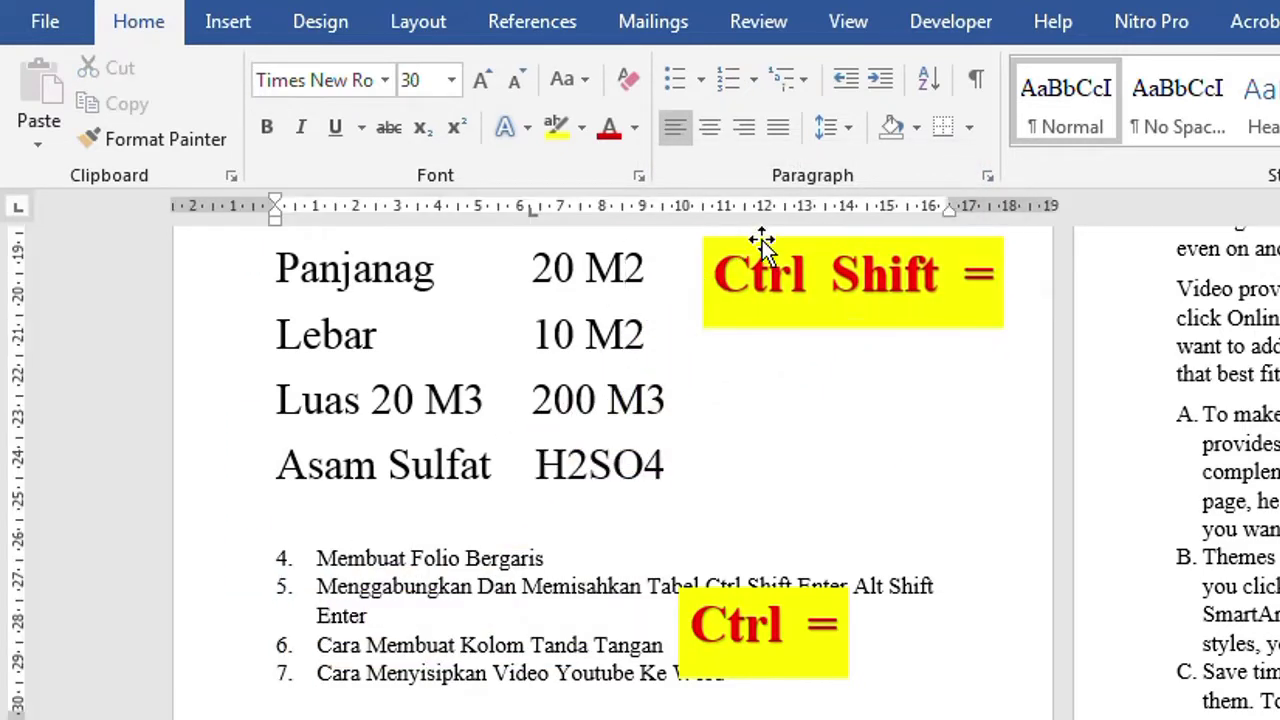
key(shift+Right)
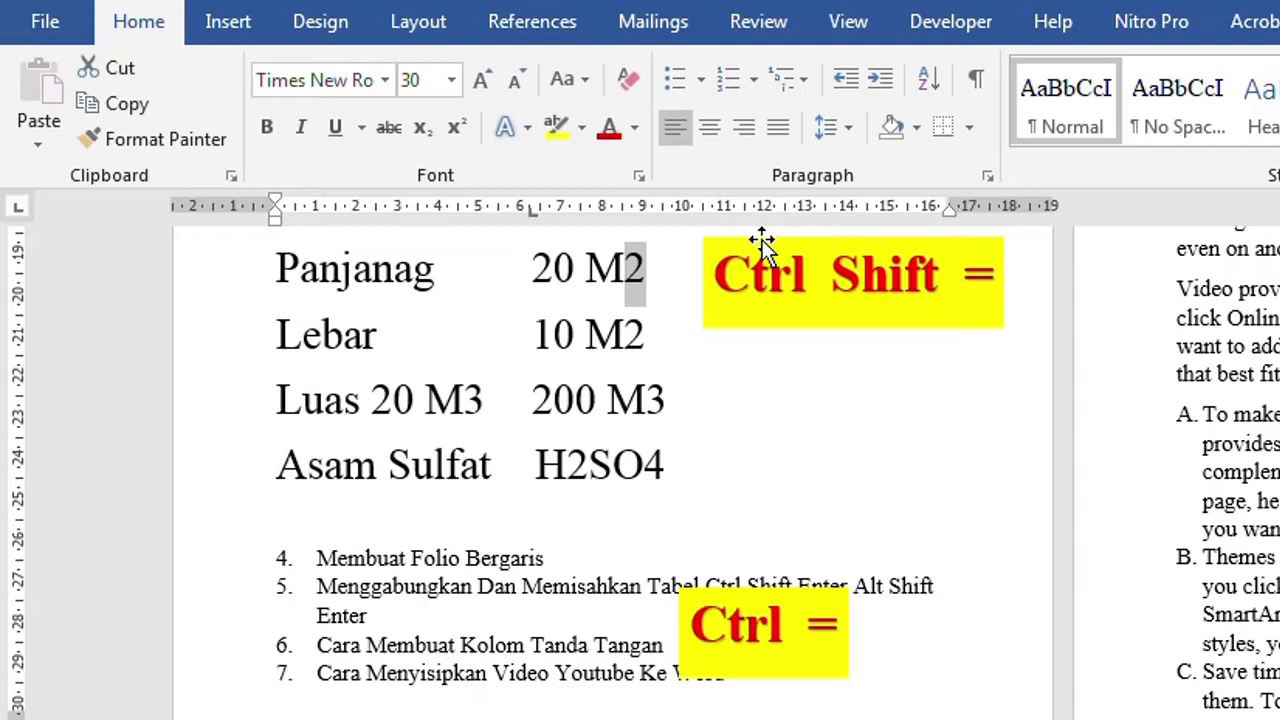
key(ctrl+shift+equal)
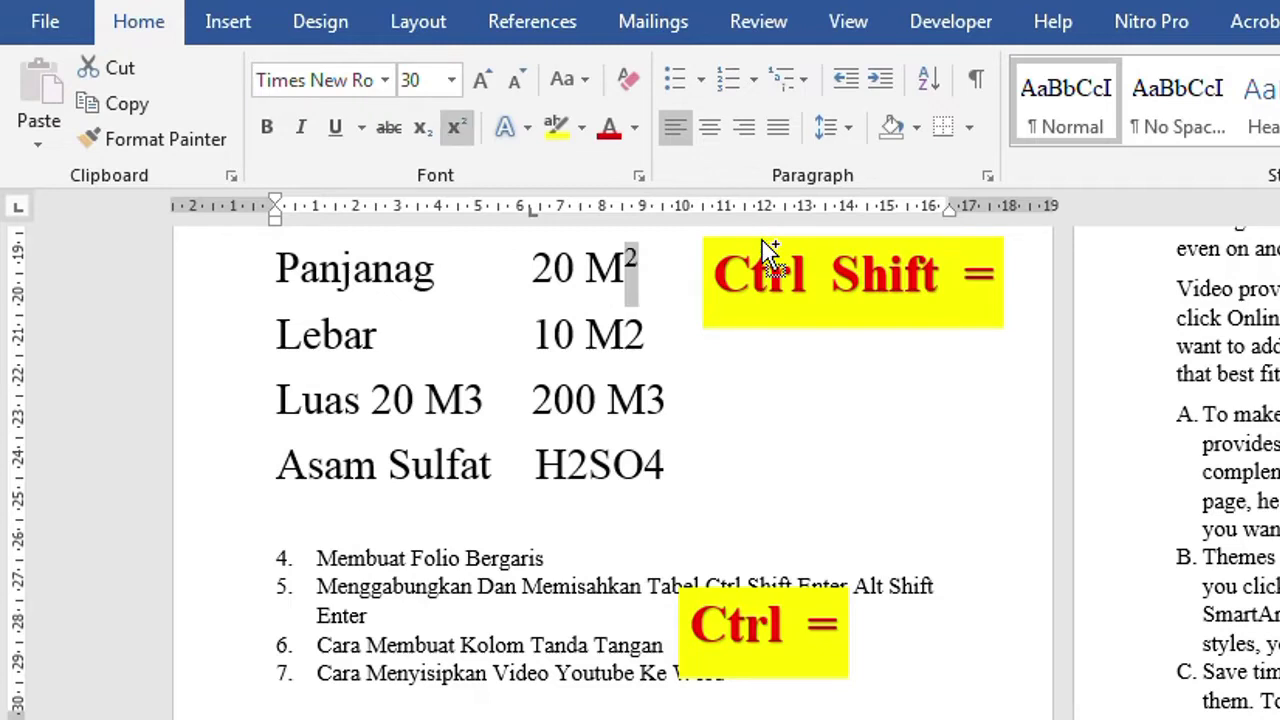
key(ctrl+shift+equal)
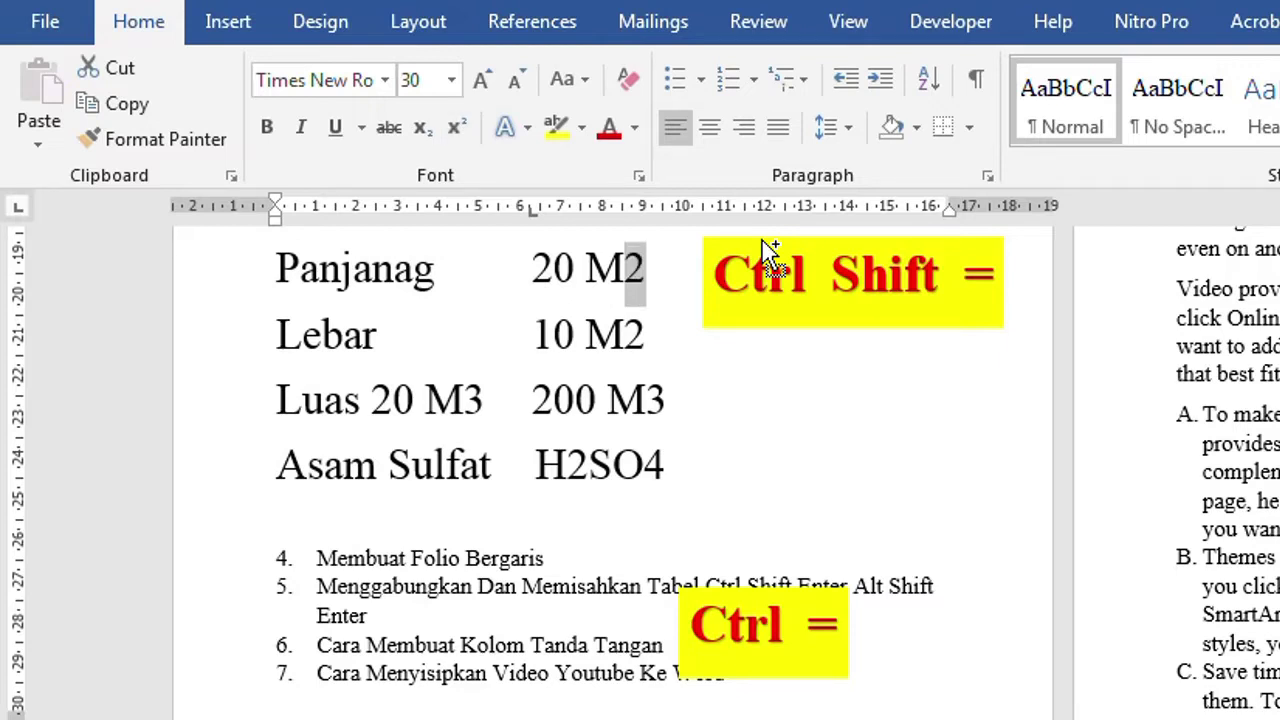
key(ctrl+shift+equal)
key(Down)
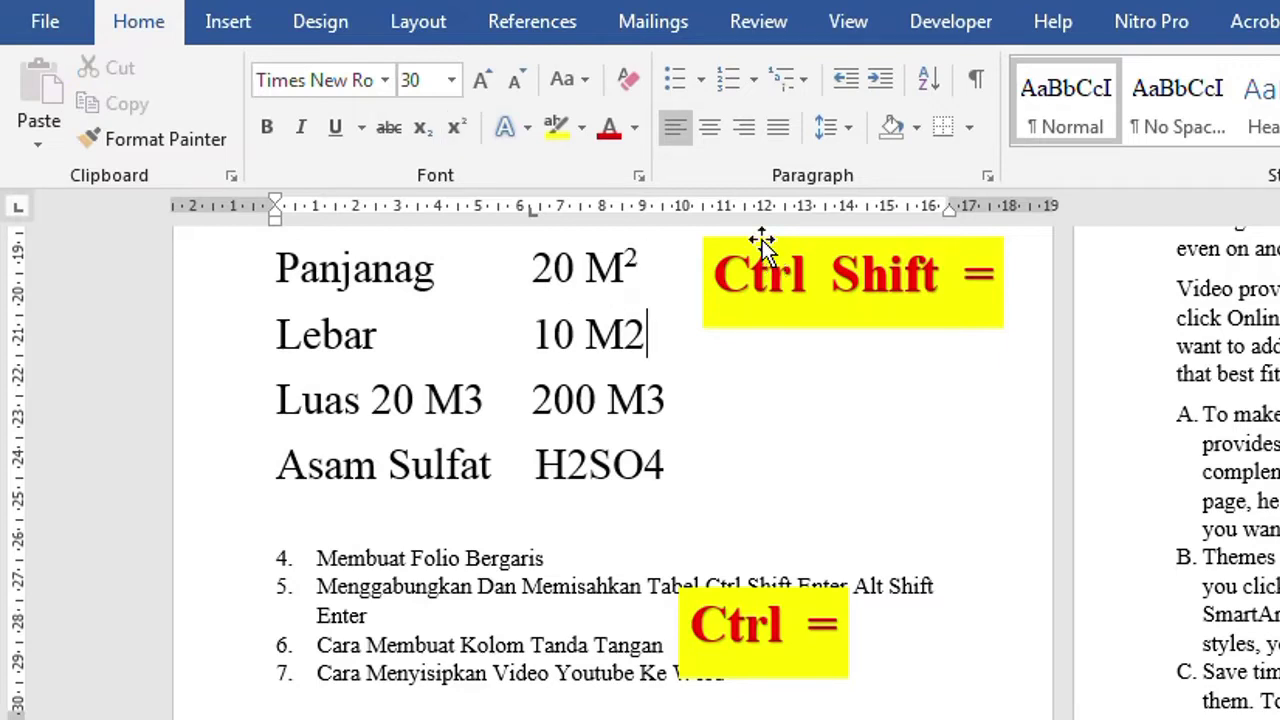
key(shift+Left)
key(ctrl+shift+equal)
key(Down)
key(shift+Right)
key(ctrl+shift+equal)
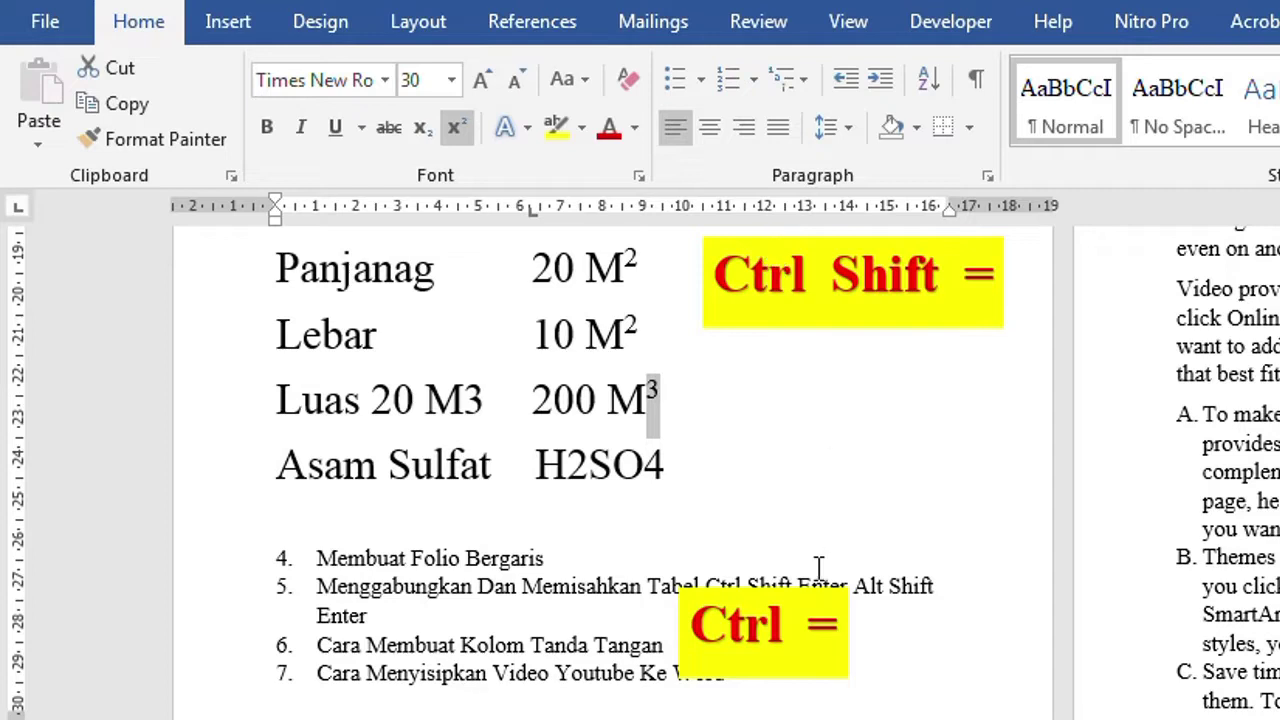
click(798, 635)
Move the Ctrl = label beside Asam Sulfat and subscript the 2 and 4 in H2SO4.
drag(820, 627, 849, 511)
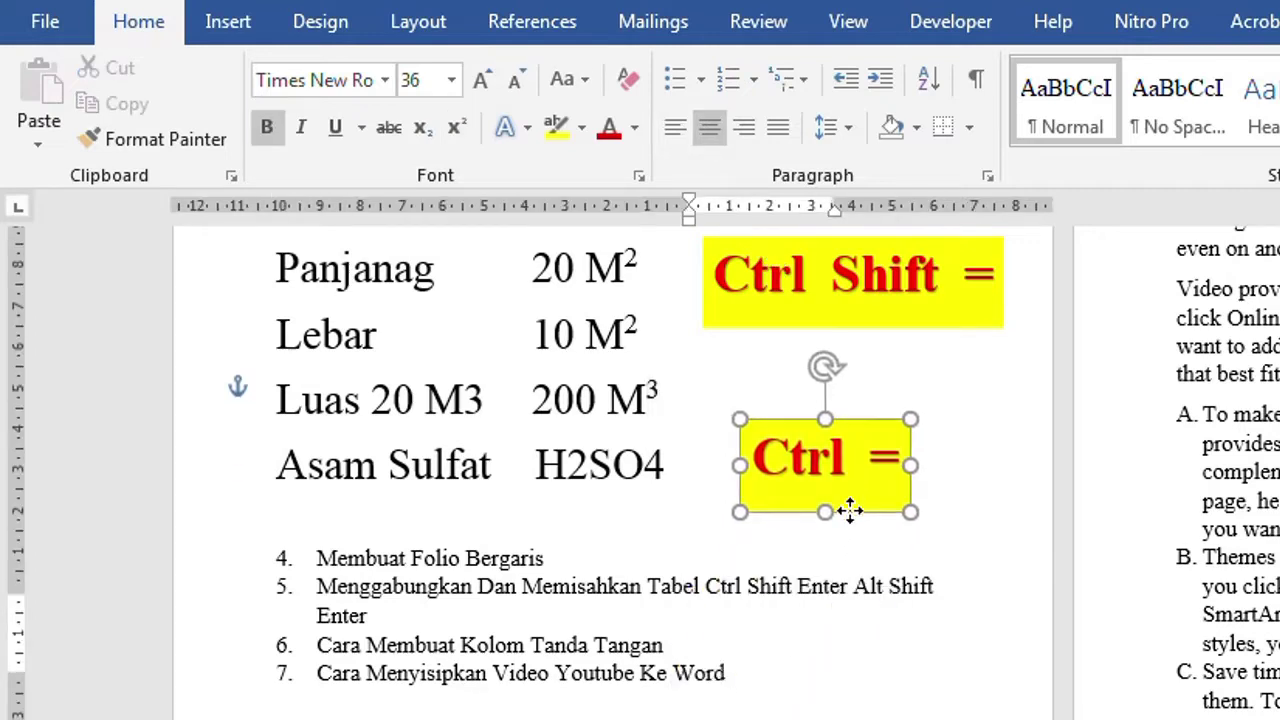
click(568, 465)
key(shift+Right)
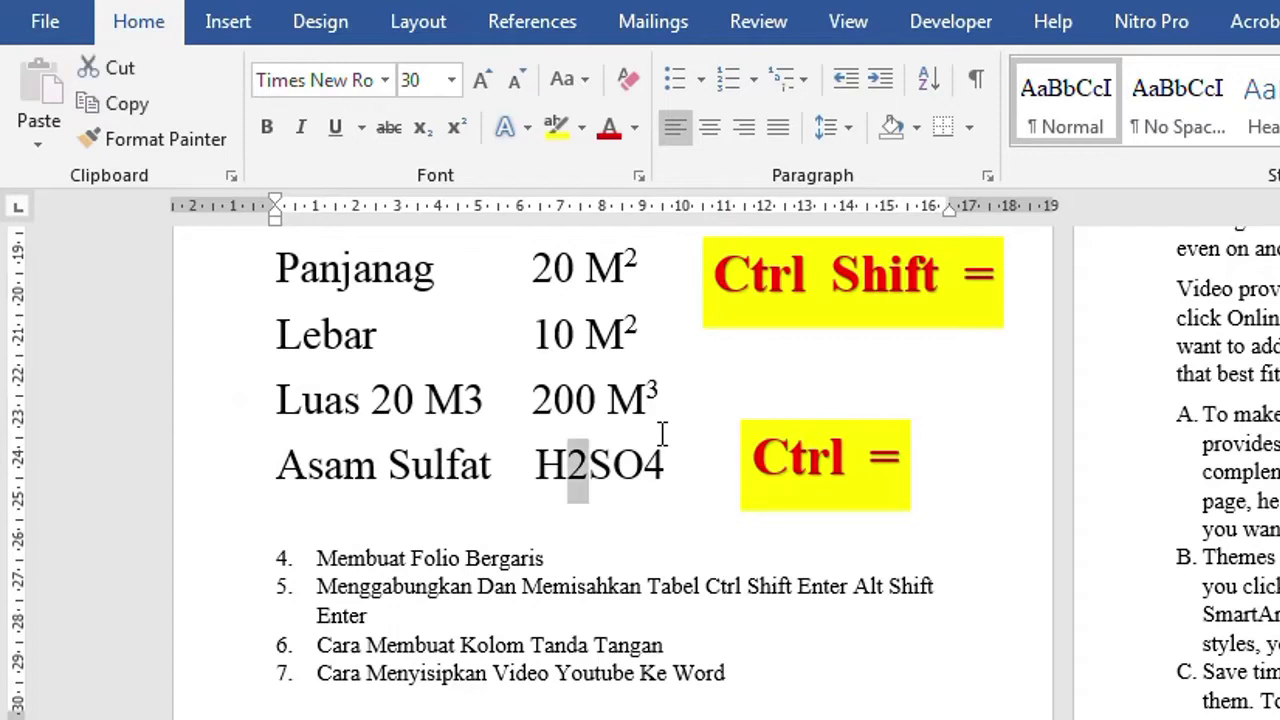
key(ctrl+equal)
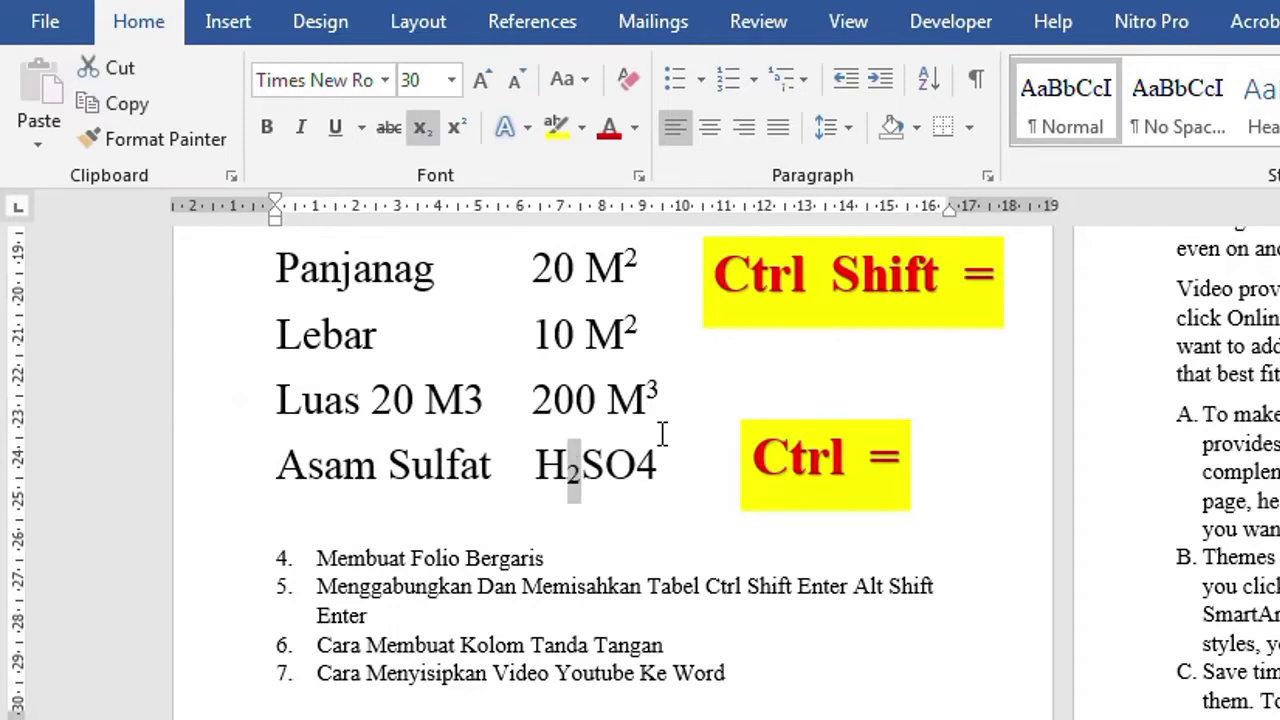
key(Right)
key(Right)
key(Right)
key(shift+Right)
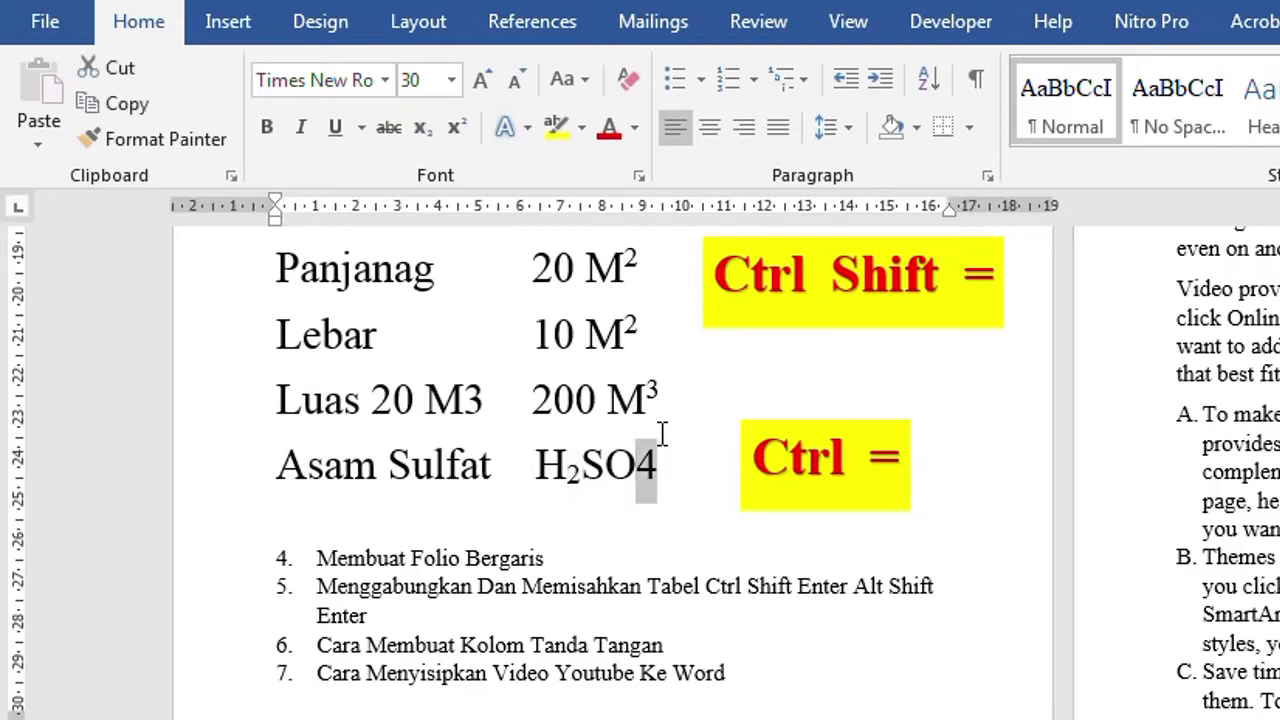
key(ctrl+equal)
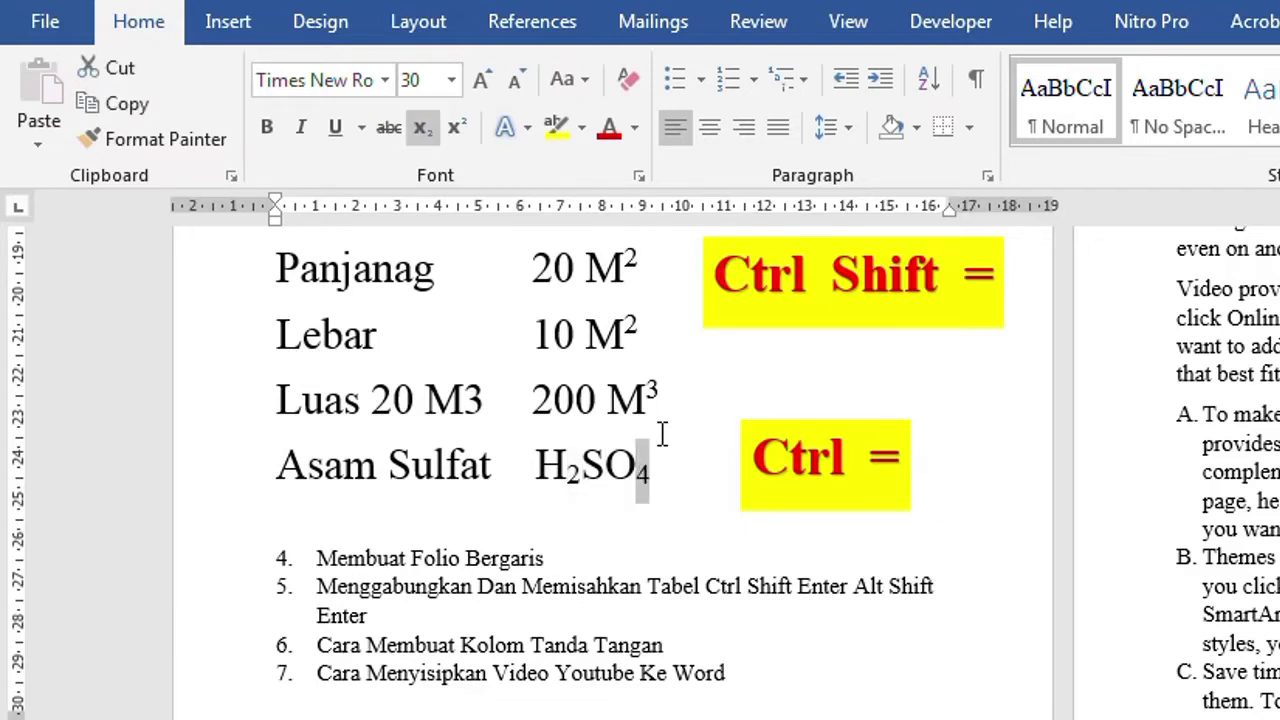
click(600, 588)
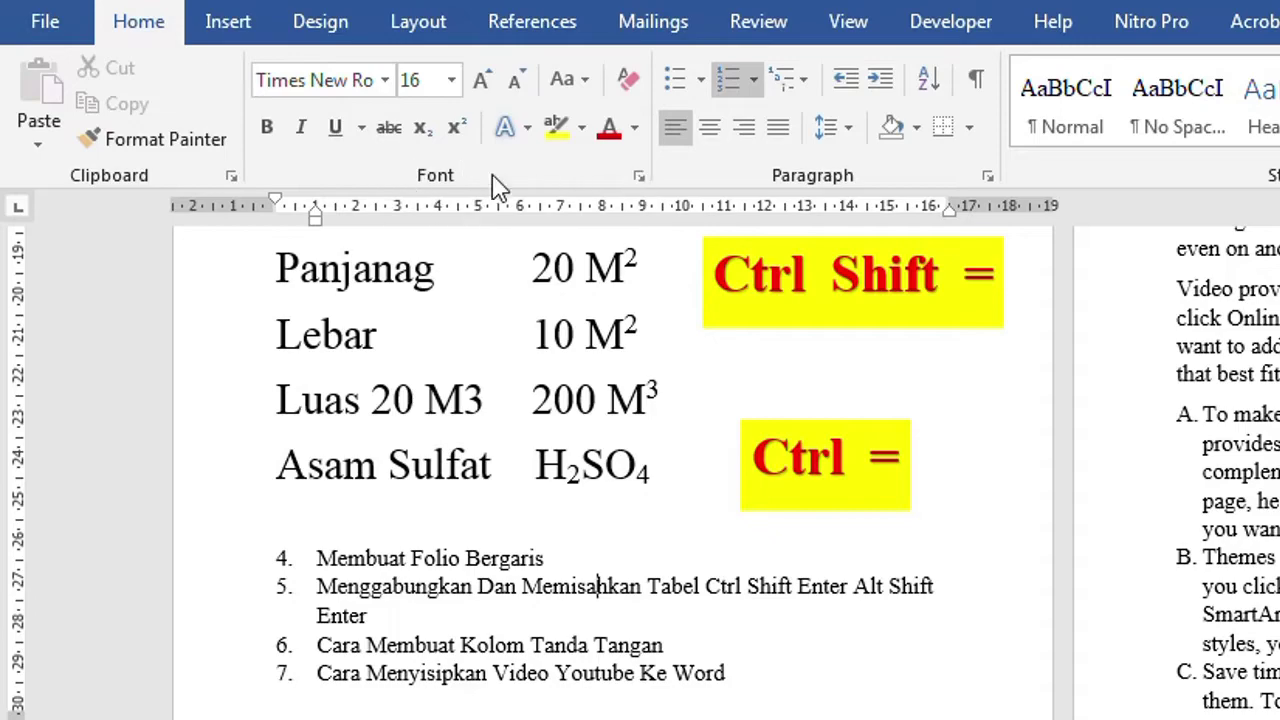
click(641, 180)
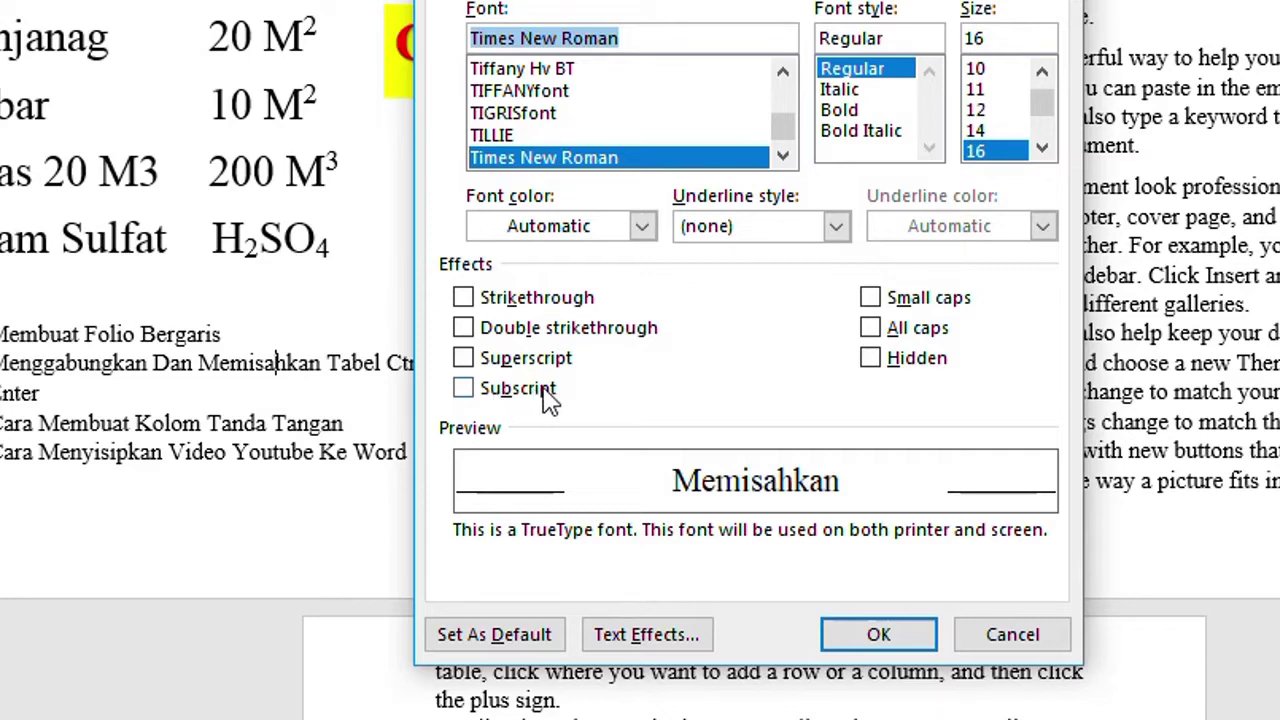
click(1010, 635)
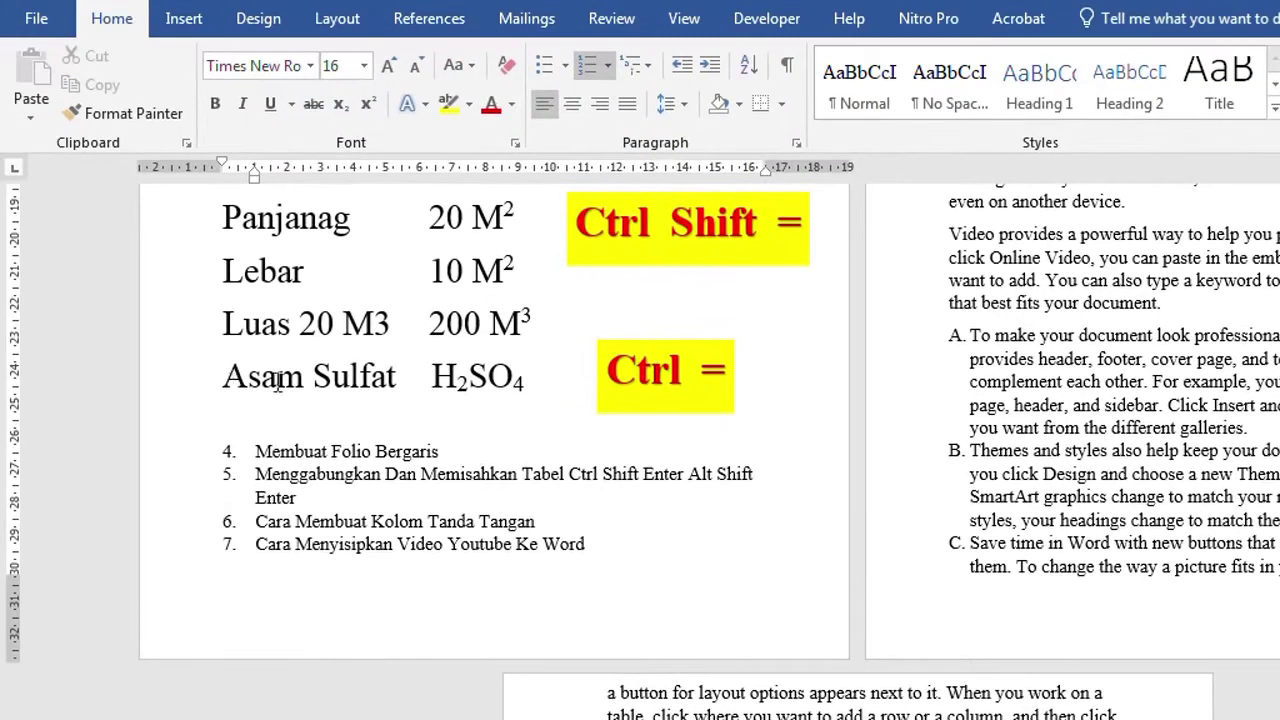
Strike through 'Asam Sulfat' in the Font dialog, then change it to double strikethrough.
drag(226, 380, 383, 386)
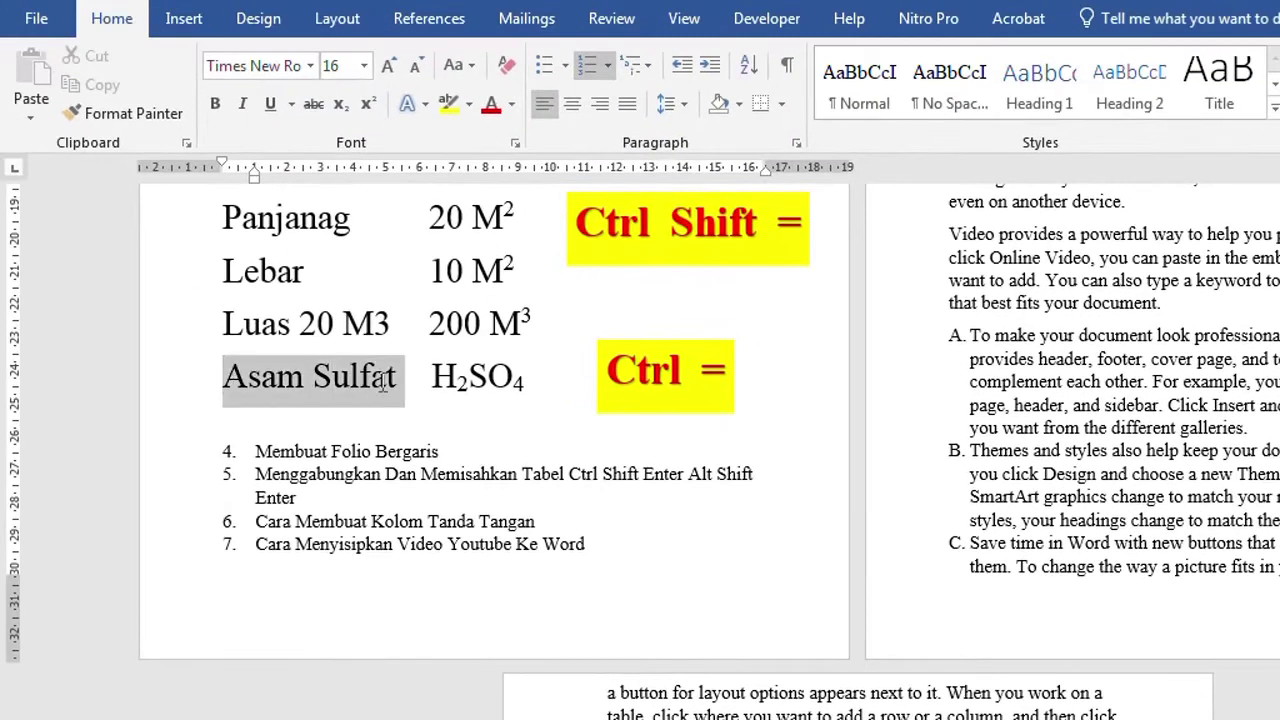
click(516, 147)
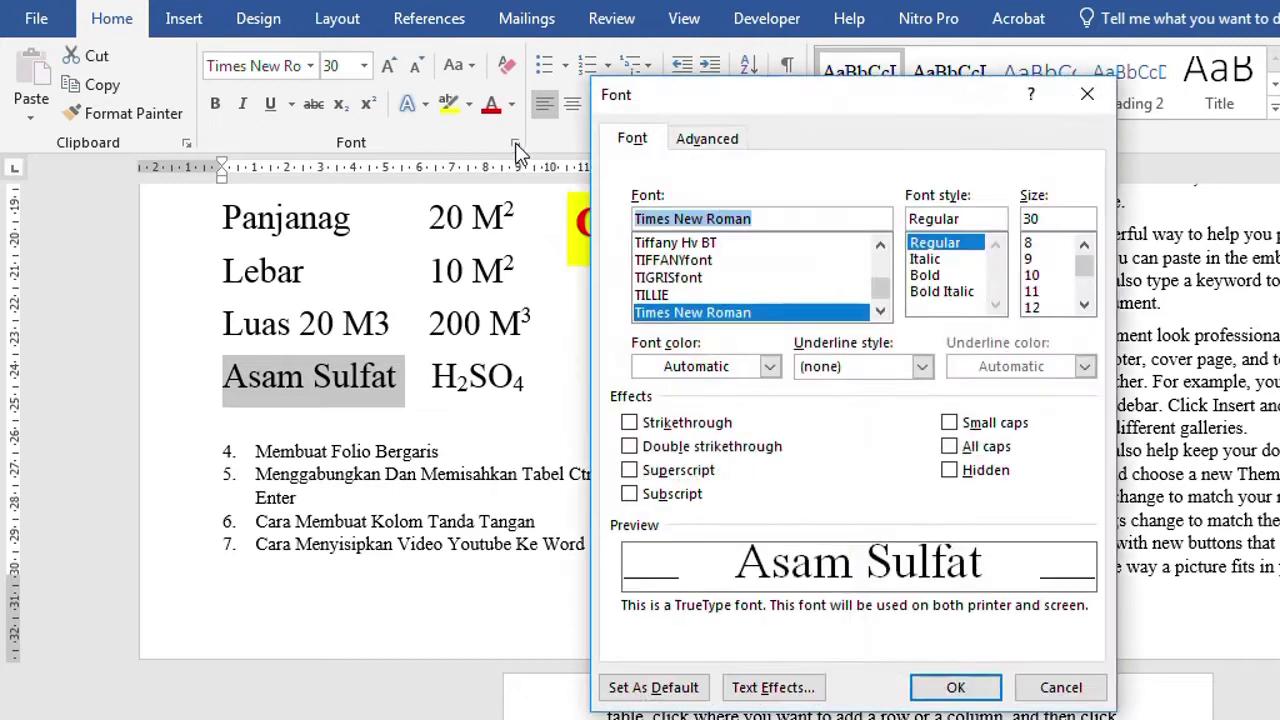
click(642, 425)
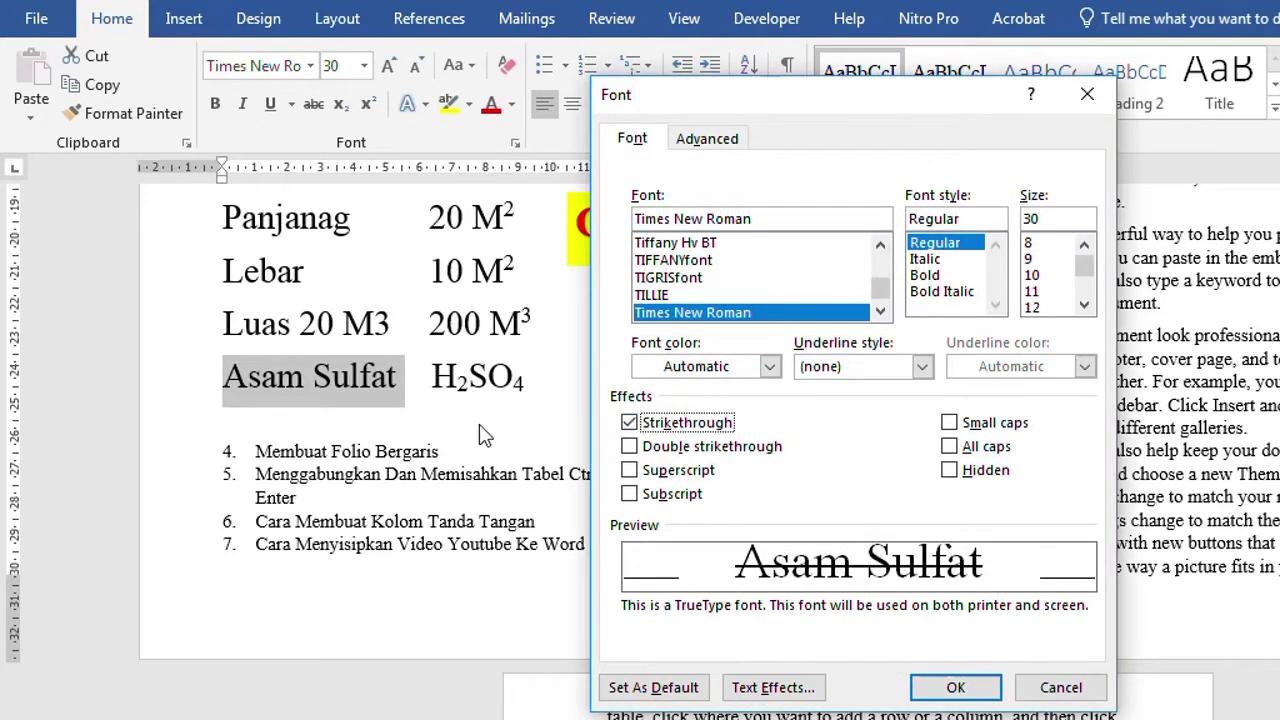
click(955, 687)
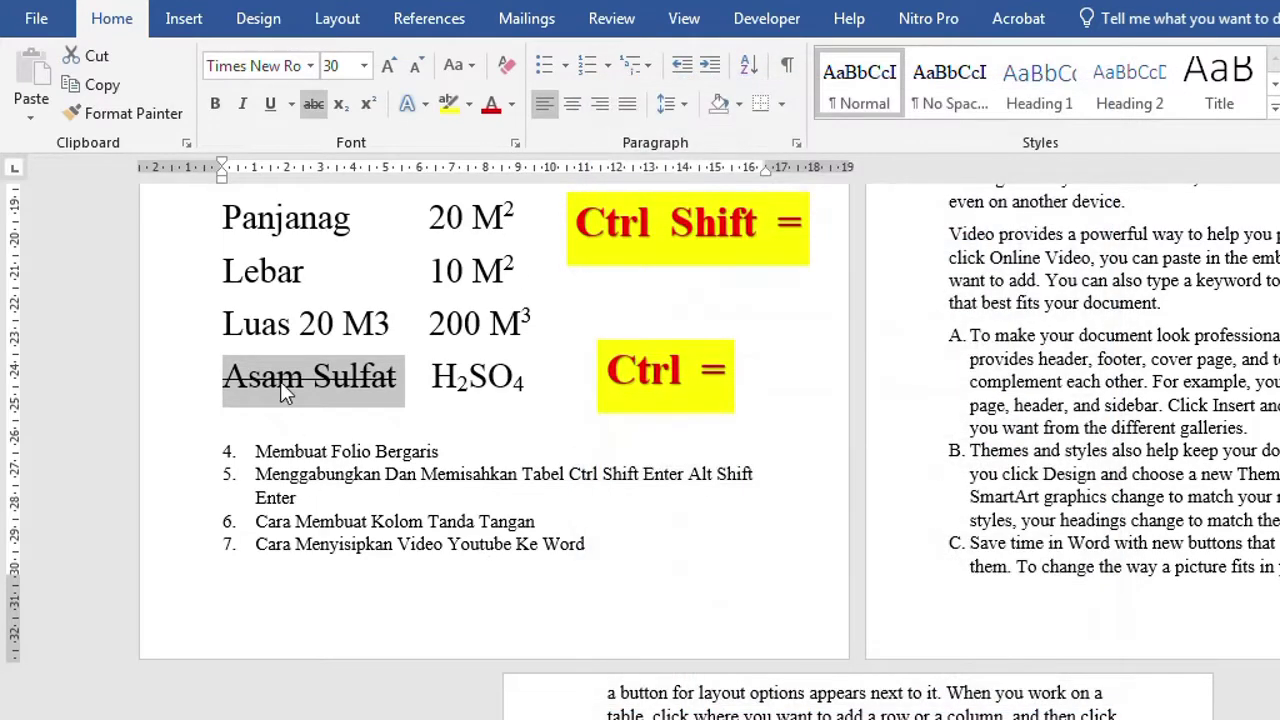
click(516, 146)
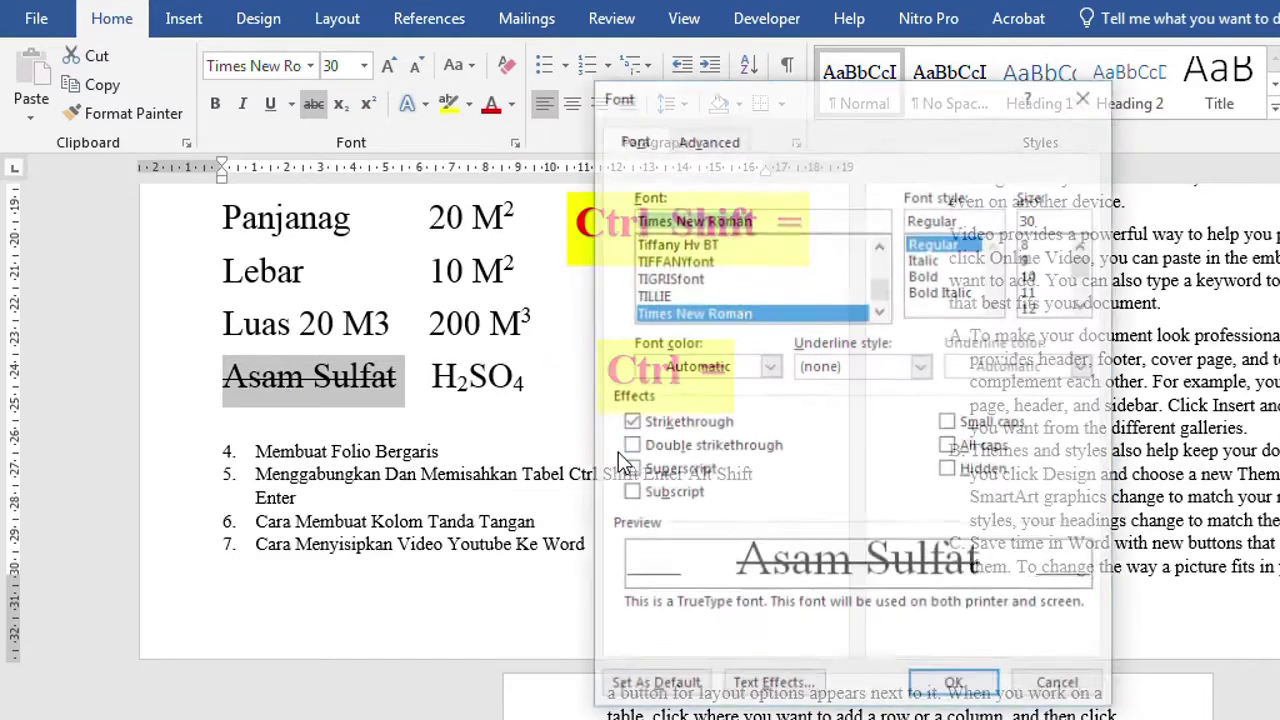
click(629, 447)
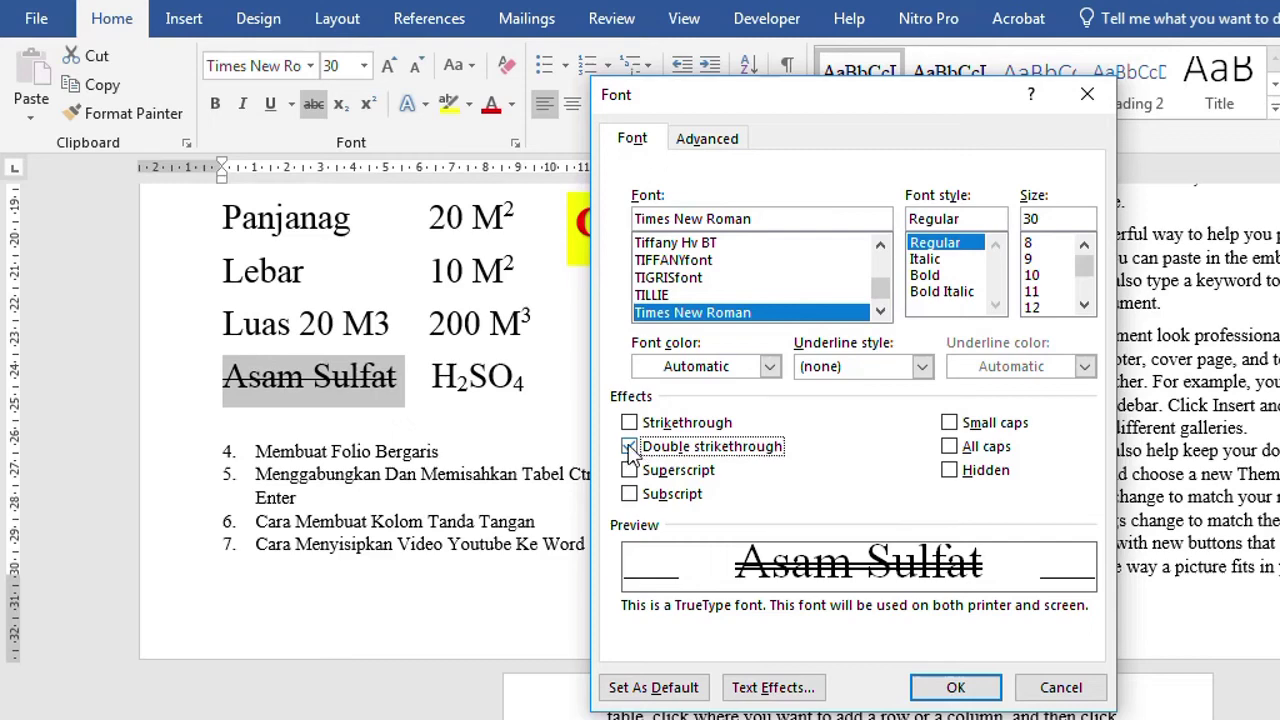
click(955, 688)
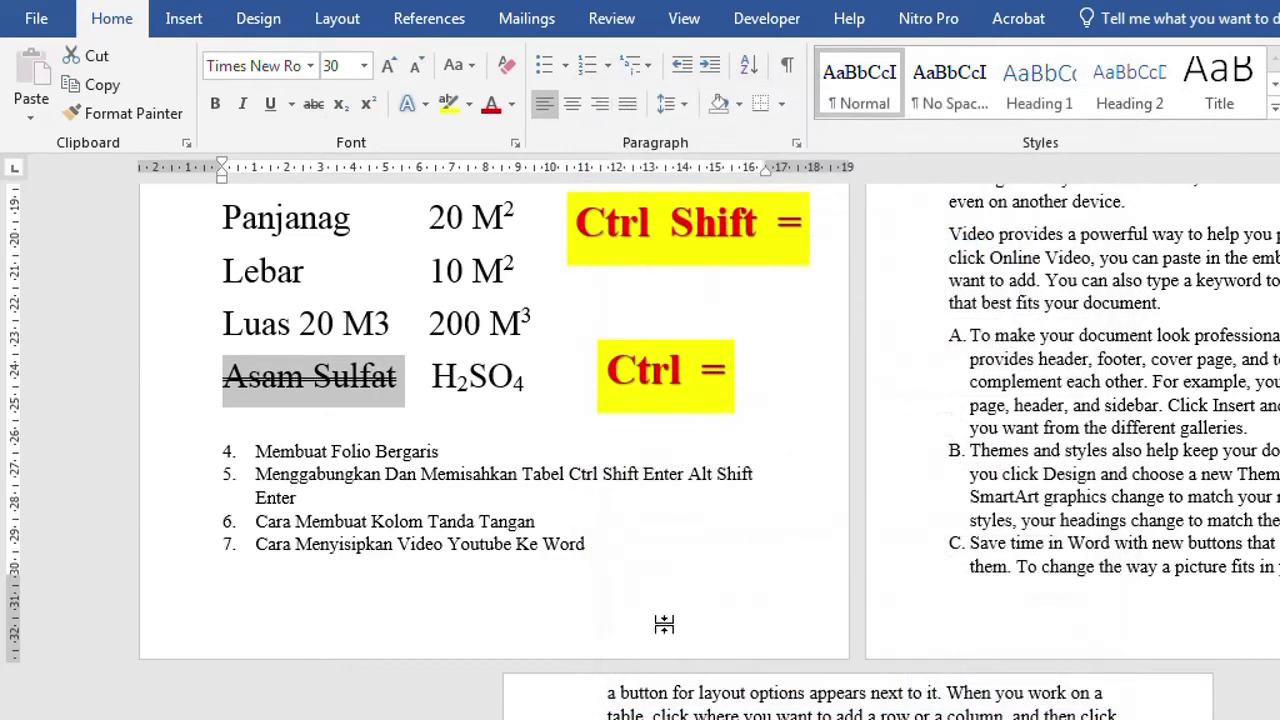
Deselect Asam Sulfat and scroll down past the ruled folio pages toward the blank page.
click(298, 418)
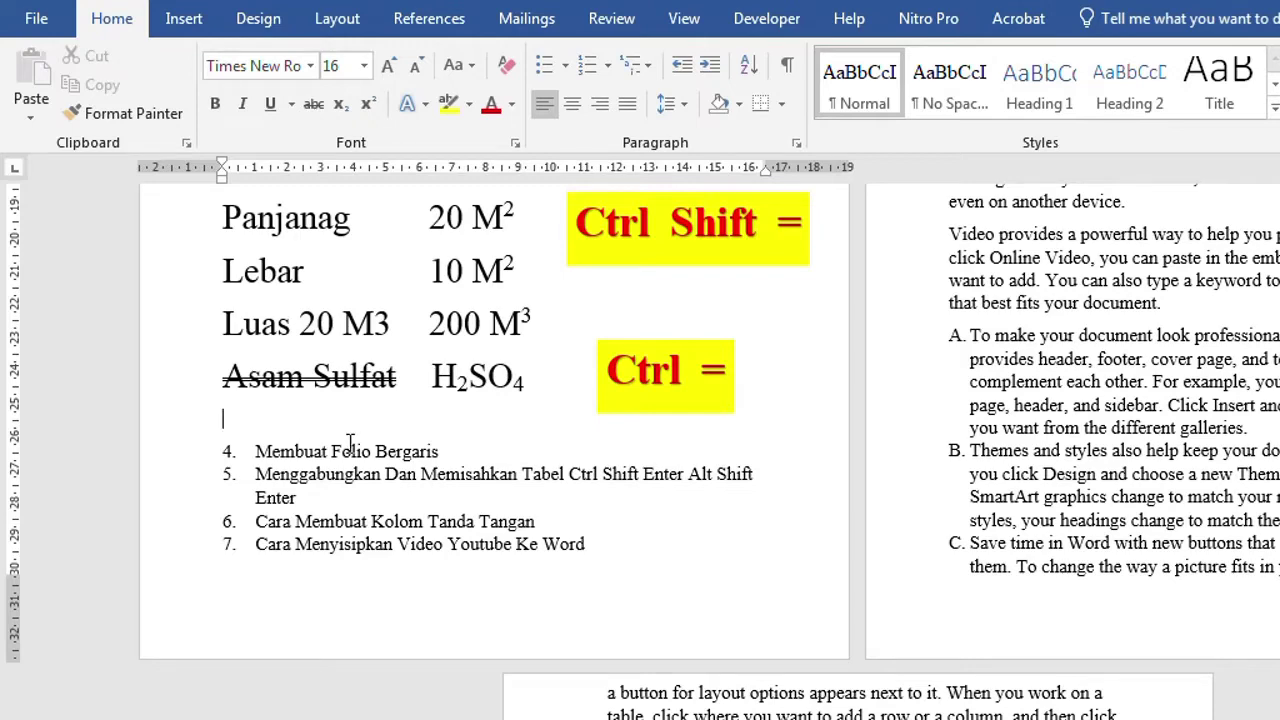
scroll(465, 474, down, 1)
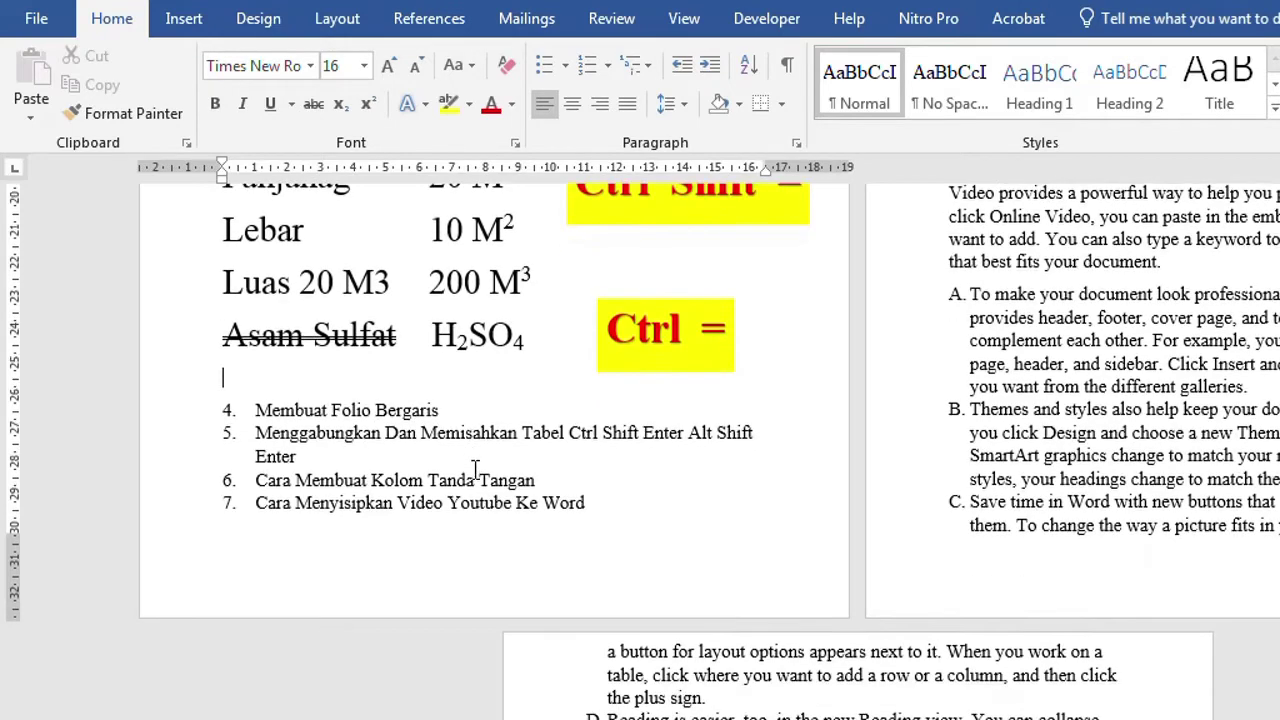
click(467, 430)
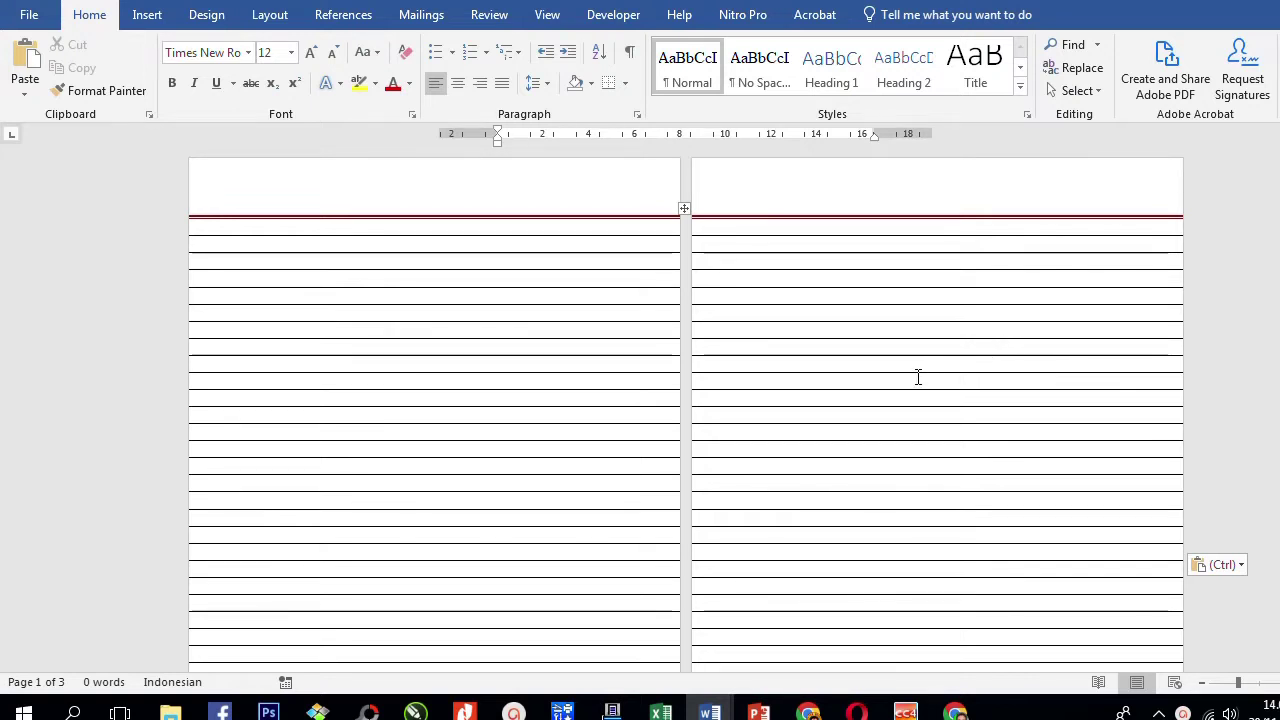
scroll(918, 376, down, 1)
scroll(918, 376, down, 1)
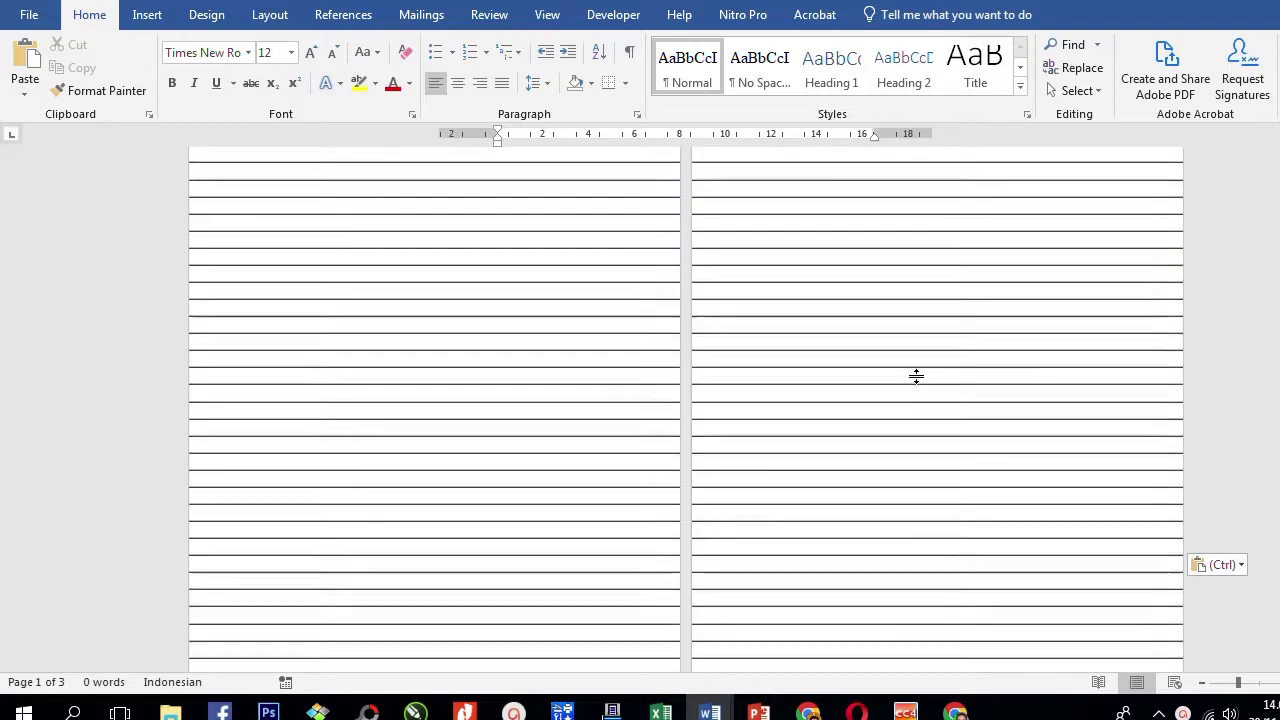
scroll(918, 376, down, 1)
scroll(918, 376, down, 1)
scroll(918, 376, down, 1)
Insert a page break with Ctrl+Enter to start a new blank page at the end.
scroll(918, 376, down, 1)
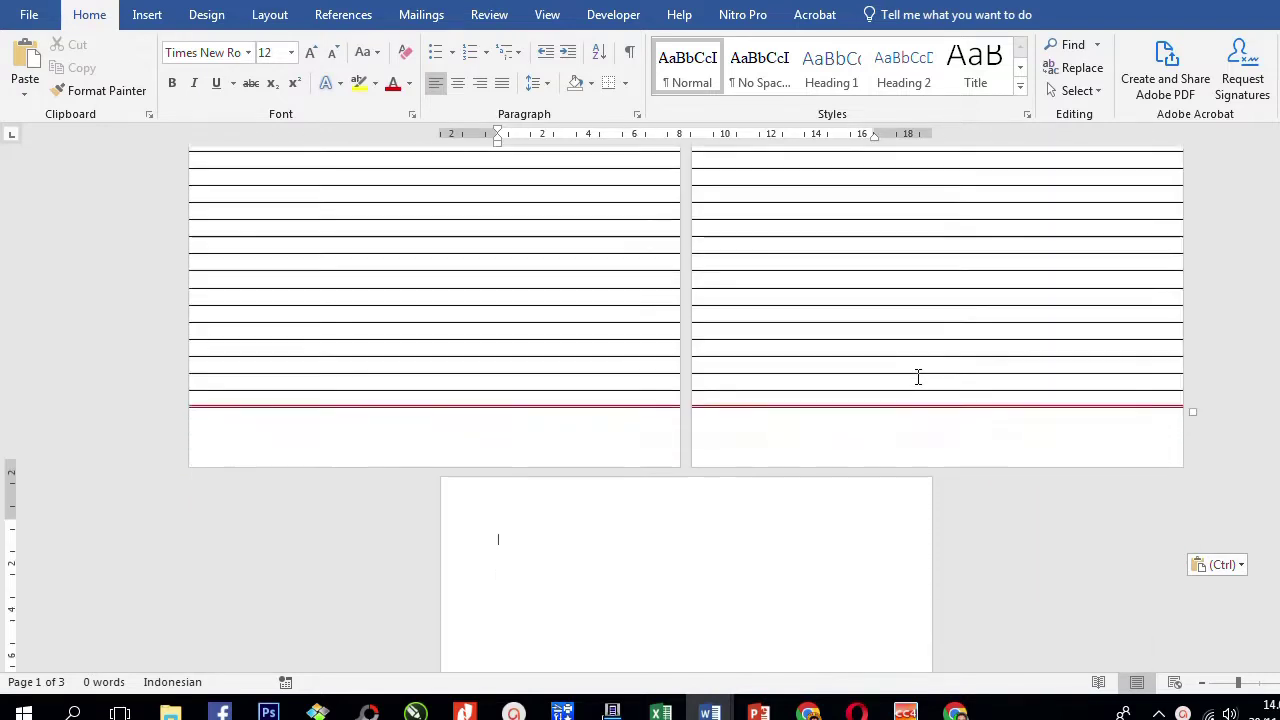
scroll(918, 376, down, 1)
scroll(918, 376, down, 1)
scroll(918, 376, down, 1)
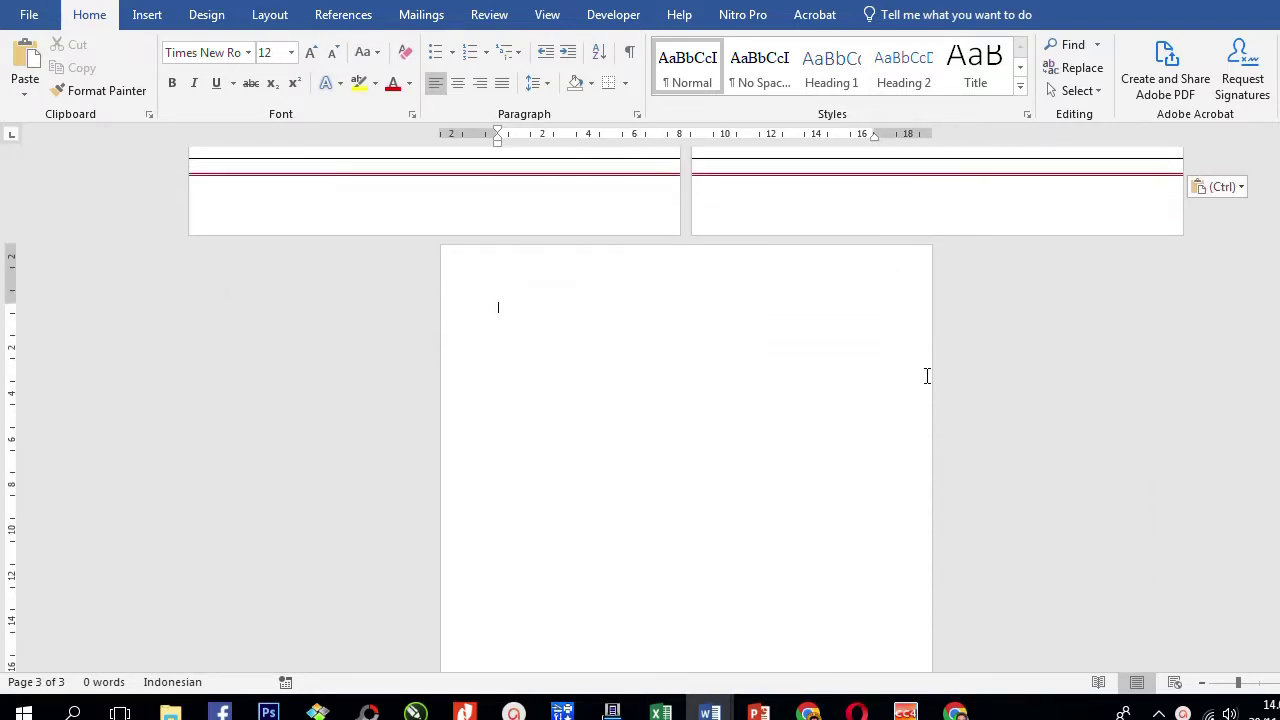
key(ctrl+Return)
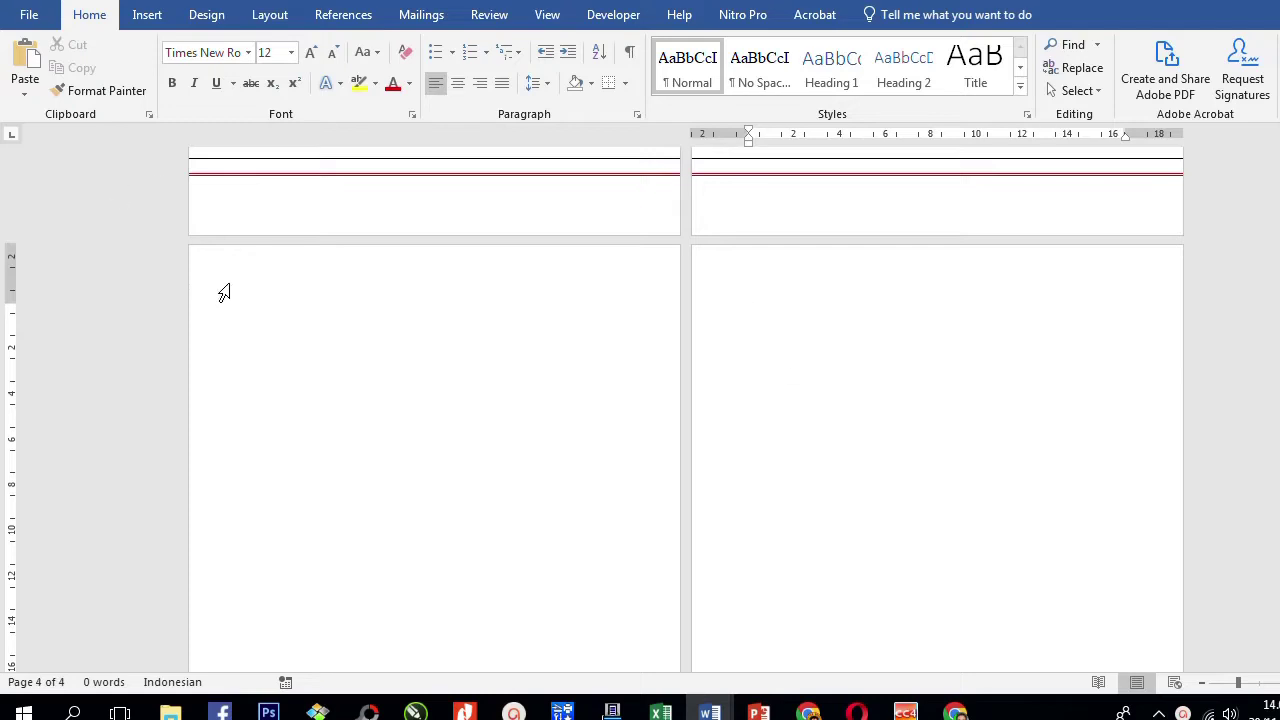
drag(220, 289, 278, 312)
click(280, 312)
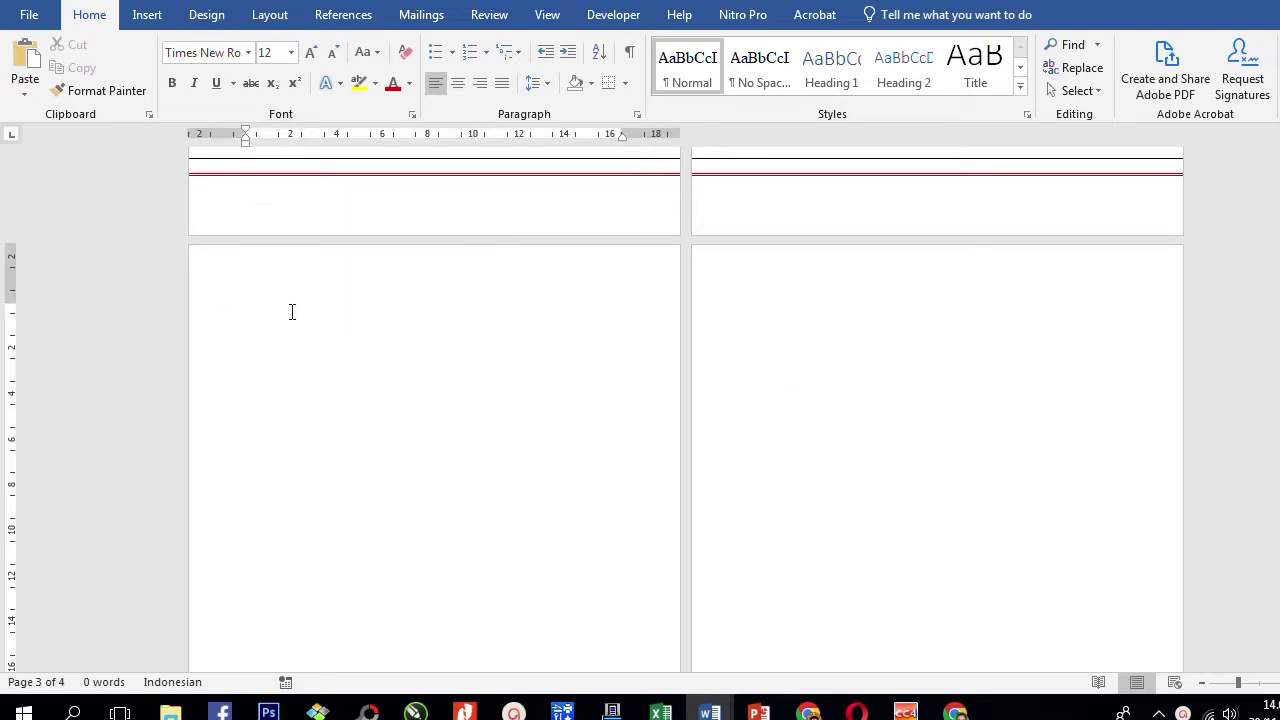
scroll(292, 312, down, 1)
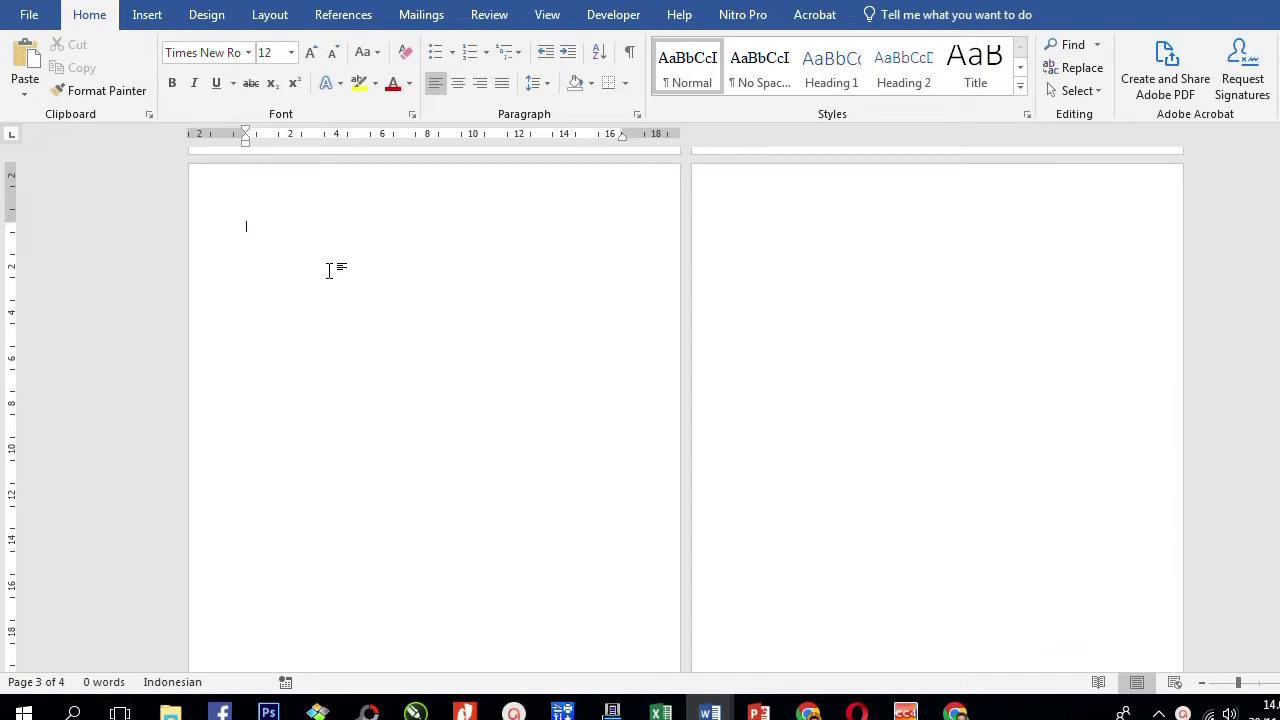
Insert a table with 1 column and 35 rows at the top of the page.
click(148, 16)
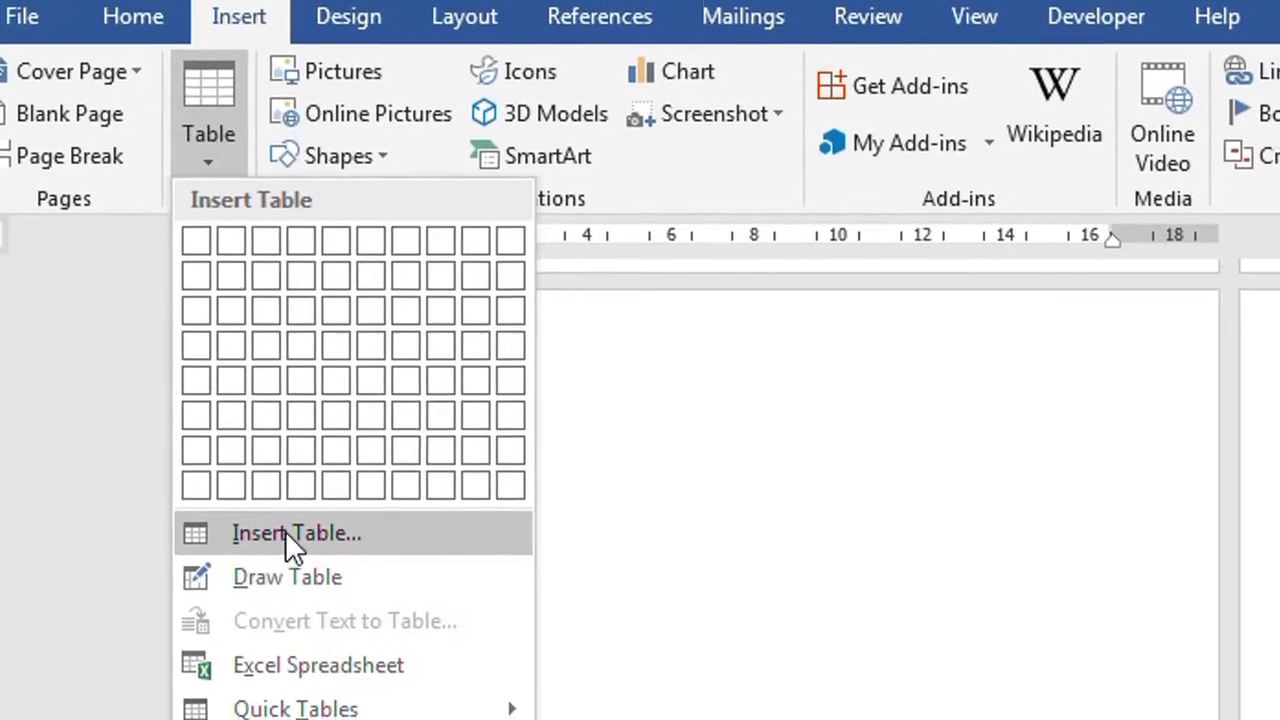
click(313, 541)
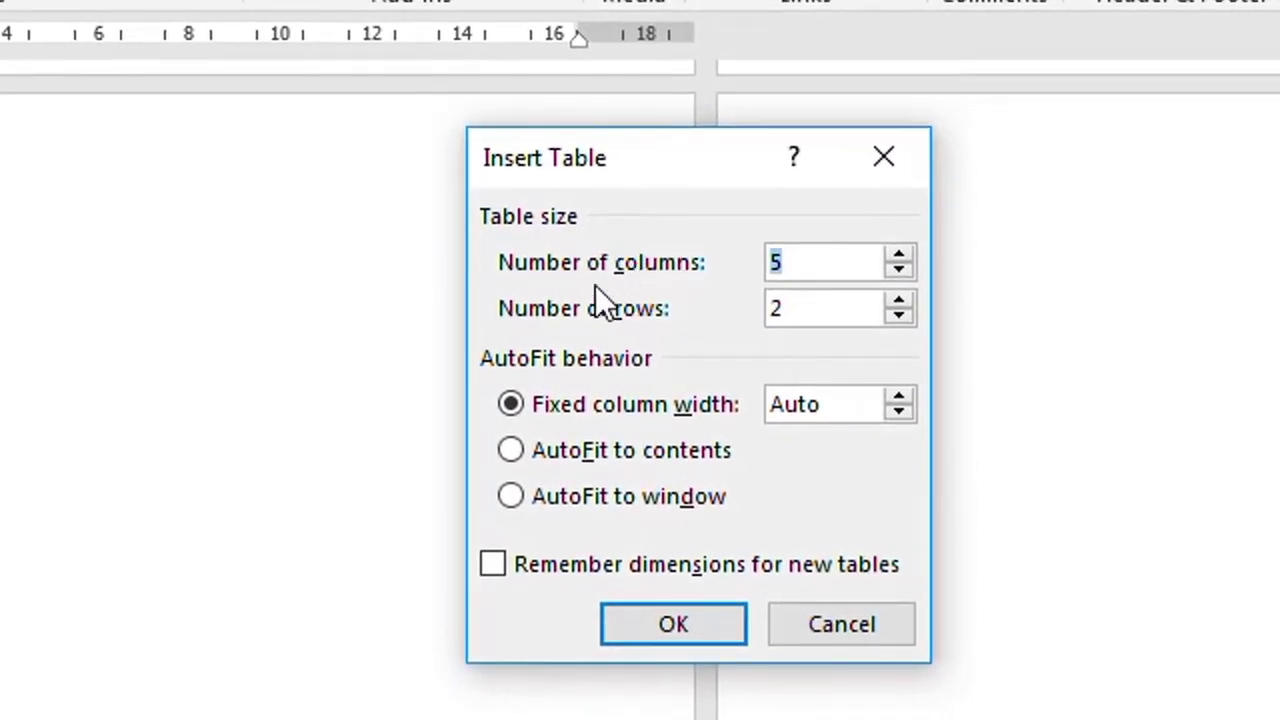
text(1)
click(800, 310)
double_click(800, 310)
text(35)
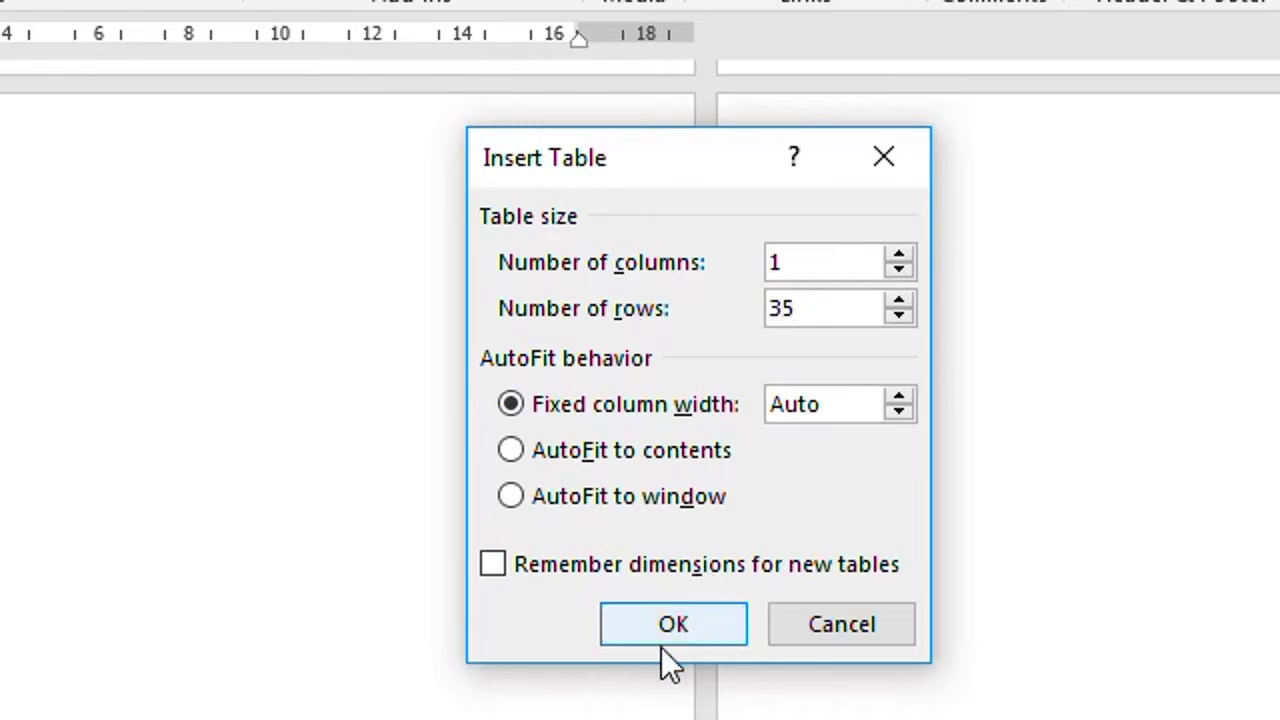
click(673, 623)
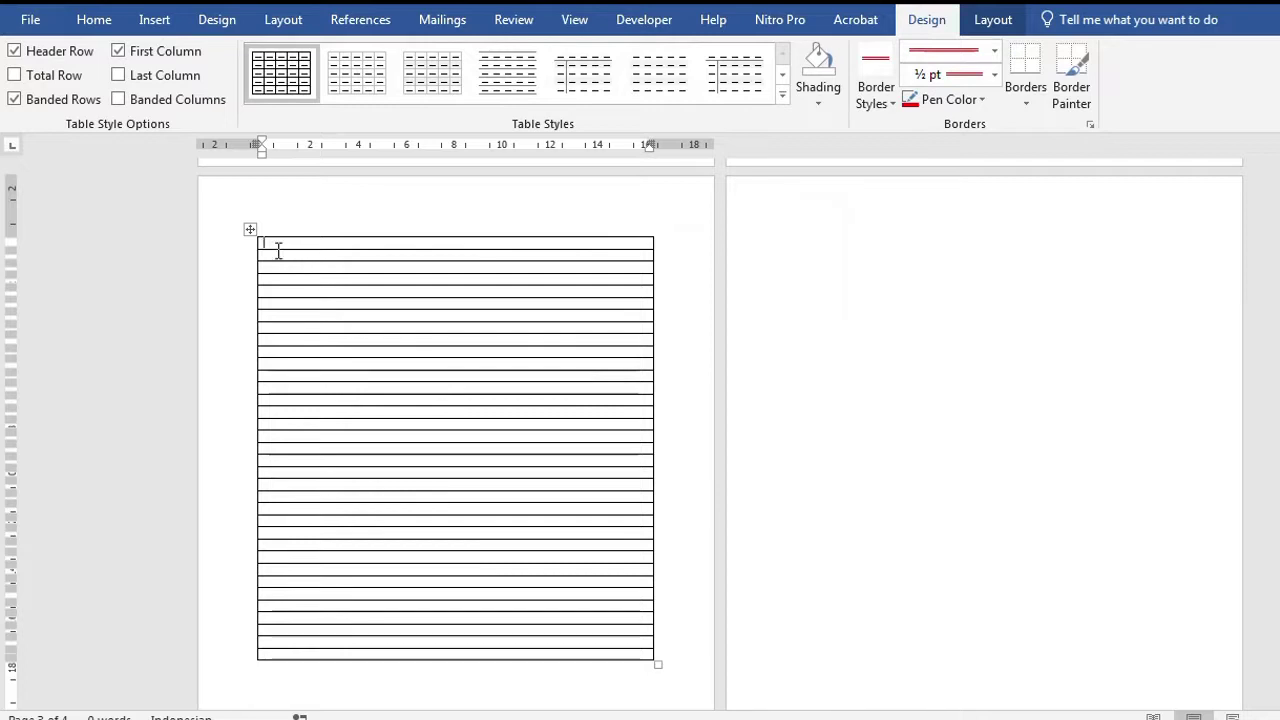
Set the table rows to 1,5 line spacing.
drag(214, 249, 192, 663)
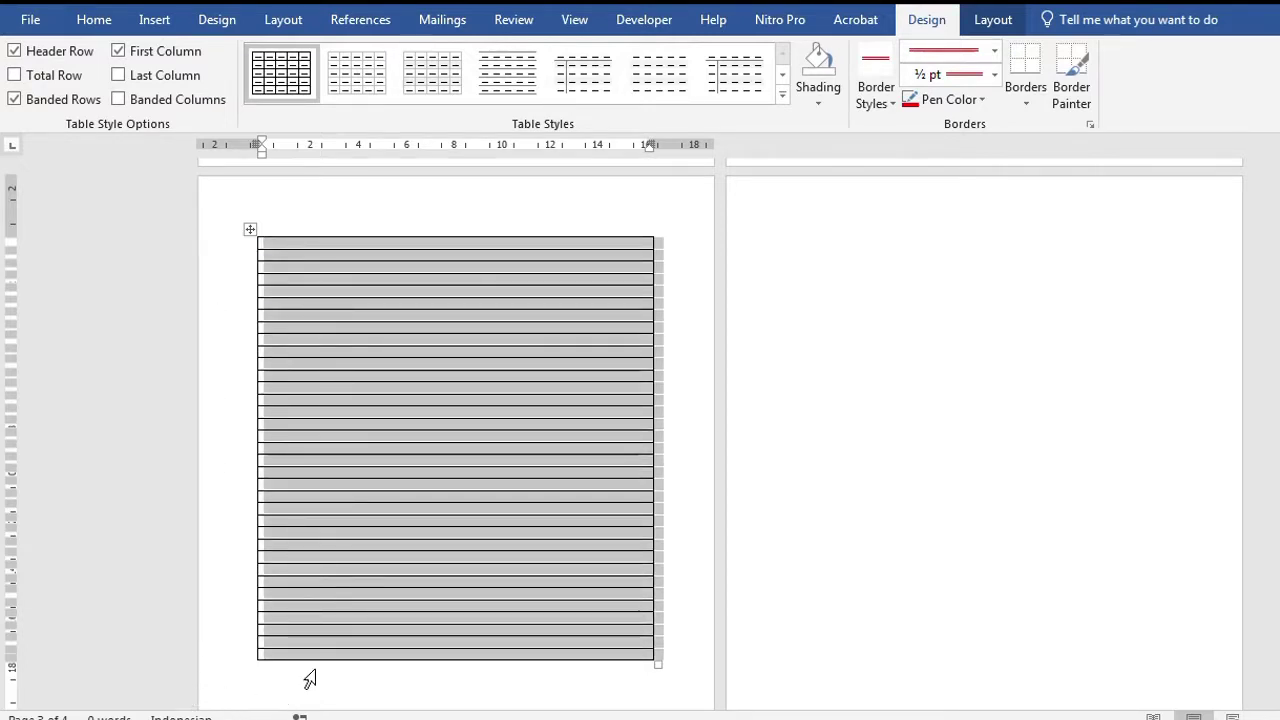
click(93, 20)
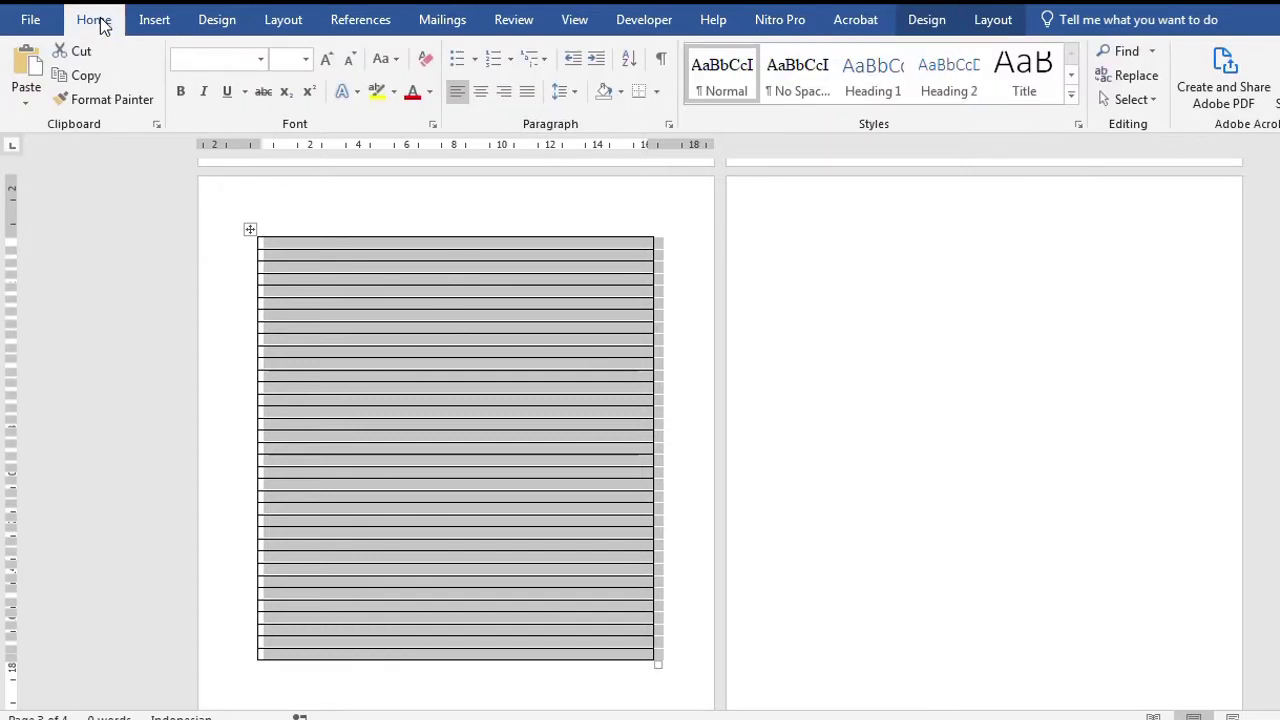
click(578, 93)
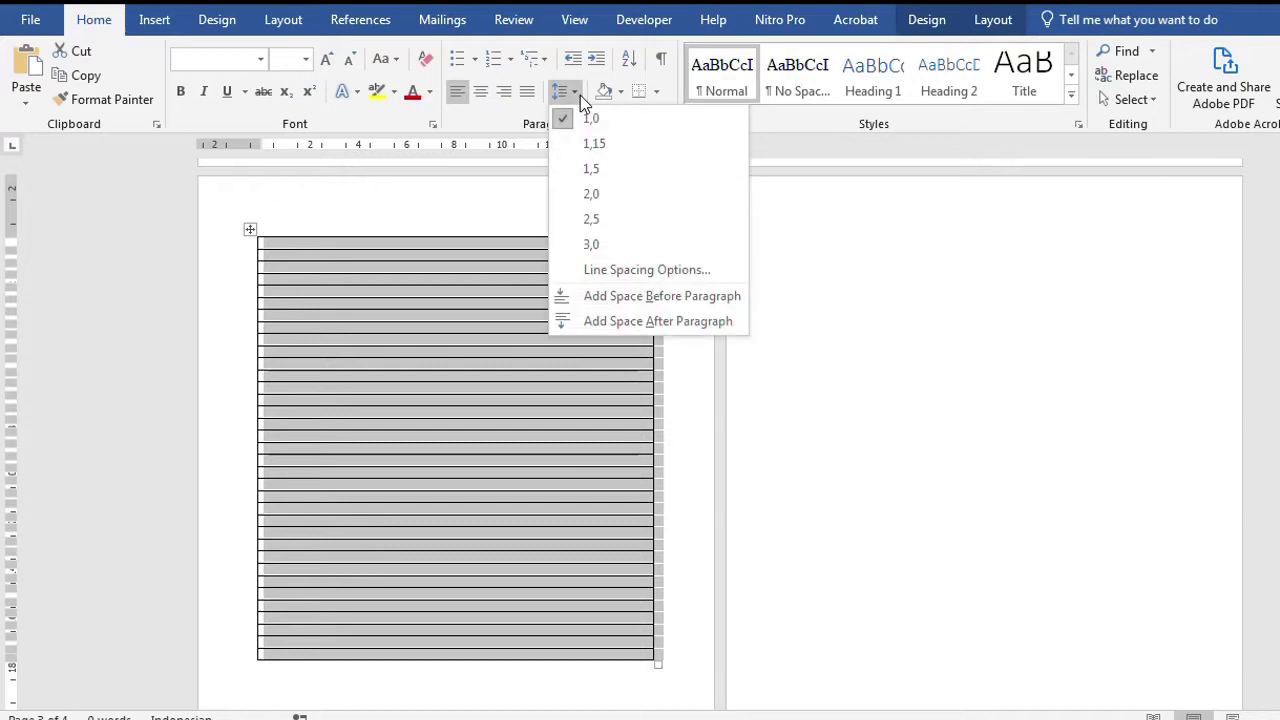
click(604, 170)
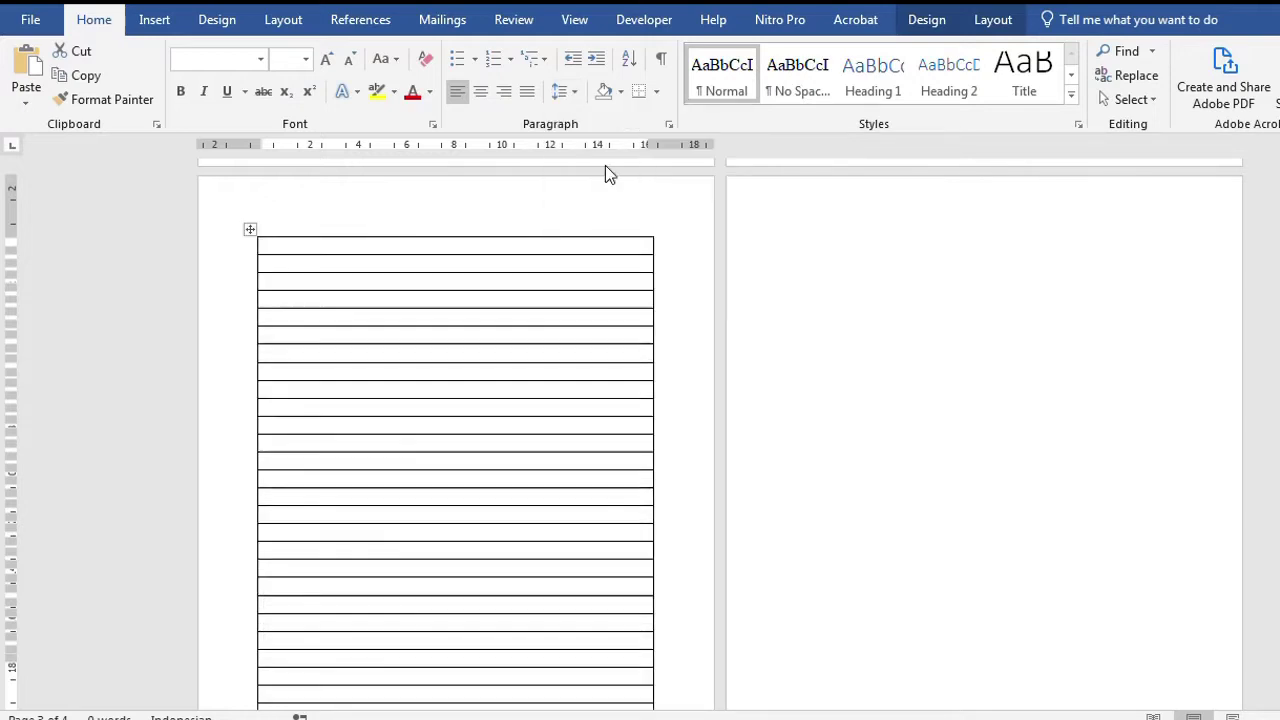
key(ctrl+a)
scroll(451, 366, down, 5)
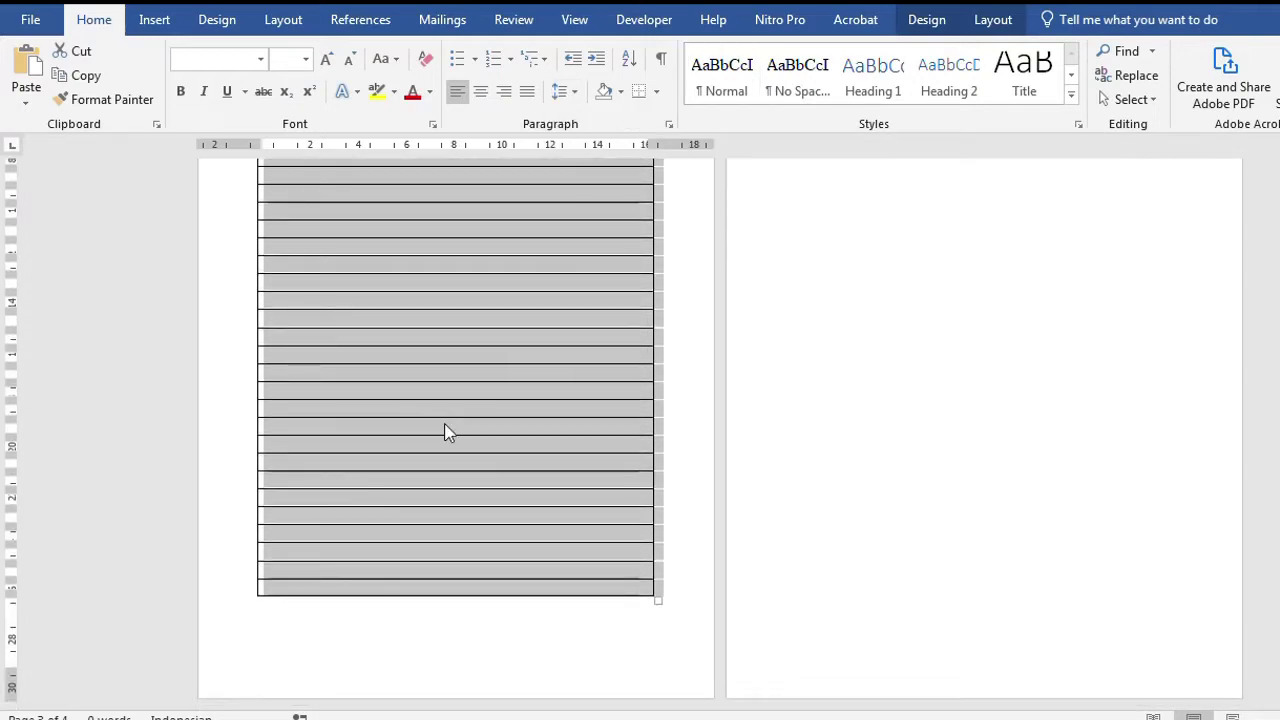
scroll(446, 426, up, 3)
scroll(446, 426, up, 2)
scroll(446, 426, down, 3)
scroll(446, 426, down, 2)
Add two more rows below the table's bottom row.
click(203, 589)
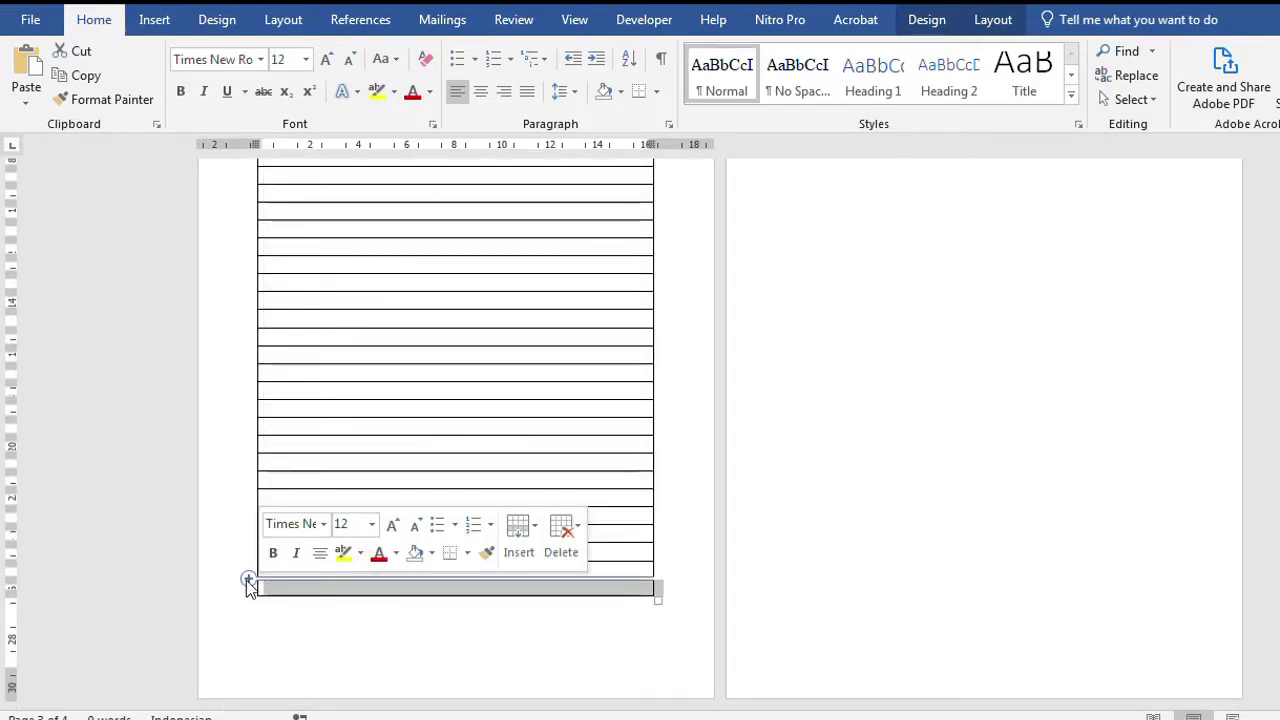
click(248, 580)
click(248, 580)
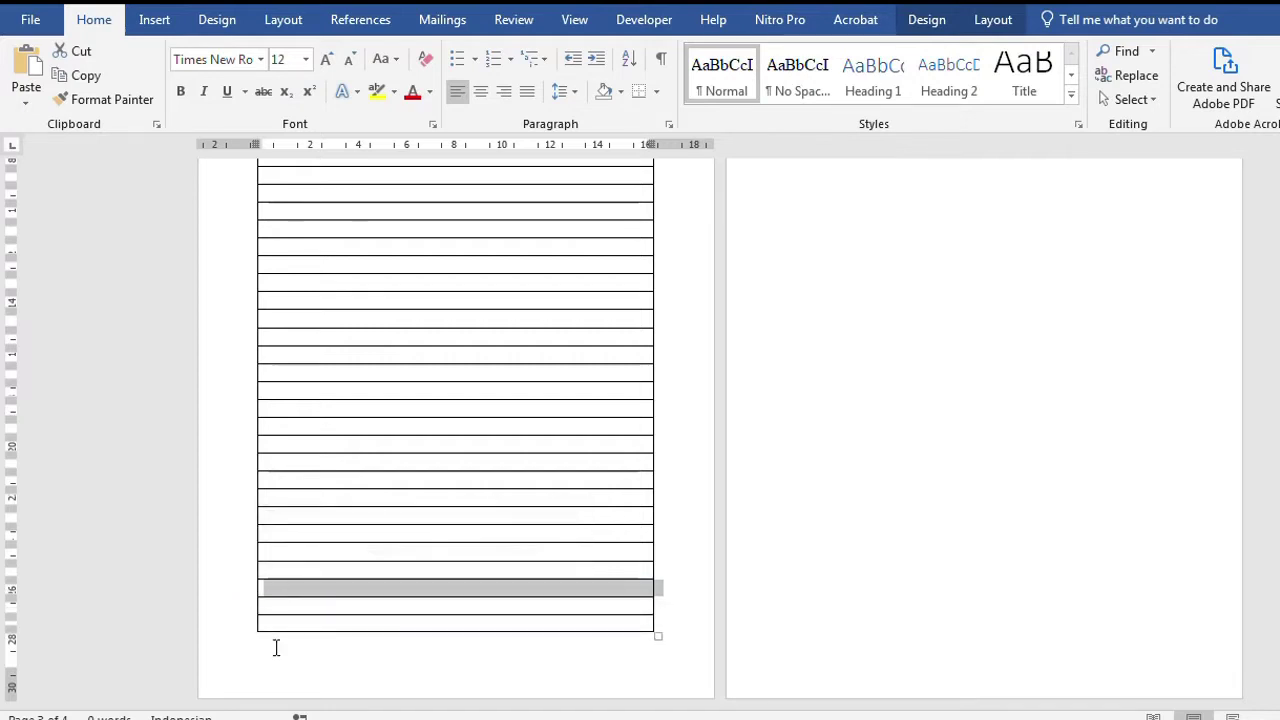
scroll(276, 646, up, 2)
scroll(276, 644, up, 2)
scroll(290, 520, up, 1)
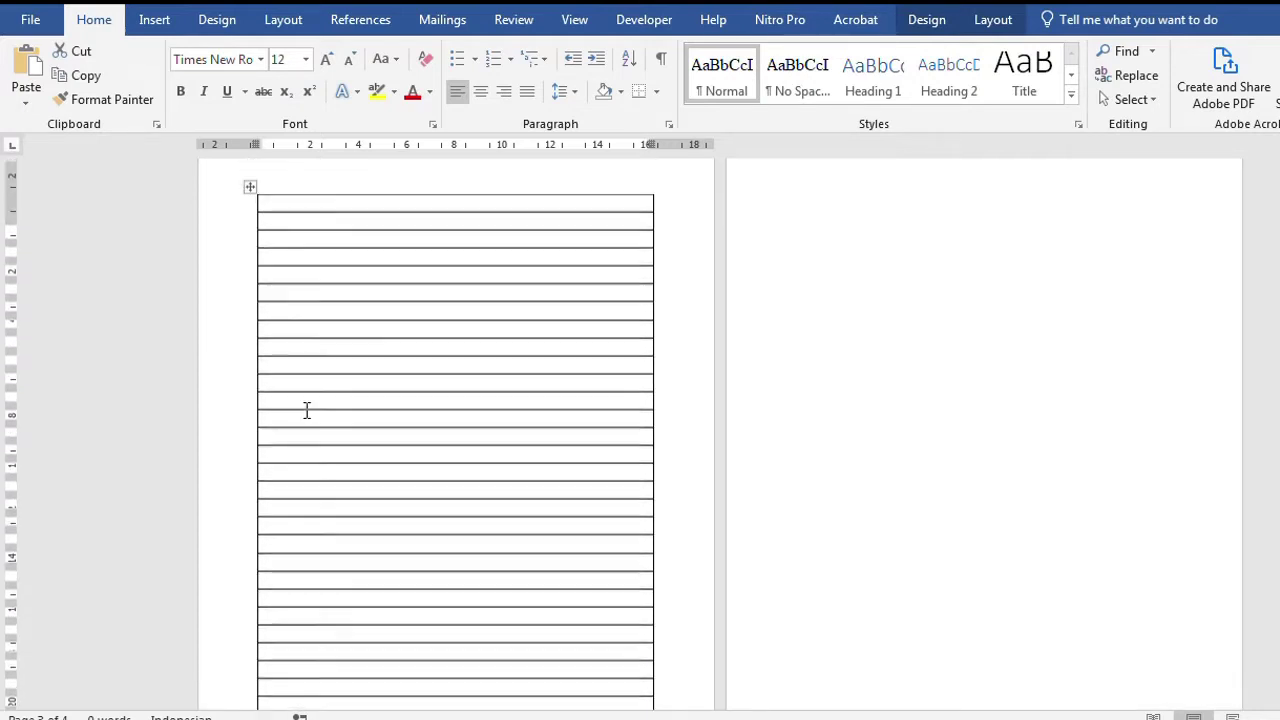
scroll(307, 410, up, 1)
Drag the table's left and right edges on the ruler out to the page edges.
click(349, 260)
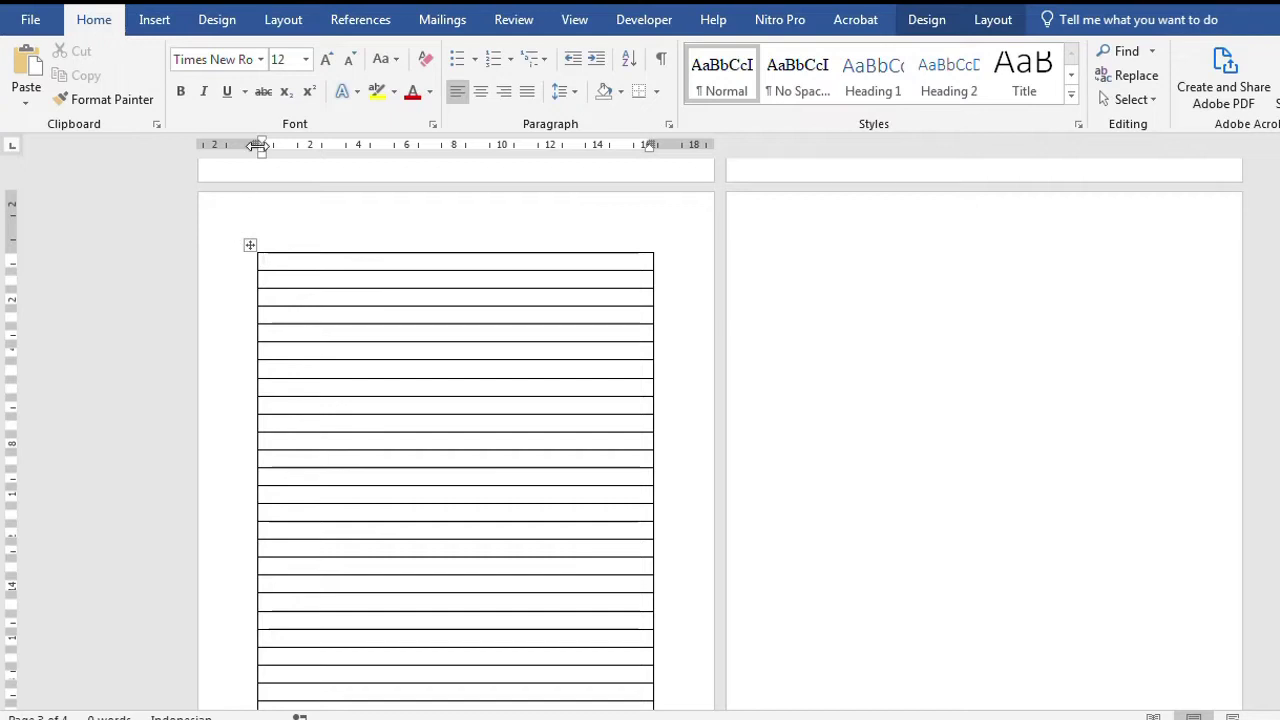
mouse_move(169, 264)
mouse_down()
mouse_move(168, 425)
mouse_move(200, 630)
mouse_up()
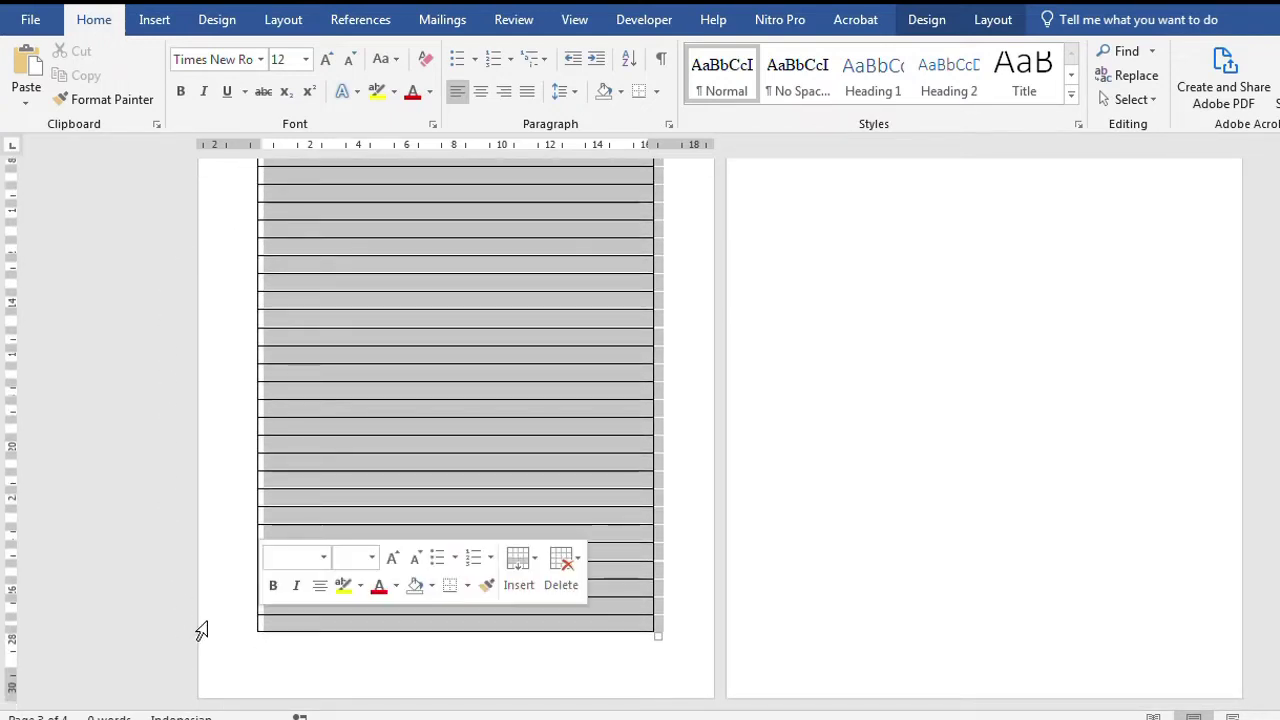
scroll(230, 400, up, 3)
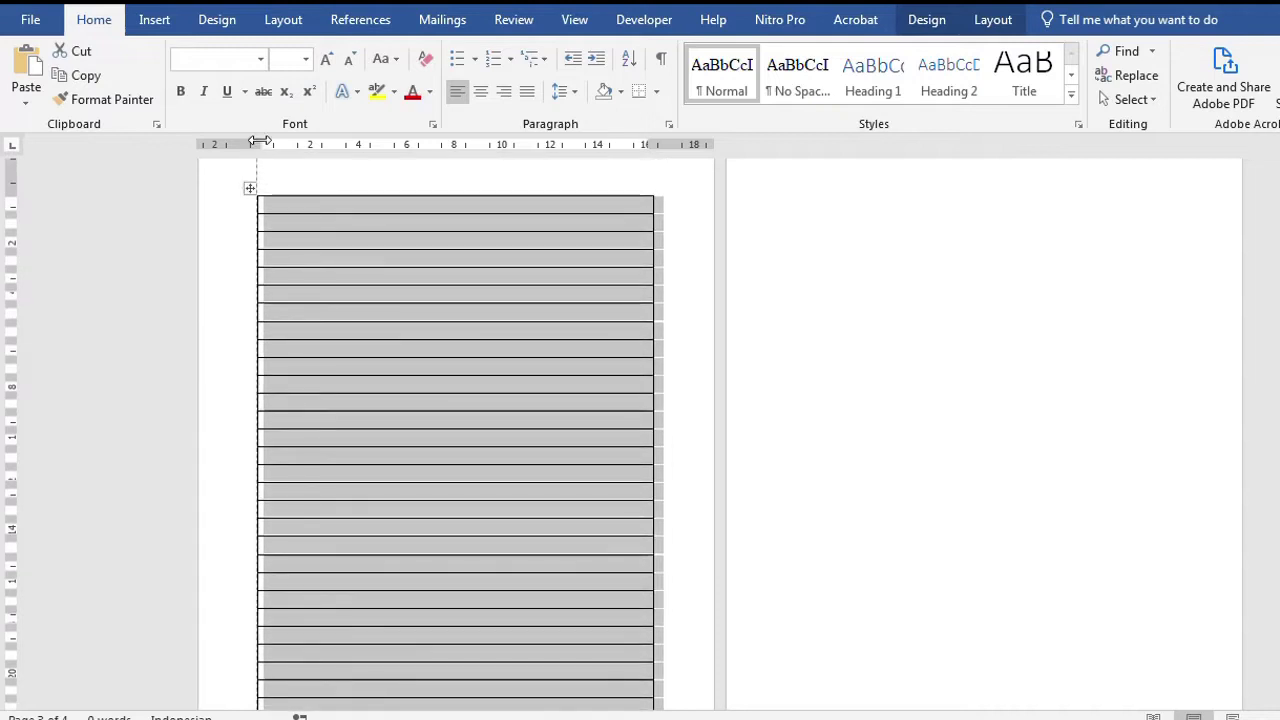
drag(259, 142, 199, 142)
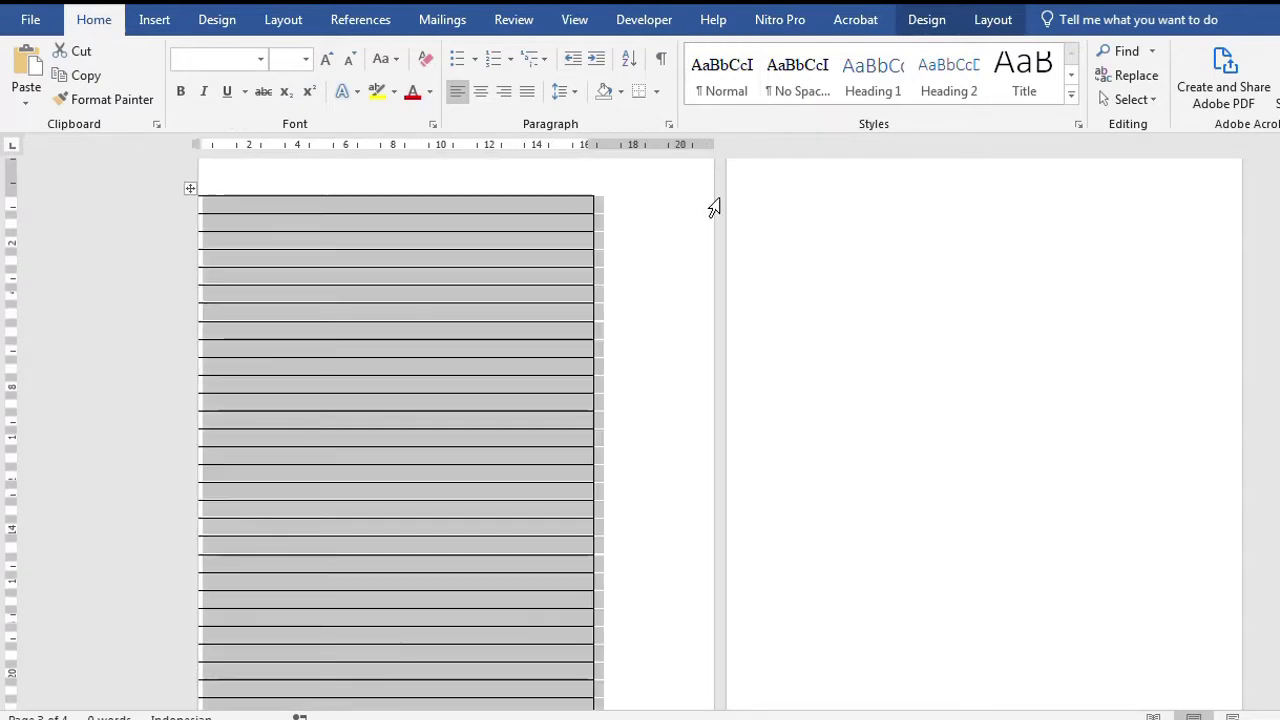
drag(594, 144, 713, 144)
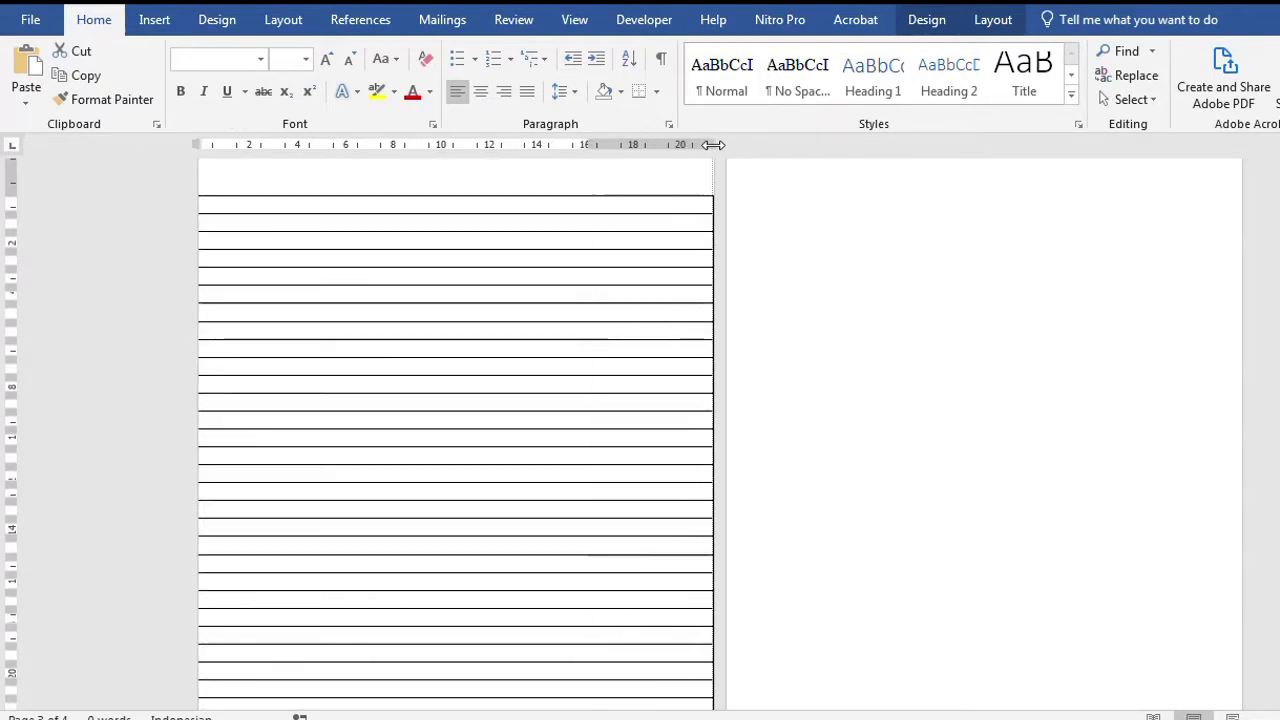
key(ctrl+a)
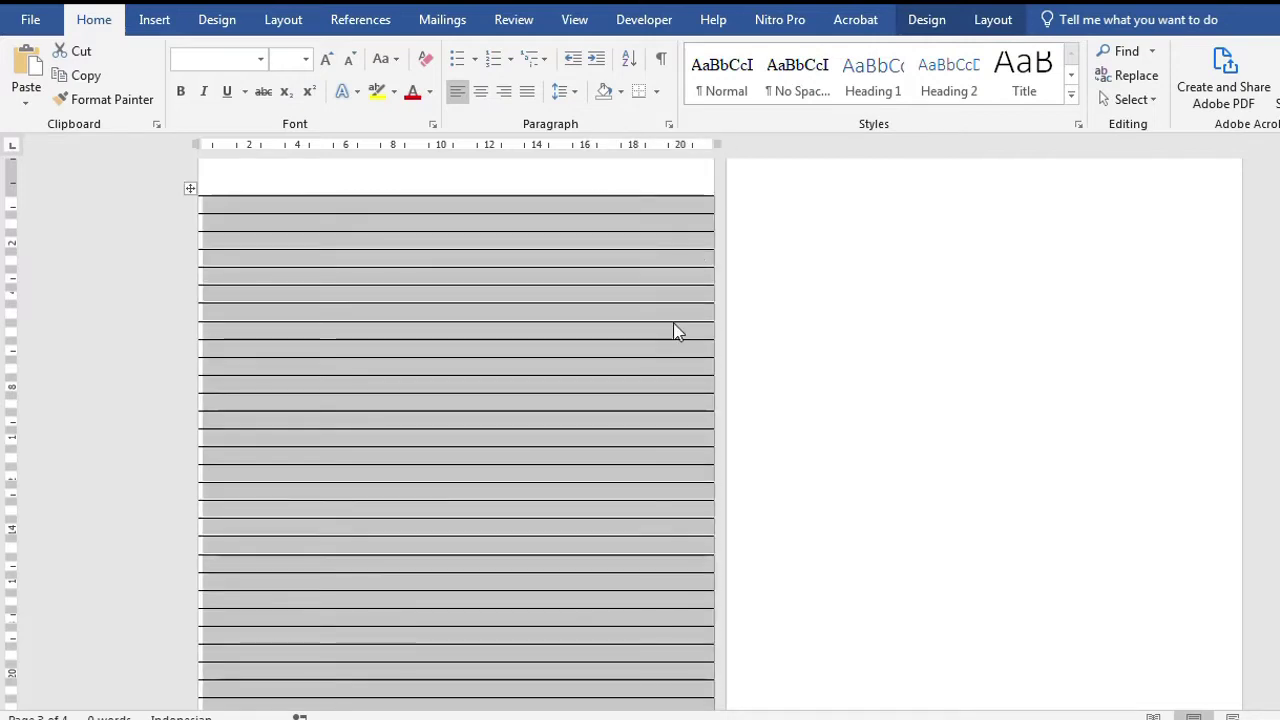
Give the table thick 3 pt dark red top and bottom borders in Borders and Shading.
click(660, 92)
click(724, 508)
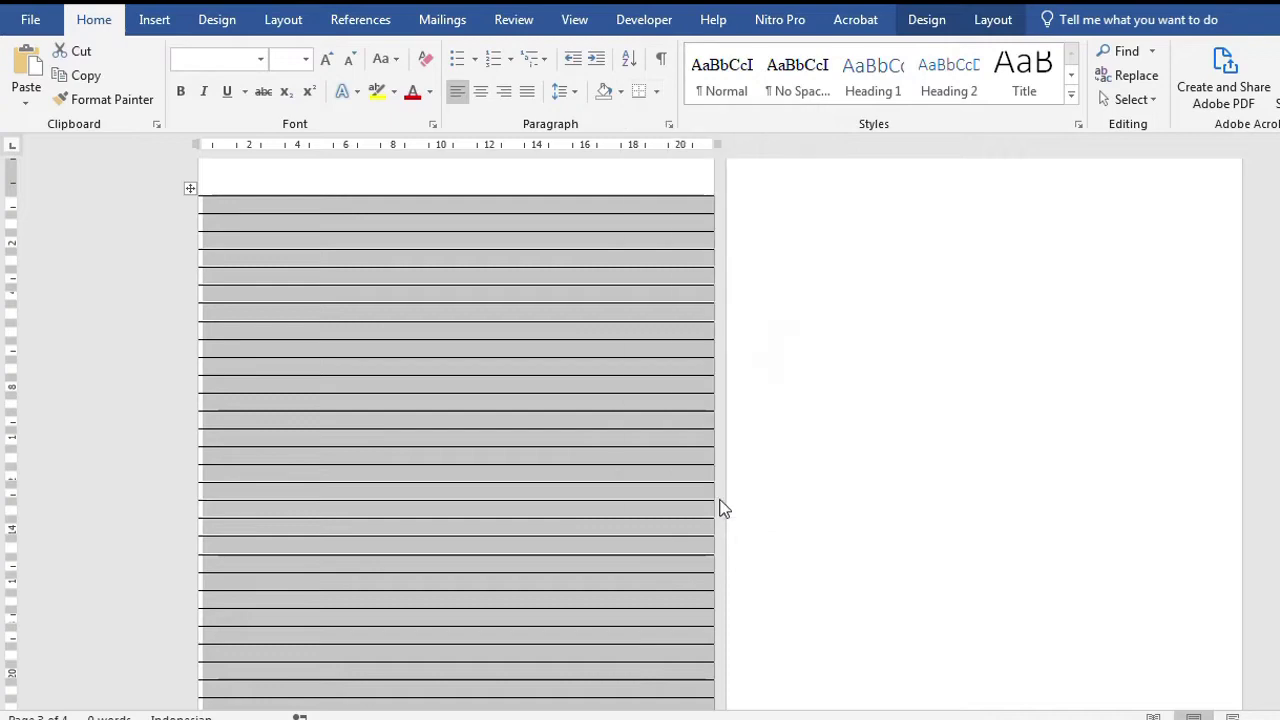
click(684, 516)
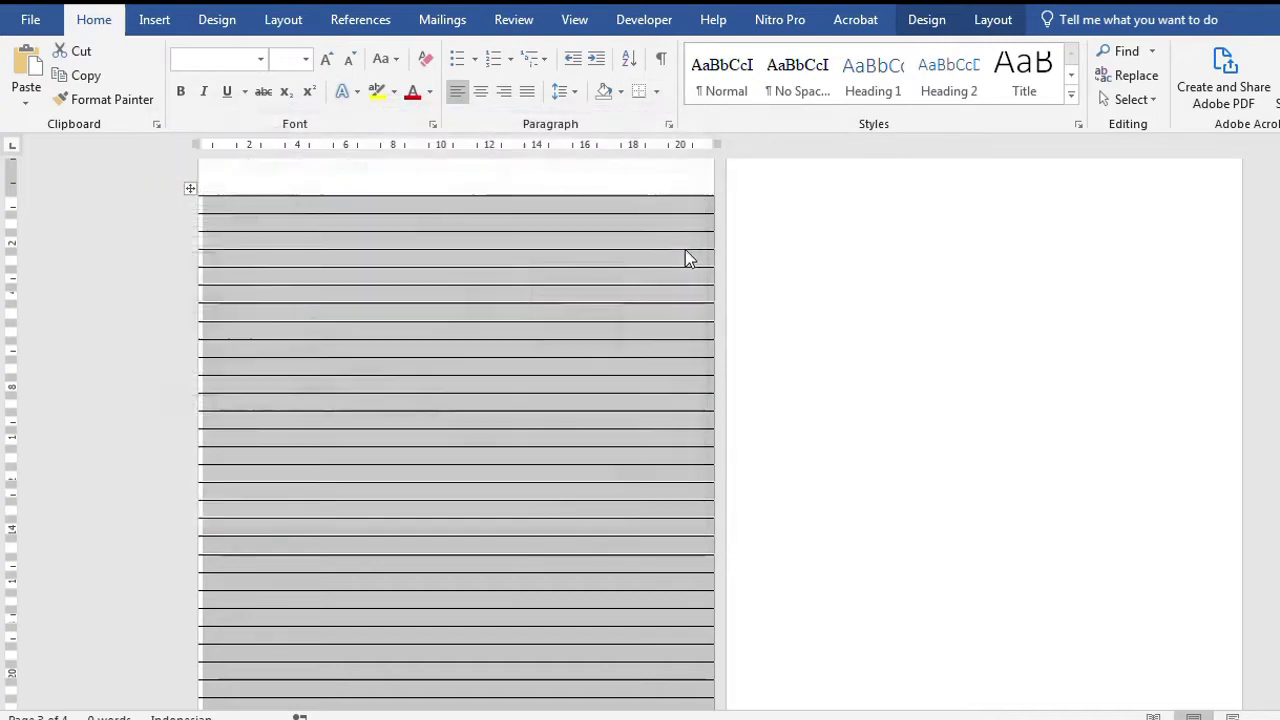
click(657, 93)
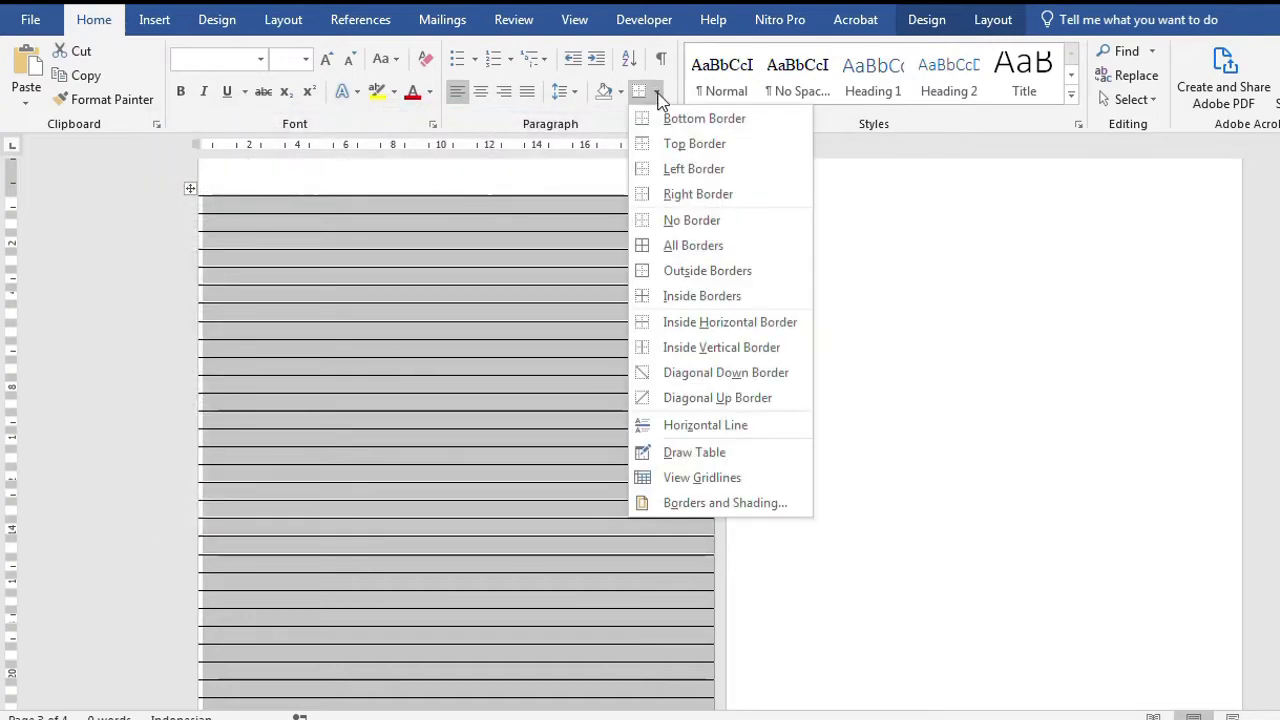
click(725, 502)
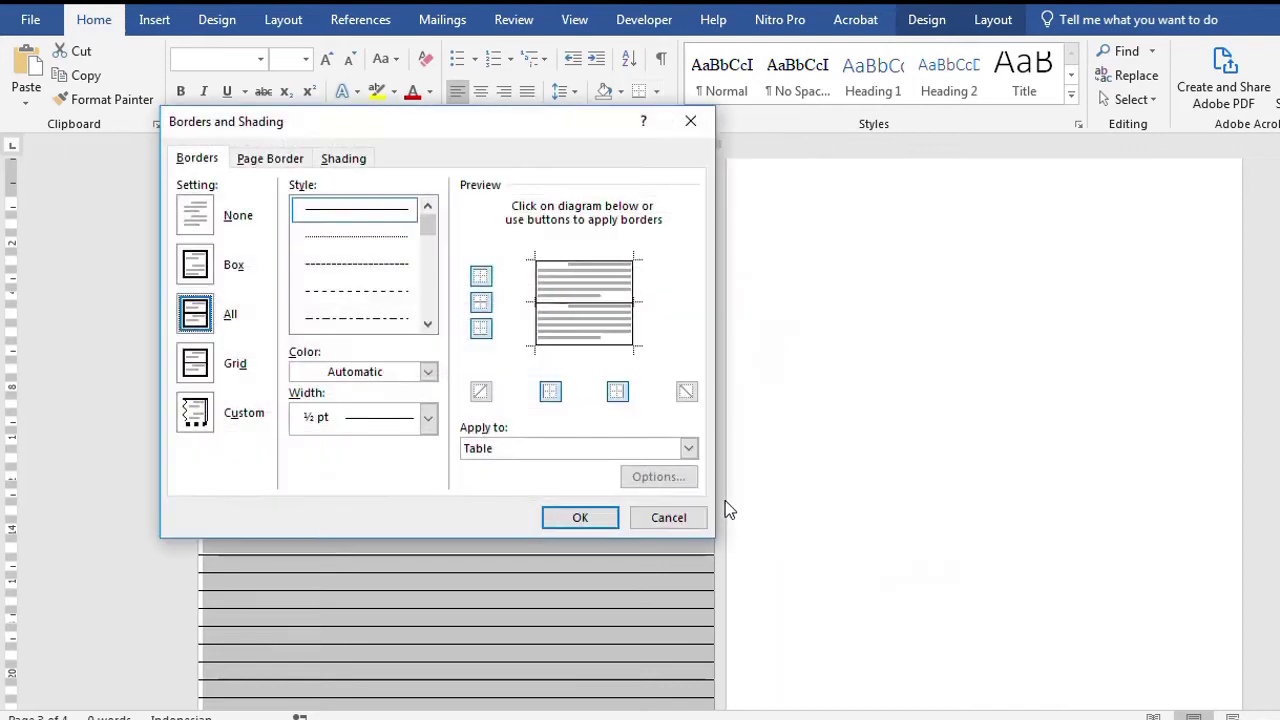
click(573, 262)
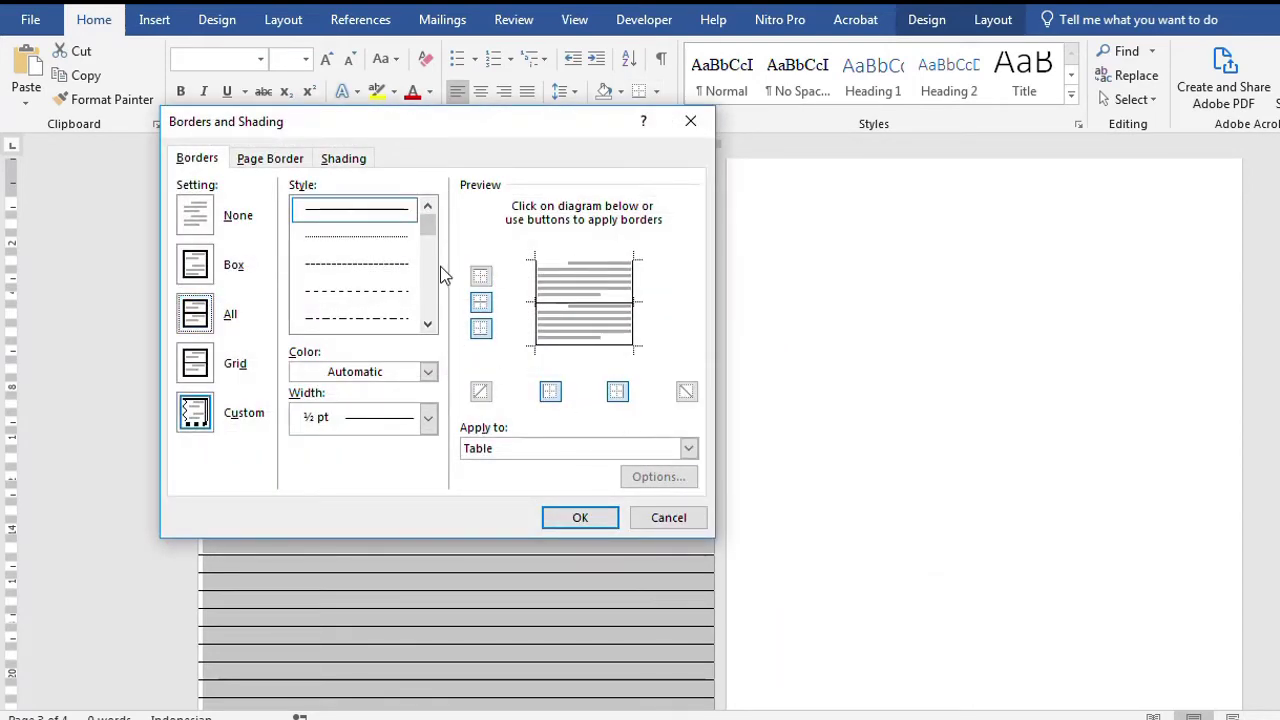
drag(433, 230, 435, 260)
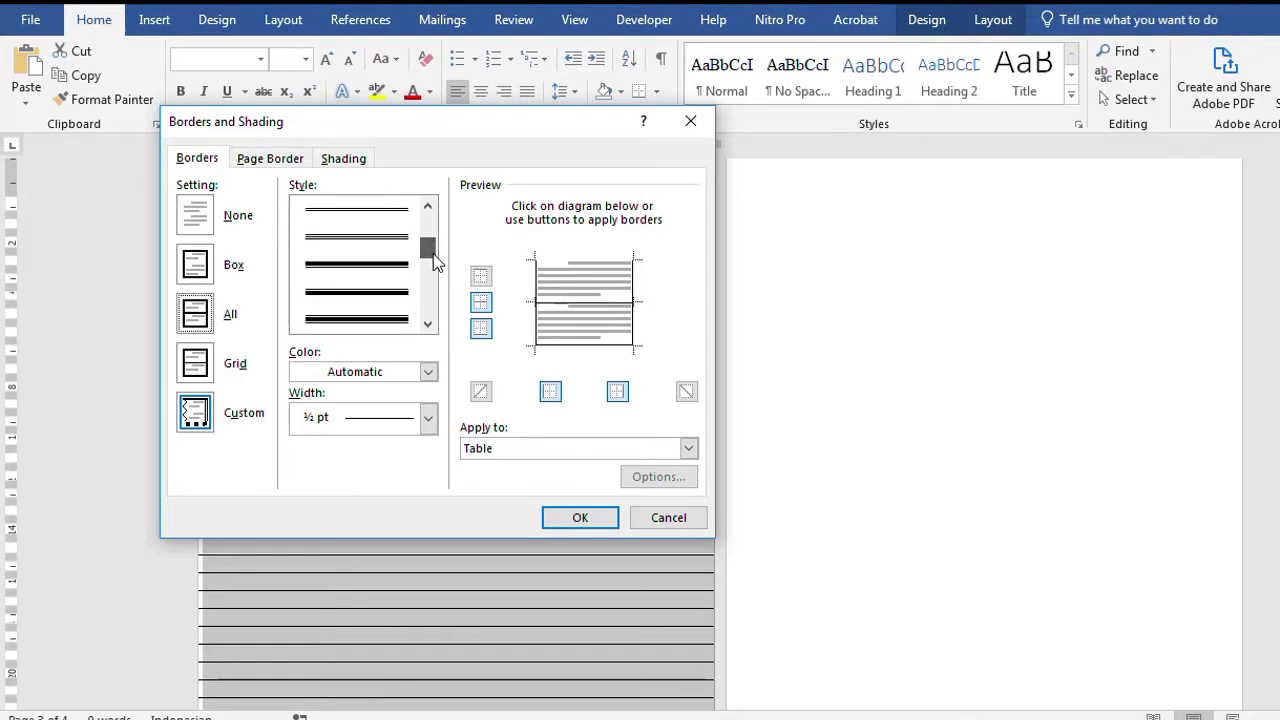
click(389, 276)
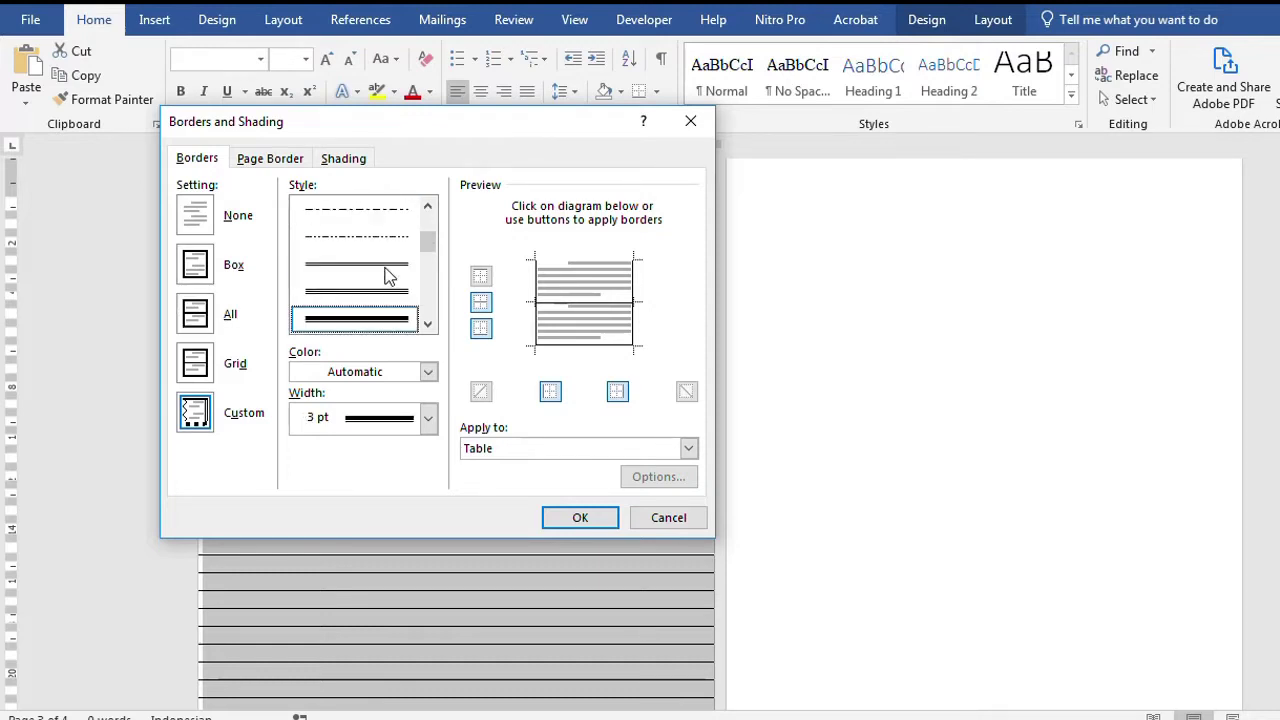
click(428, 372)
click(299, 559)
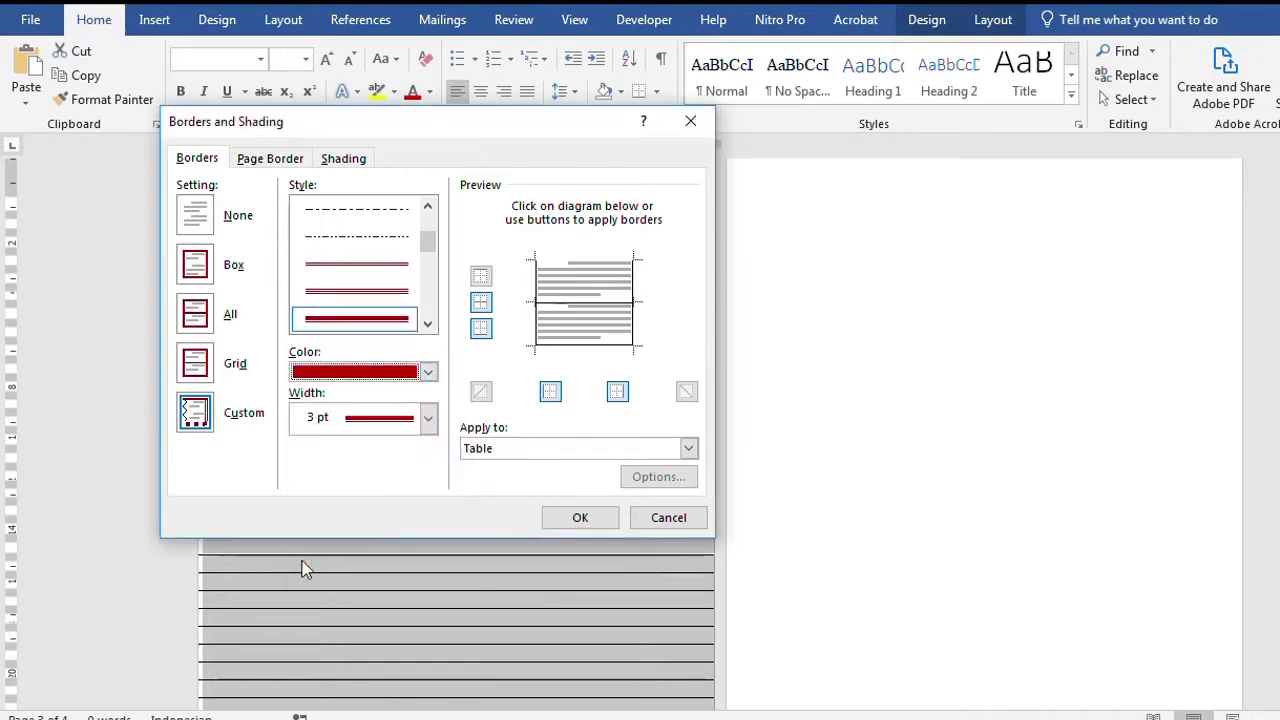
click(572, 262)
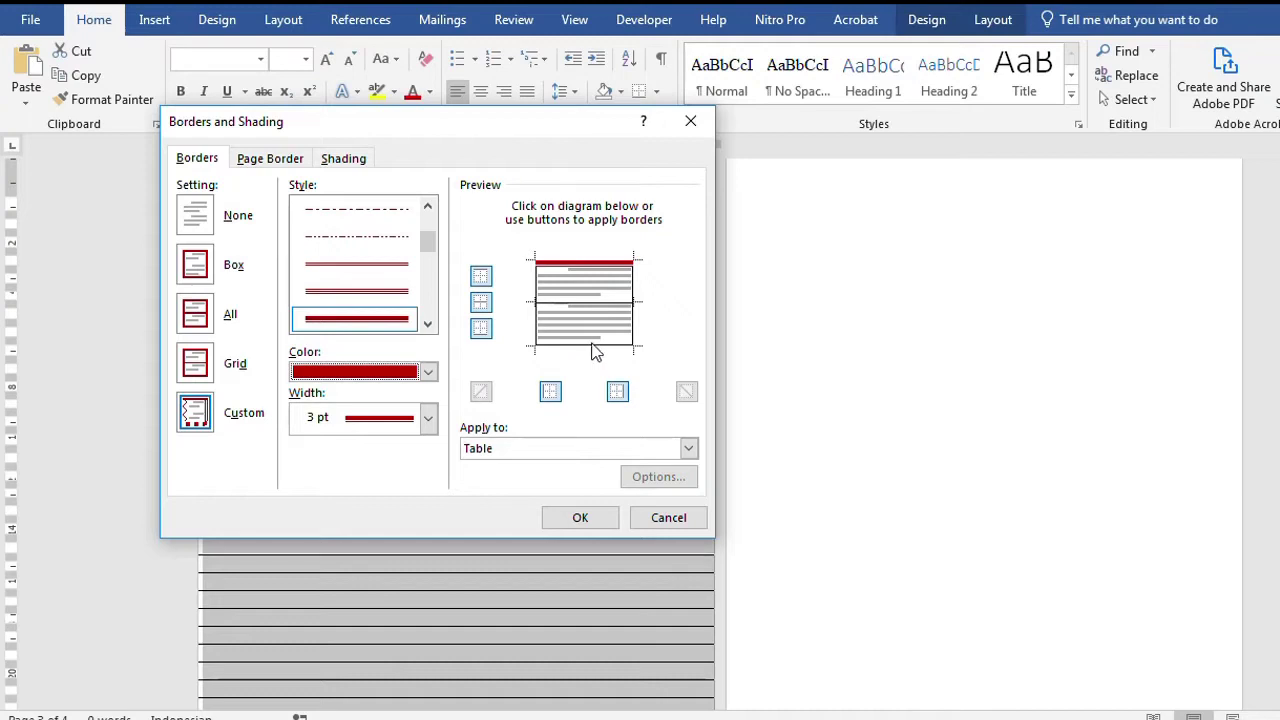
click(595, 345)
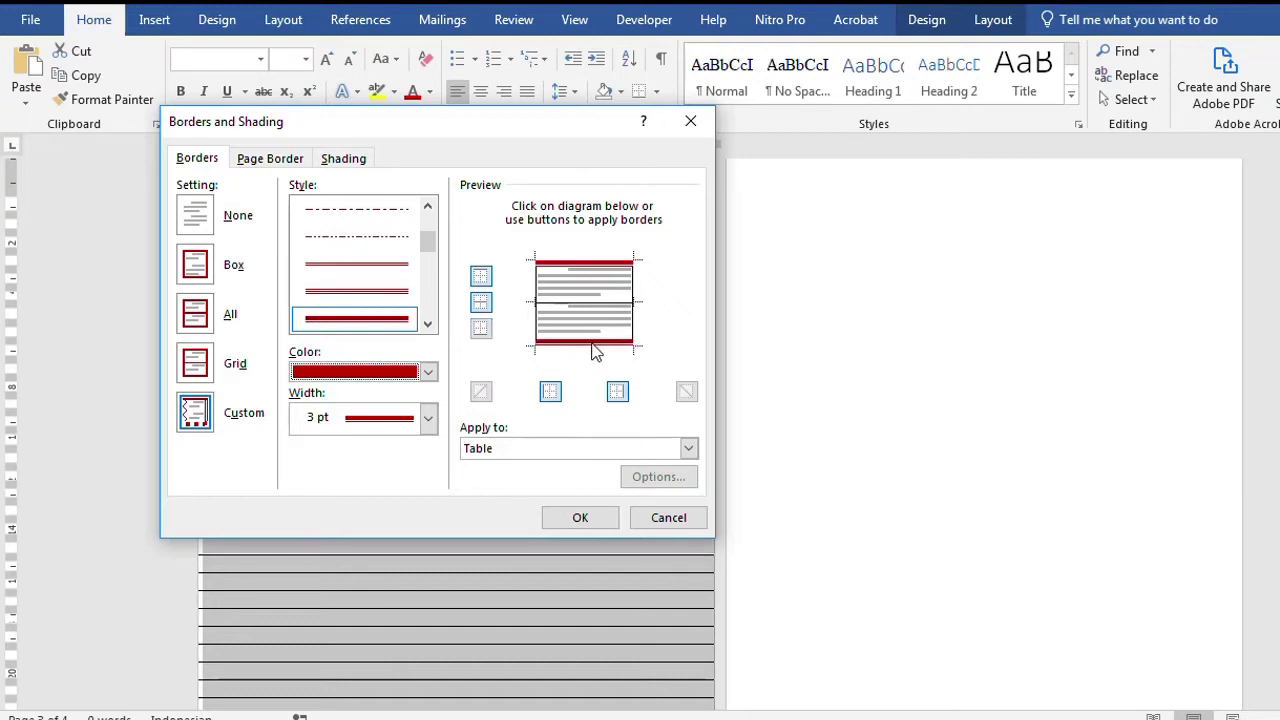
Apply a thin solid red line to the bottom border preview and confirm the borders.
click(430, 325)
click(430, 325)
click(430, 325)
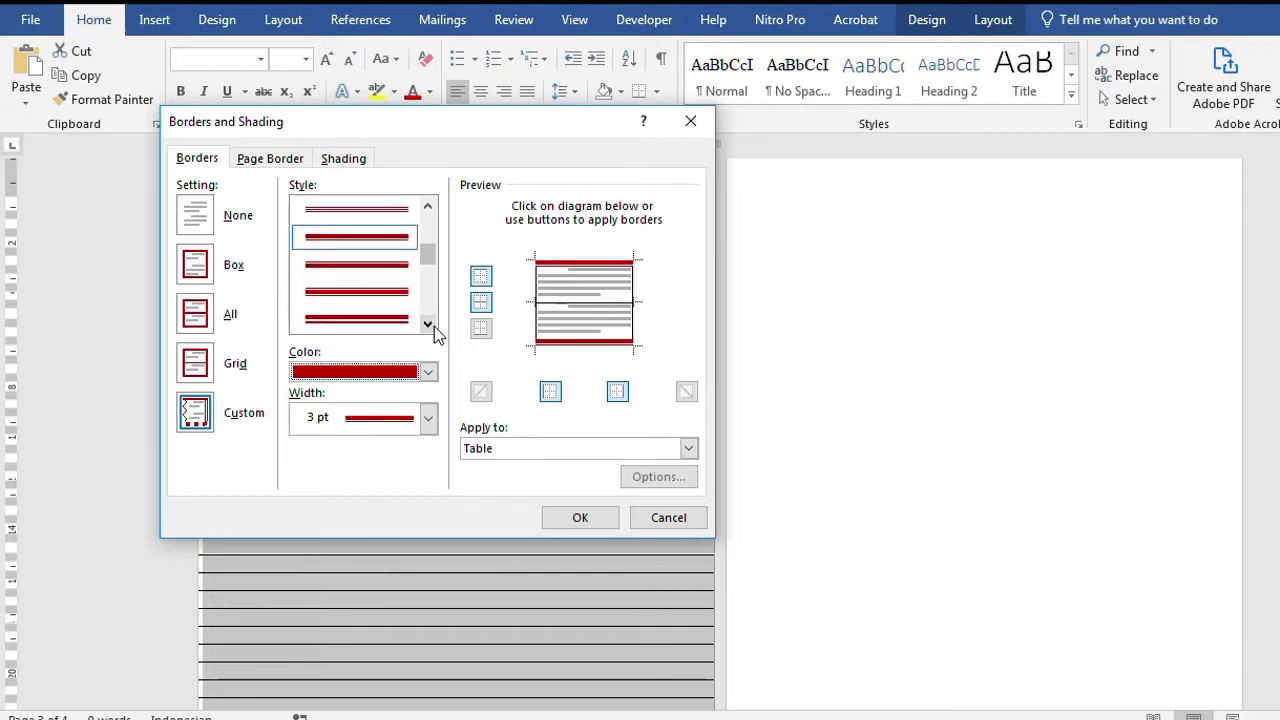
click(428, 207)
click(428, 207)
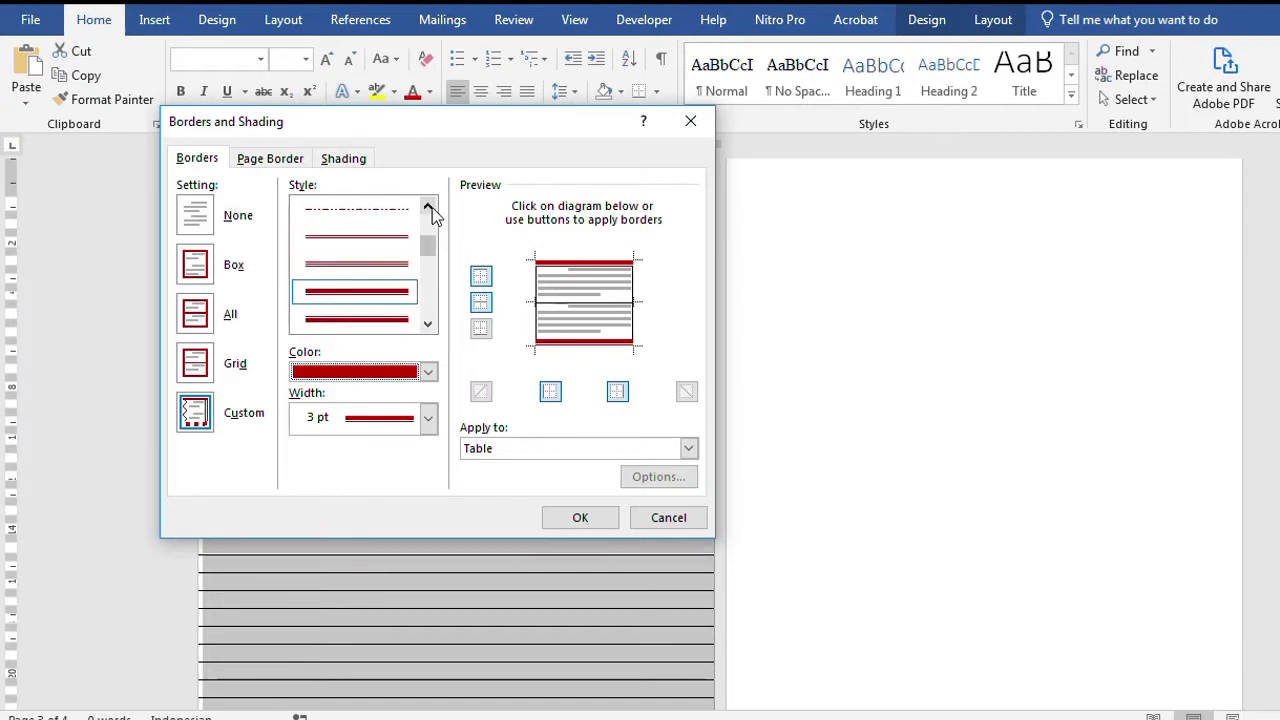
click(394, 251)
click(481, 329)
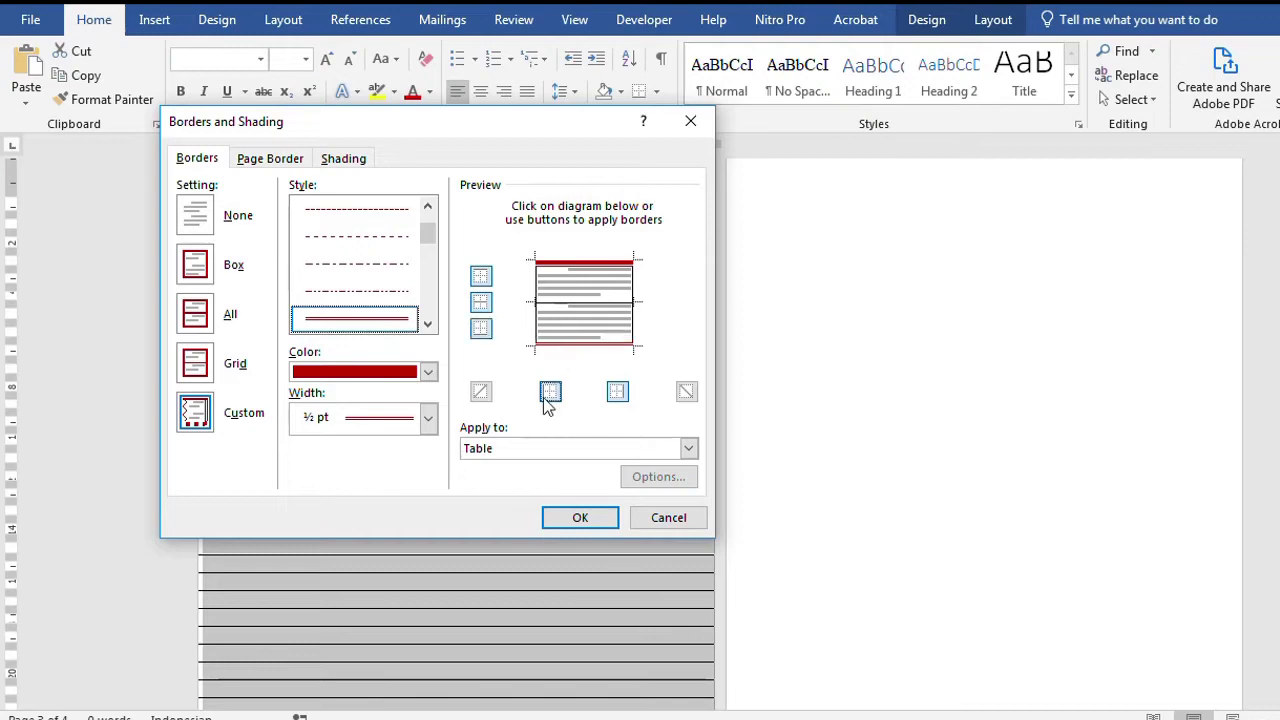
click(581, 518)
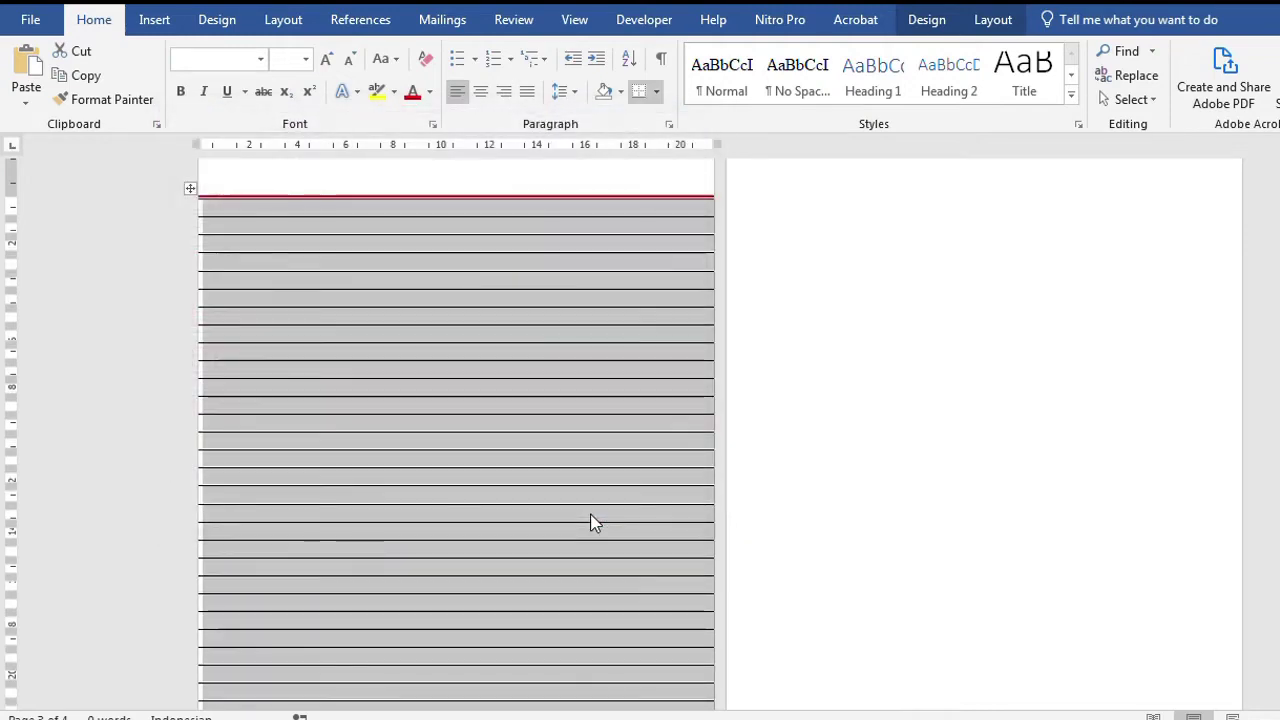
click(862, 317)
scroll(862, 314, down, 5)
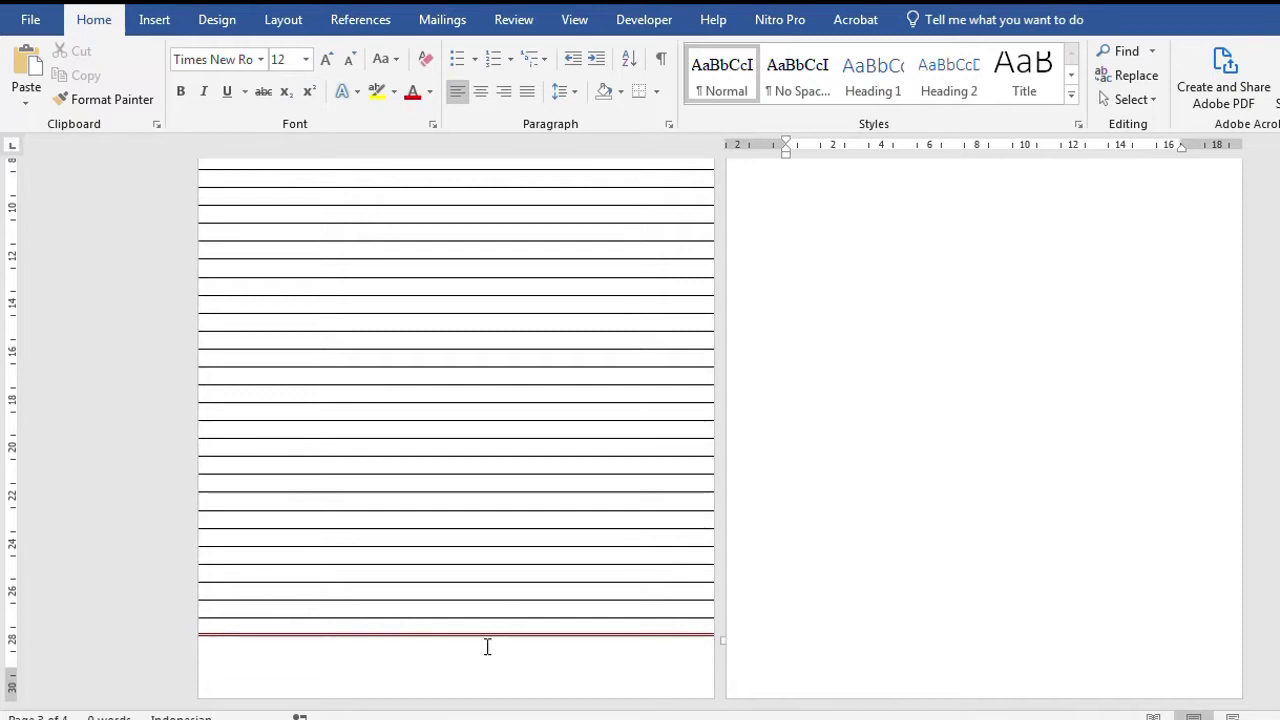
click(485, 650)
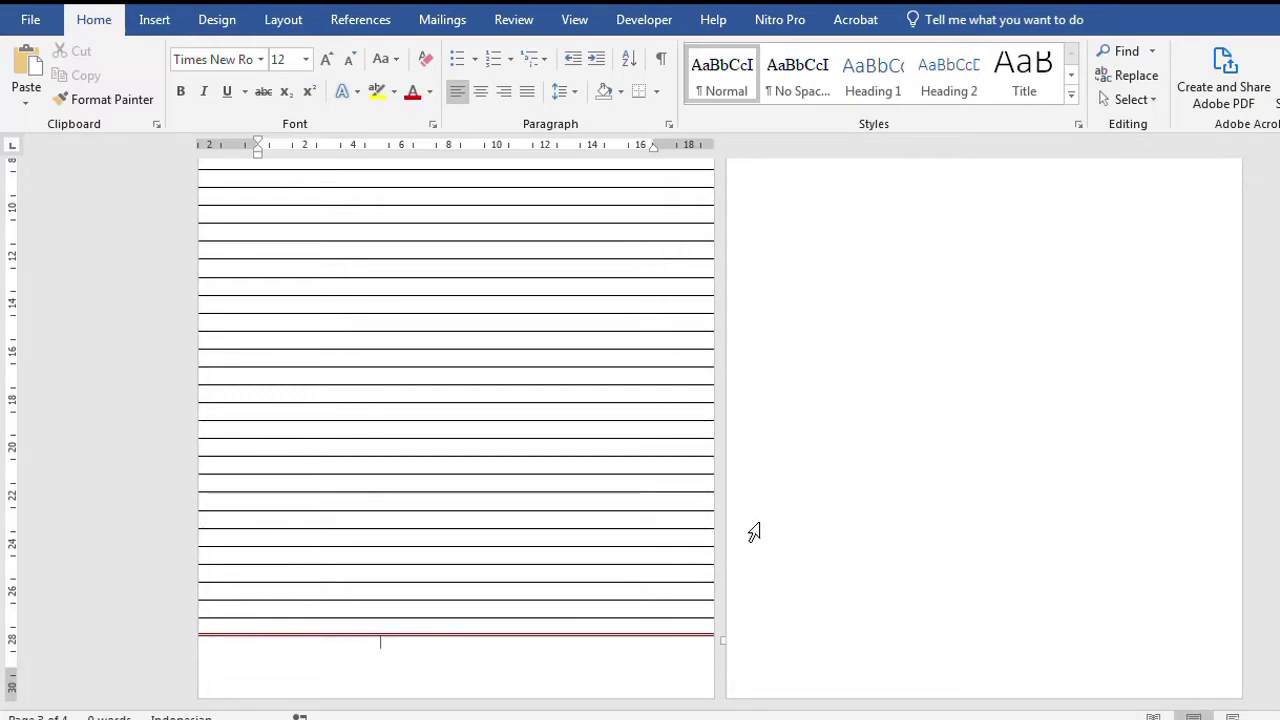
scroll(760, 522, up, 3)
scroll(760, 522, up, 3)
scroll(763, 521, up, 2)
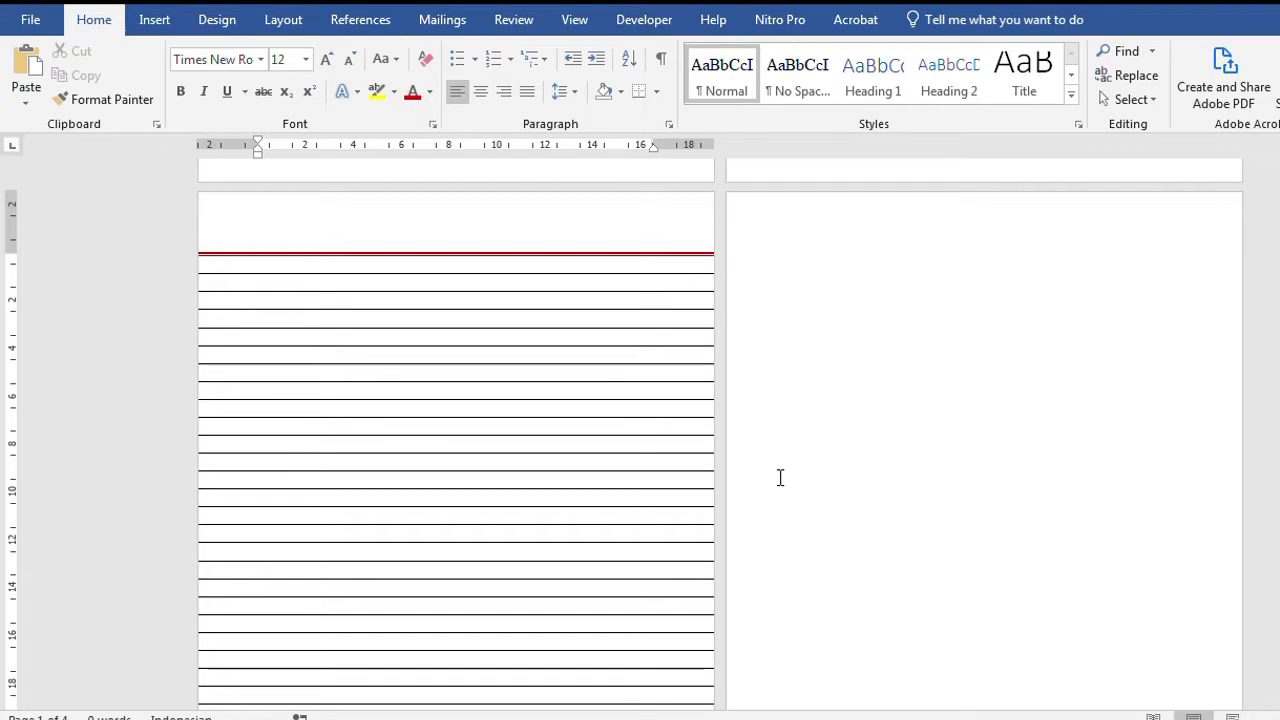
mouse_move(200, 258)
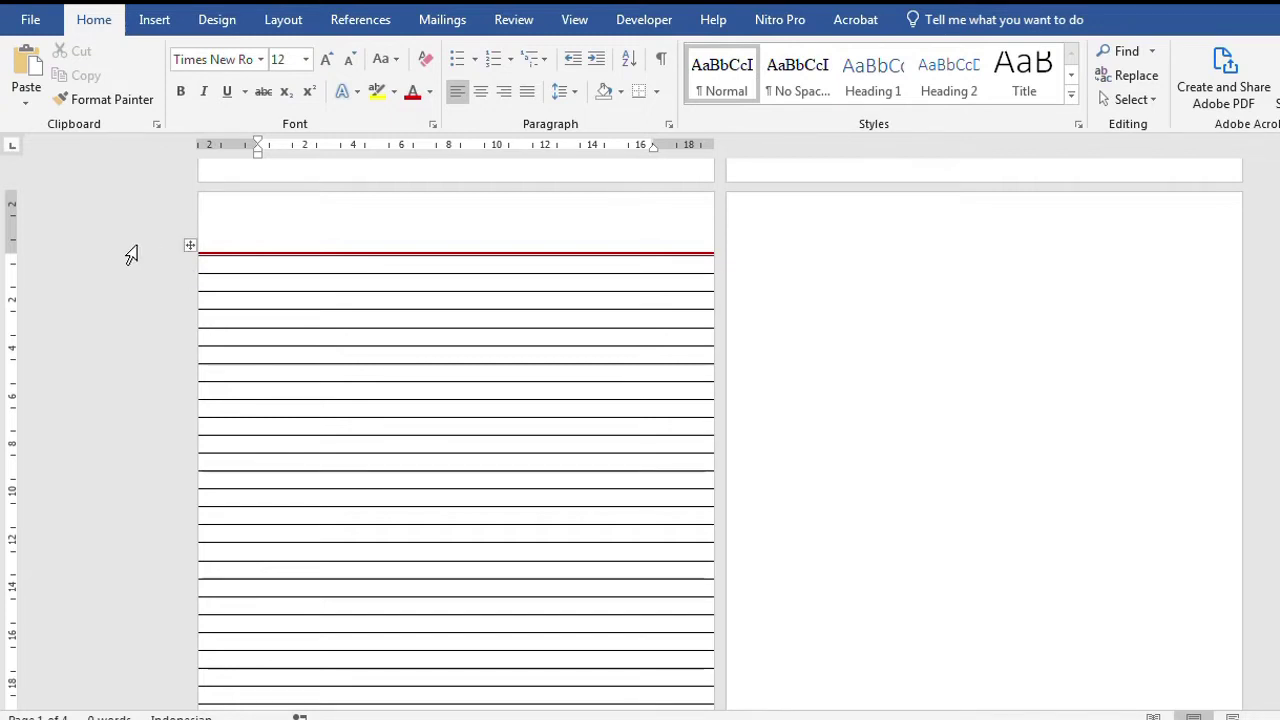
drag(129, 254, 109, 409)
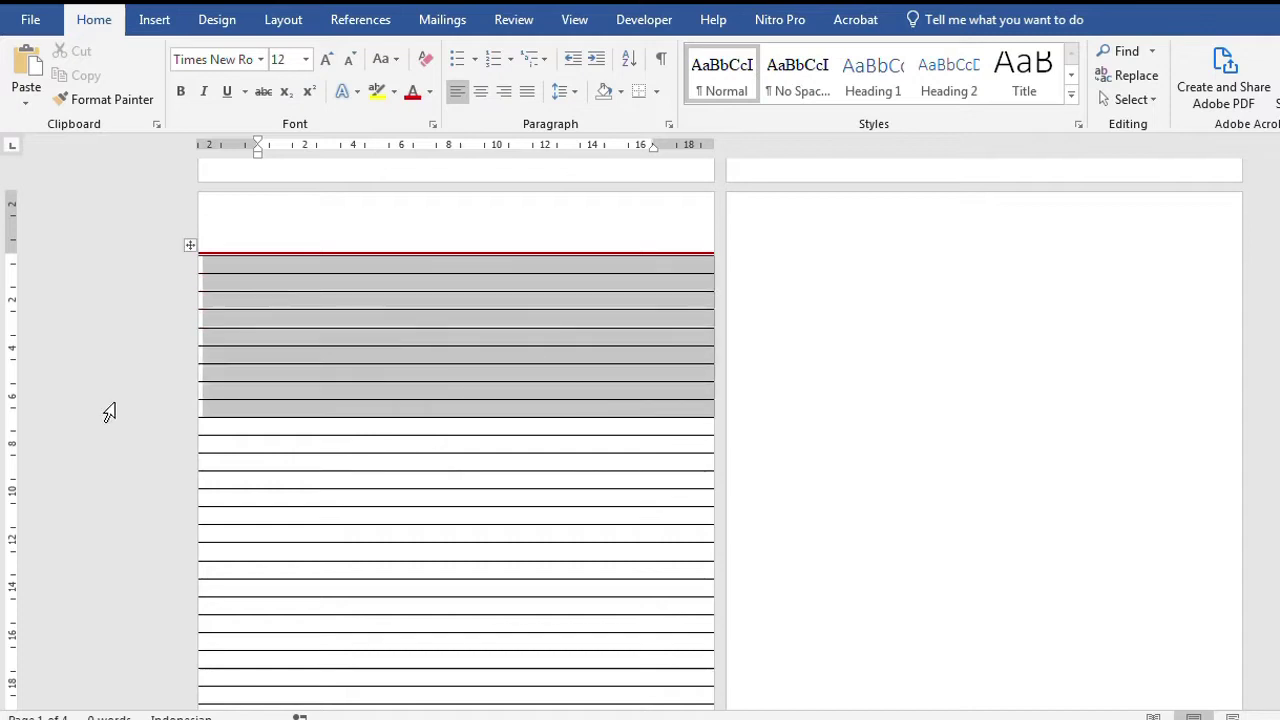
click(259, 260)
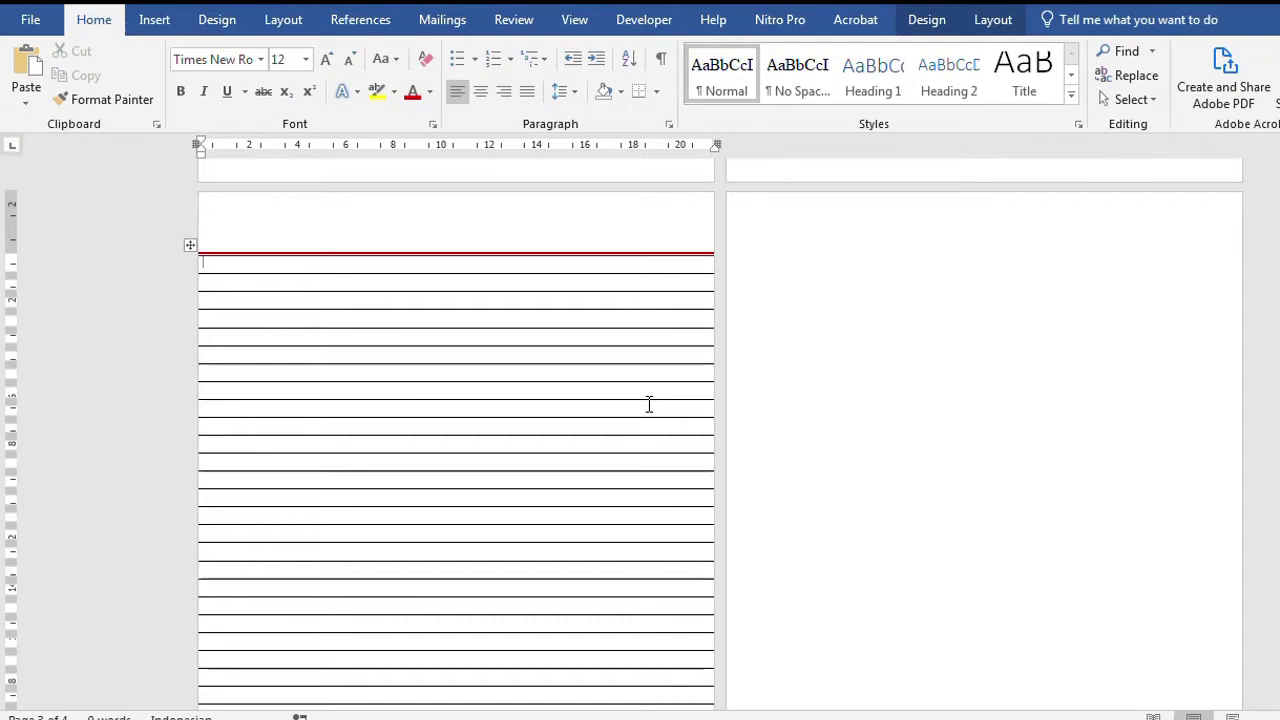
Add an empty line above the table and split the table at a row with Ctrl+Shift+Enter.
key(Return)
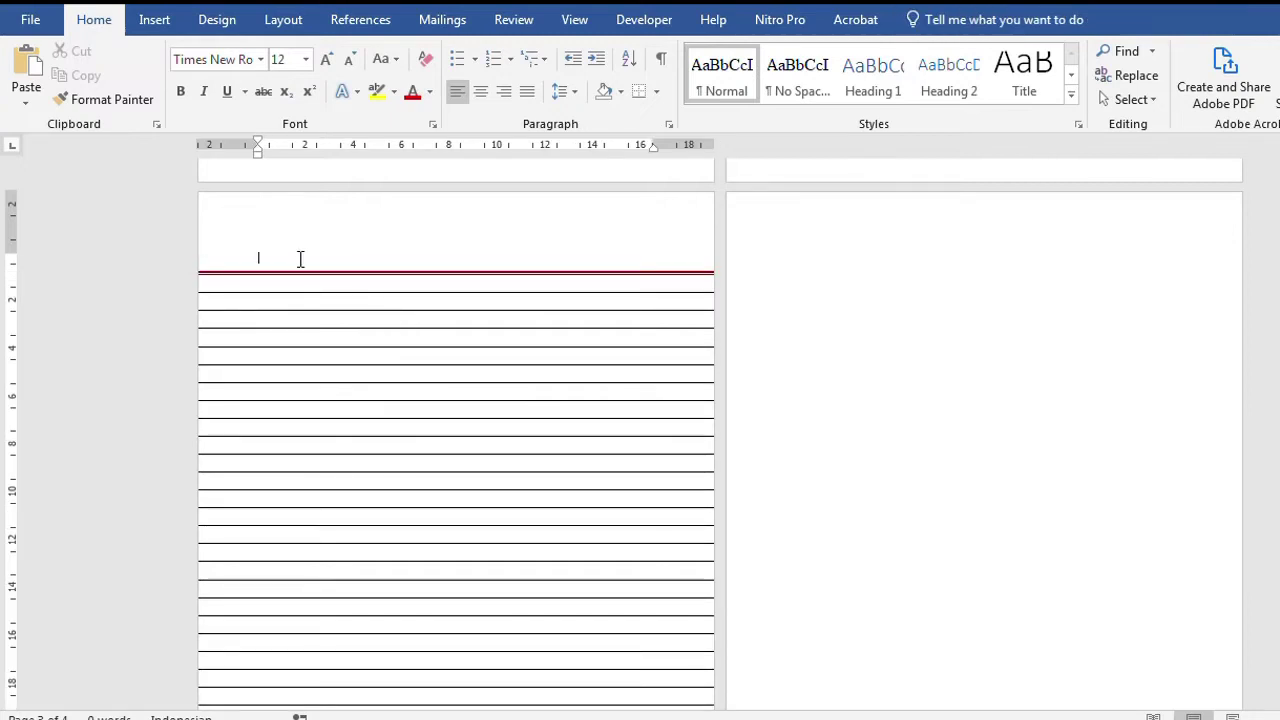
click(158, 264)
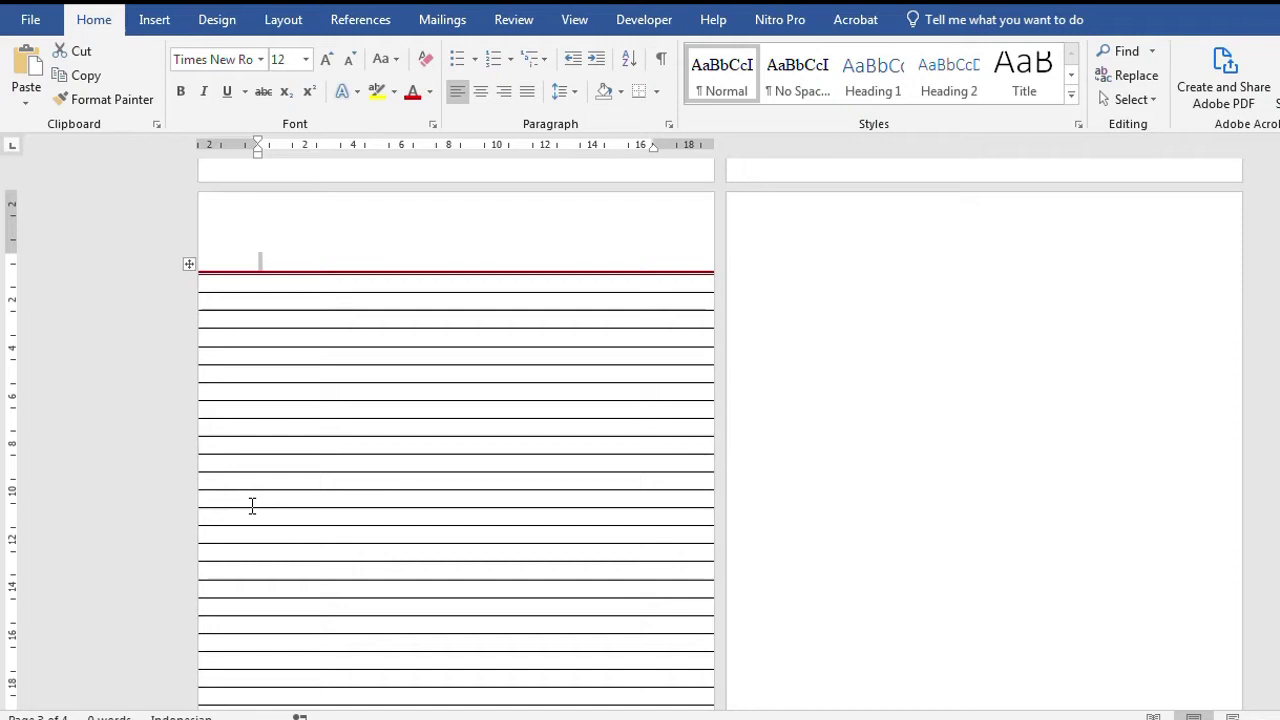
scroll(284, 505, down, 2)
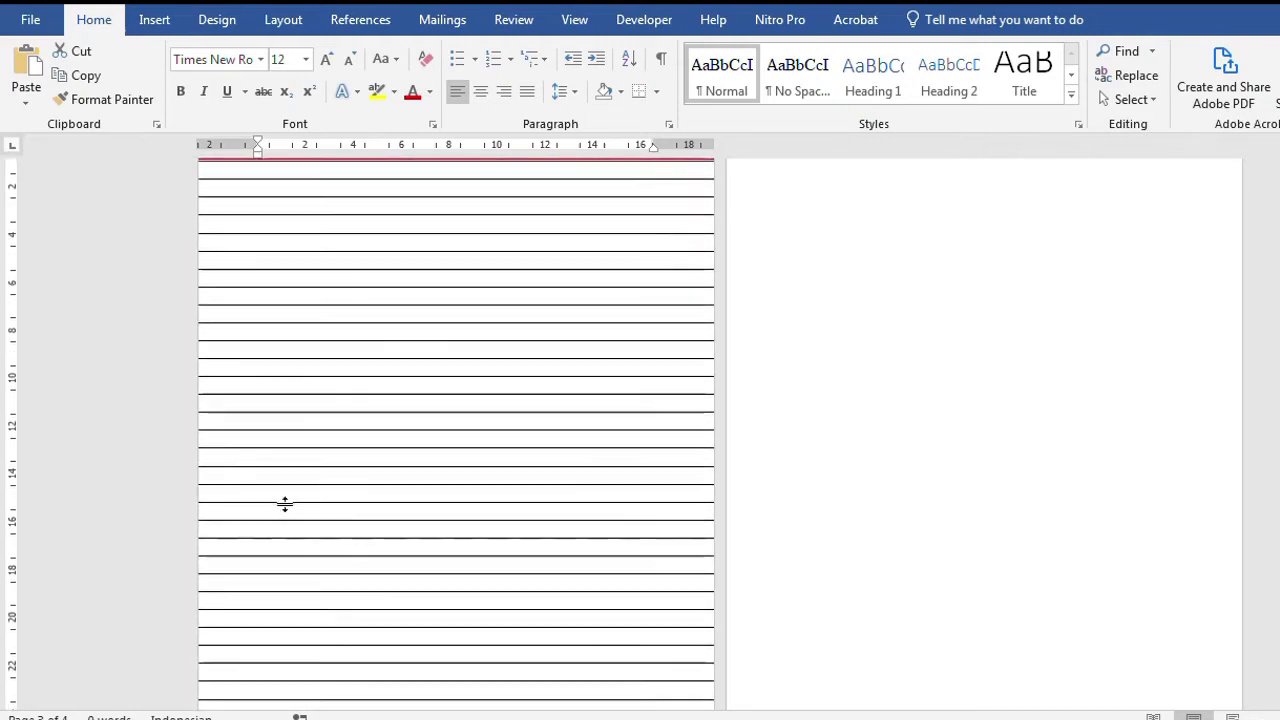
click(231, 368)
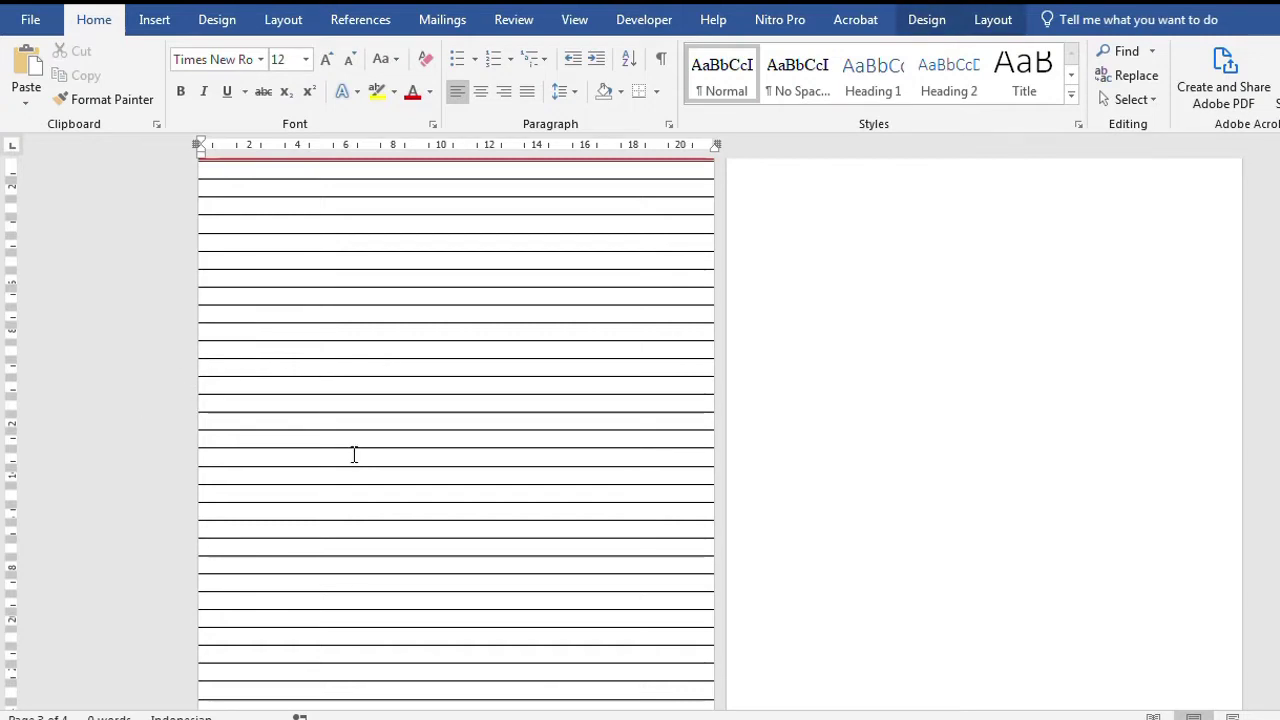
key(ctrl+shift+Return)
key(Return)
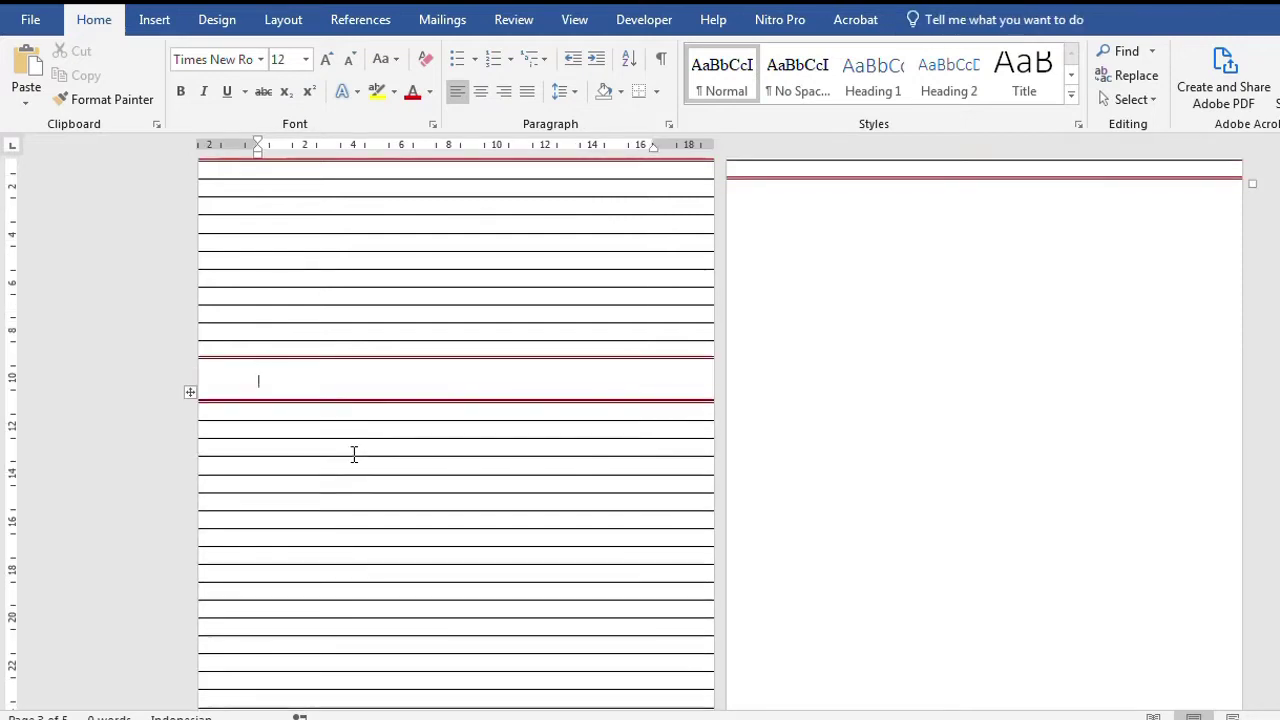
key(Return)
key(Return)
key(Return)
Delete the gap between the two tables so they rejoin into one.
click(354, 369)
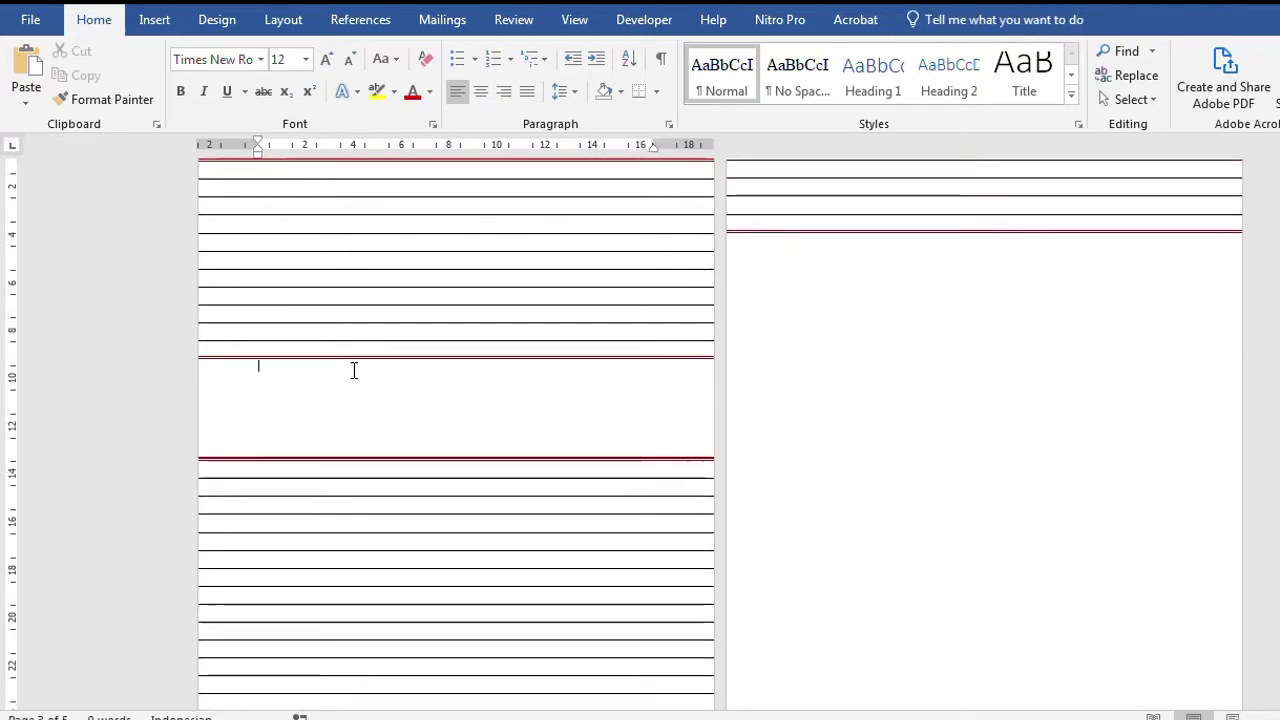
scroll(357, 371, up, 1)
scroll(357, 371, up, 1)
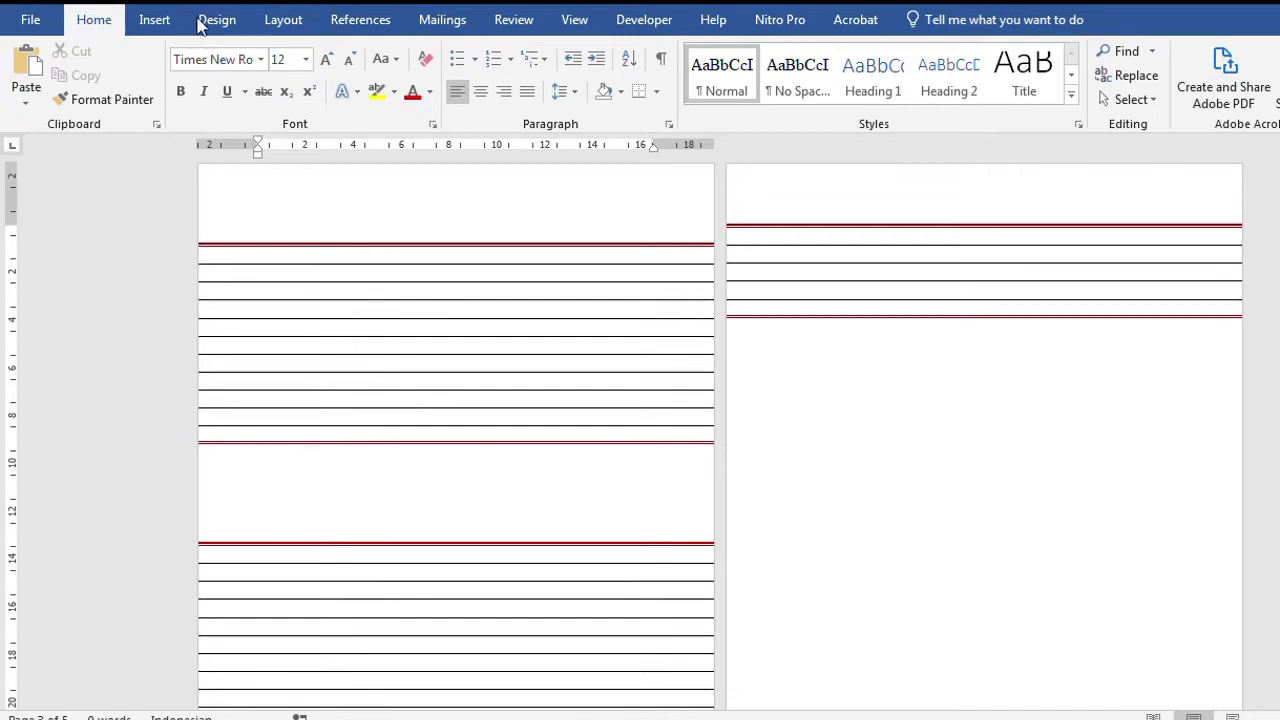
key(Delete)
key(Delete)
key(Delete)
key(Delete)
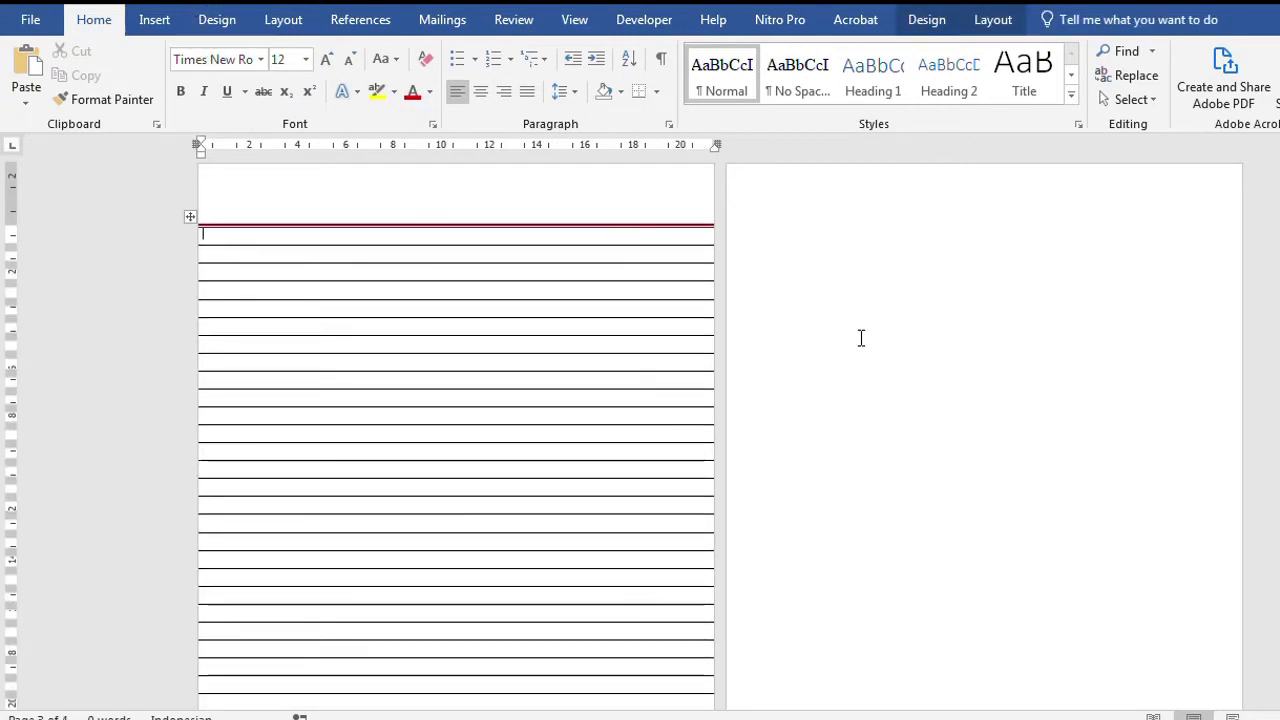
click(900, 334)
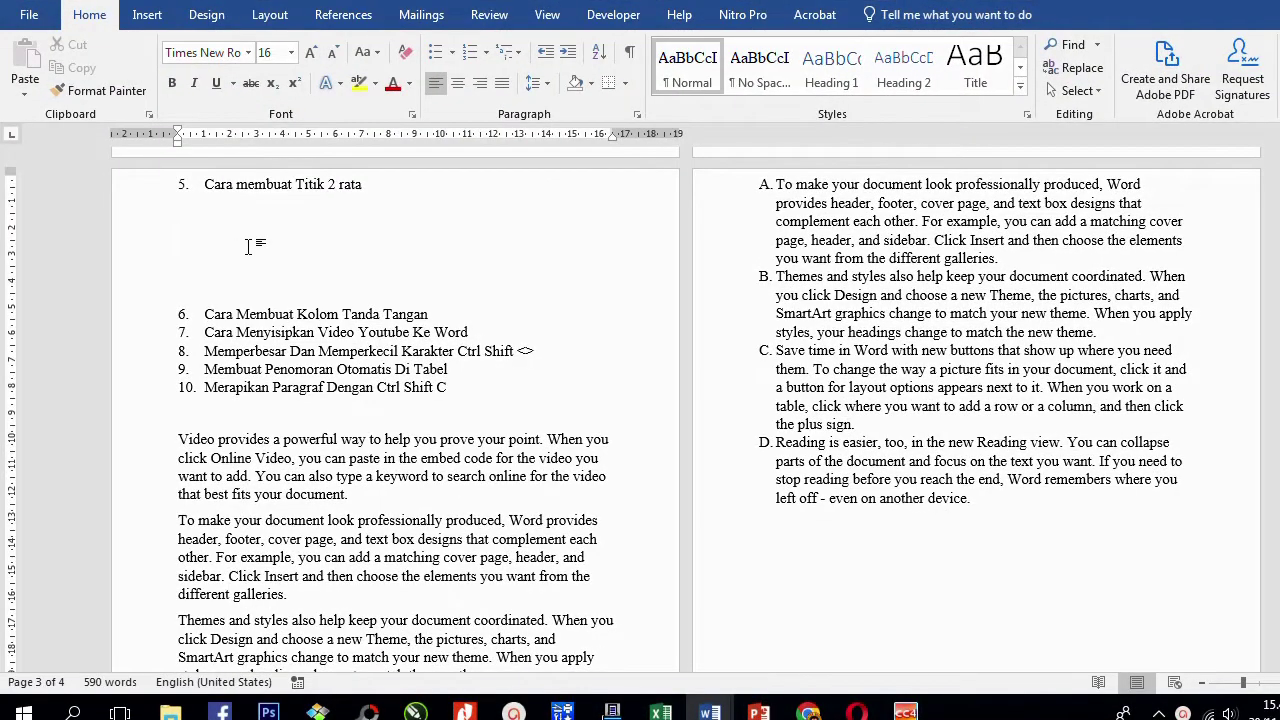
Type the Nama and Tempat tanggal lahir labels and set a left tab stop at about 5 cm.
text(na)
text(ma)
key(Return)
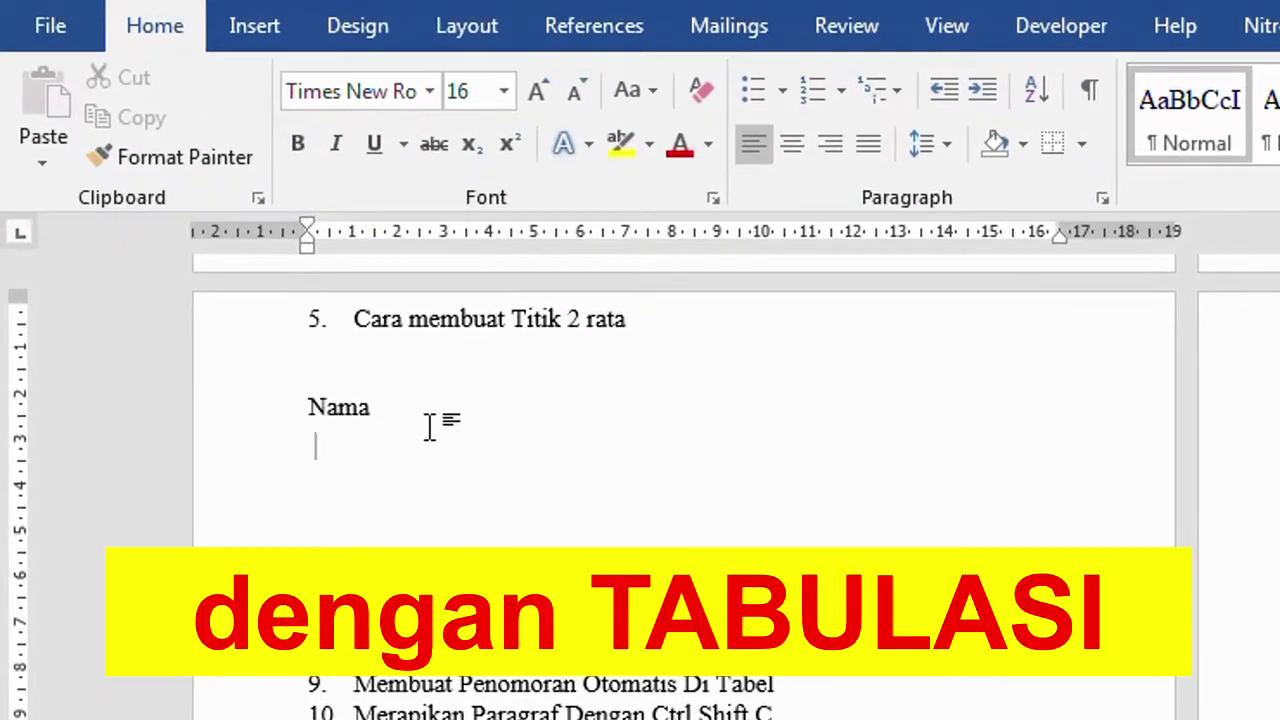
text(tempat)
key(ctrl+BackSpace)
key(BackSpace)
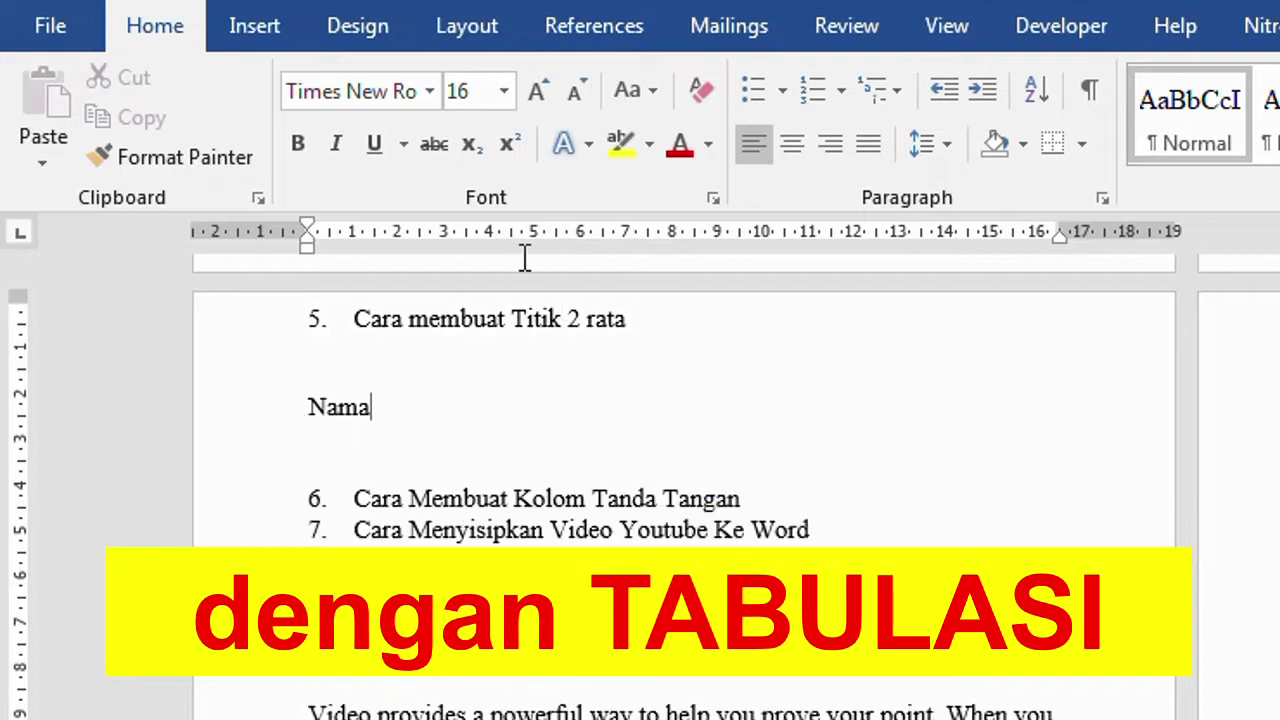
click(535, 243)
key(Return)
text(tempat tanggal lahi)
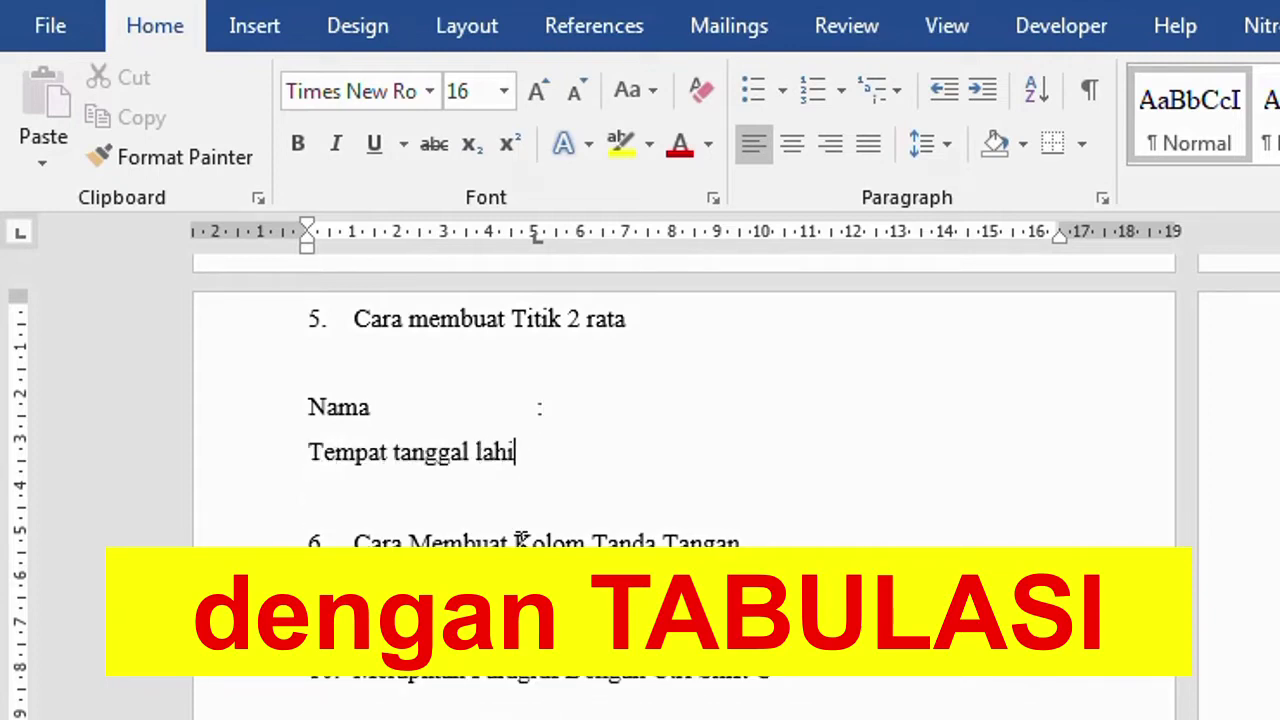
text(r)
key(Return)
Add the Alamat line and fill in a sample name, birthplace/date and address after the colons.
text(Alamat)
key(Tab)
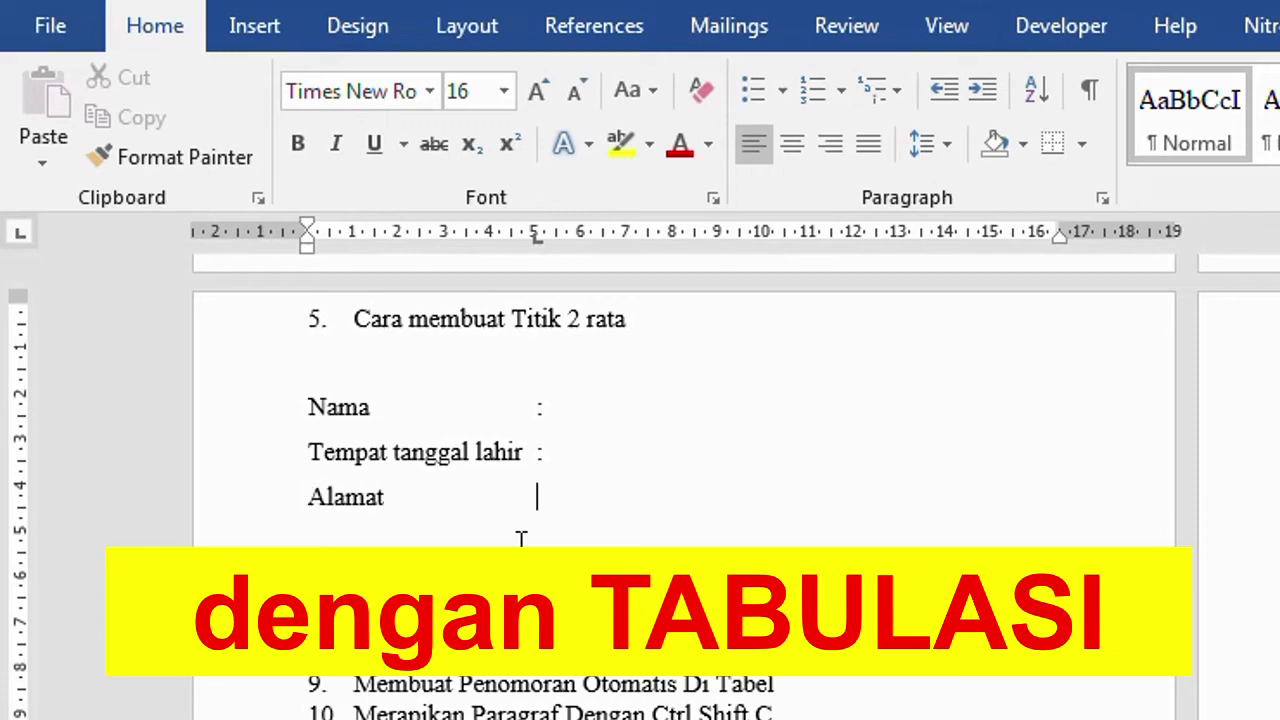
text(: )
text( Budi SAntosa)
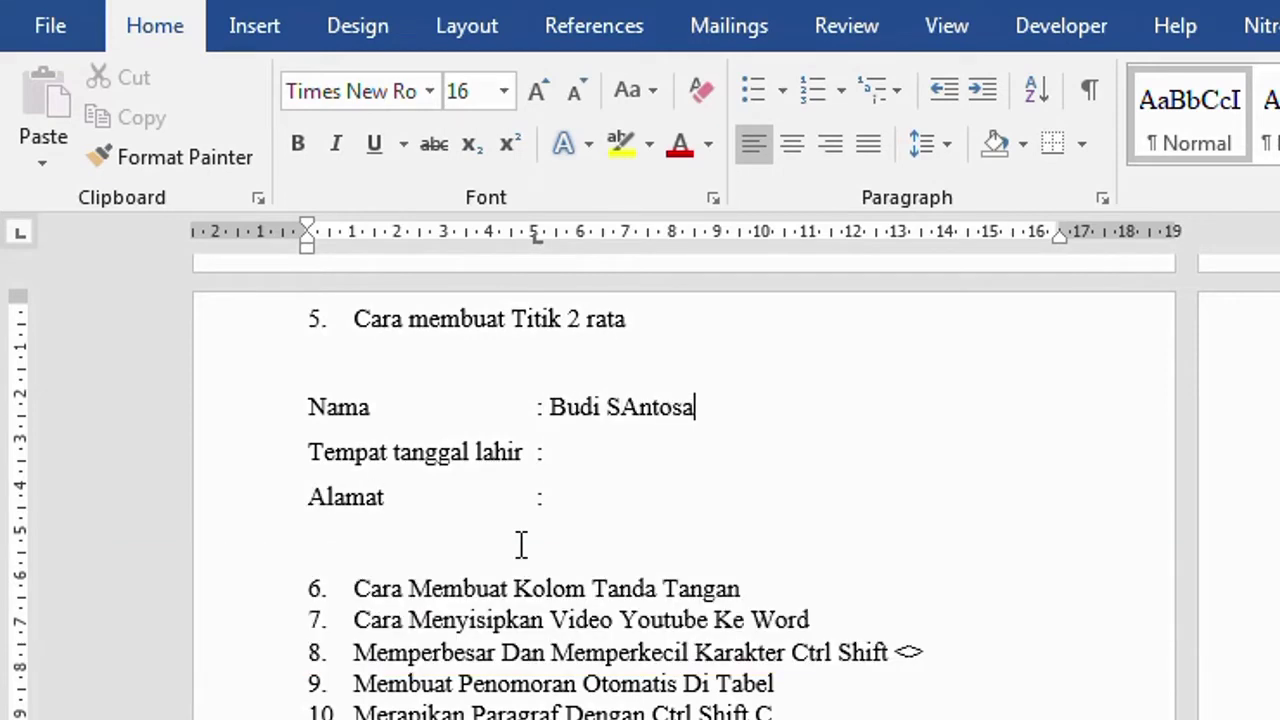
key(Down)
key(BackSpace)
text(BAndung,)
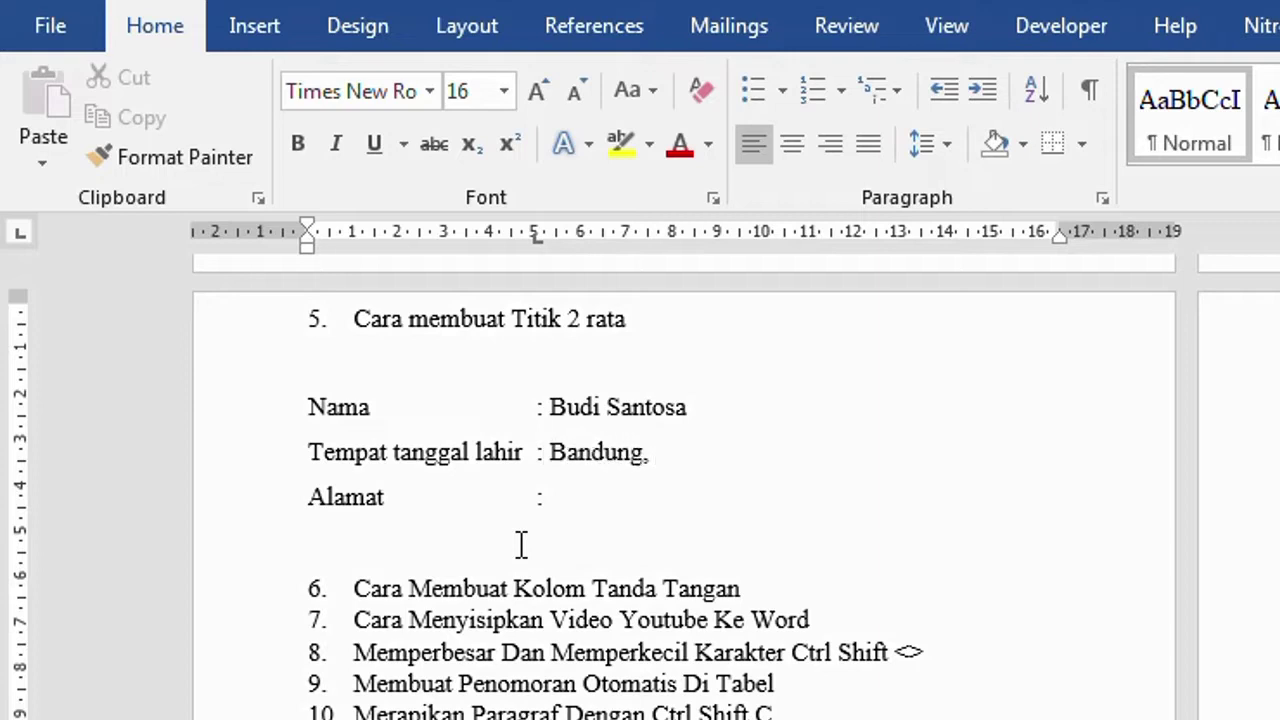
text( Laurtan Ap)
key(BackSpace)
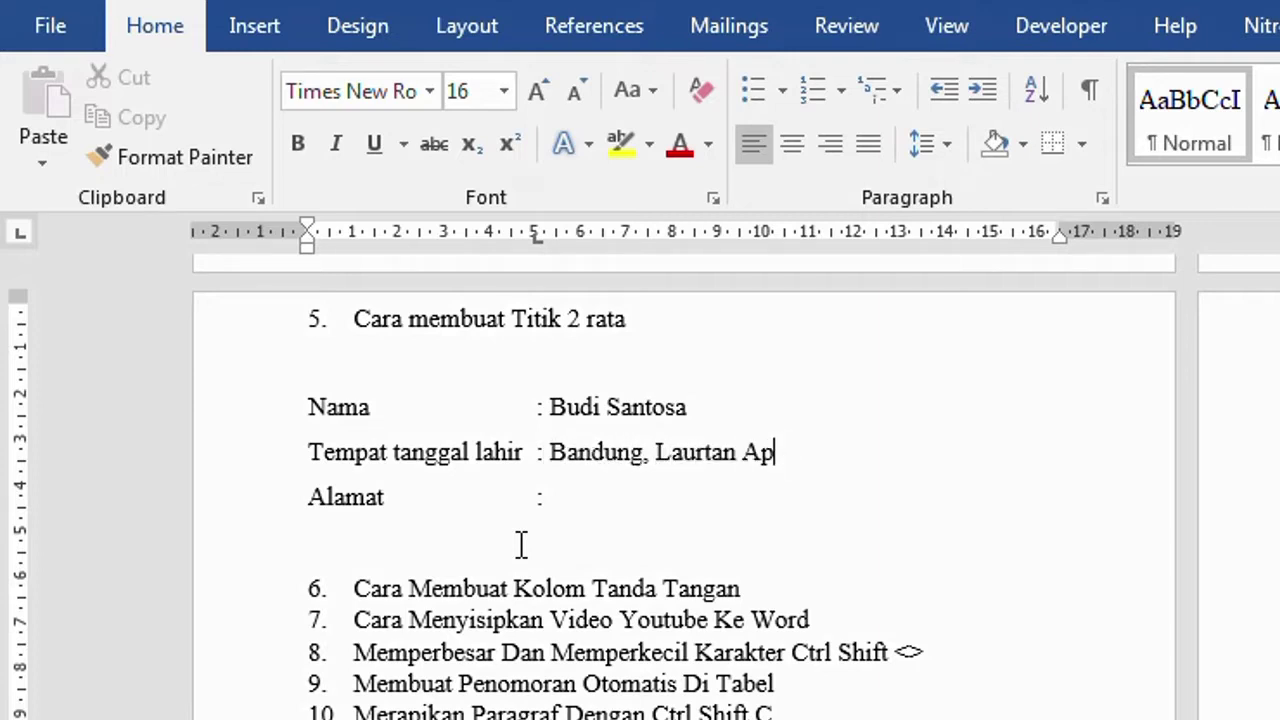
text(i)
key(Down)
text(J.l.)
text( Kaki saja)
key(Return)
key(Return)
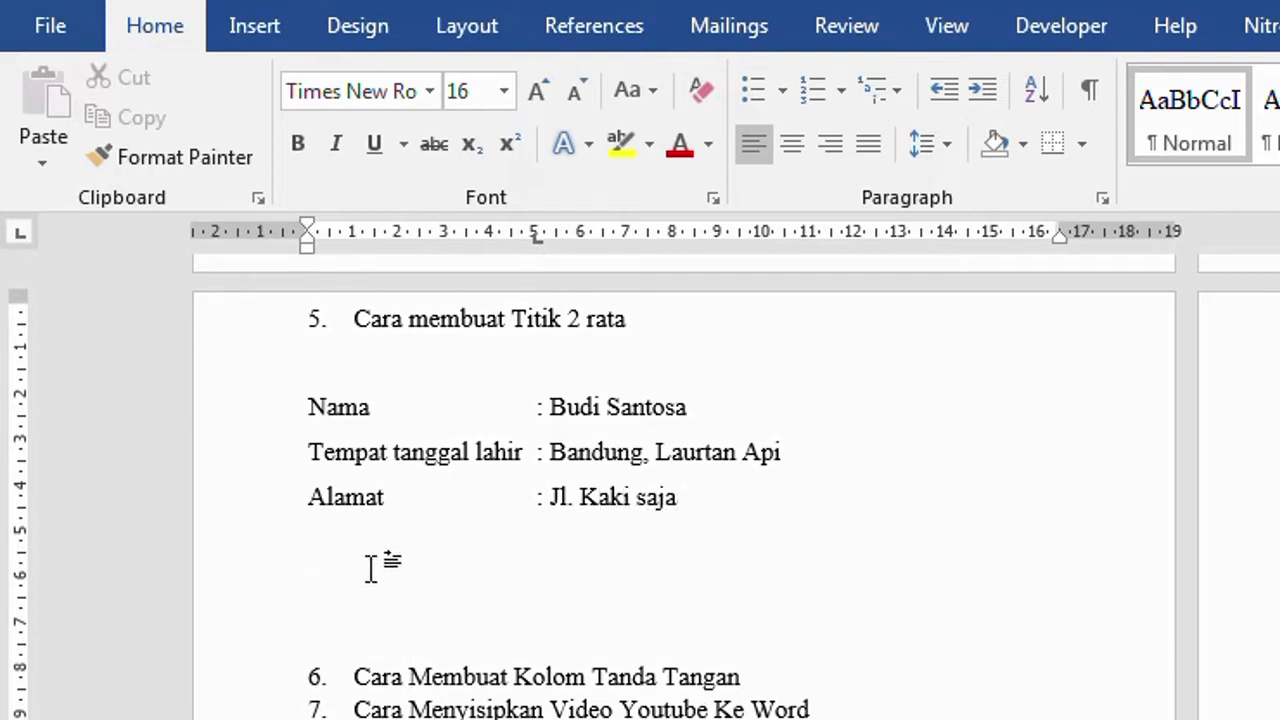
Insert a three-column, one-row table and shrink its middle column.
click(250, 28)
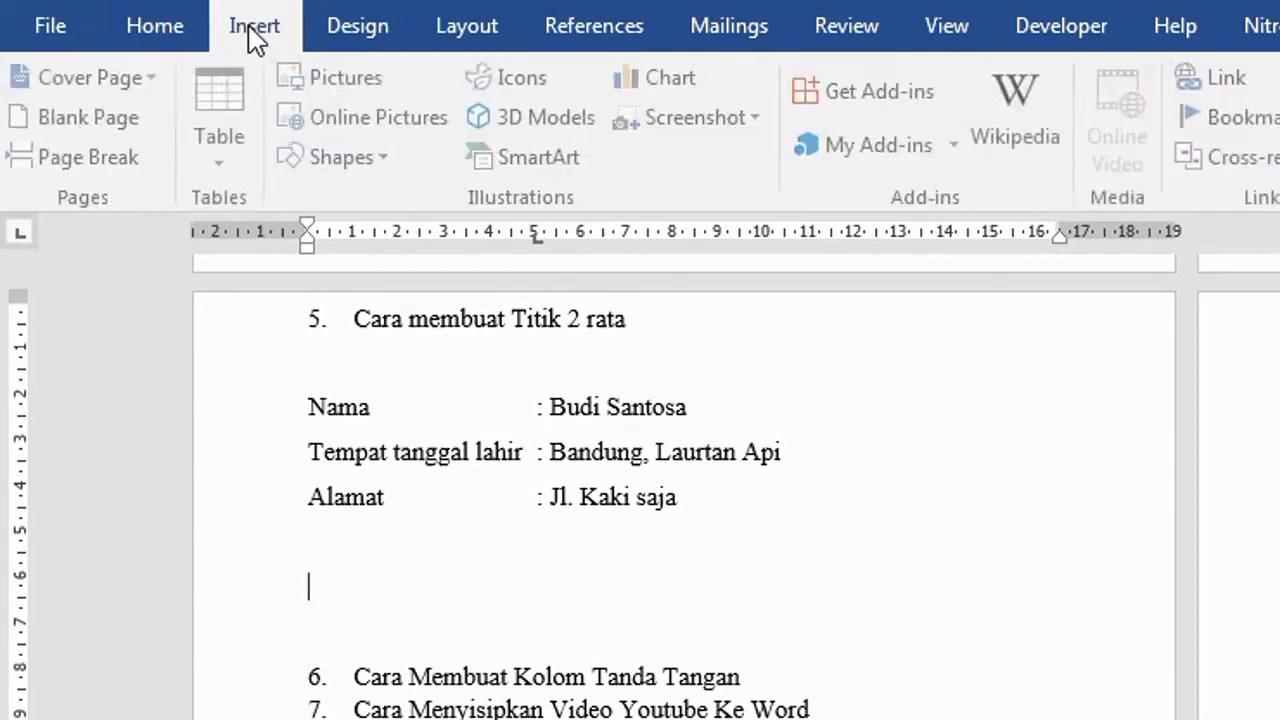
click(224, 115)
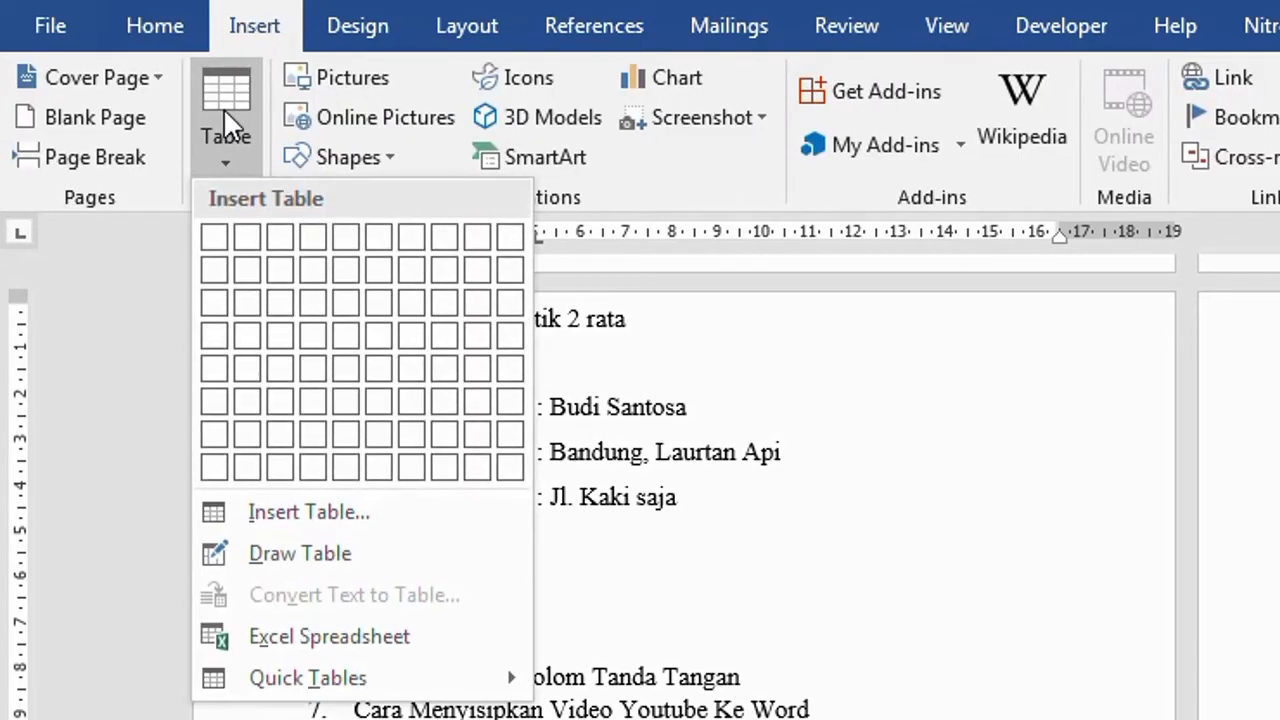
click(282, 240)
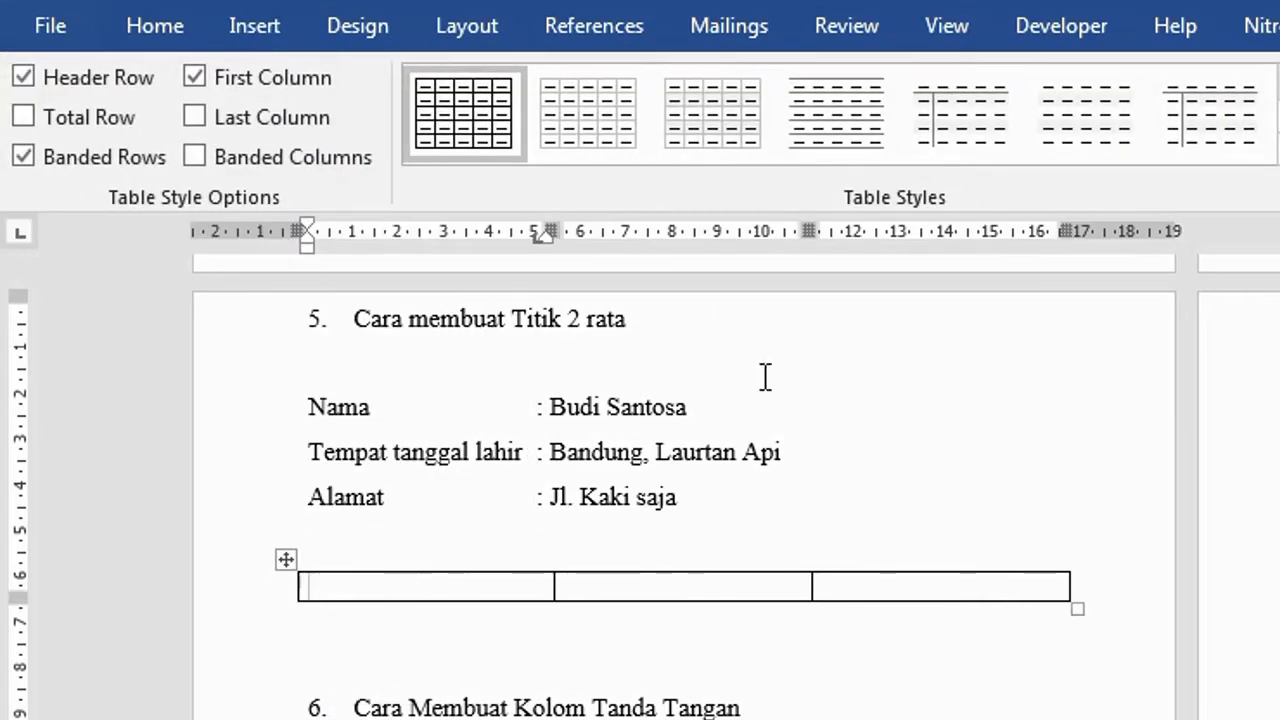
drag(810, 231, 573, 231)
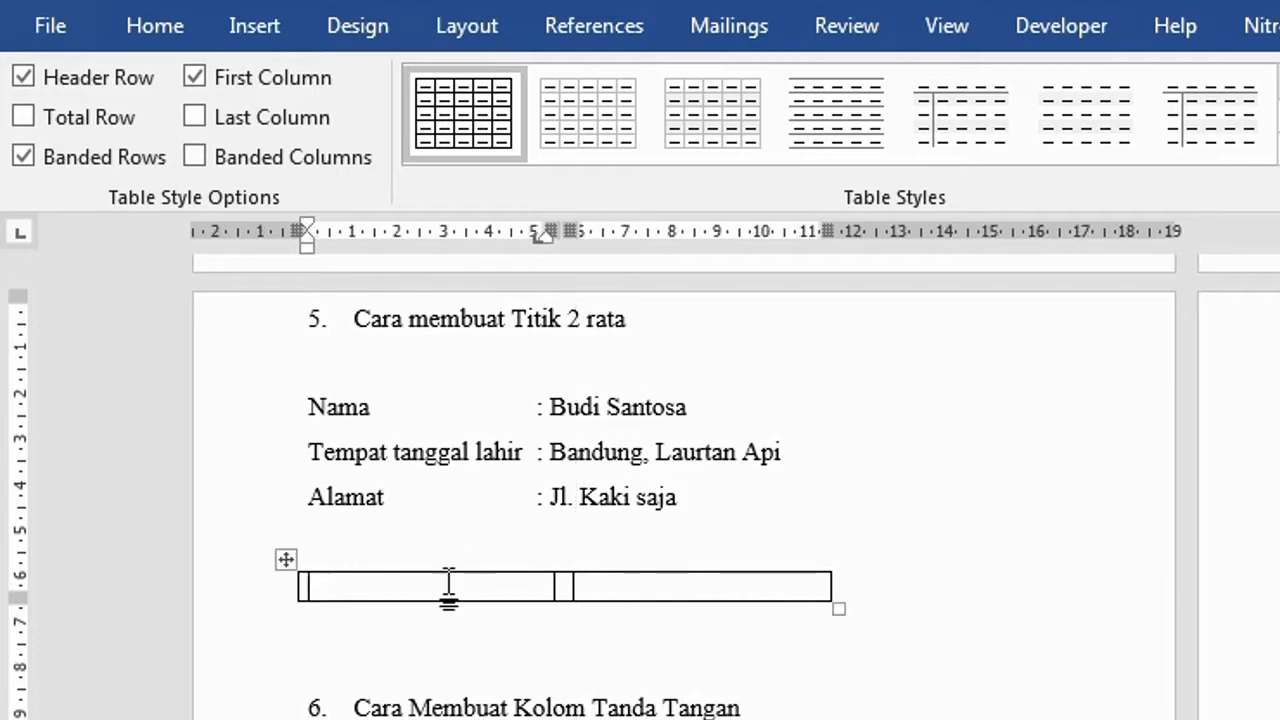
Enter the labels Nama, Tempat, tgl. Lahir and Alamat in the first cell and narrow that column.
text(nama)
key(Return)
text(te)
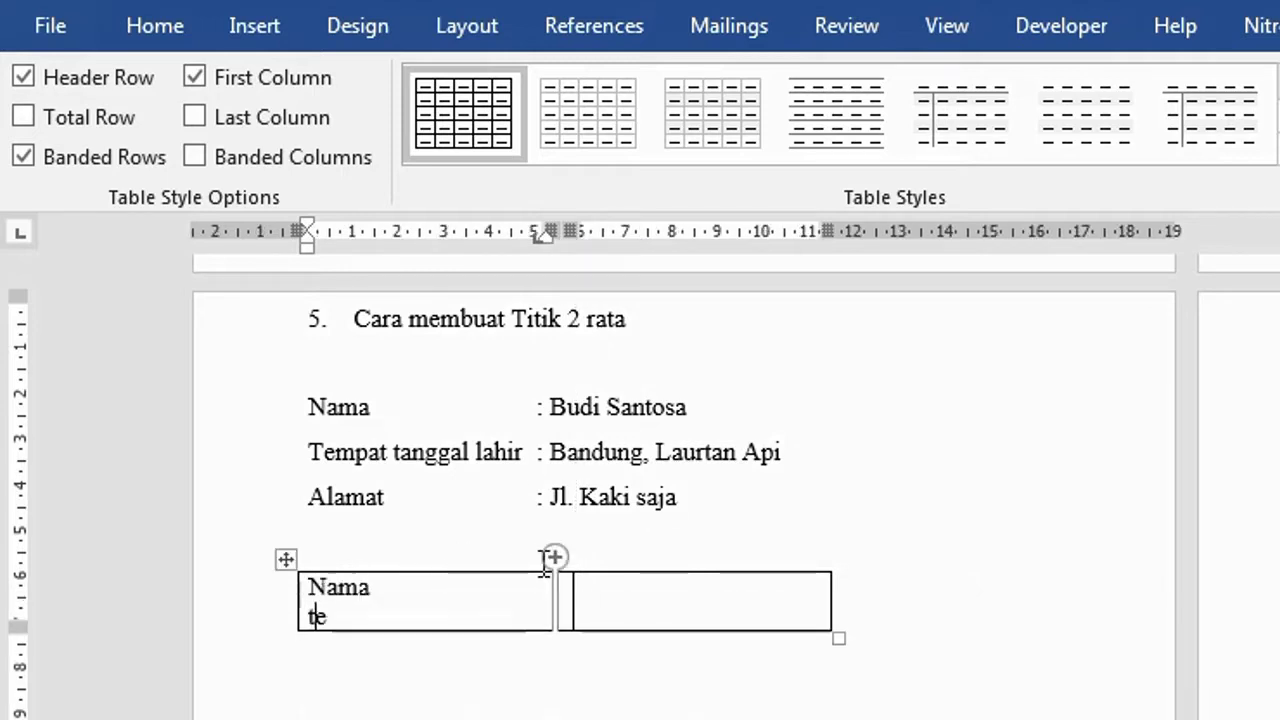
text(mpat, tgl. lha)
key(BackSpace)
key(BackSpace)
text(a)
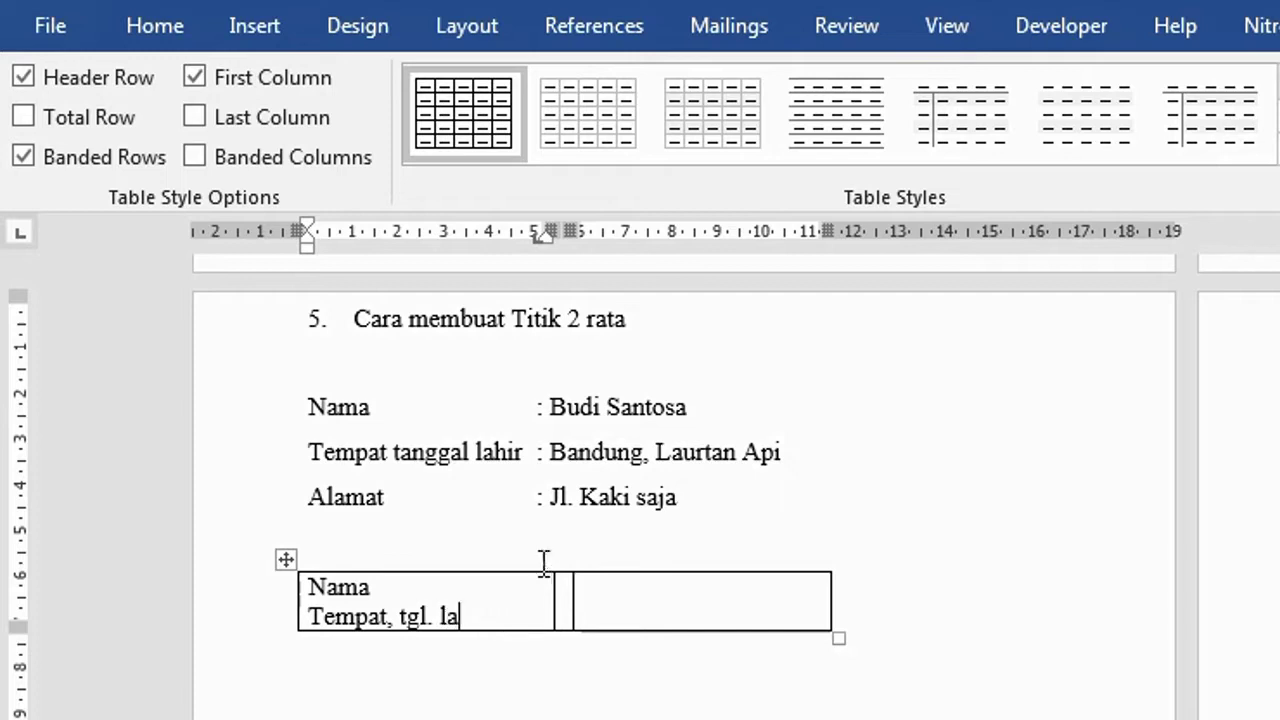
text(hir)
key(Return)
text(ahir Alamat)
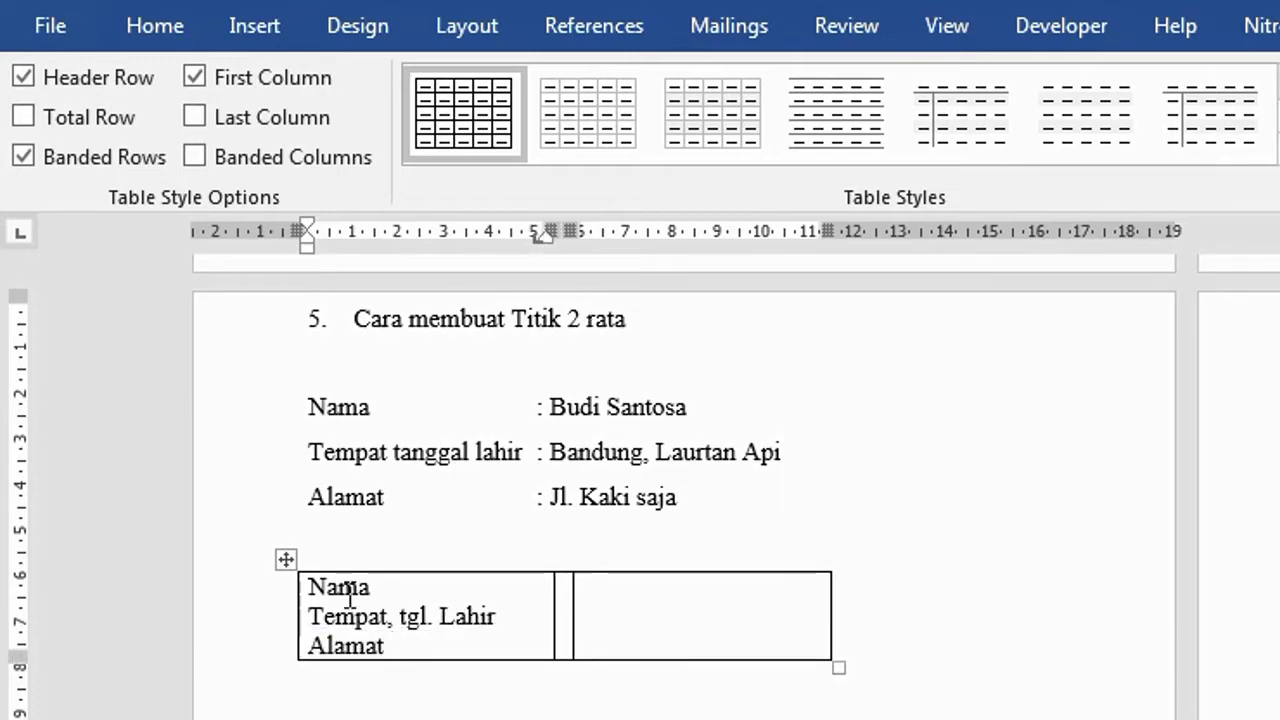
drag(351, 589, 392, 646)
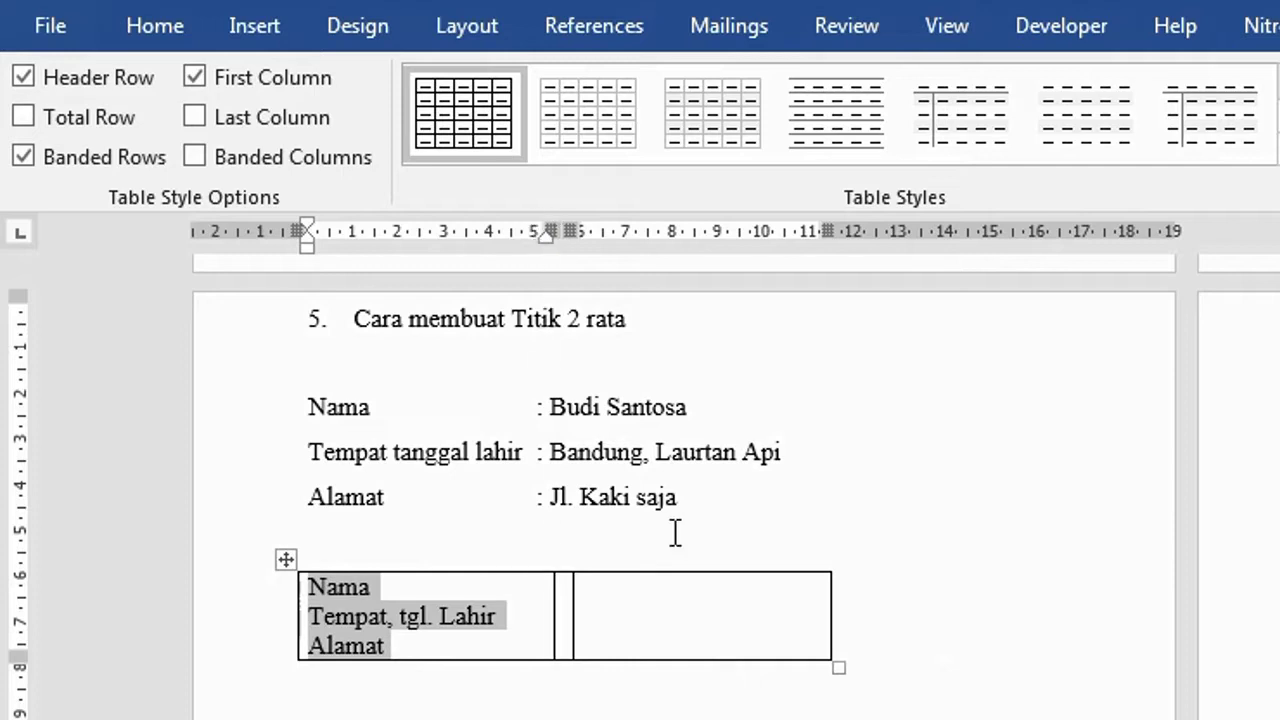
click(677, 607)
drag(568, 231, 512, 231)
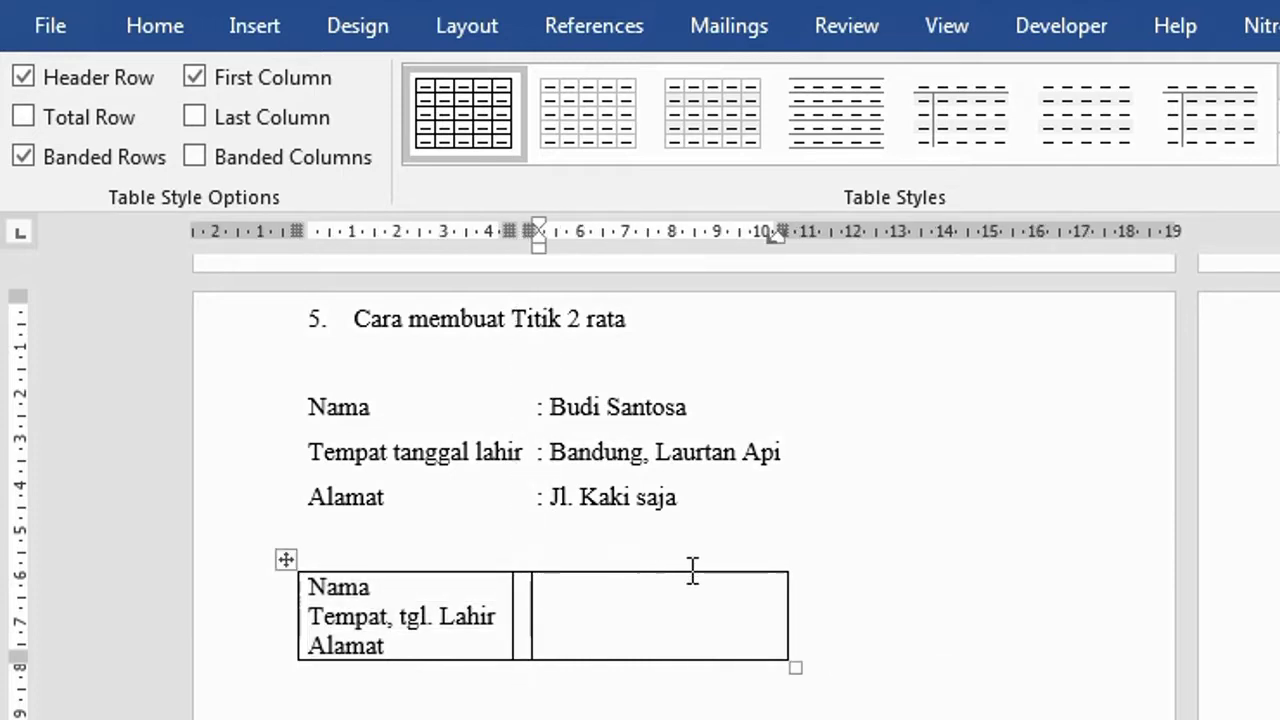
Type a colon for each label line in the middle column.
text(:)
key(Return)
text(:)
key(Return)
text(:)
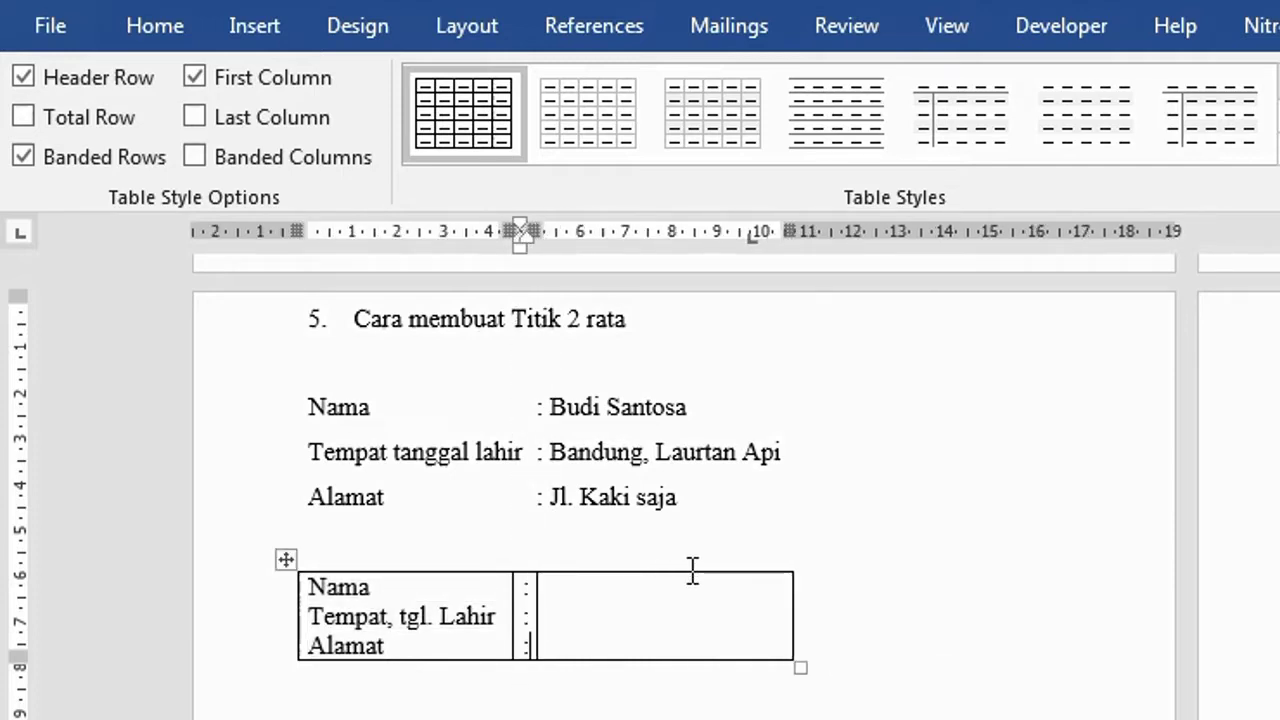
key(Tab)
Select the label table and set its borders to No Border.
click(214, 623)
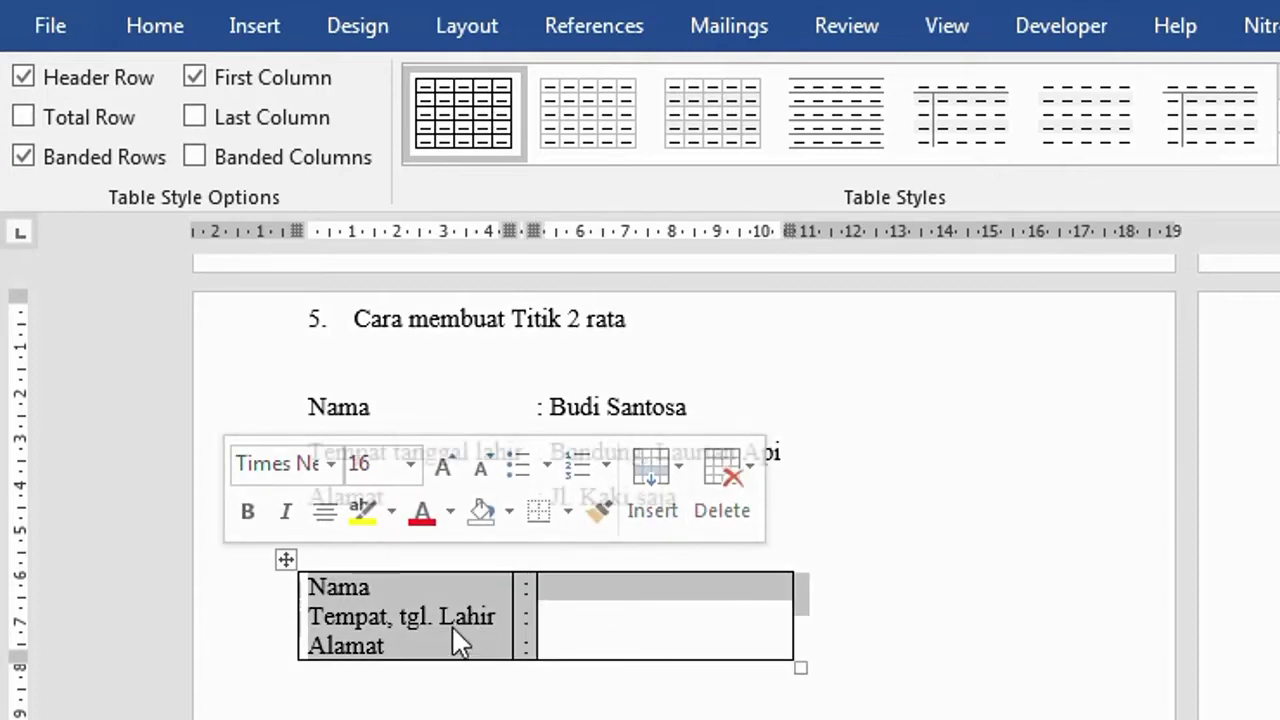
click(186, 26)
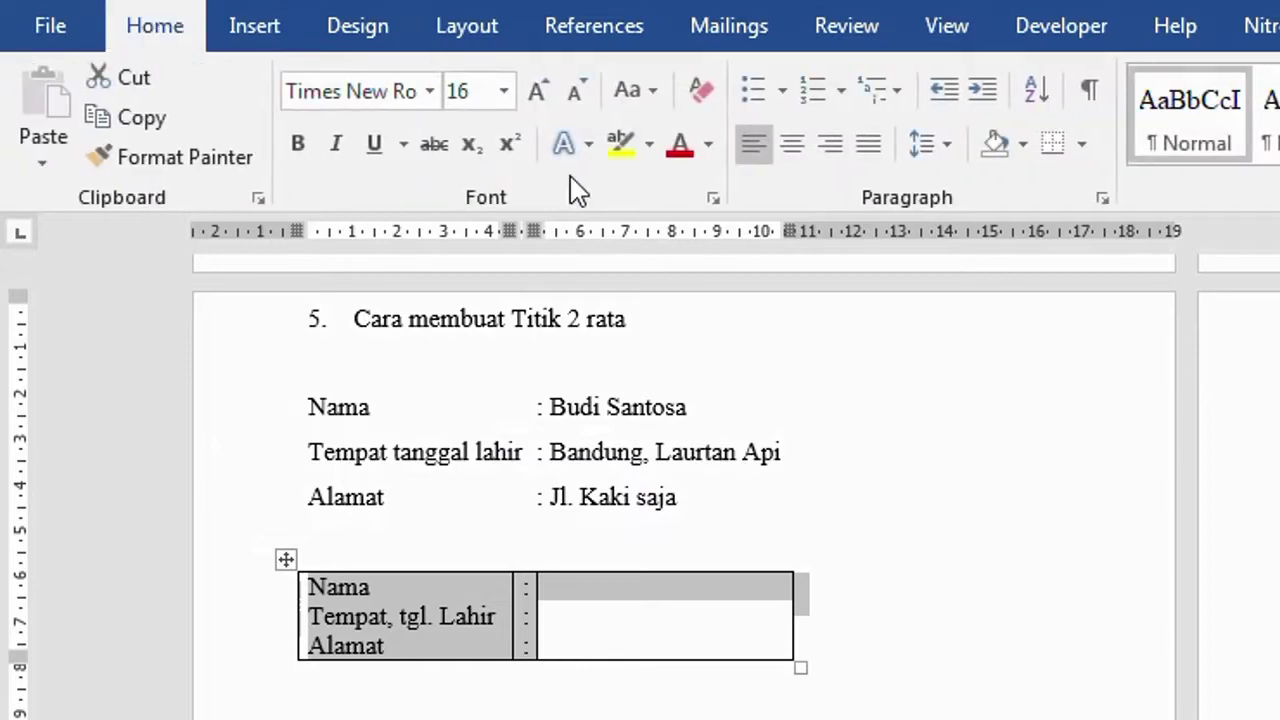
click(1083, 148)
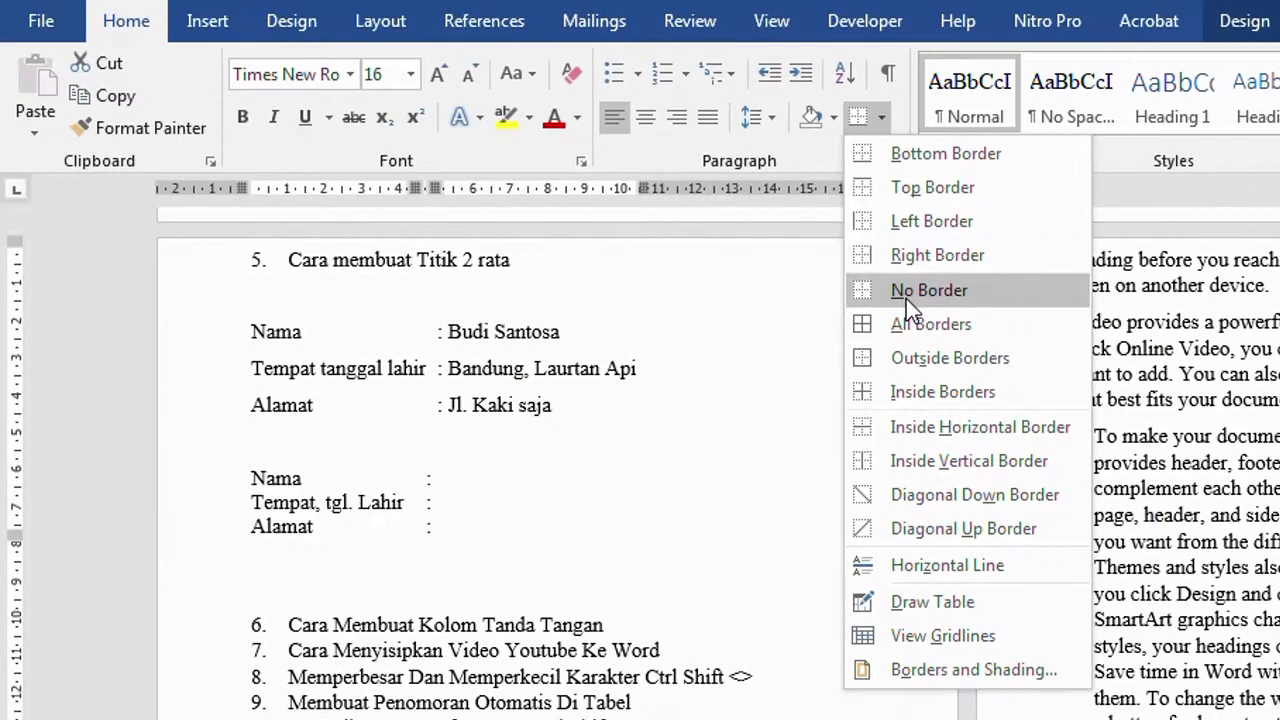
click(906, 290)
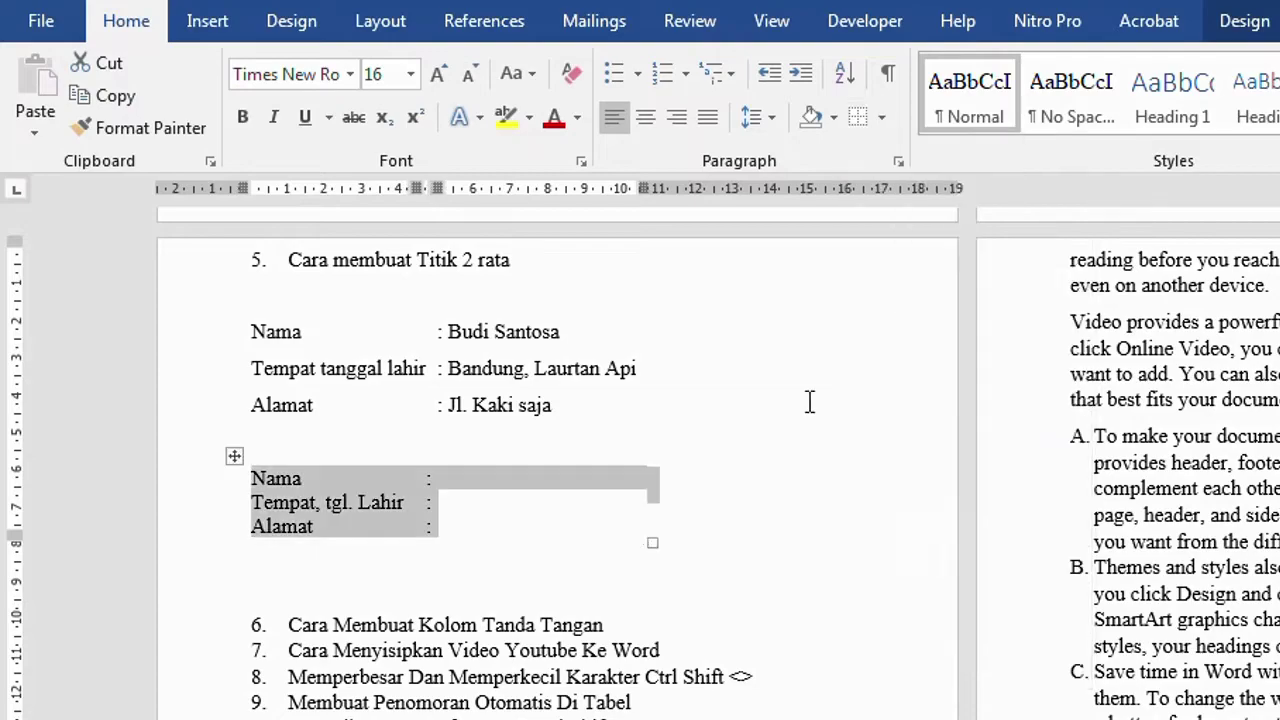
click(597, 620)
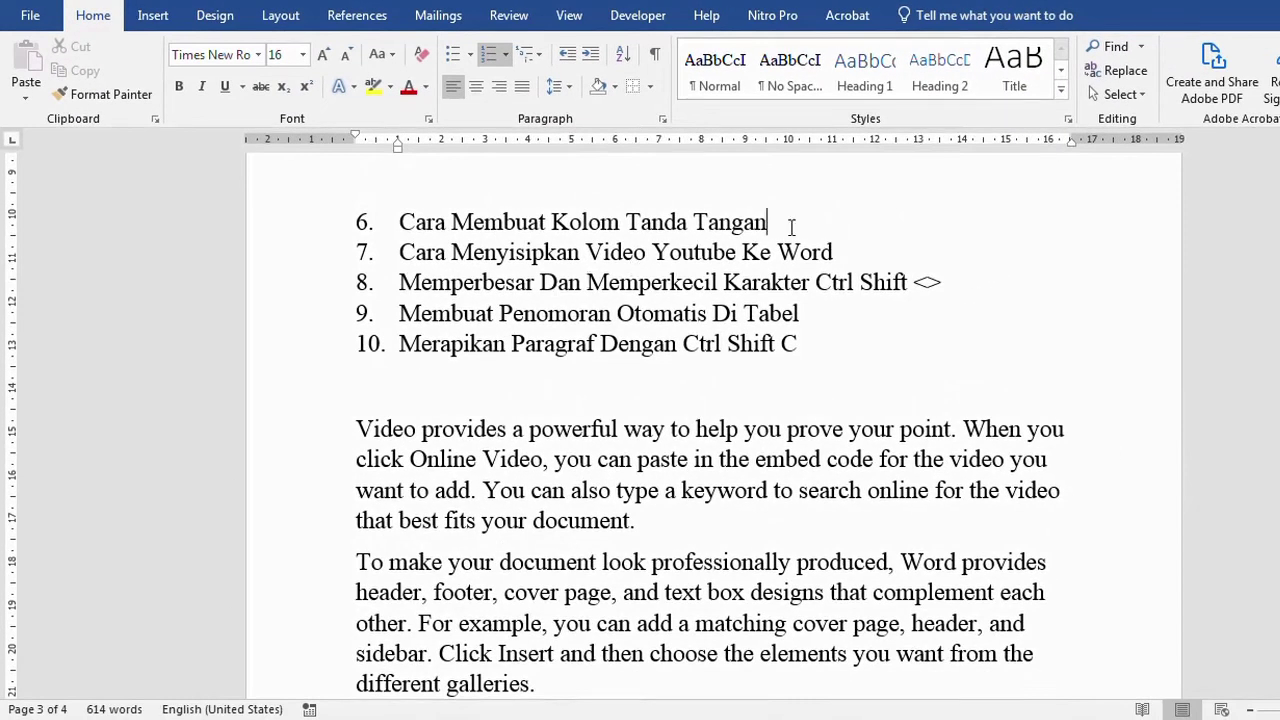
Insert a one-row, two-column table below the label table.
click(791, 227)
scroll(680, 354, down, 3)
scroll(679, 356, down, 2)
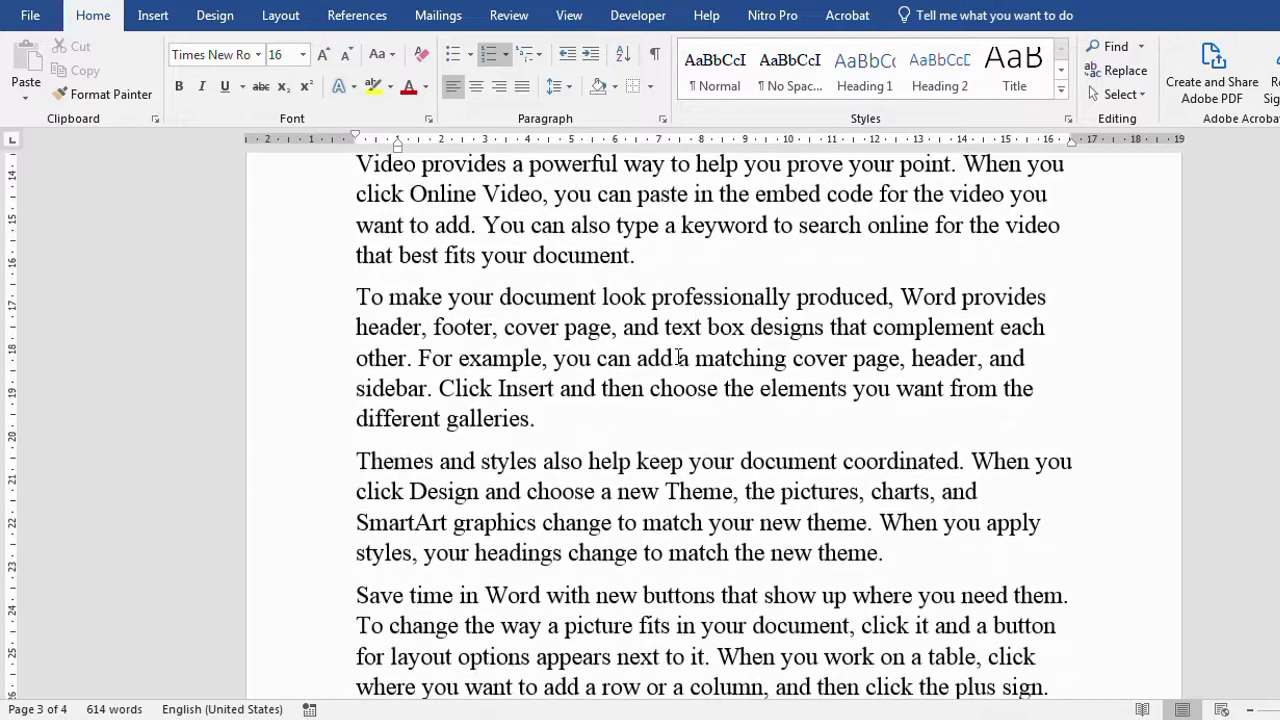
scroll(678, 356, up, 4)
scroll(678, 356, up, 2)
scroll(451, 294, up, 3)
click(500, 330)
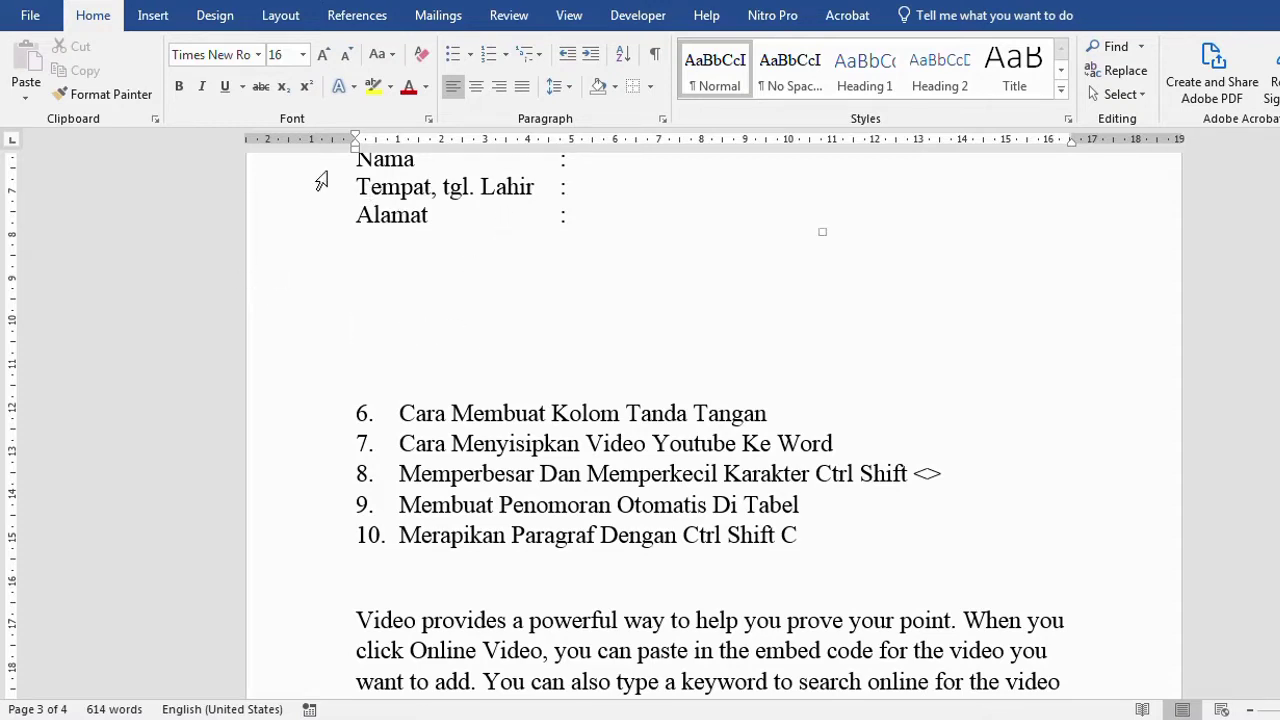
click(146, 18)
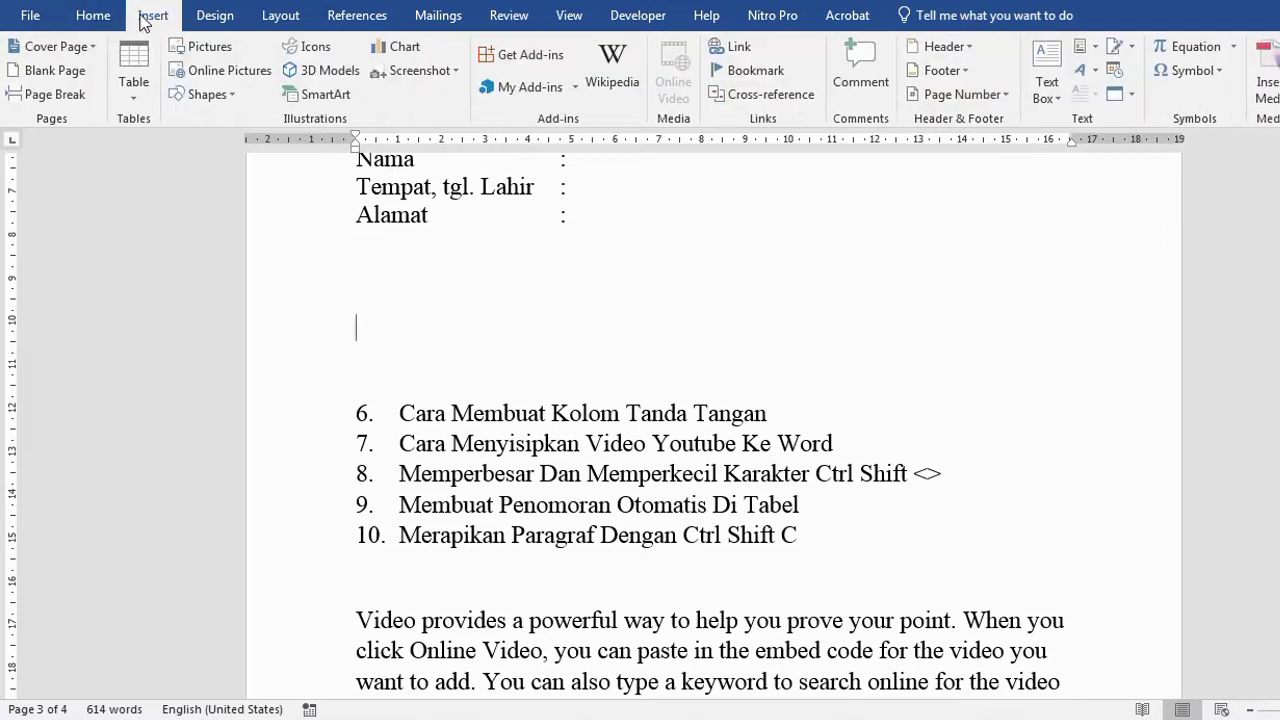
click(141, 95)
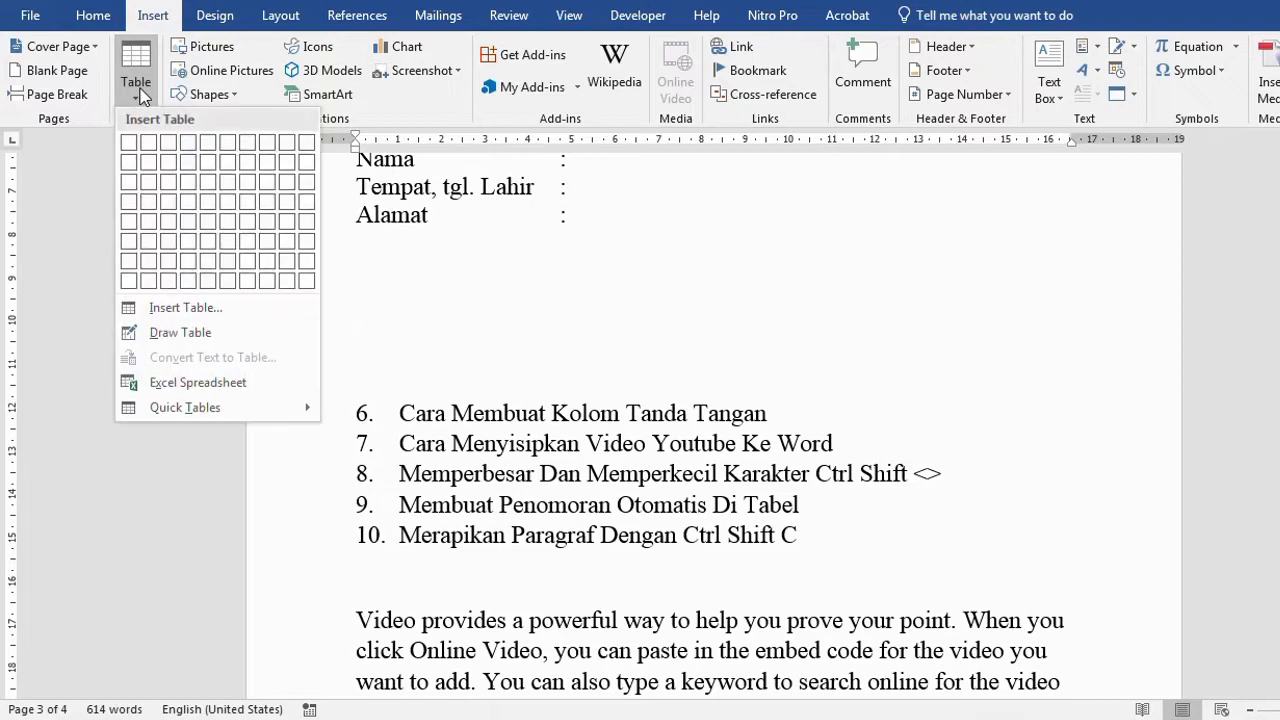
click(149, 140)
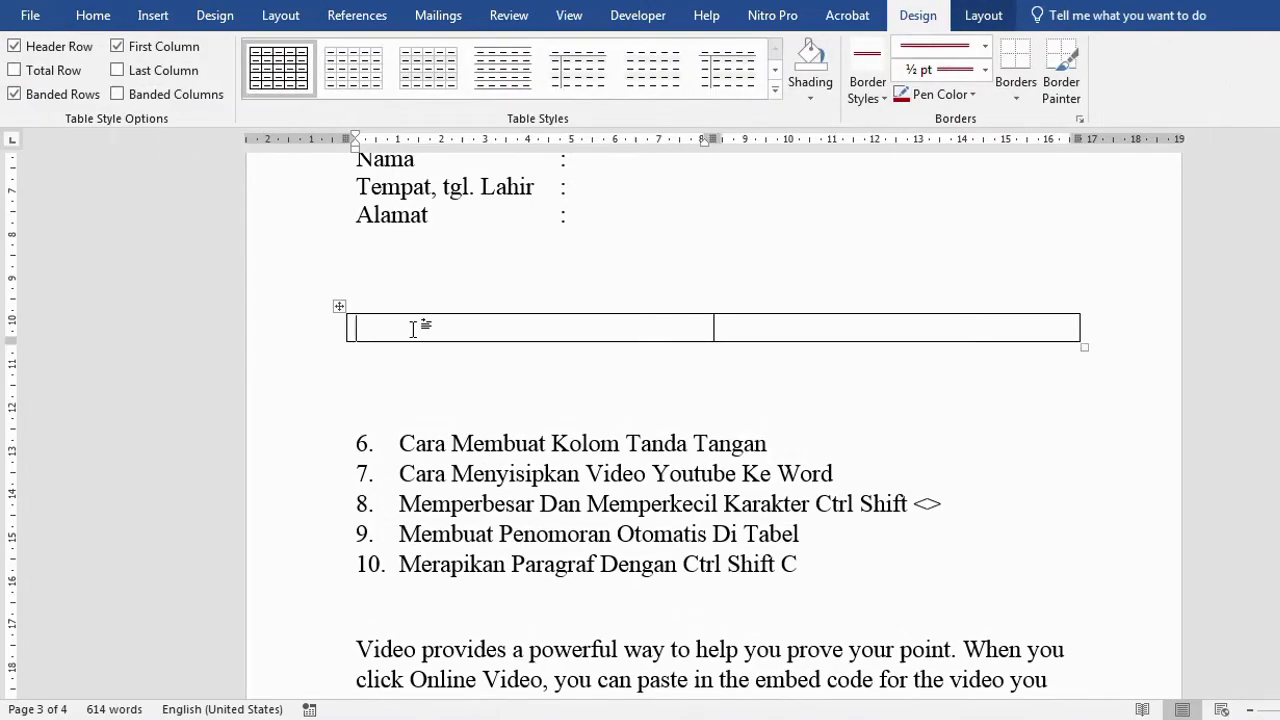
Centre both cells and enter the titles Ketuan and Sekretaris, each with the officer's name beneath.
drag(417, 326, 721, 321)
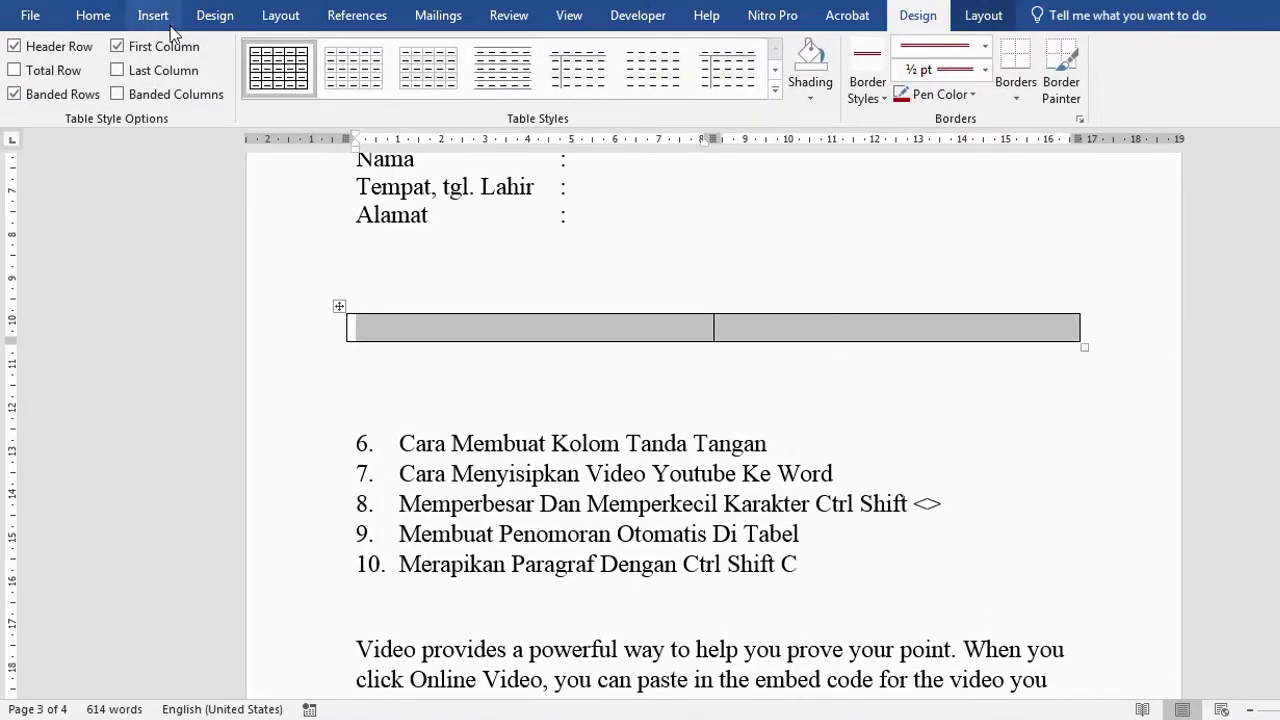
click(93, 15)
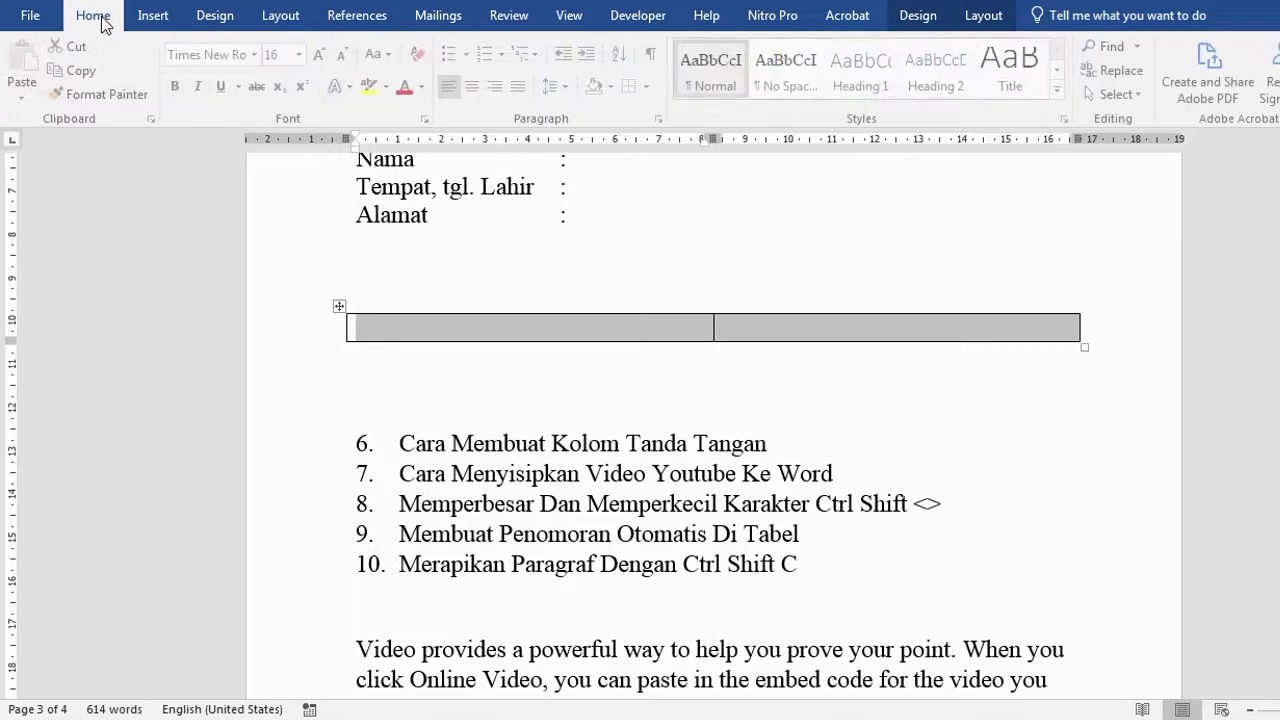
click(476, 87)
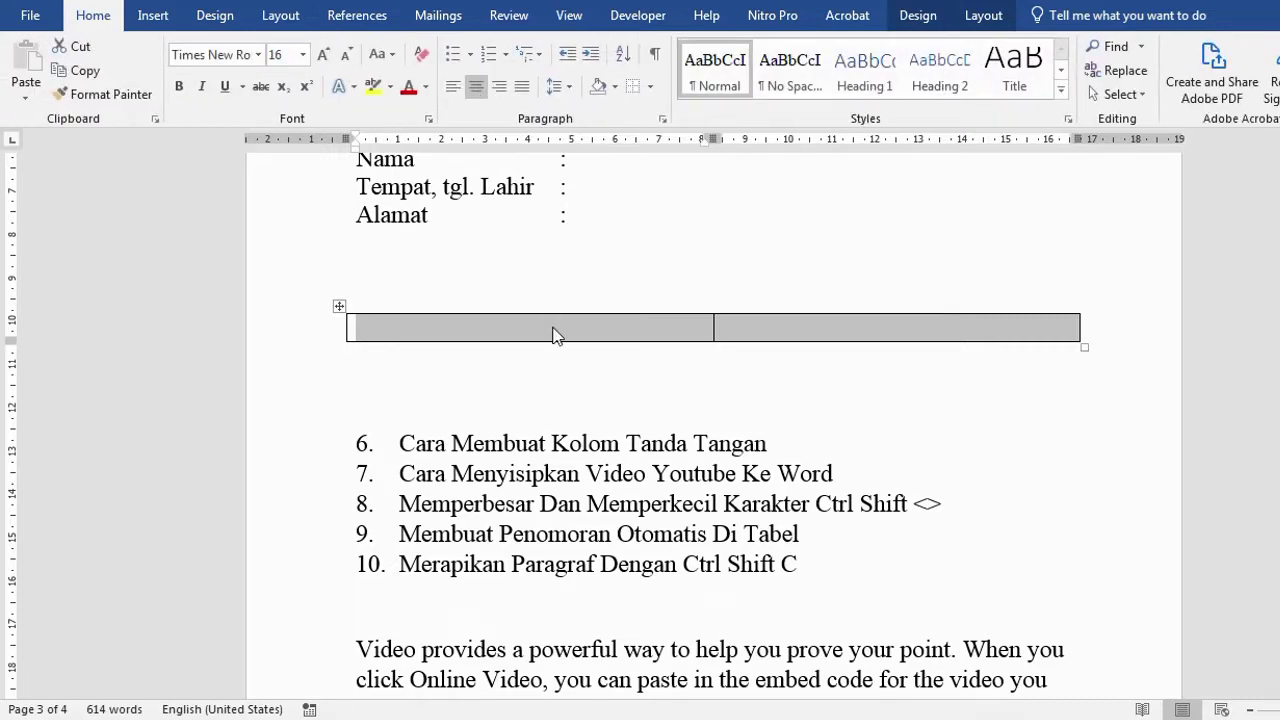
click(600, 330)
text(Ketuan)
key(Return)
key(Return)
key(Return)
text(B)
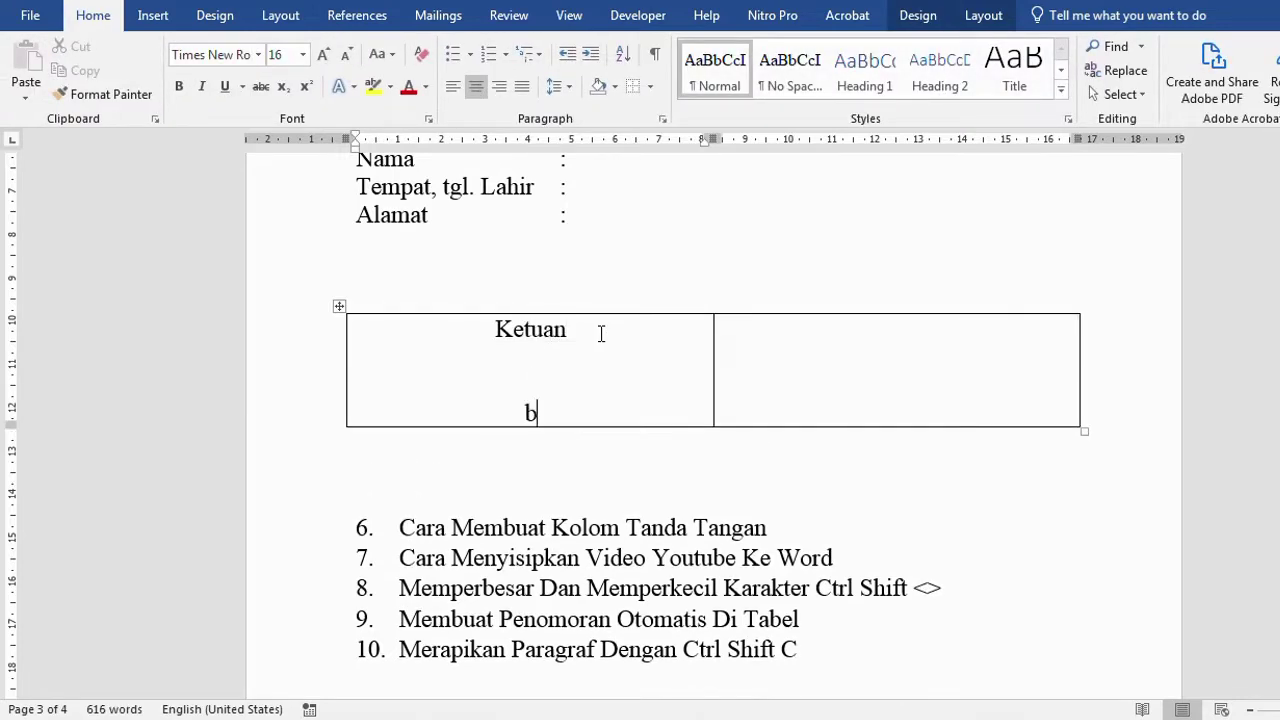
text(ambang Subuntung)
click(811, 337)
text(Sekretaris)
key(Return)
key(Return)
key(Return)
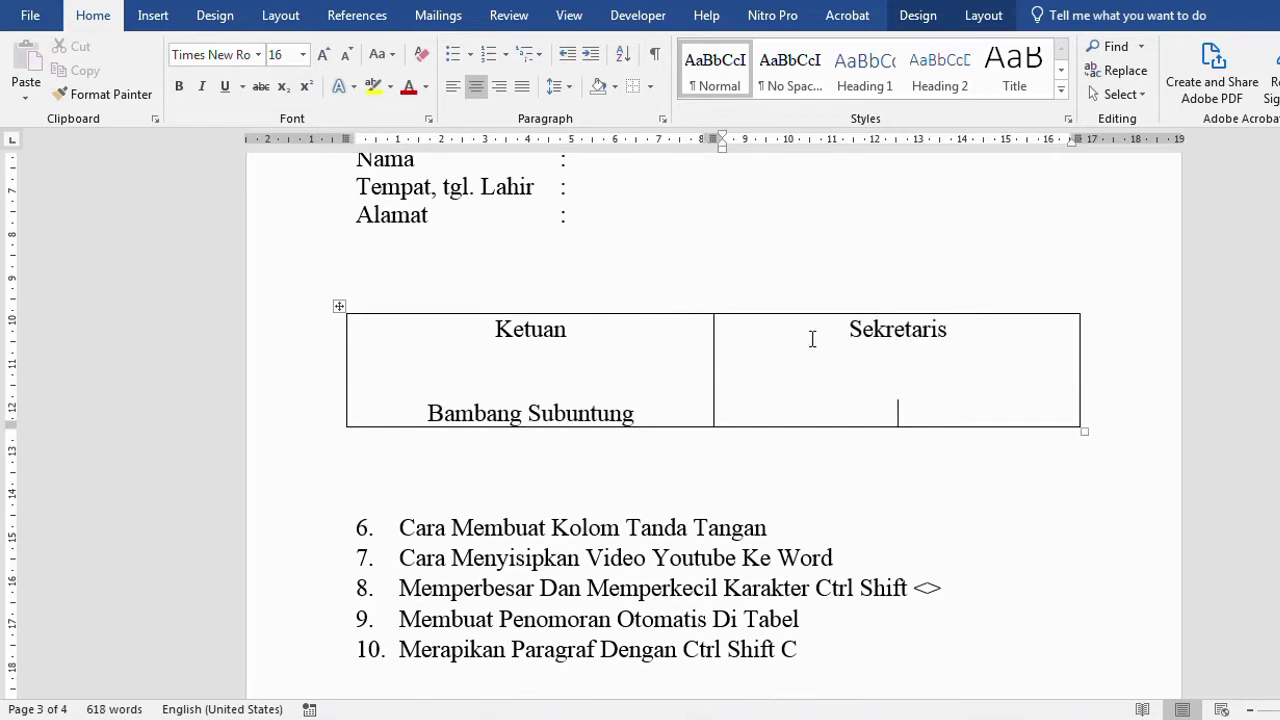
text(Kardi Mangansomay)
Add a second table row and move both officers' names down into it.
click(599, 374)
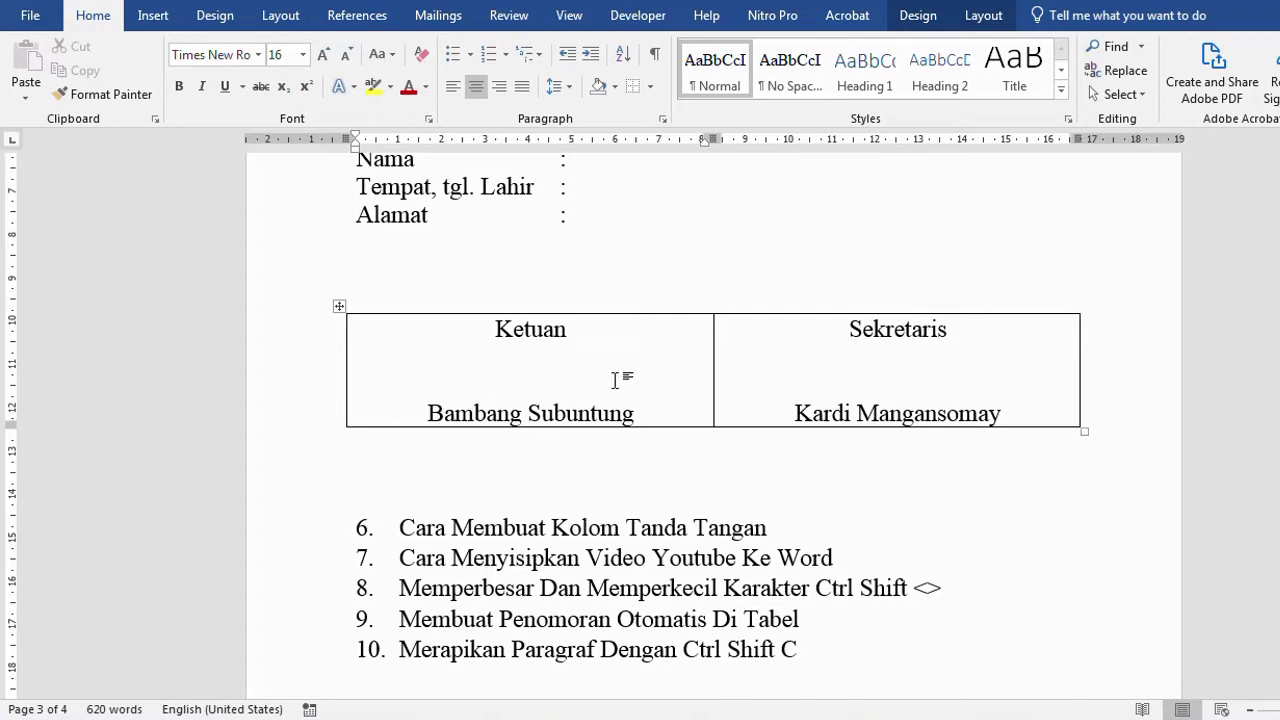
click(325, 383)
click(480, 412)
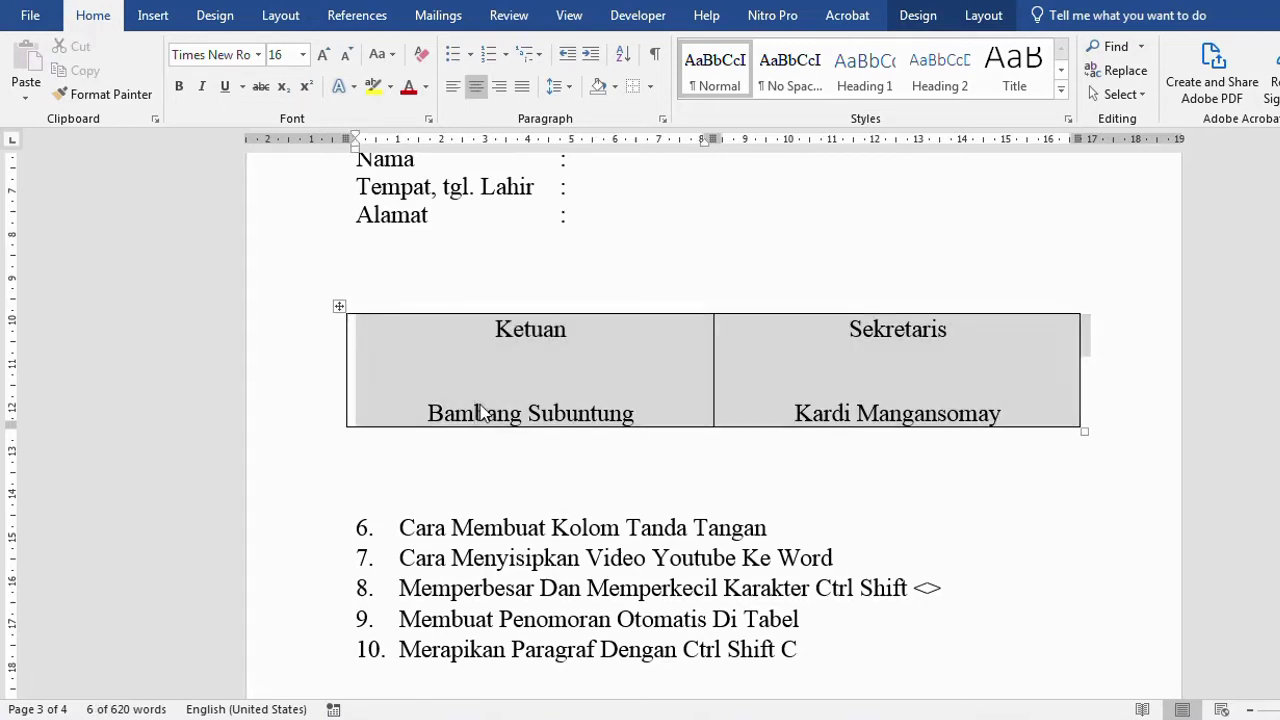
click(870, 368)
key(Tab)
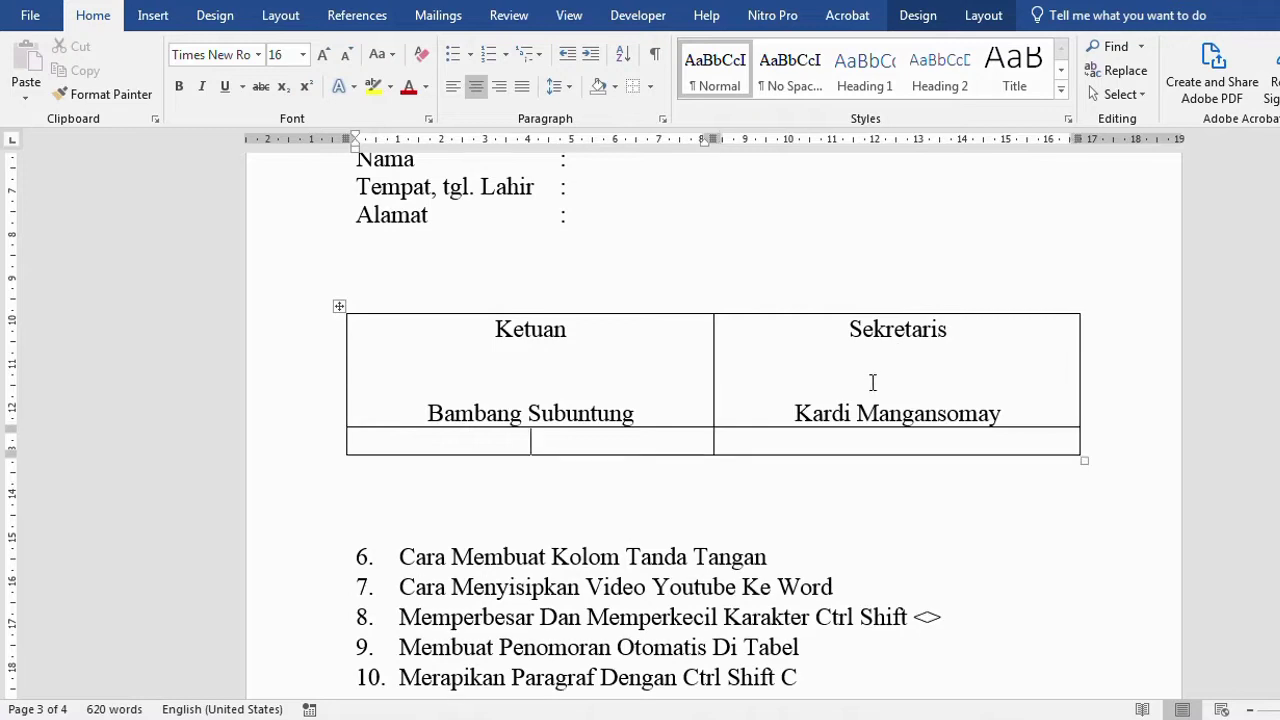
drag(424, 413, 656, 416)
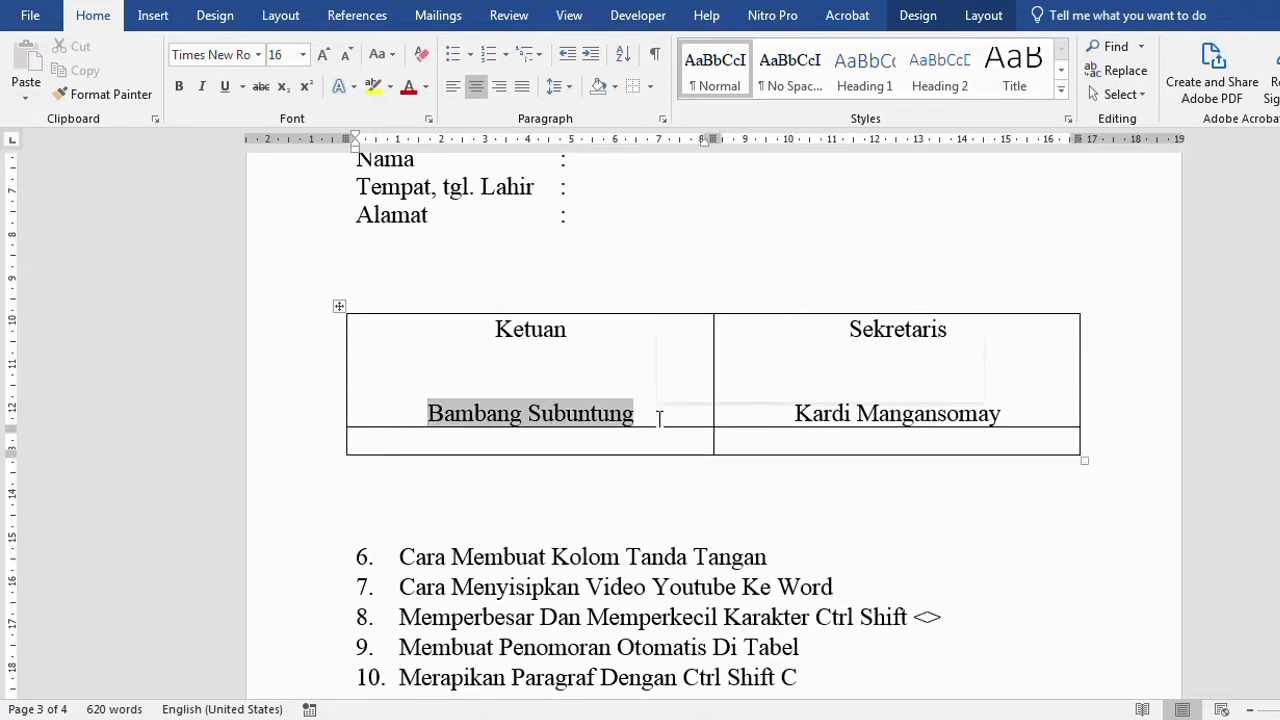
key(Delete)
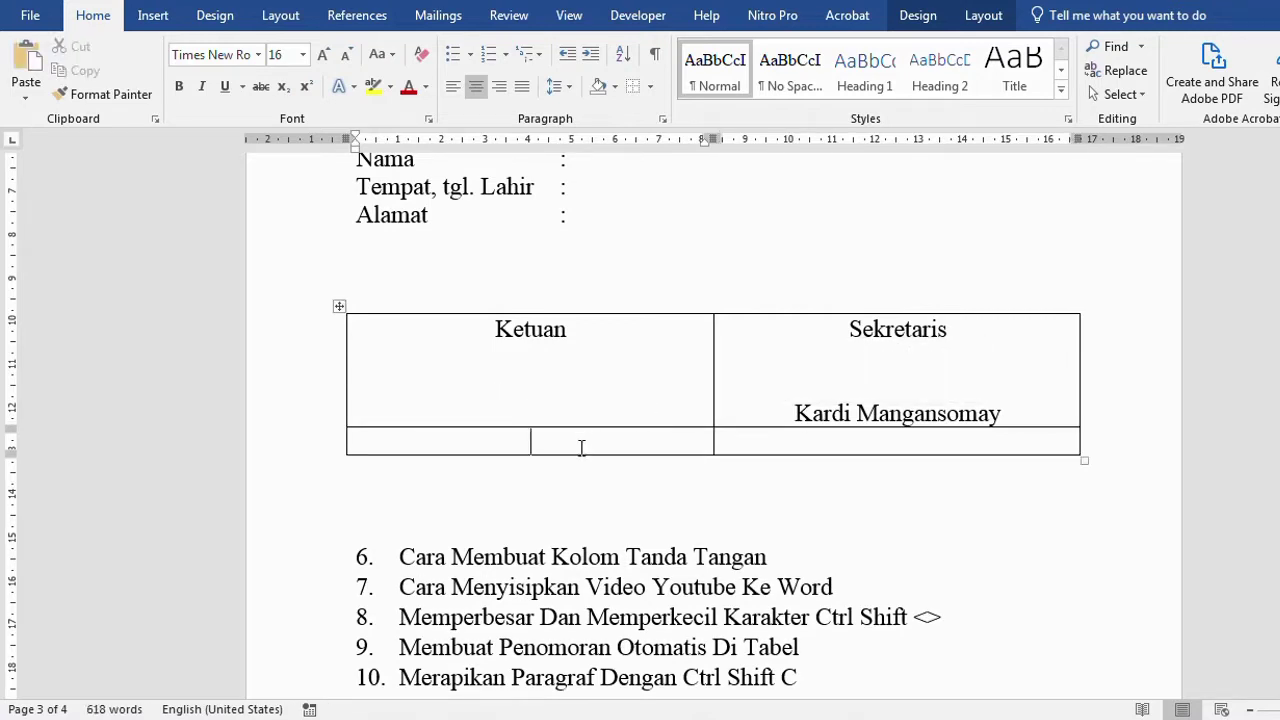
key(ctrl+v)
drag(794, 413, 1007, 416)
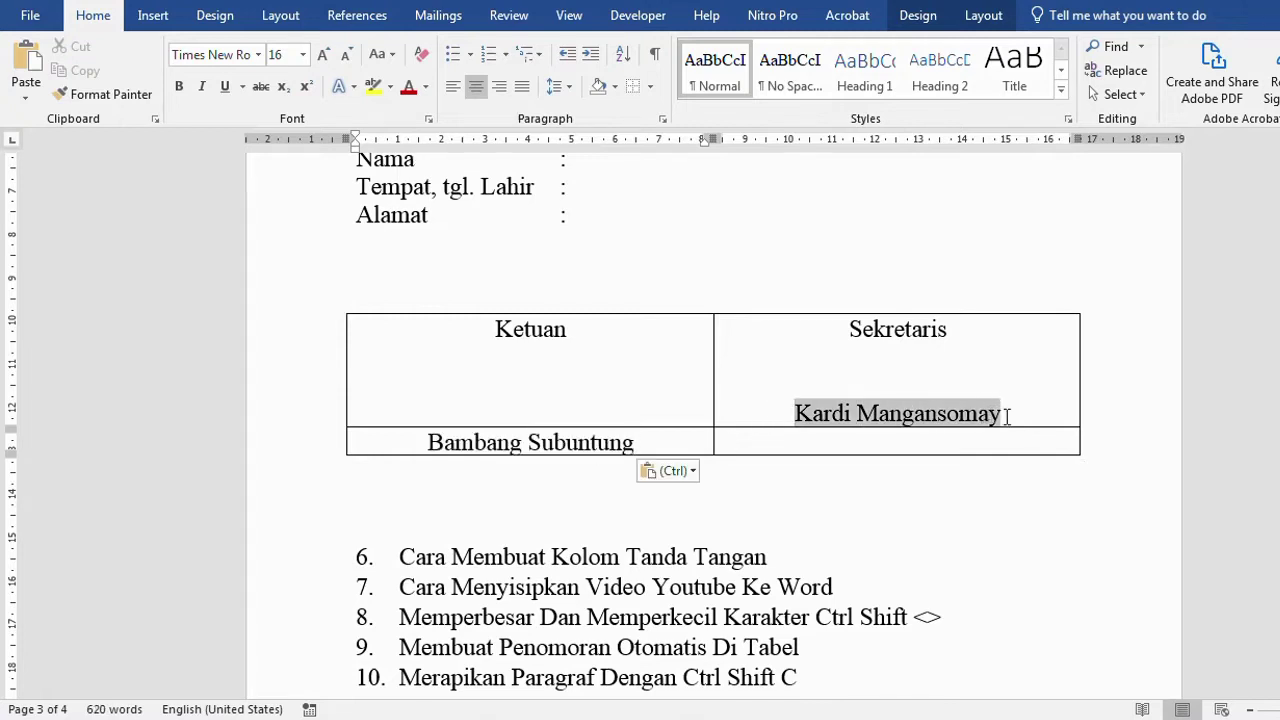
key(ctrl+x)
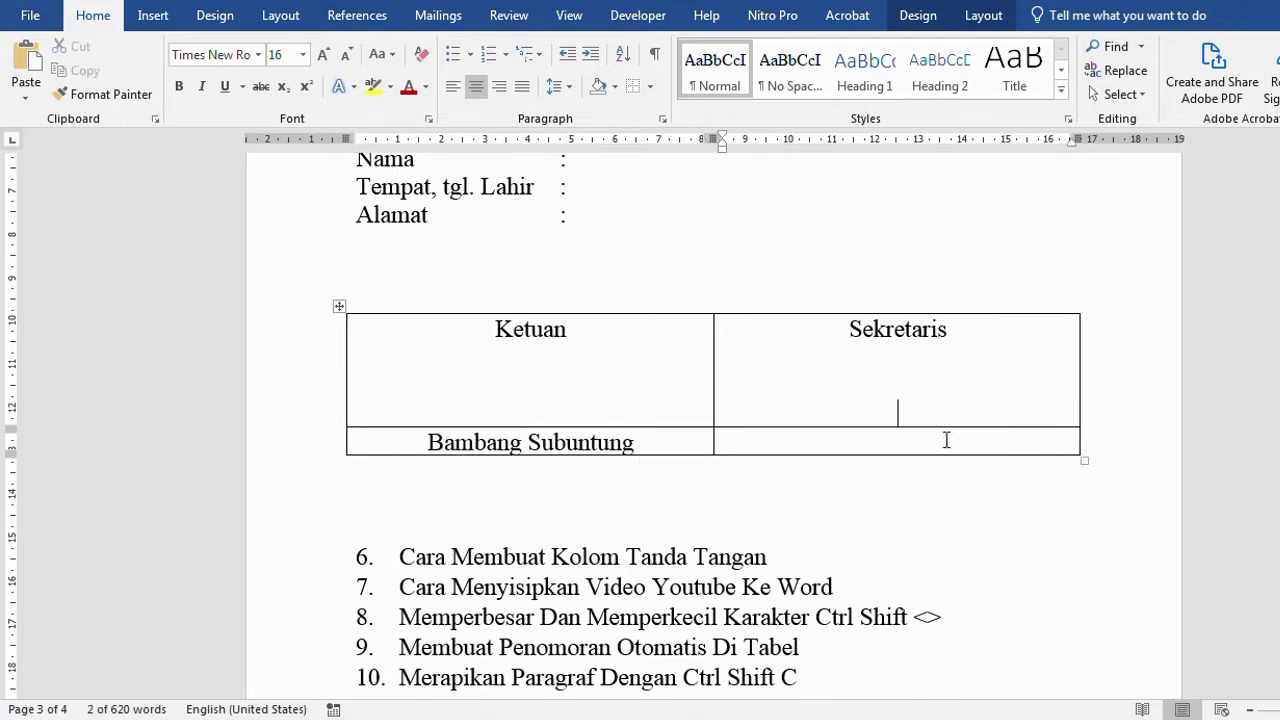
click(946, 440)
key(ctrl+v)
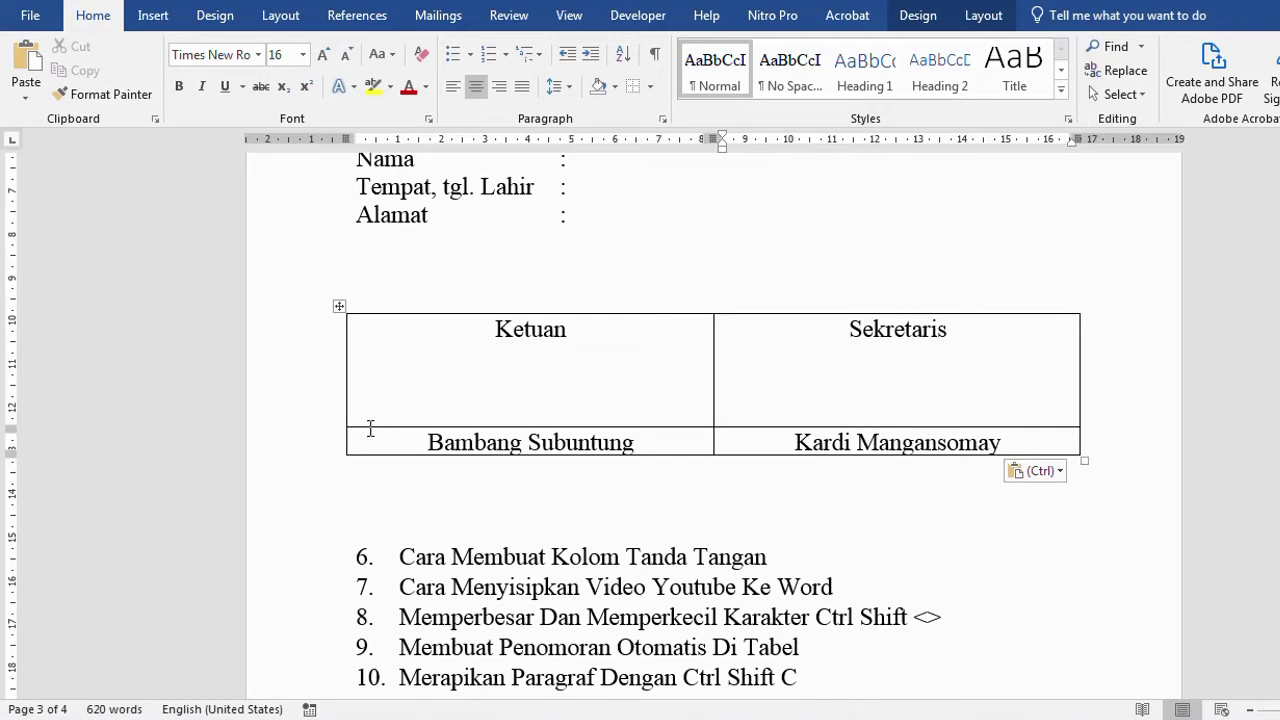
Make the signing row taller by adding blank lines under Ketuan.
mouse_move(370, 427)
mouse_down()
mouse_move(374, 471)
mouse_move(371, 425)
mouse_up()
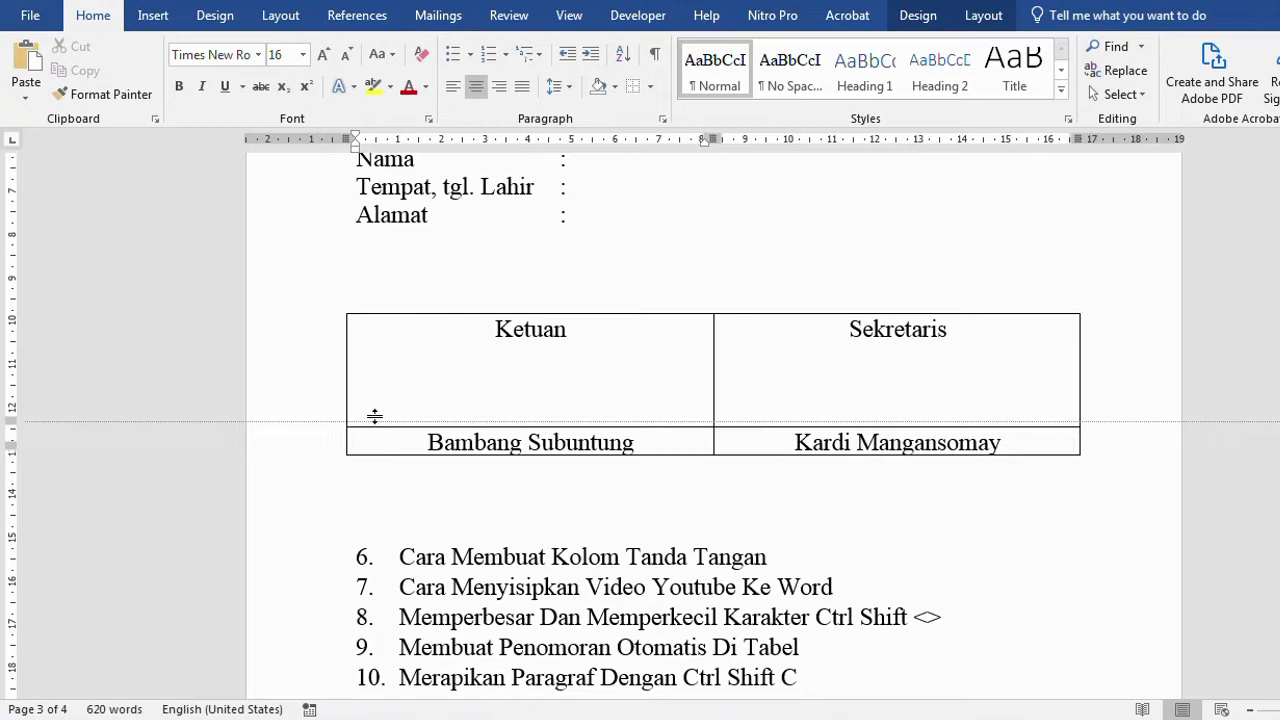
click(528, 384)
key(Return)
key(Return)
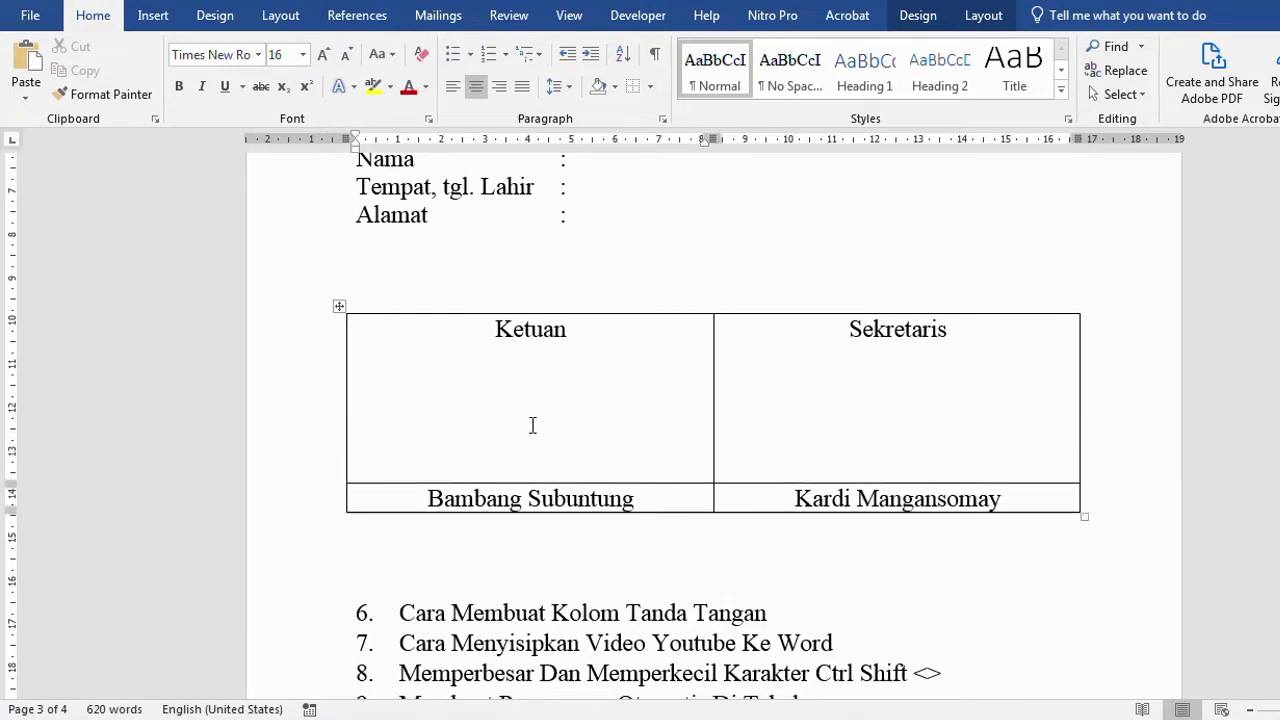
Remove all borders from the signature table.
drag(279, 393, 283, 491)
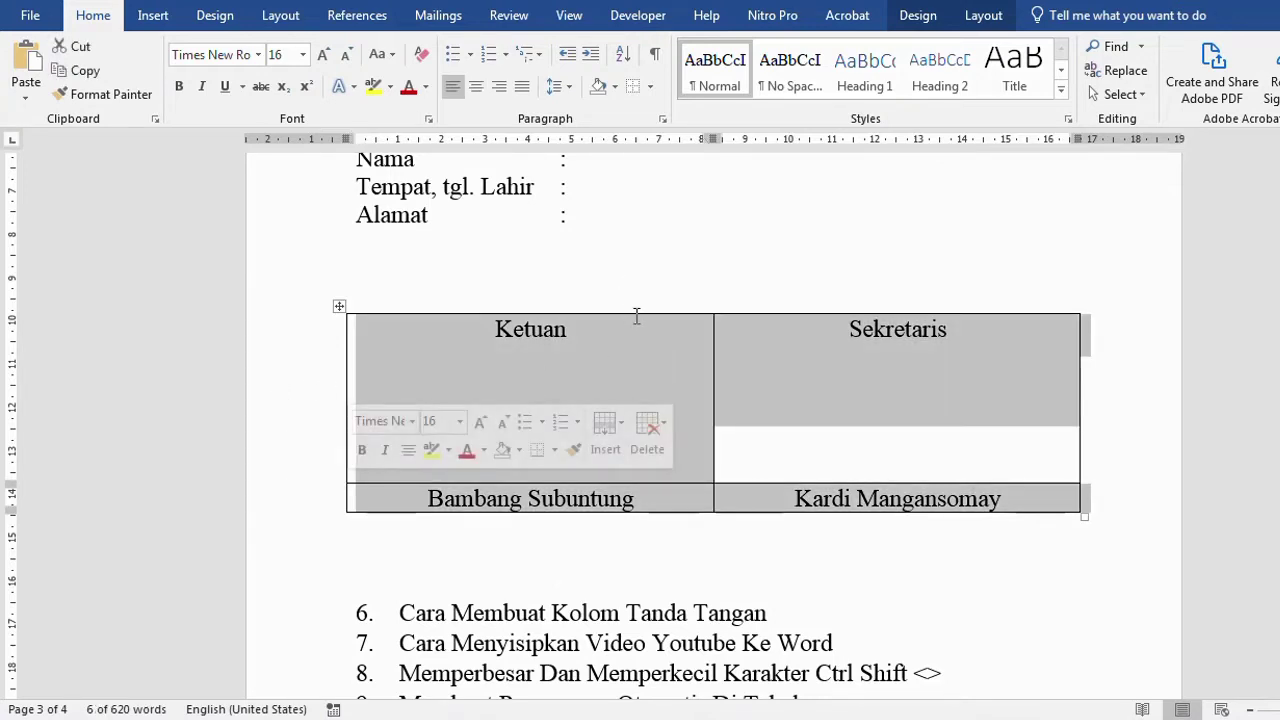
click(651, 88)
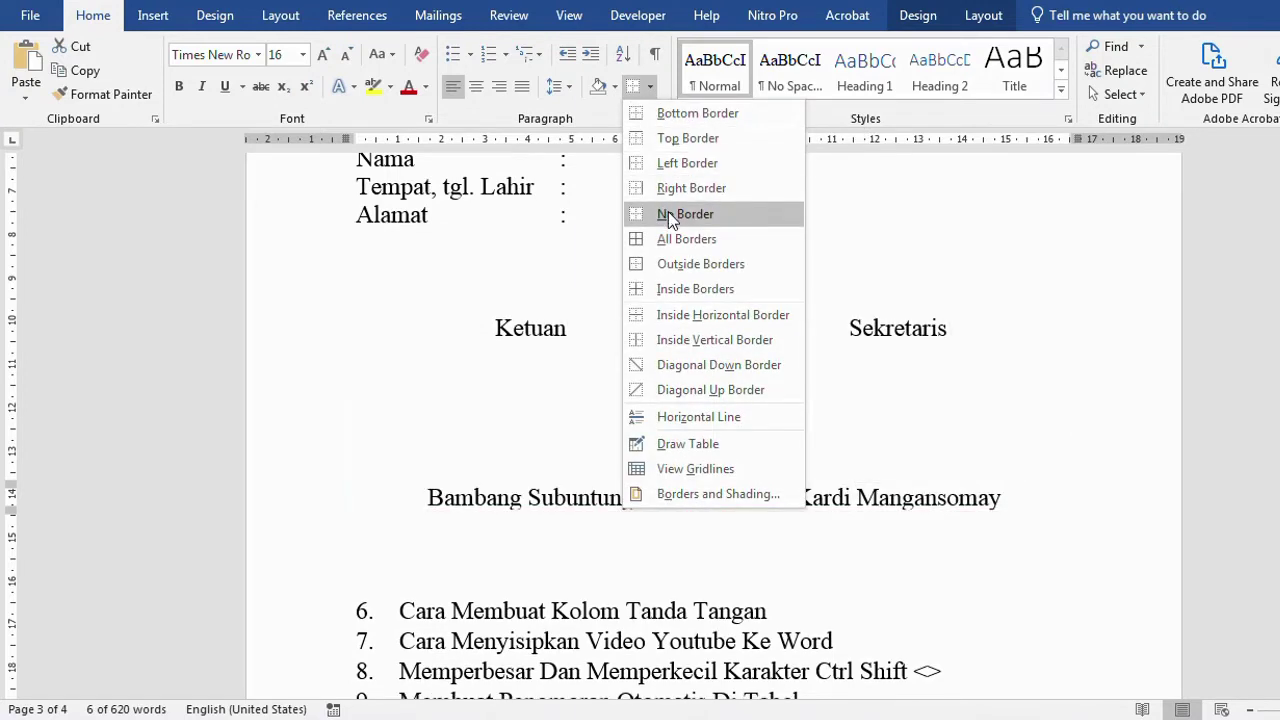
click(668, 213)
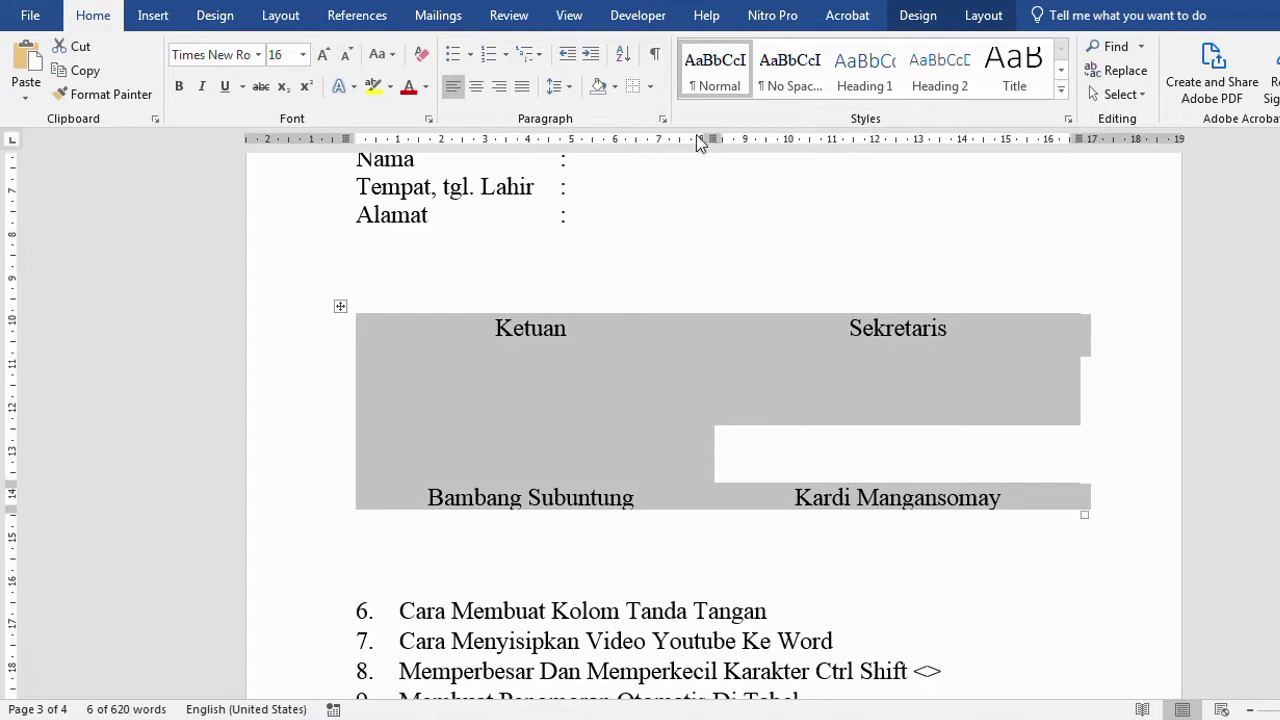
Turn on View Gridlines so the borderless tables show dashed gridlines.
click(655, 88)
click(504, 400)
click(608, 214)
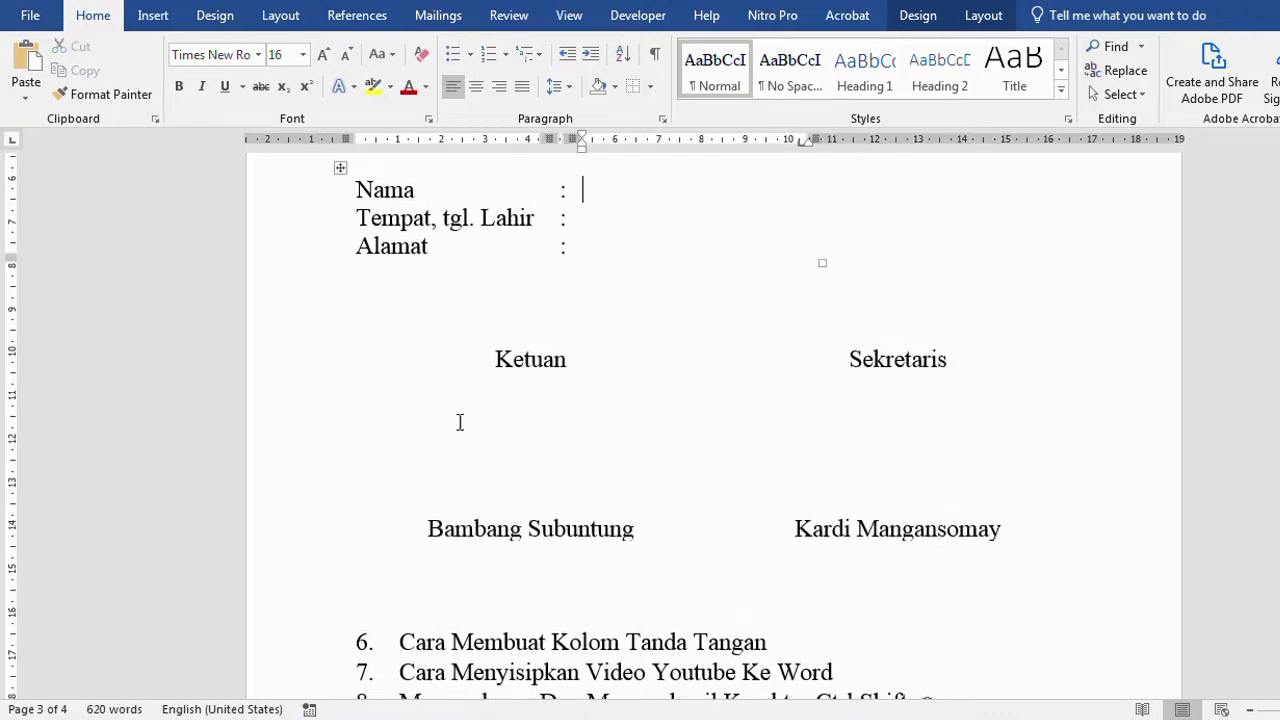
click(292, 437)
click(652, 87)
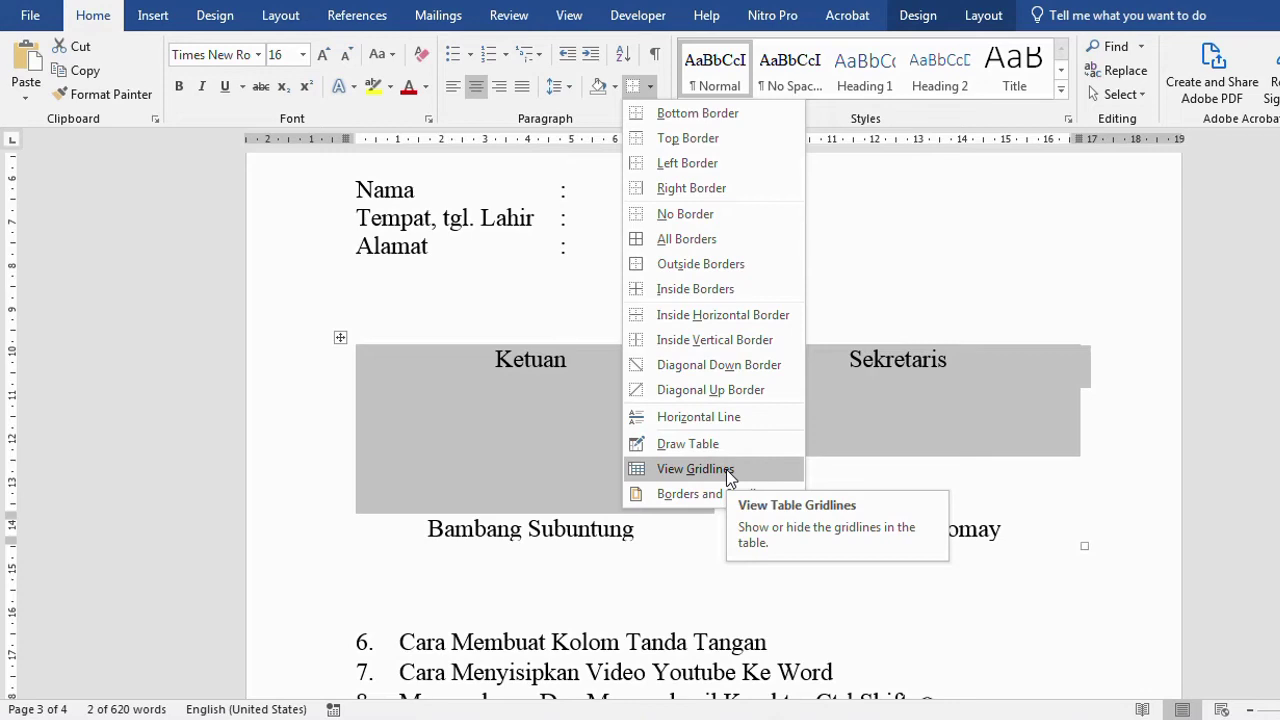
click(726, 469)
click(602, 306)
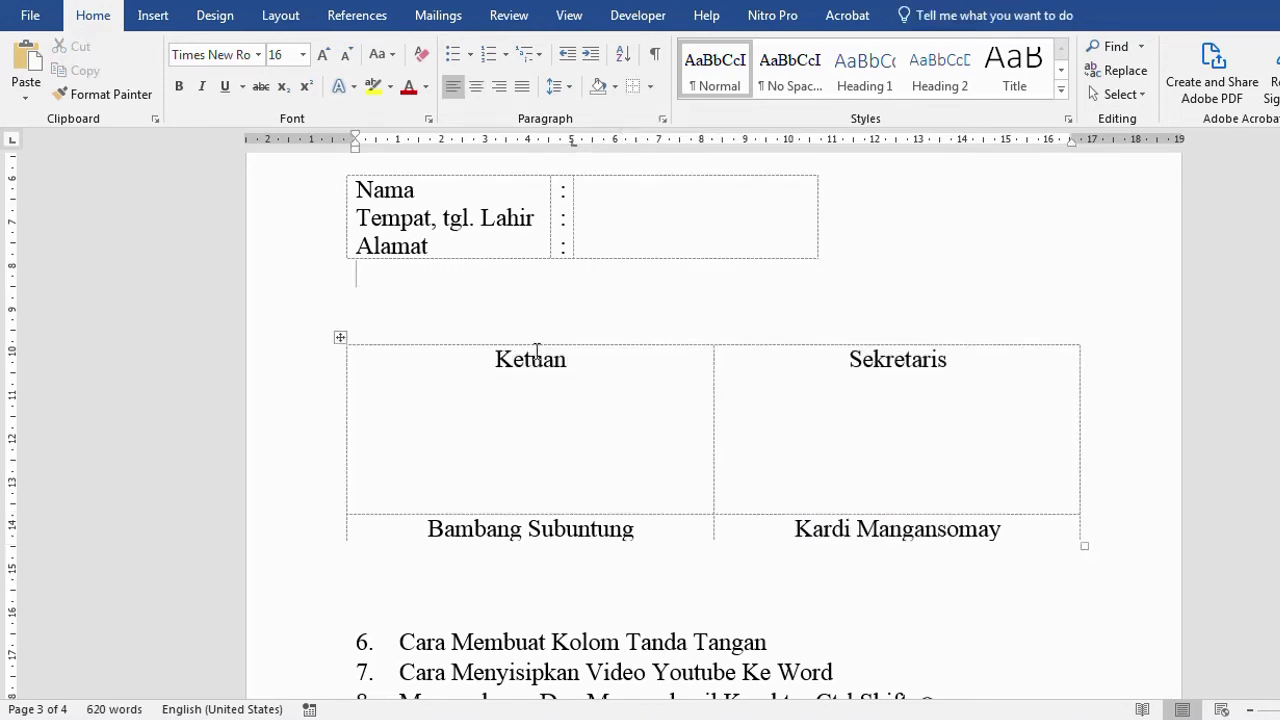
Scroll down to the heading 7 Cara Menyisipkan Video Youtube Ke Word.
scroll(570, 421, down, 1)
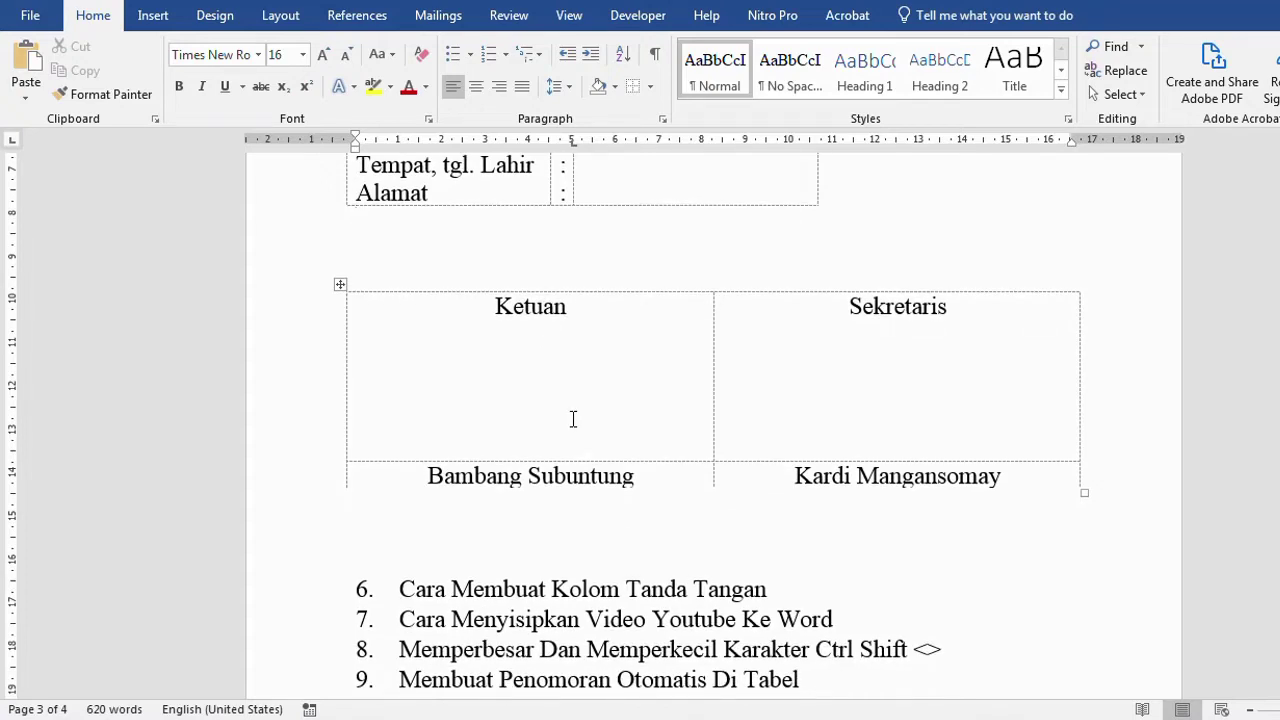
scroll(574, 419, down, 1)
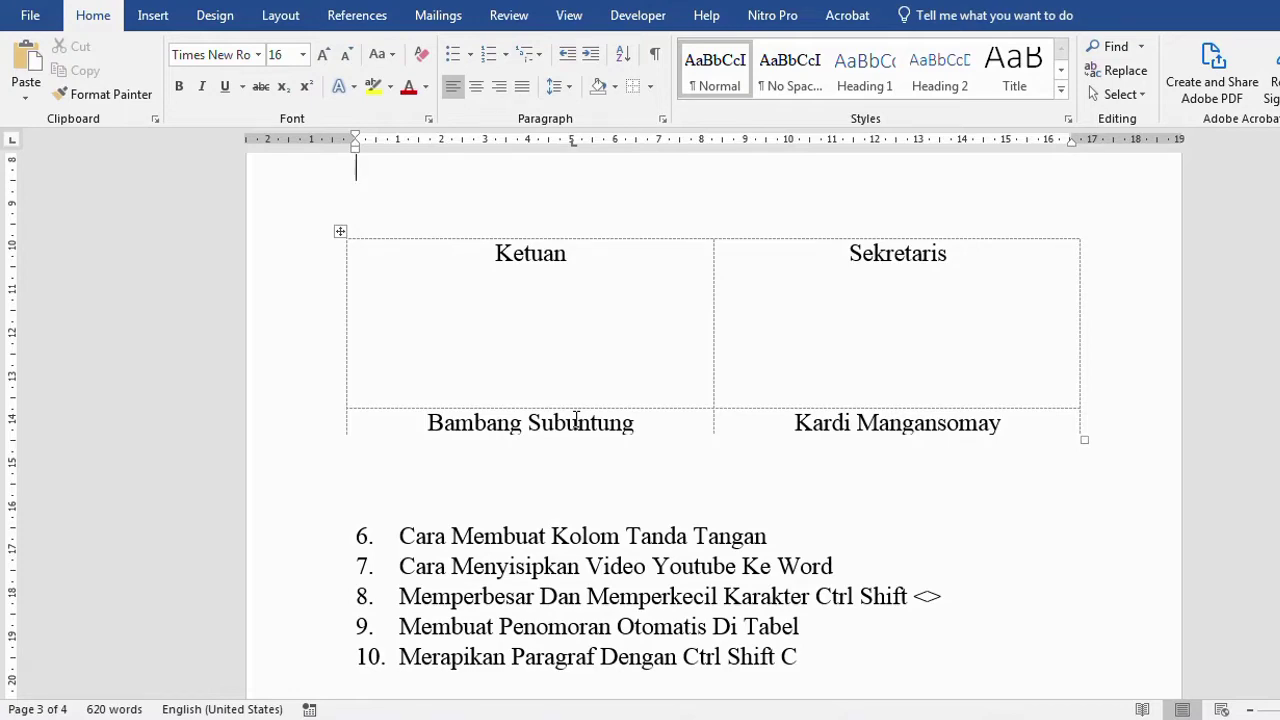
scroll(576, 419, down, 2)
scroll(576, 419, down, 1)
scroll(576, 419, down, 2)
scroll(576, 419, down, 1)
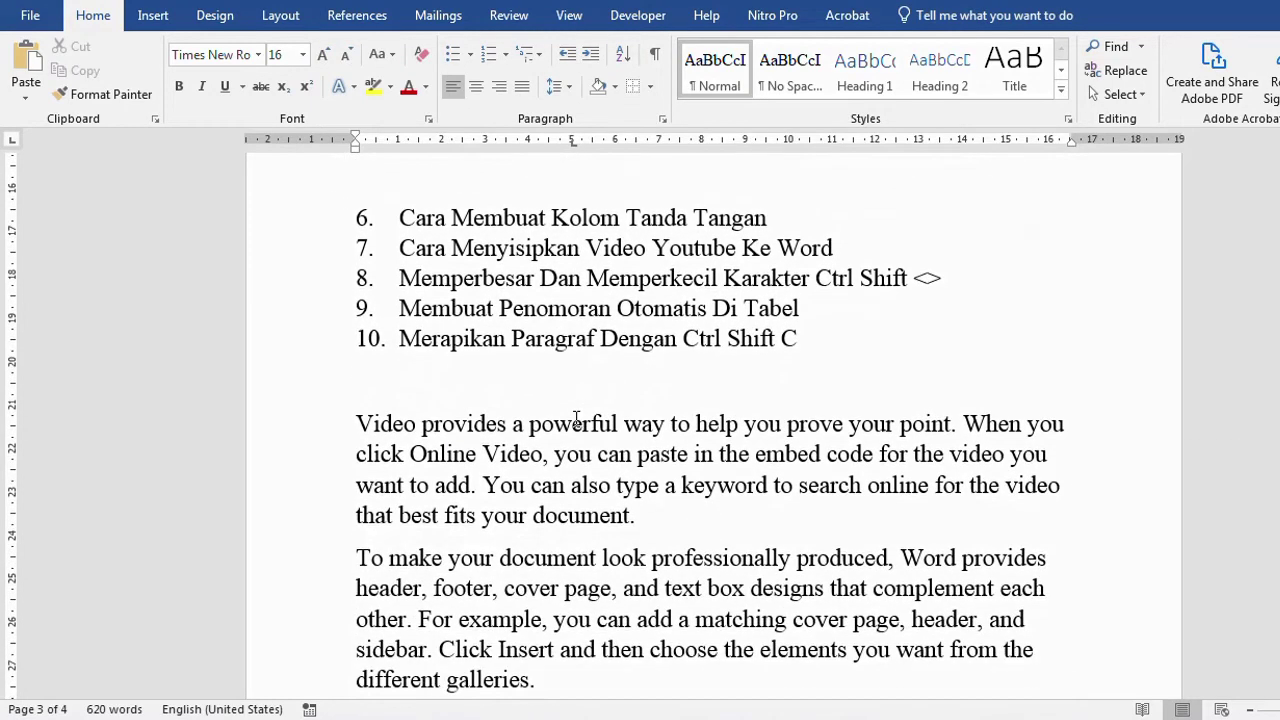
scroll(576, 419, down, 1)
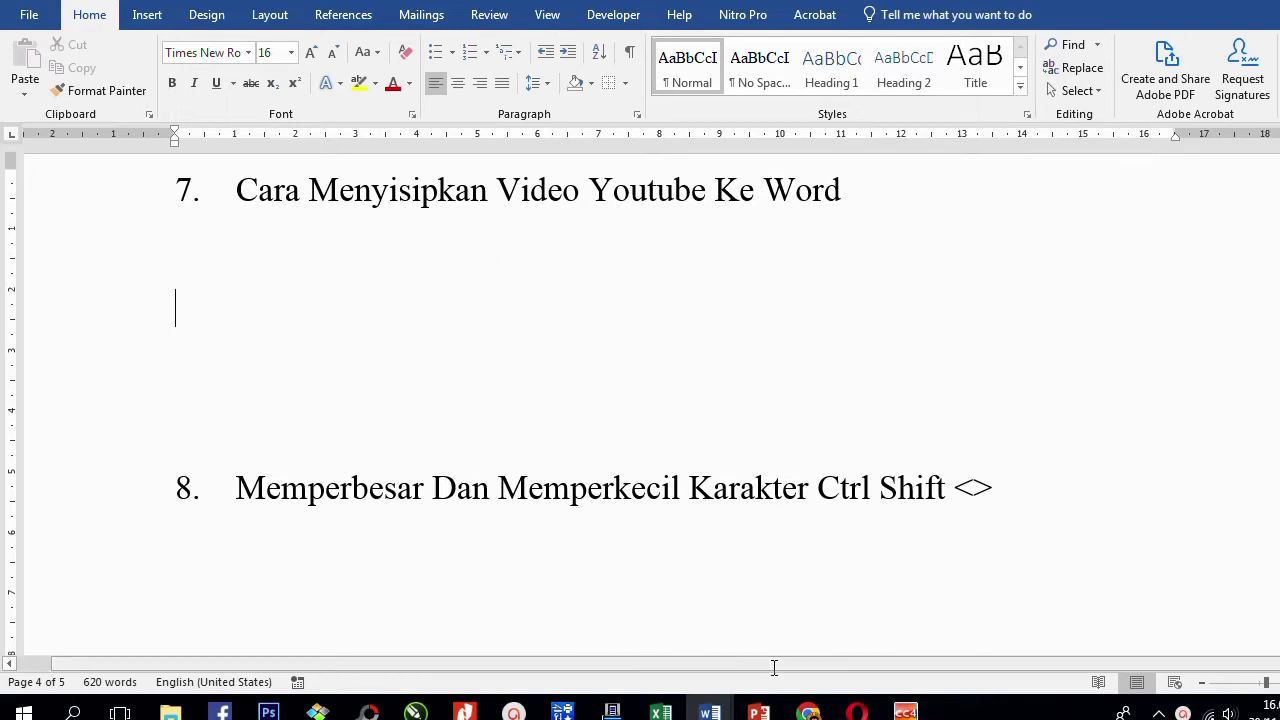
Copy the youtu.be share link of the channel's first video, Bisnis Kuliner Nekat Prindavan.
click(808, 711)
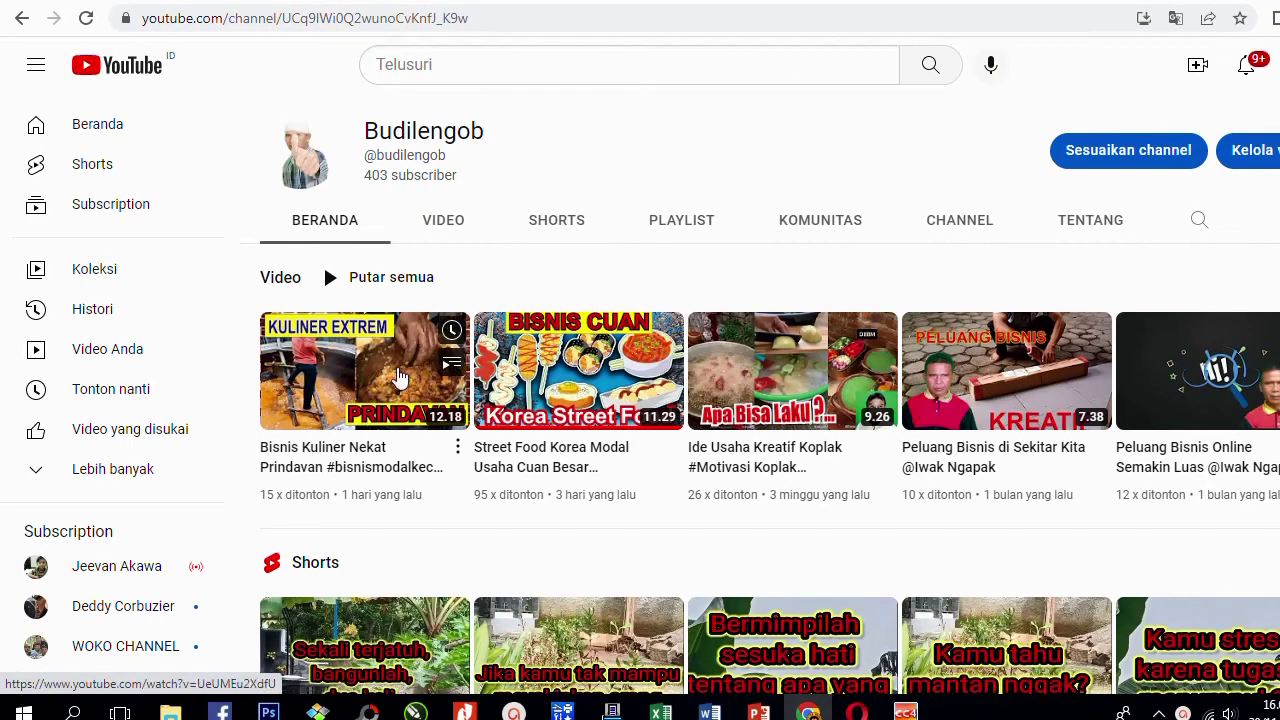
mouse_move(364, 371)
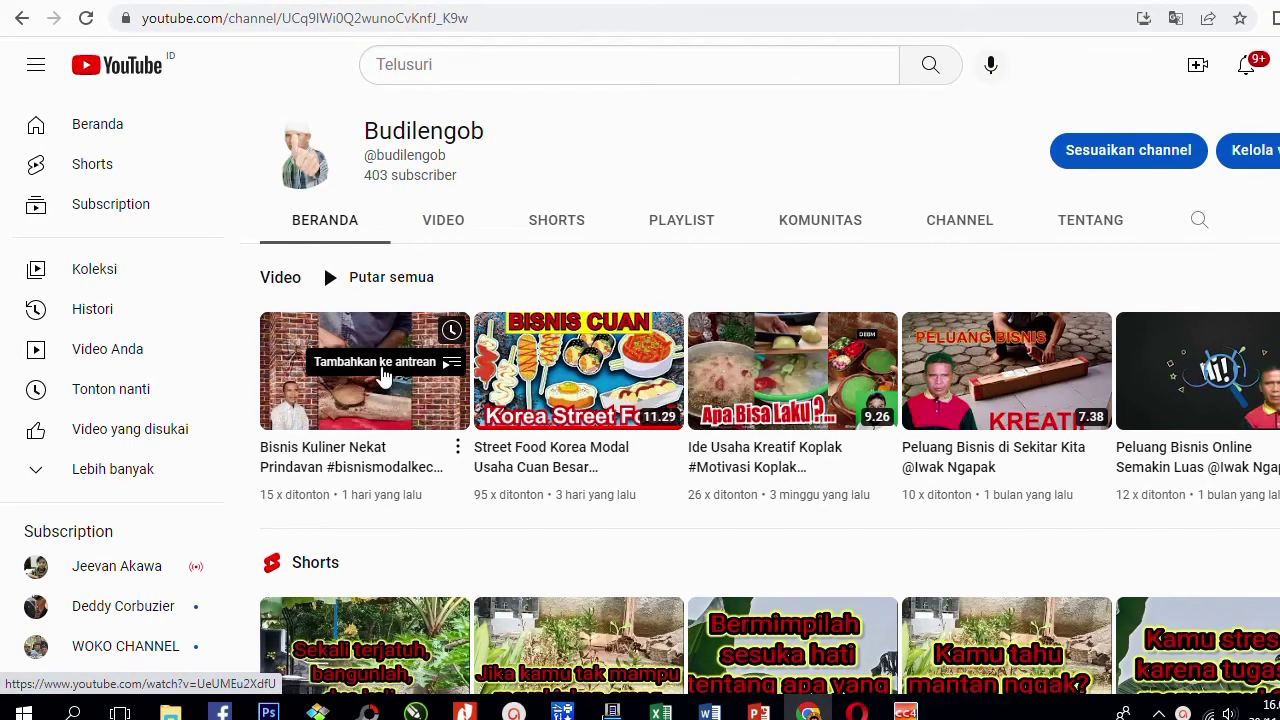
click(382, 390)
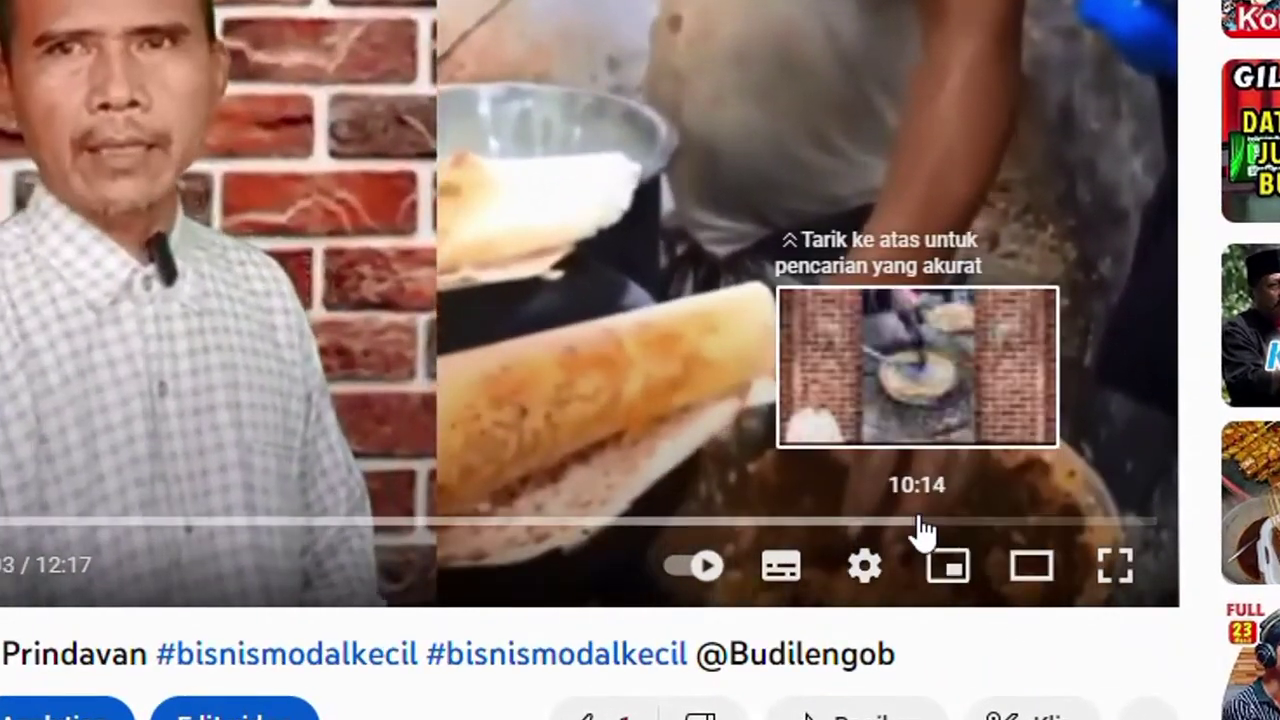
scroll(920, 531, down, 2)
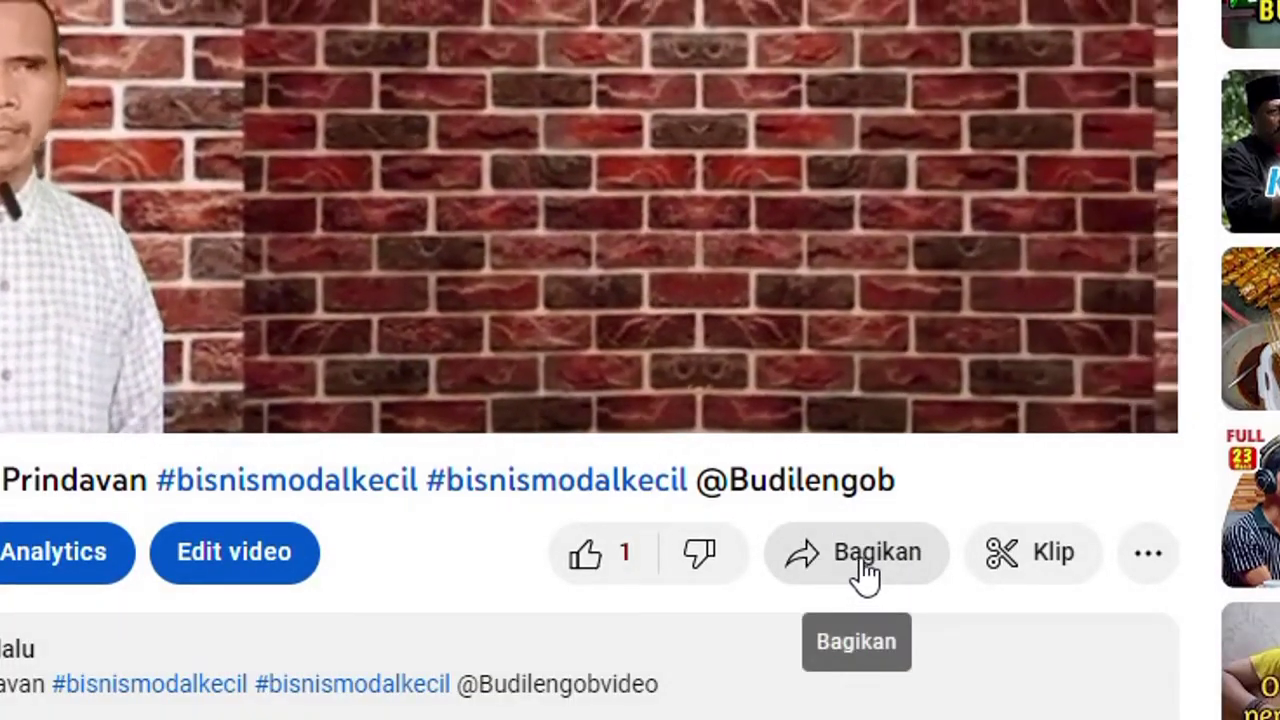
click(862, 570)
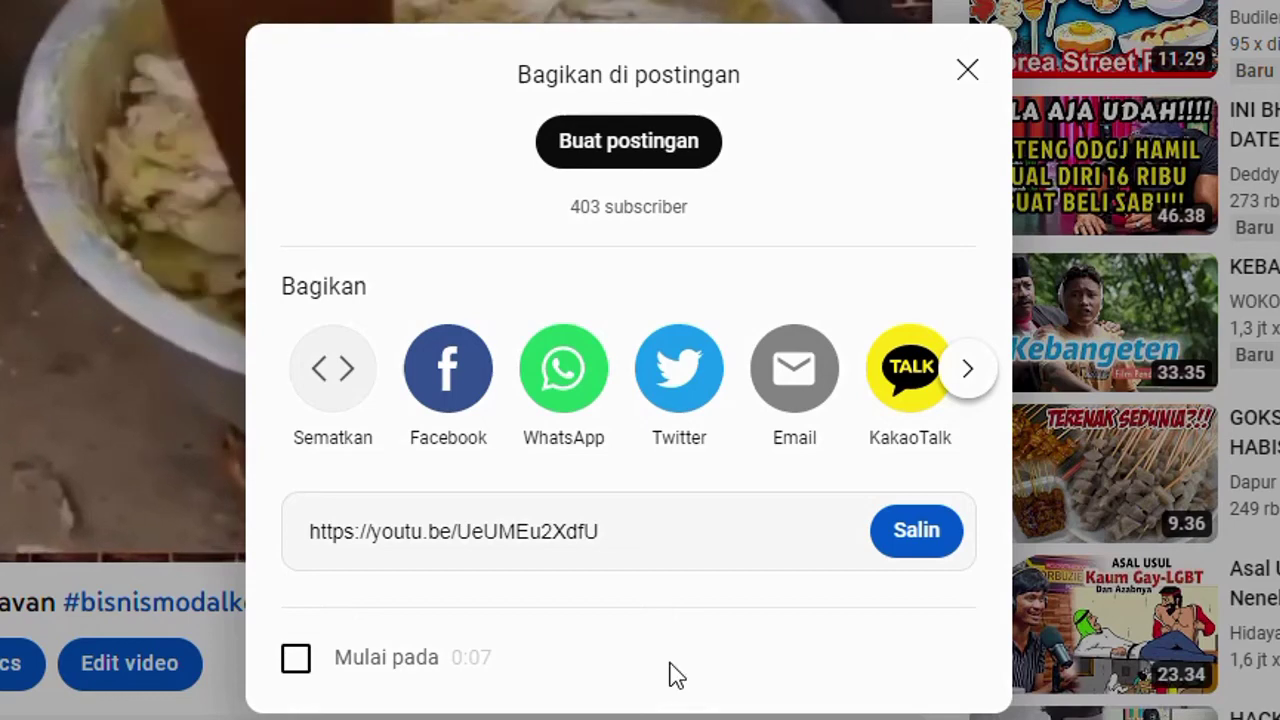
click(930, 545)
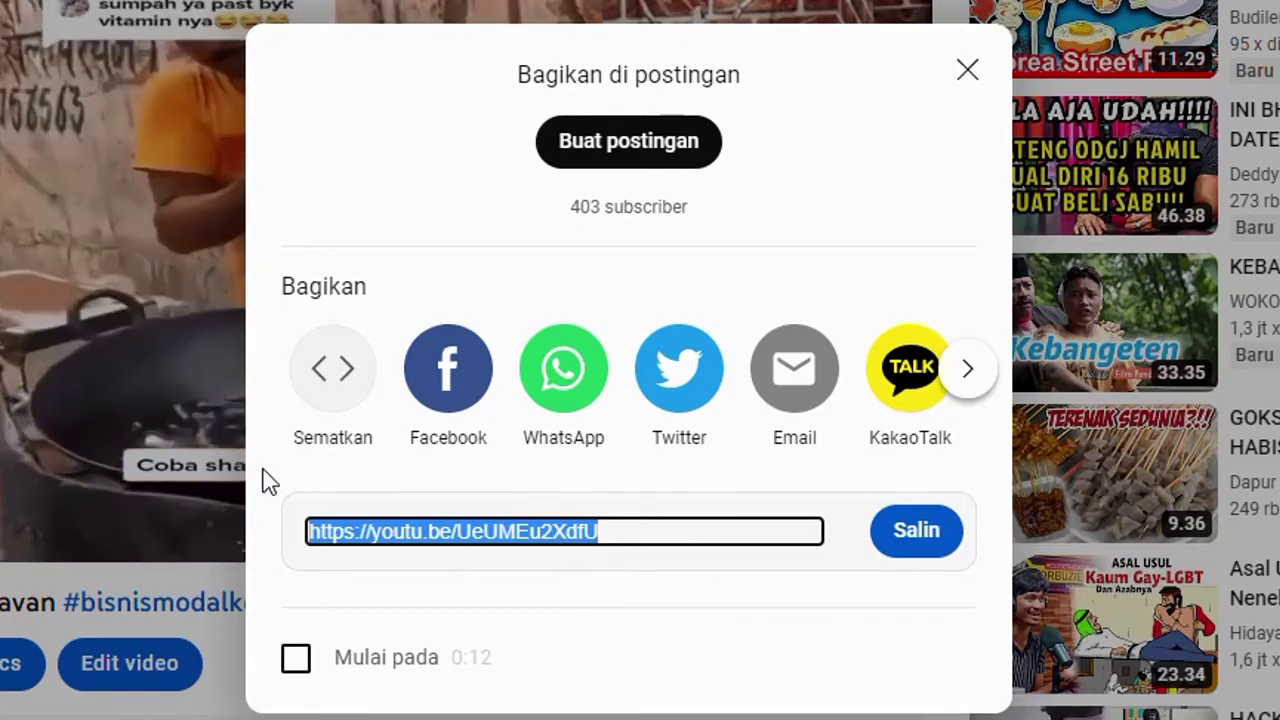
click(230, 482)
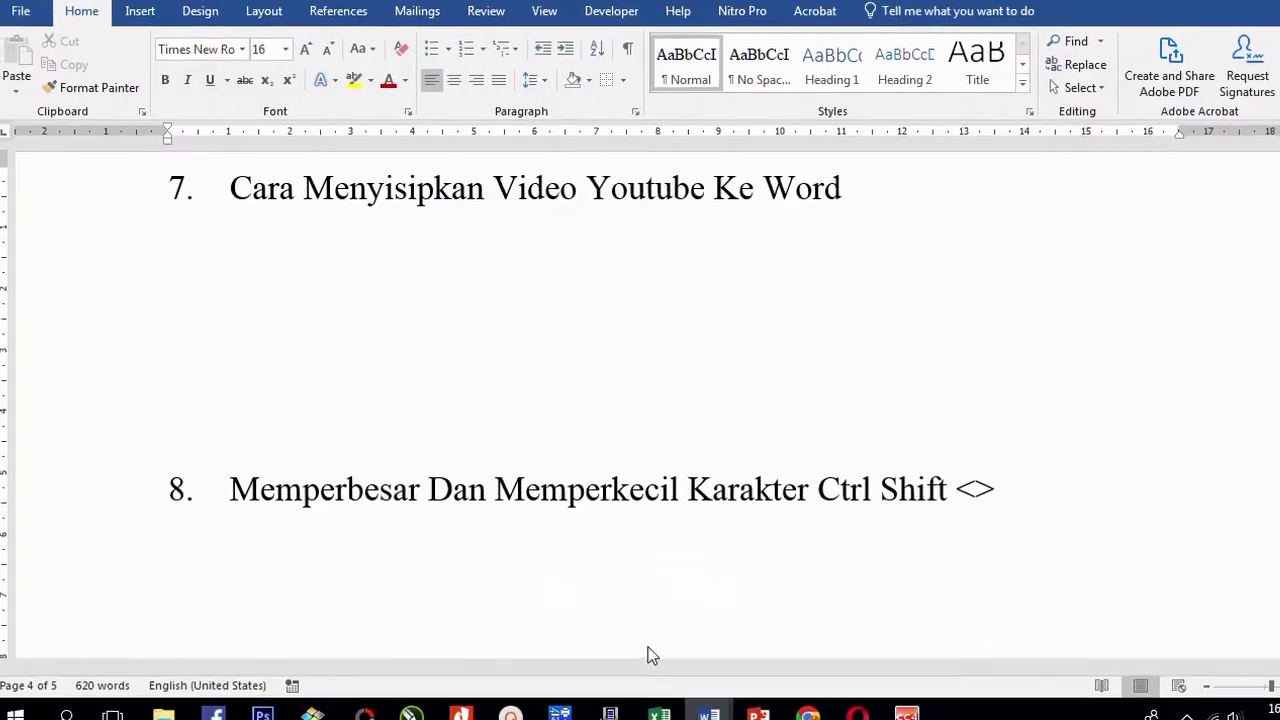
Create a new blank document containing the line 'Seprti Video berikut ini :'.
click(646, 654)
key(ctrl+n)
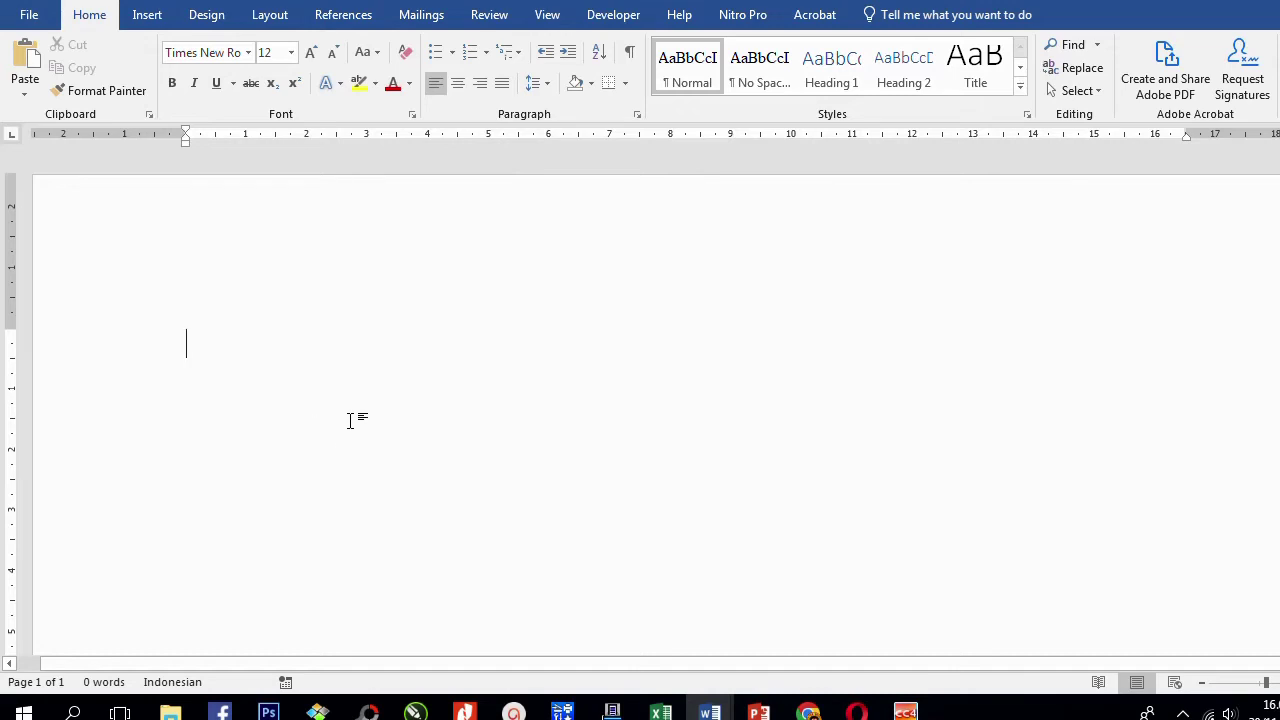
text(Seprti Video berikut ini :)
key(Return)
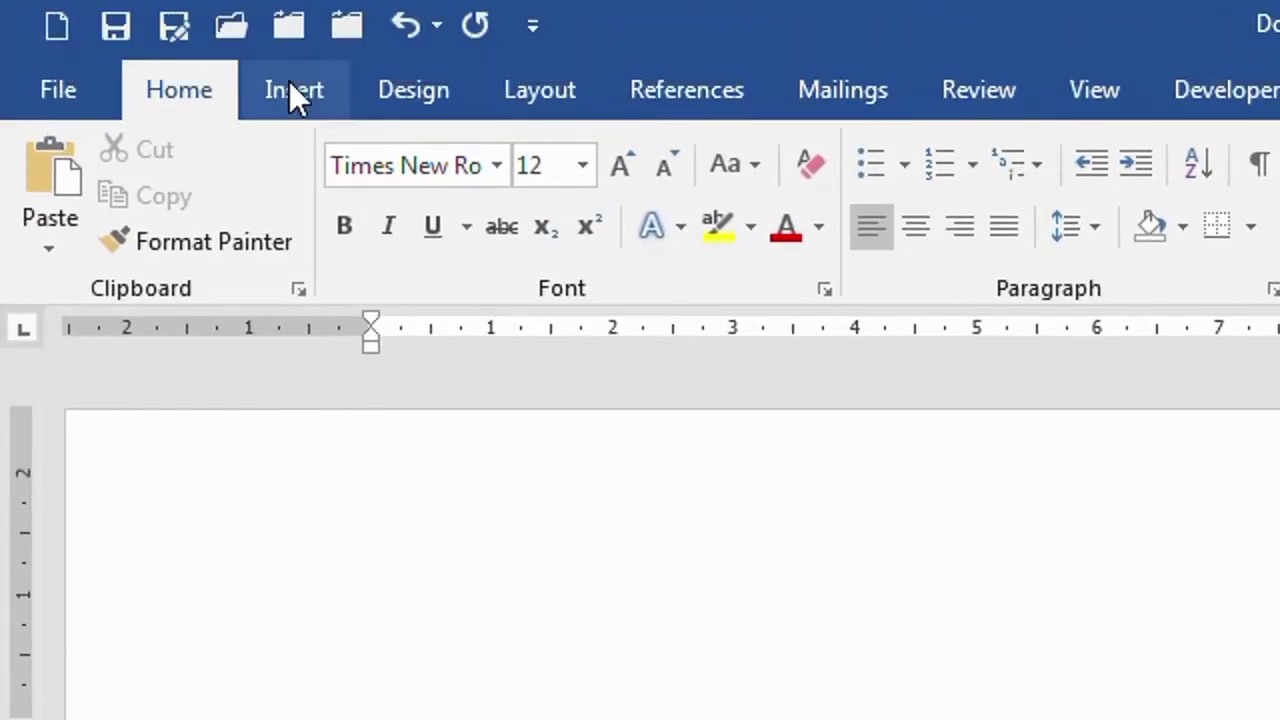
Embed the Prindavan YouTube video below the line via Online Video using the pasted link.
click(292, 92)
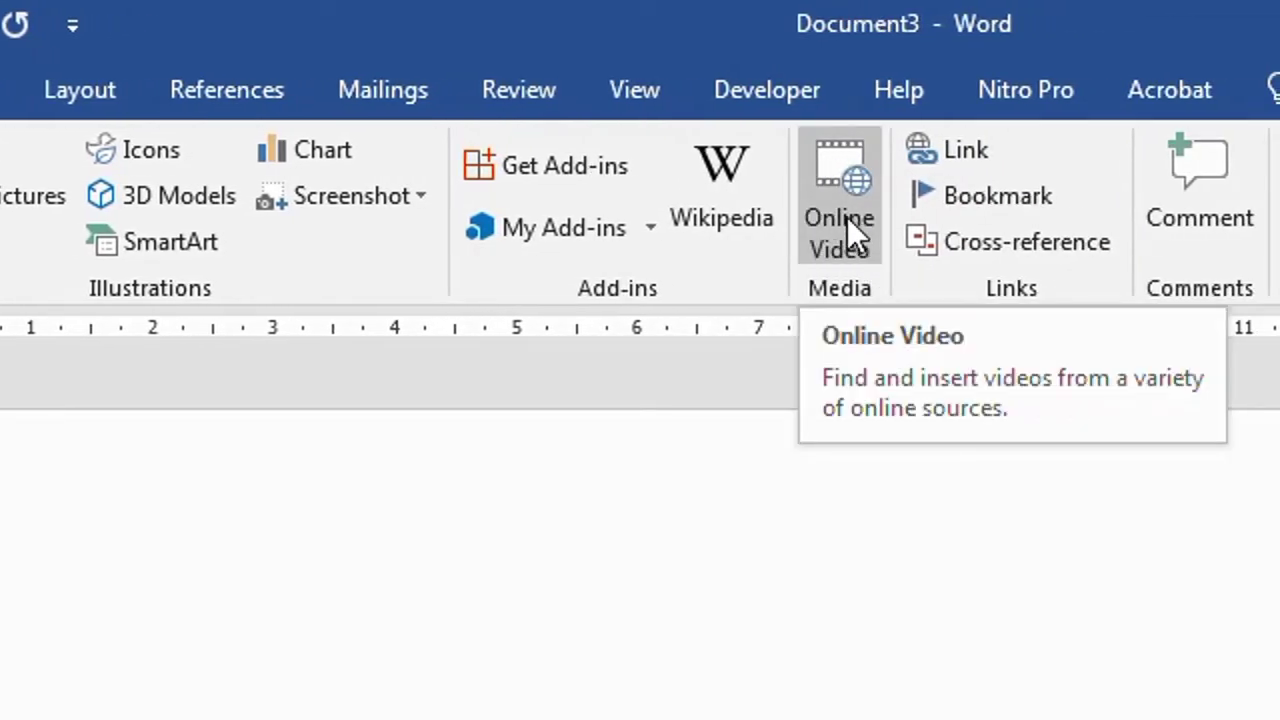
click(847, 217)
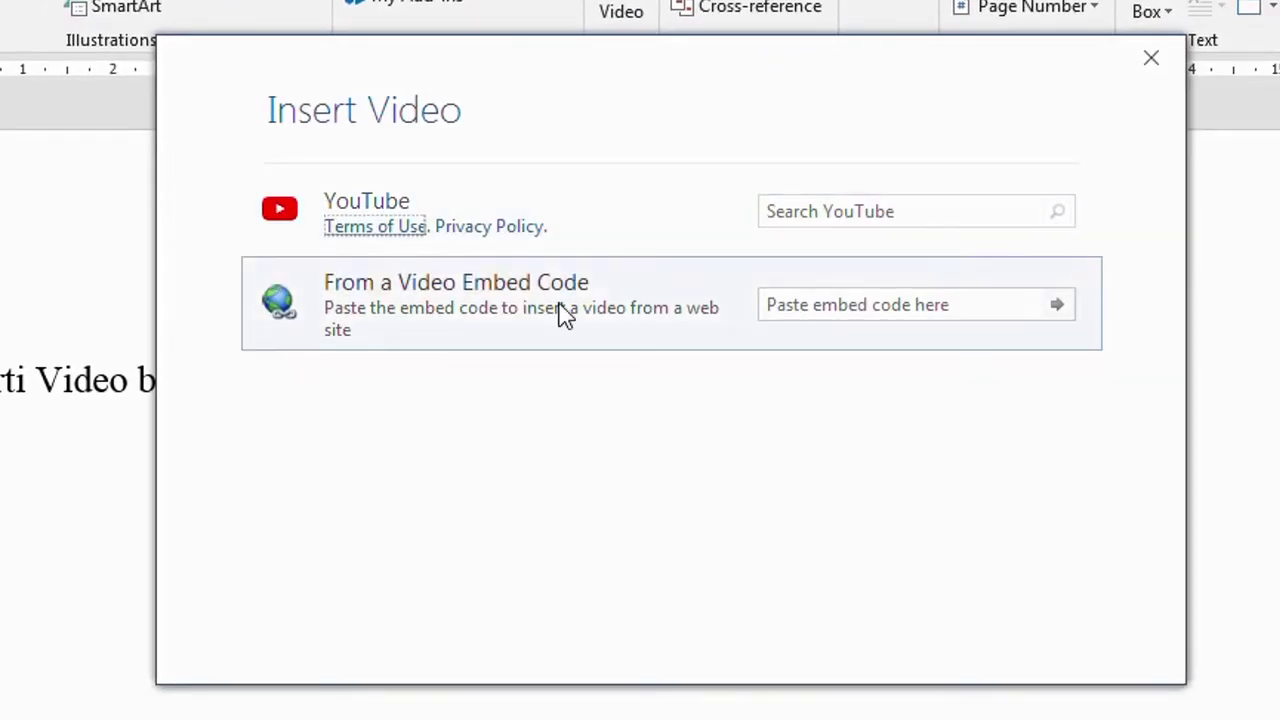
click(791, 211)
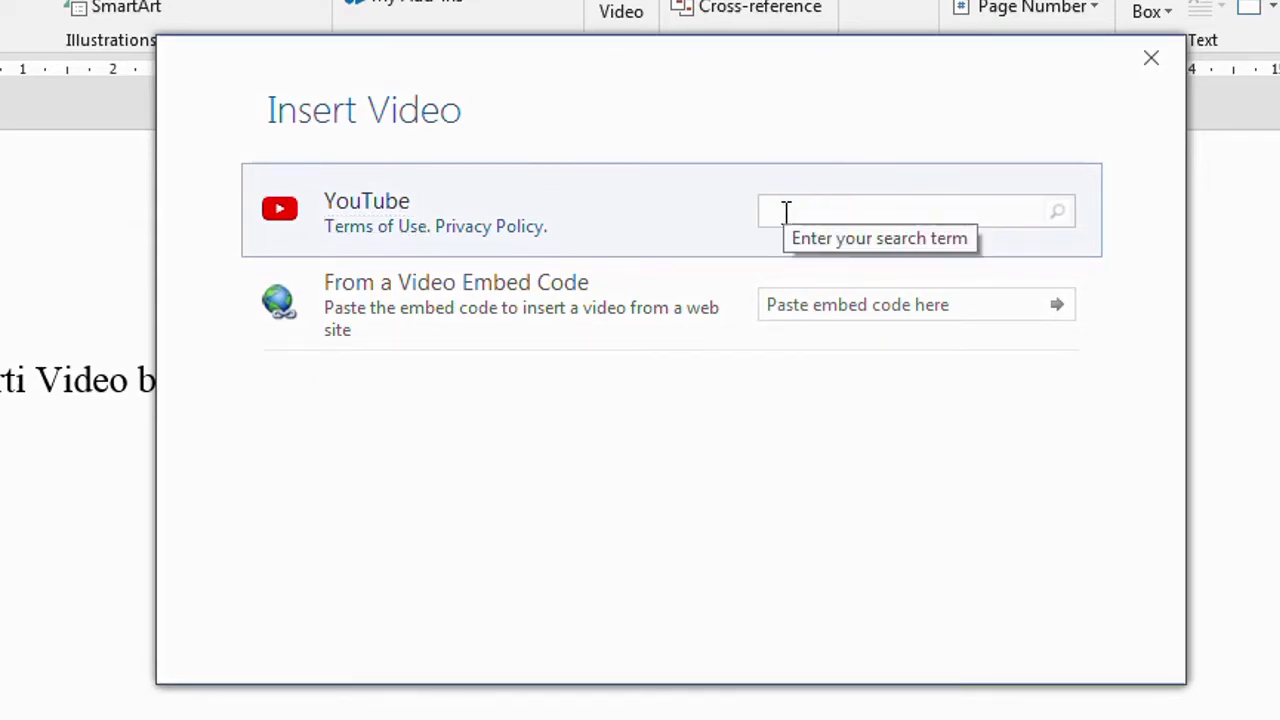
text(https://youtu.be/UeUMEu2XdfU)
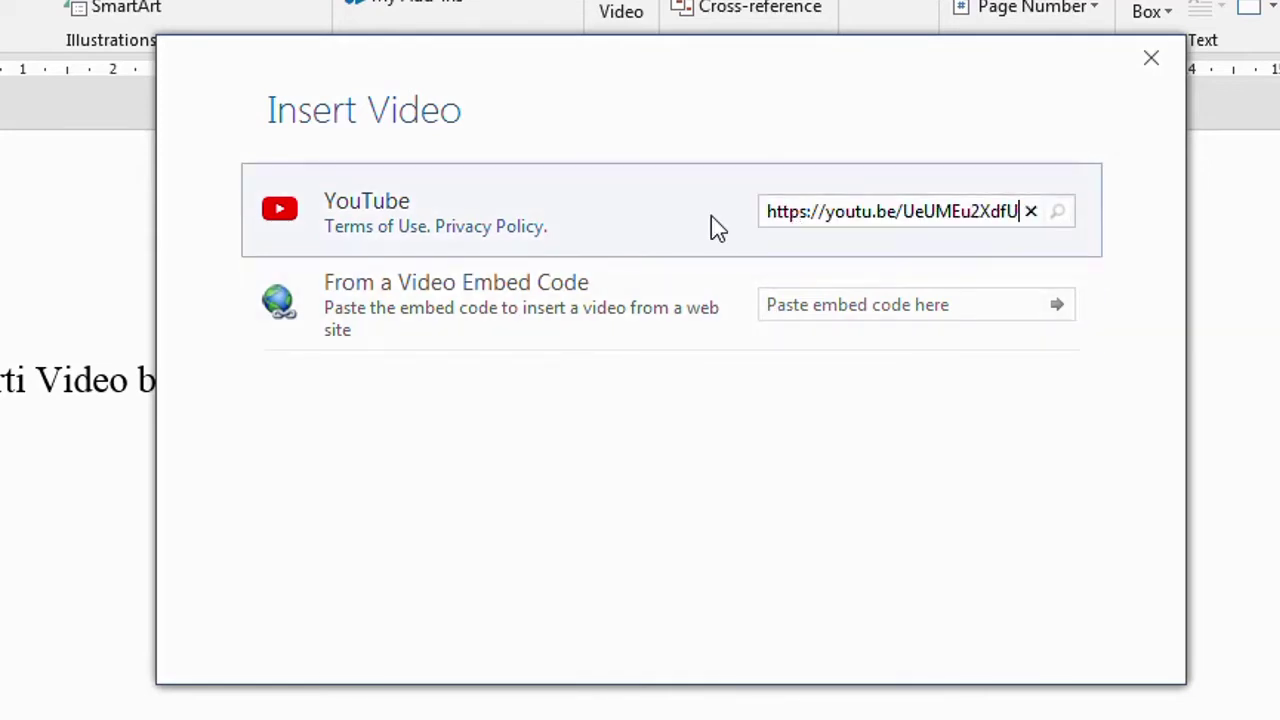
key(Return)
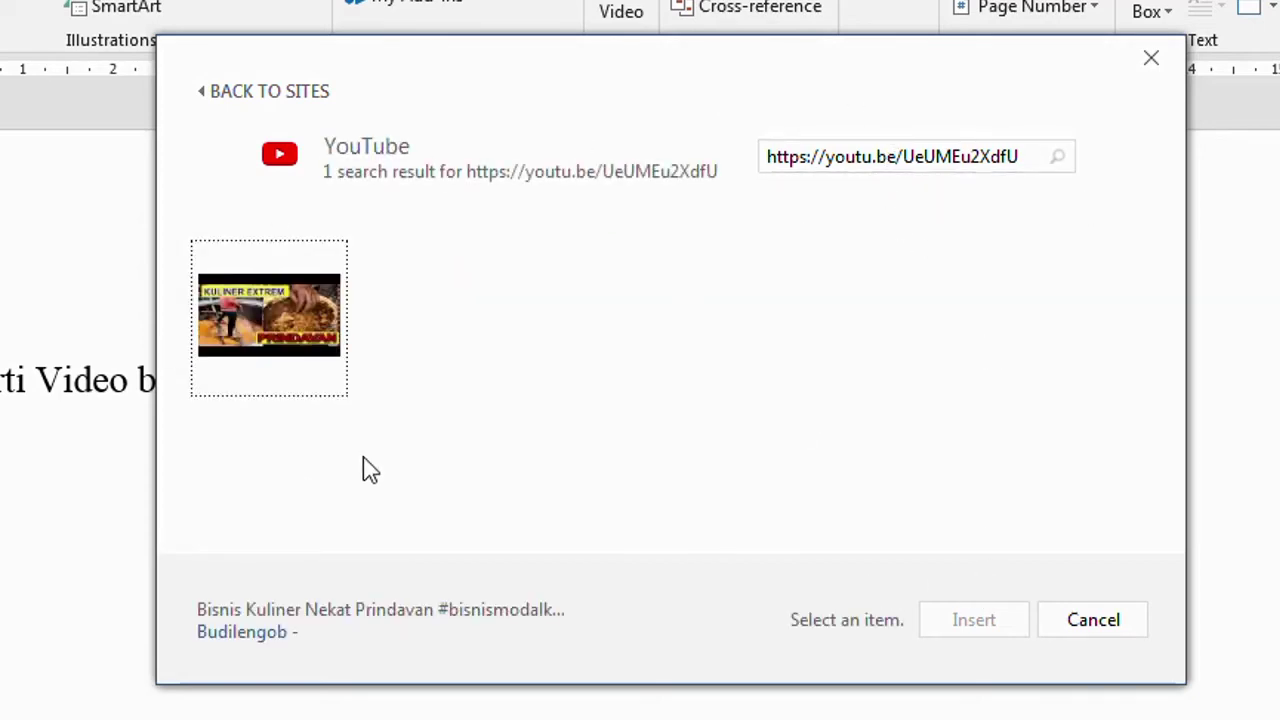
mouse_move(269, 315)
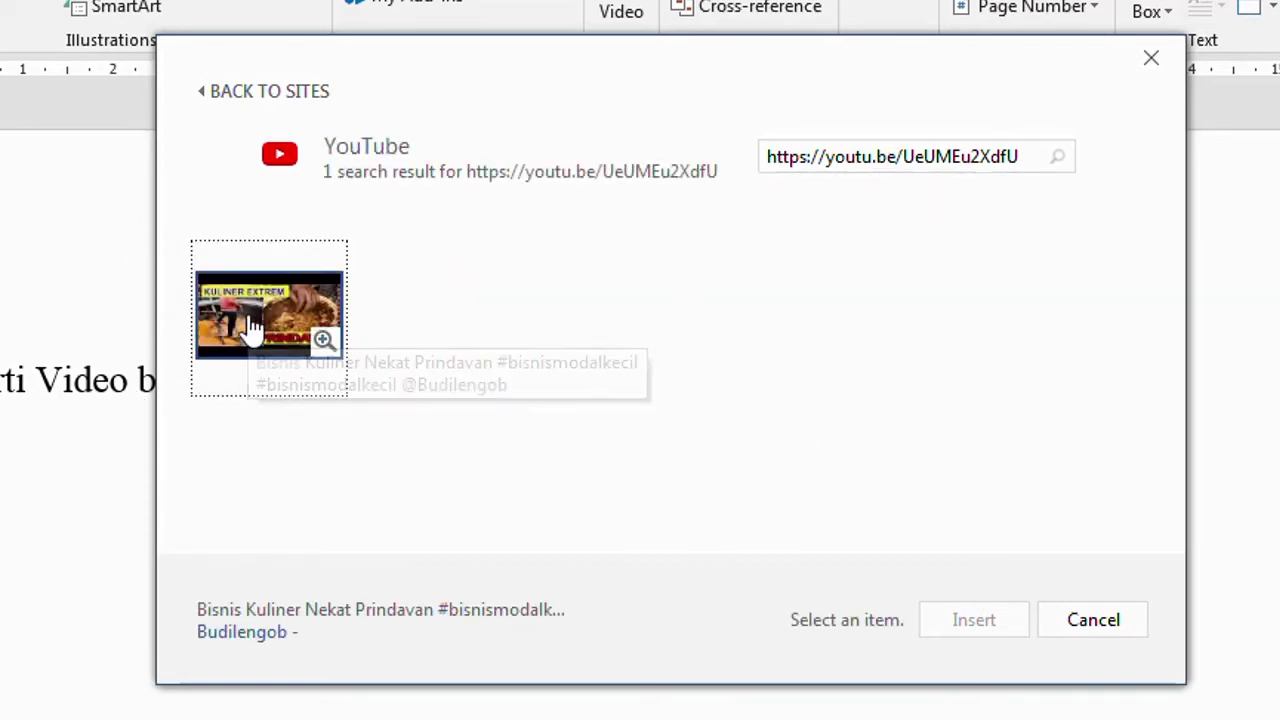
click(250, 325)
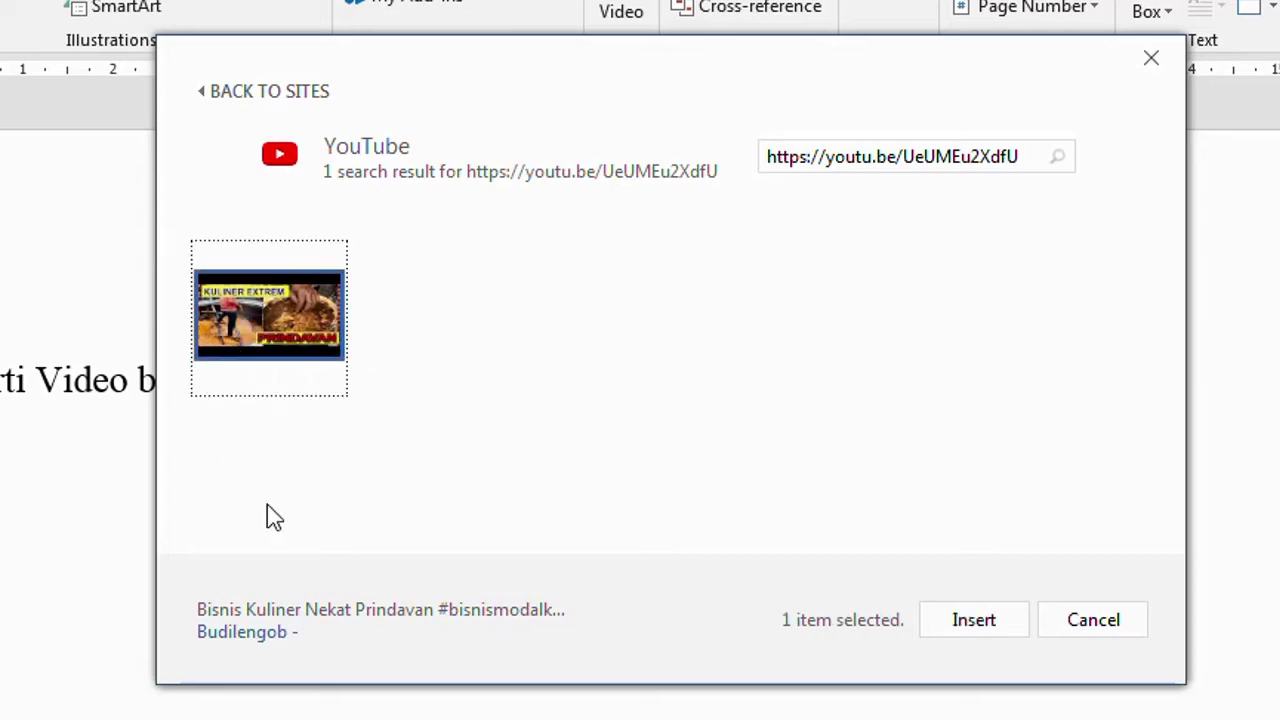
click(966, 641)
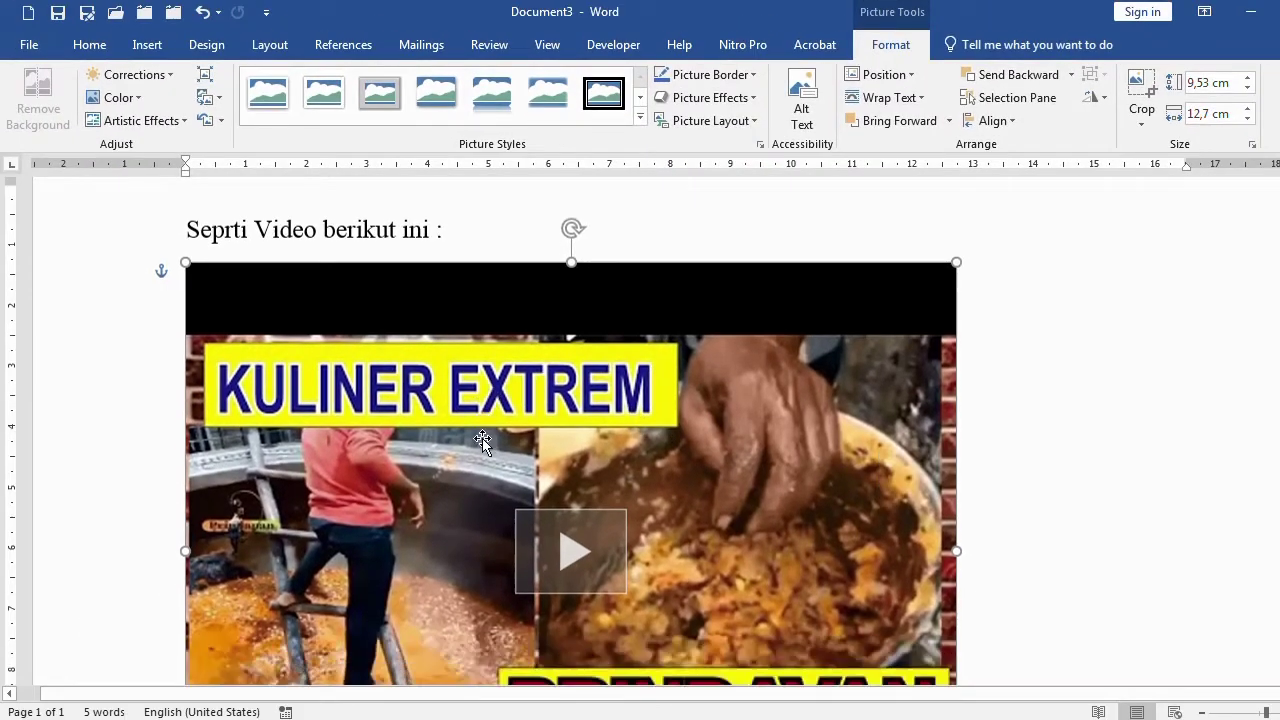
Play the embedded video inside Word, then close the player.
scroll(487, 434, down, 5)
scroll(548, 468, up, 4)
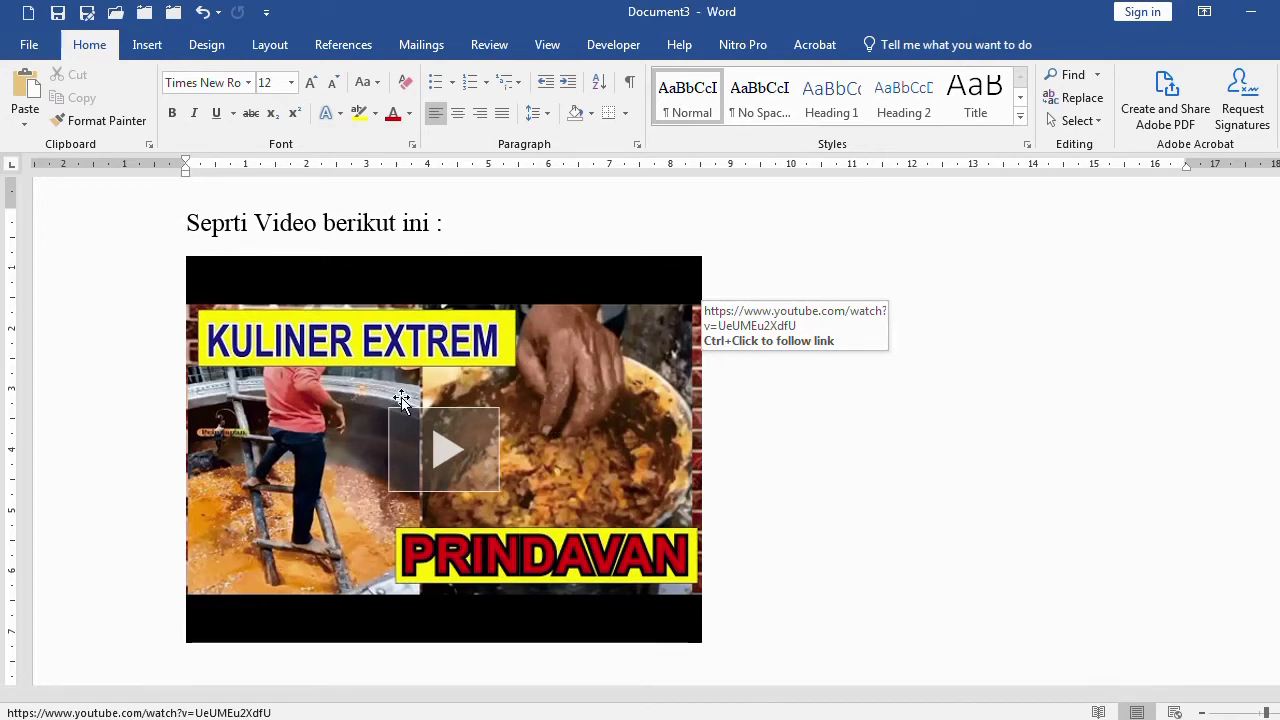
click(446, 457)
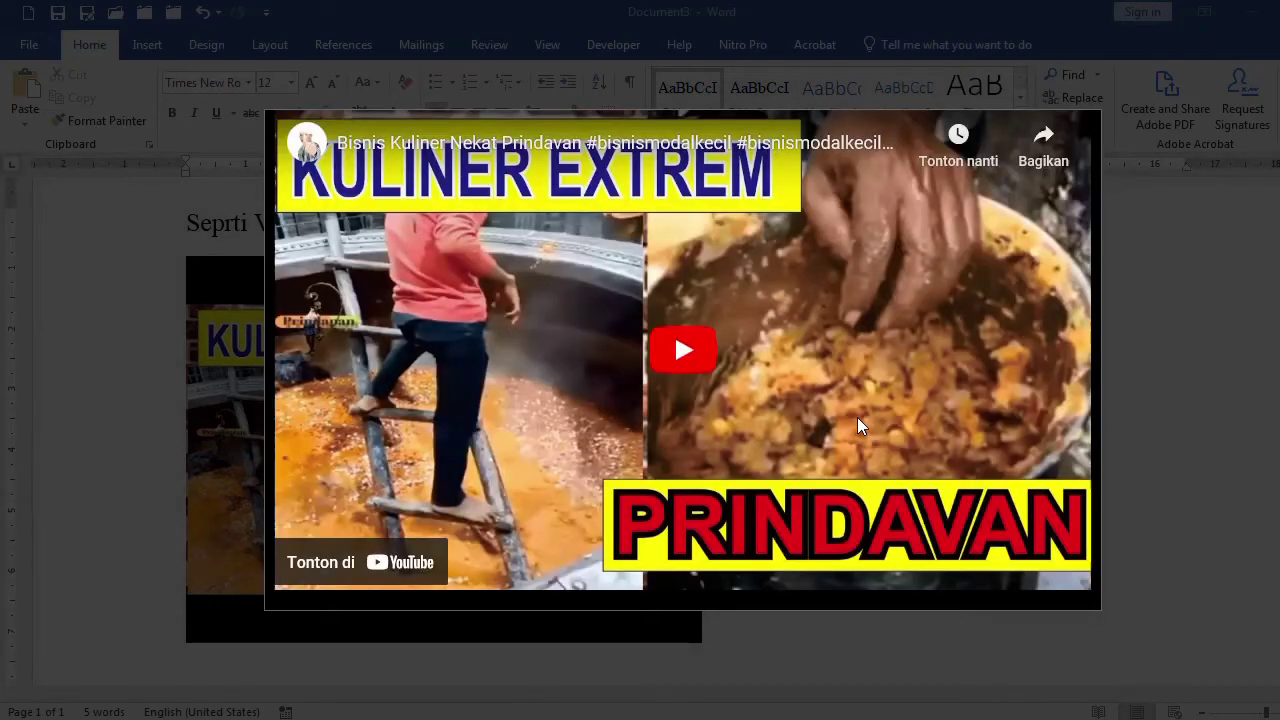
click(681, 352)
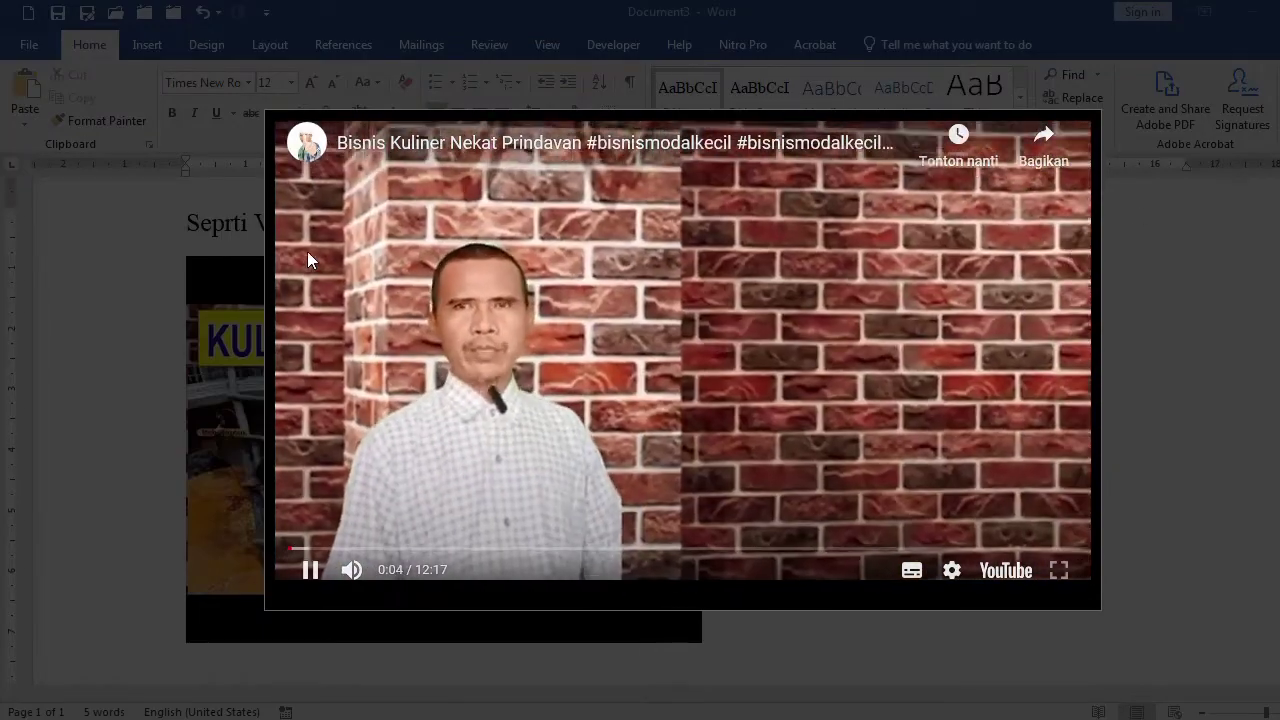
key(Escape)
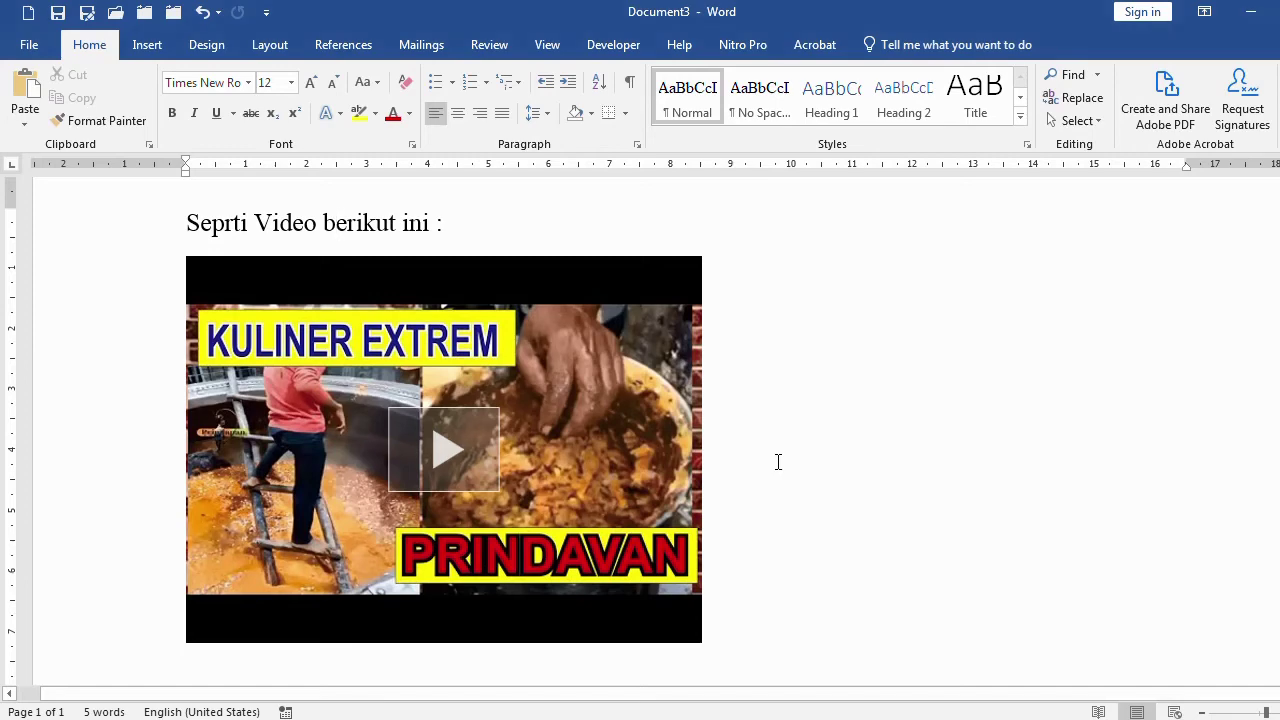
scroll(752, 585, down, 4)
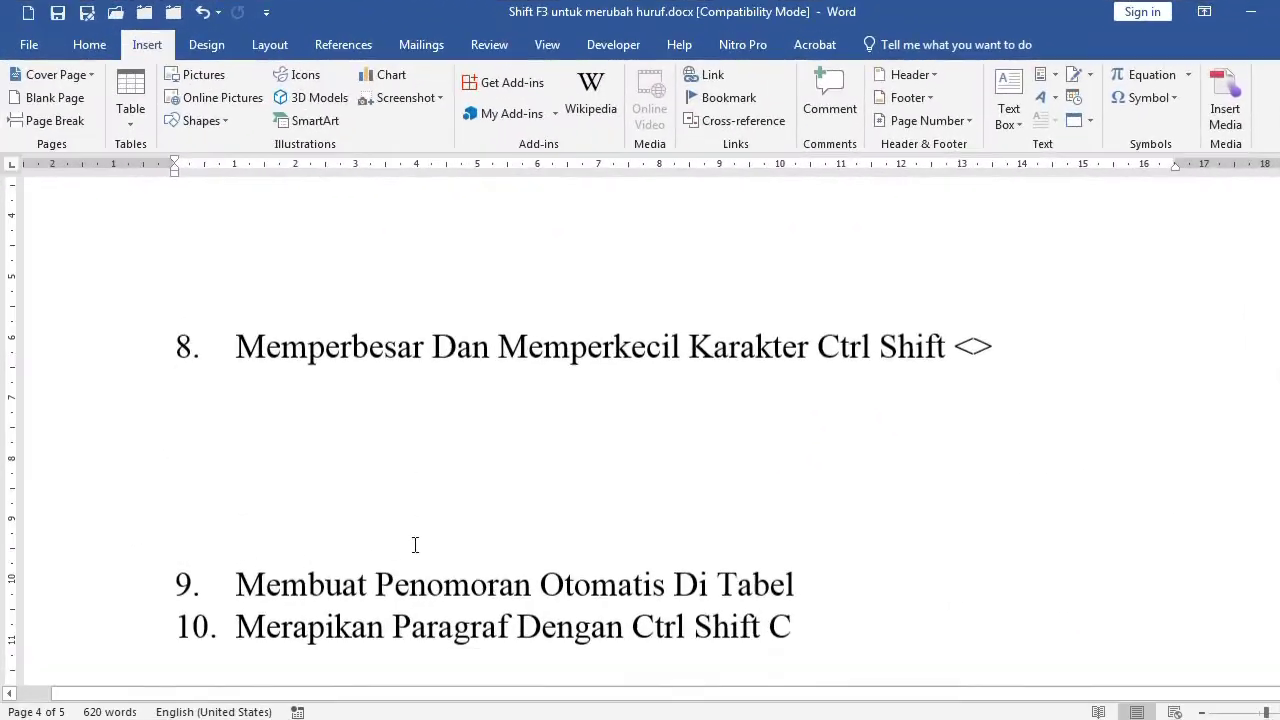
Resize the item 8 heading with Ctrl+Shift+> and Ctrl+Shift+< until it wraps onto two lines.
scroll(415, 544, down, 1)
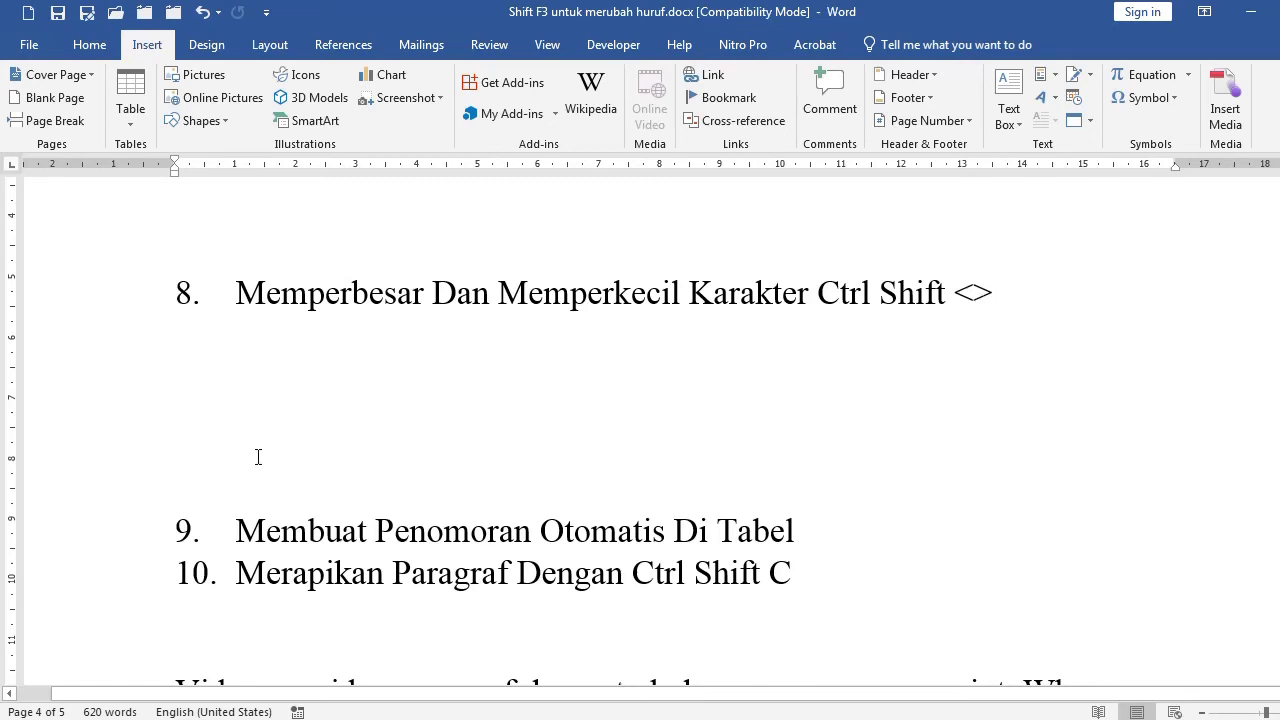
scroll(234, 423, down, 1)
scroll(57, 297, up, 1)
click(57, 295)
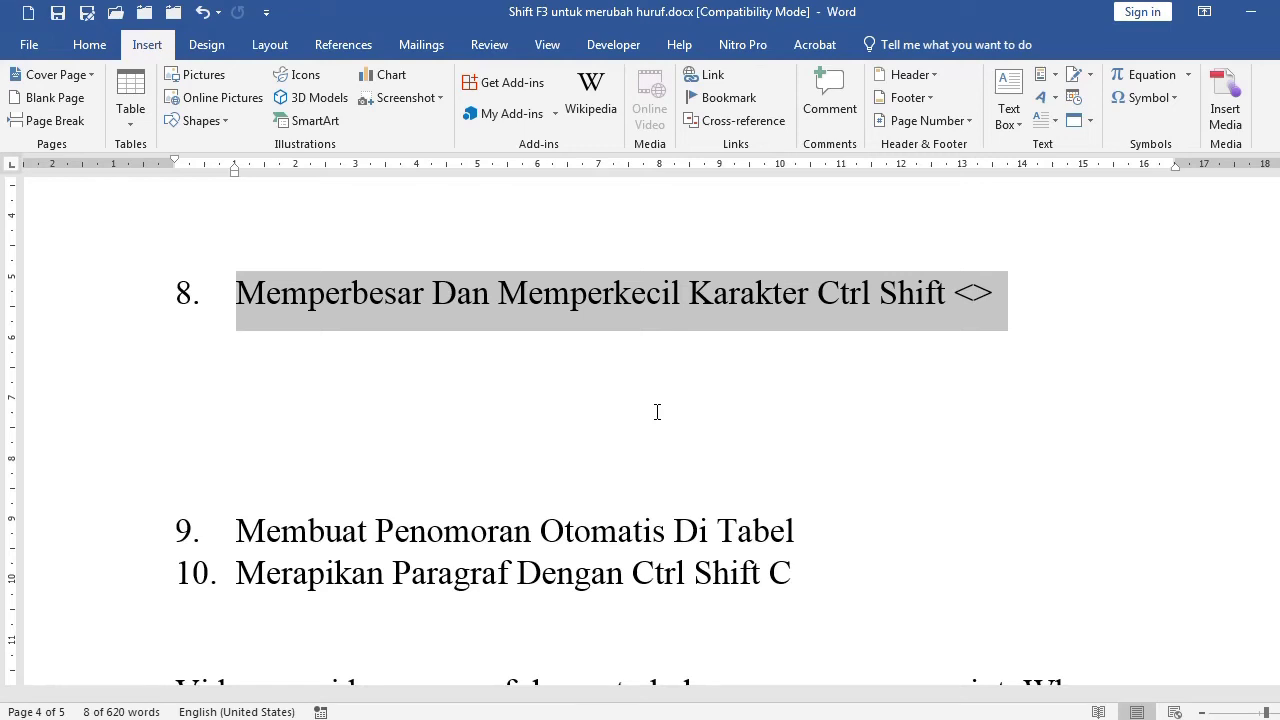
key(ctrl+shift+period)
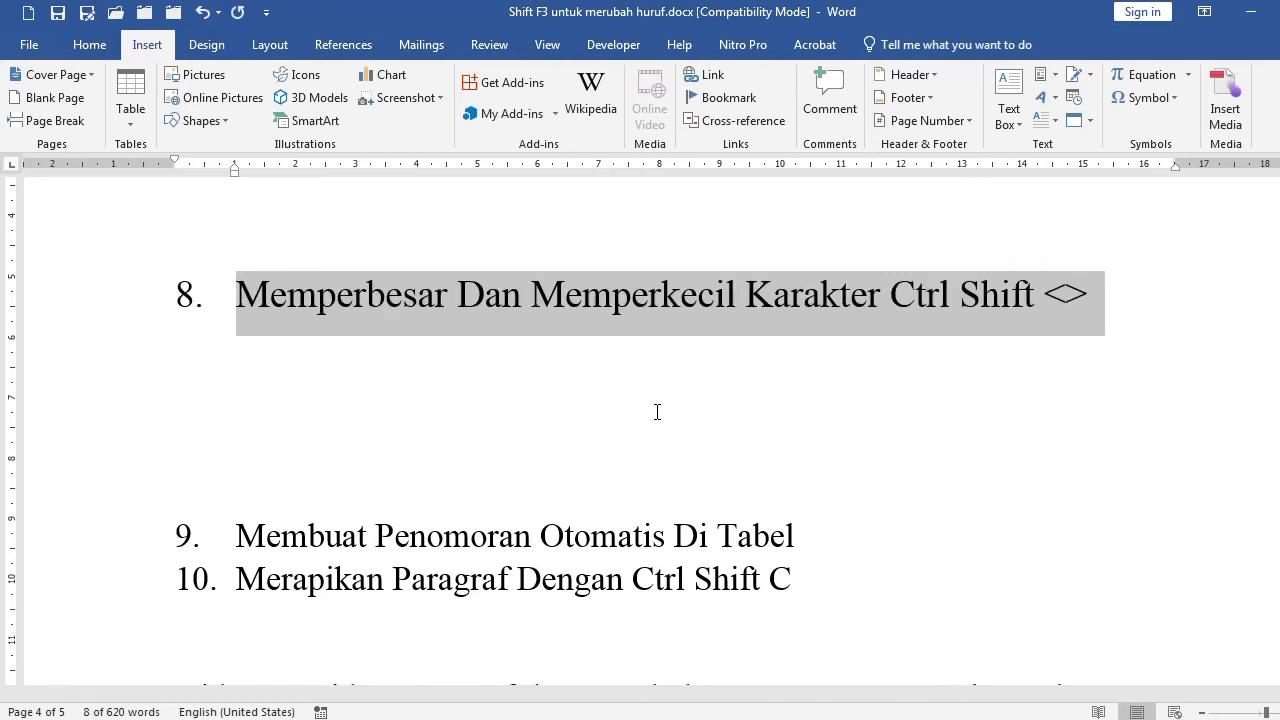
key(ctrl+shift+period)
key(ctrl+shift+period)
key(ctrl+shift+period)
key(ctrl+shift+period)
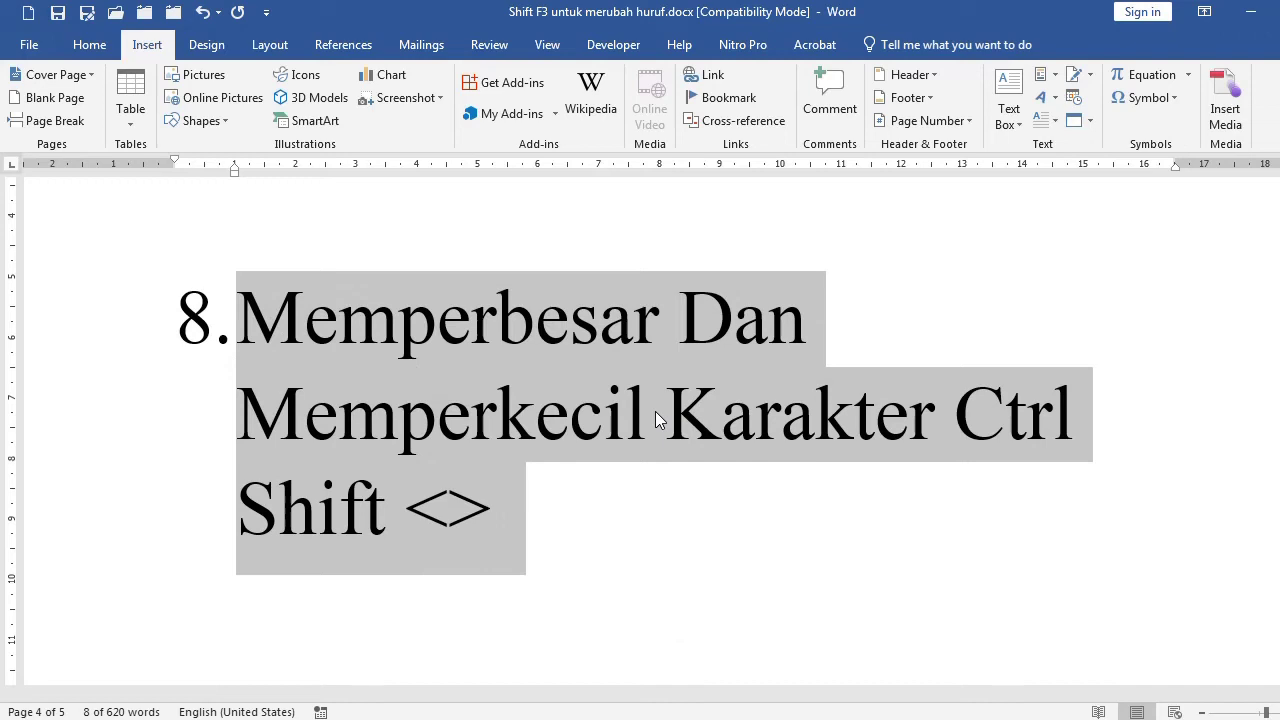
key(ctrl+shift+comma)
key(ctrl+shift+comma)
key(ctrl+shift+comma)
key(ctrl+shift+comma)
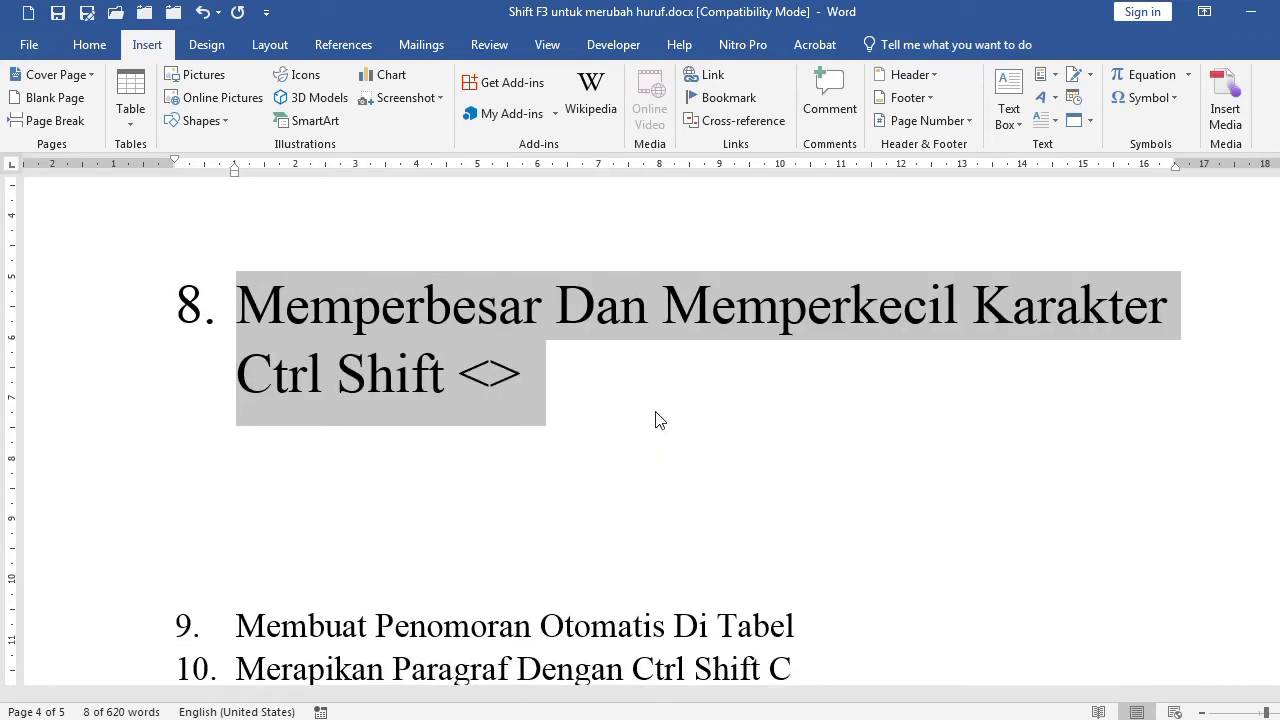
key(ctrl+shift+comma)
key(ctrl+shift+comma)
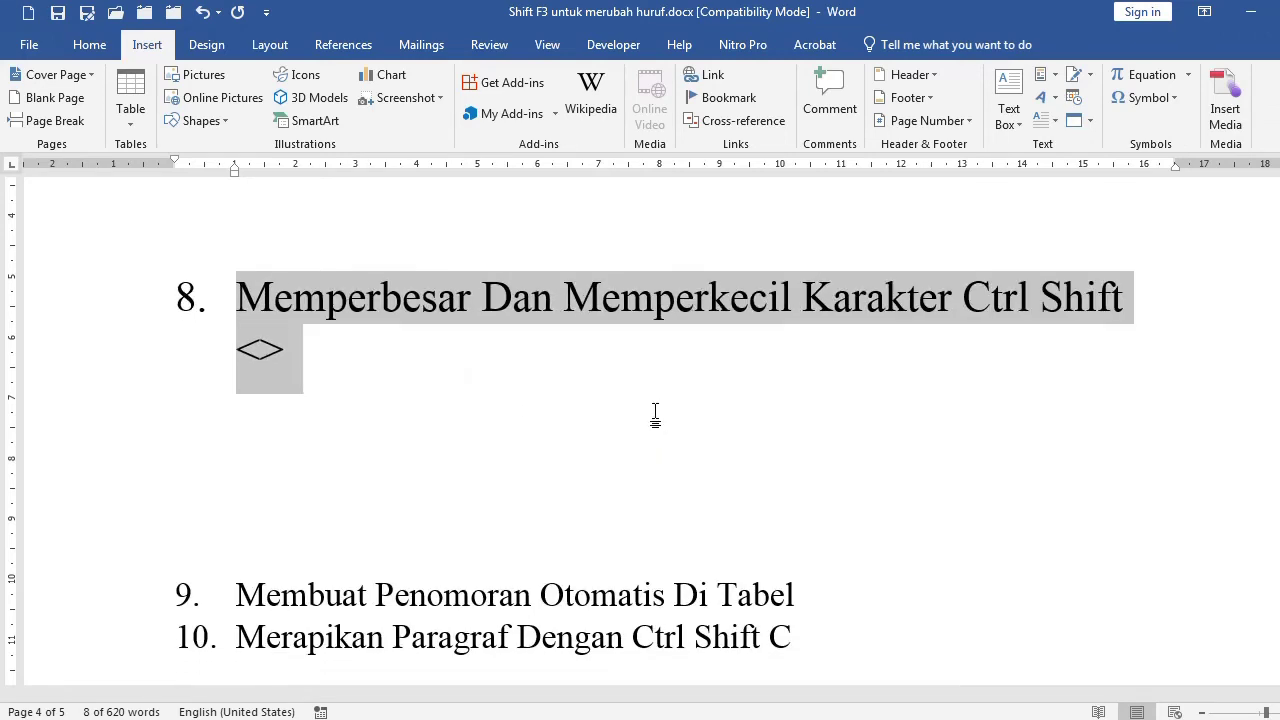
key(ctrl+shift+period)
key(ctrl+shift+period)
key(ctrl+shift+period)
key(ctrl+shift+period)
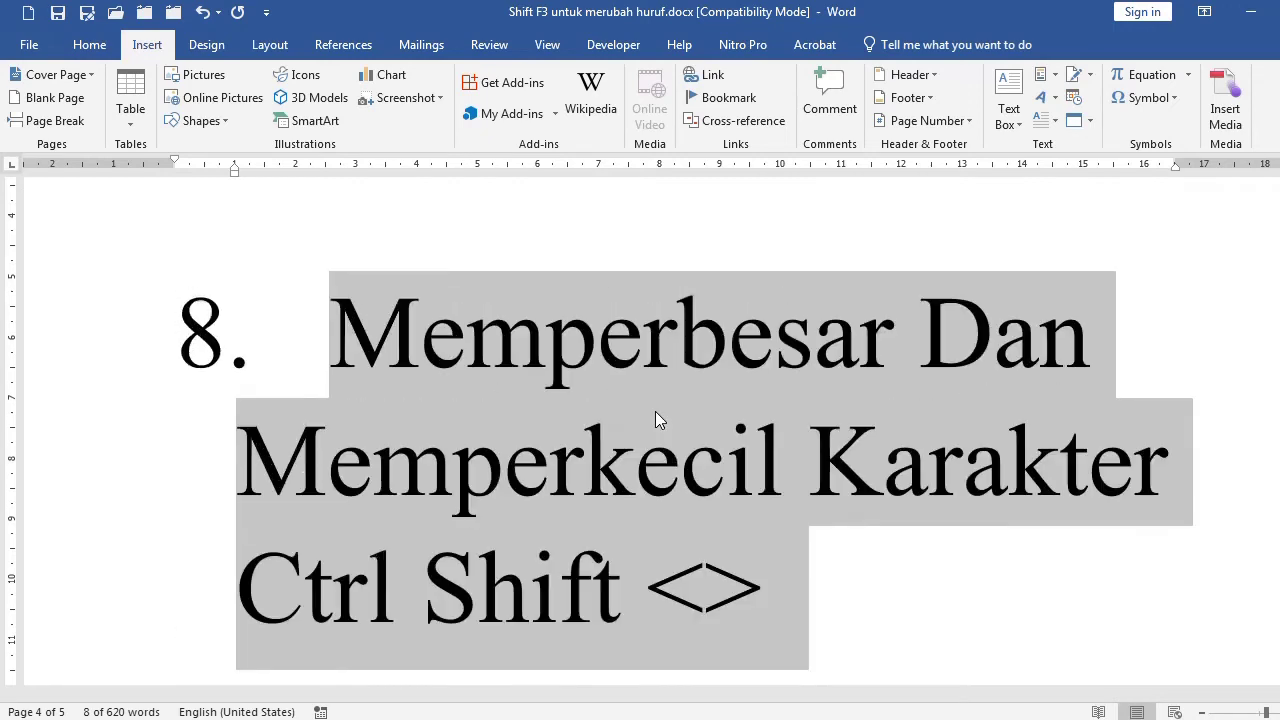
key(ctrl+shift+comma)
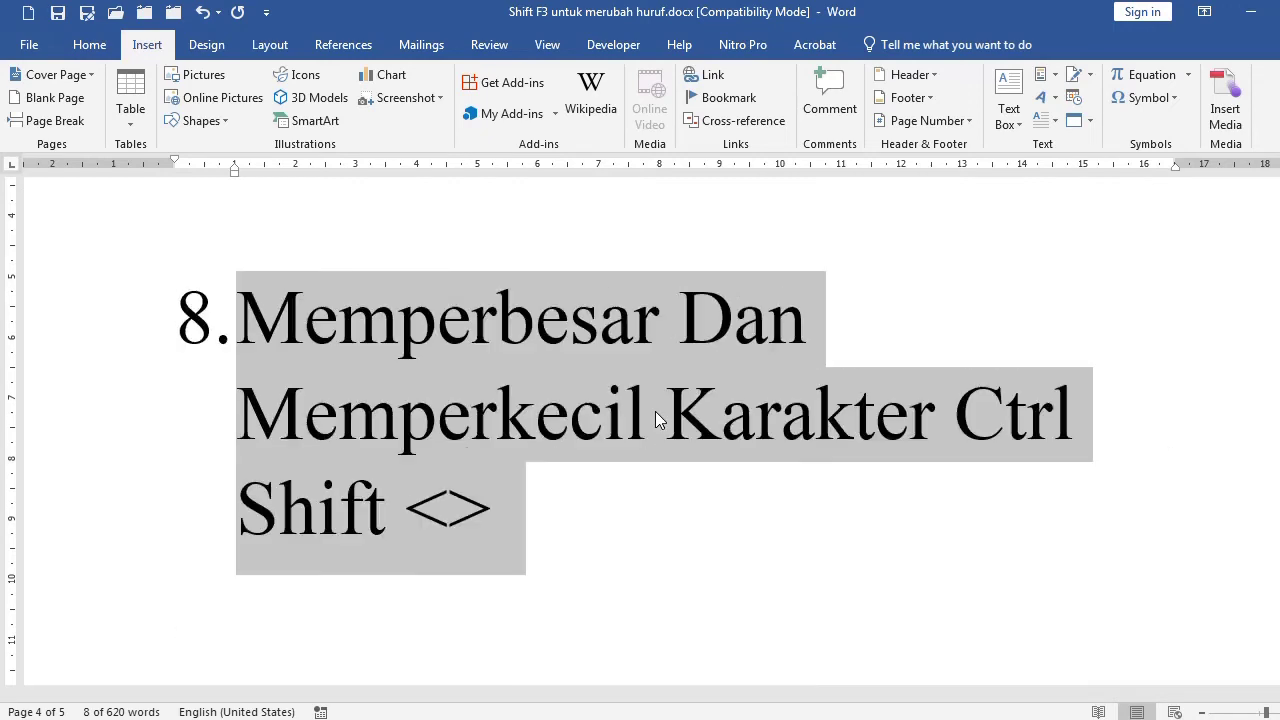
key(ctrl+shift+comma)
key(ctrl+shift+comma)
key(ctrl+shift+comma)
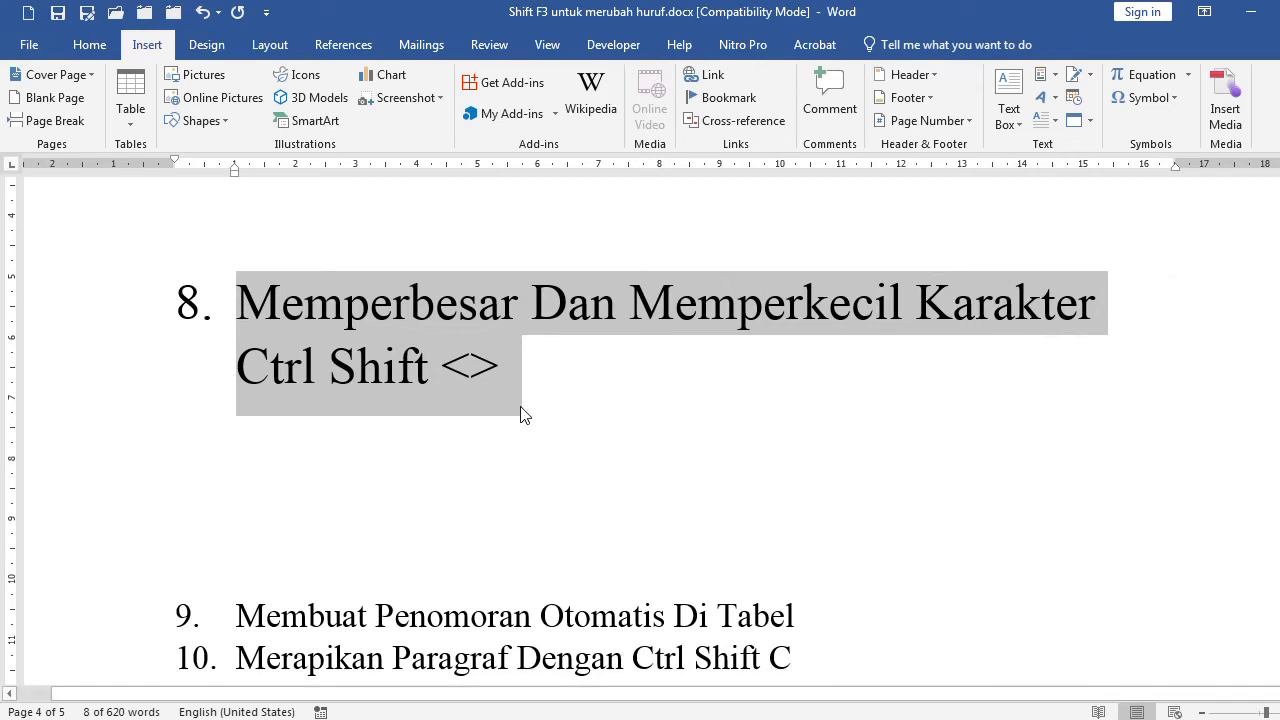
Place the cursor between the < and > characters of heading 8 and select the brackets.
click(481, 366)
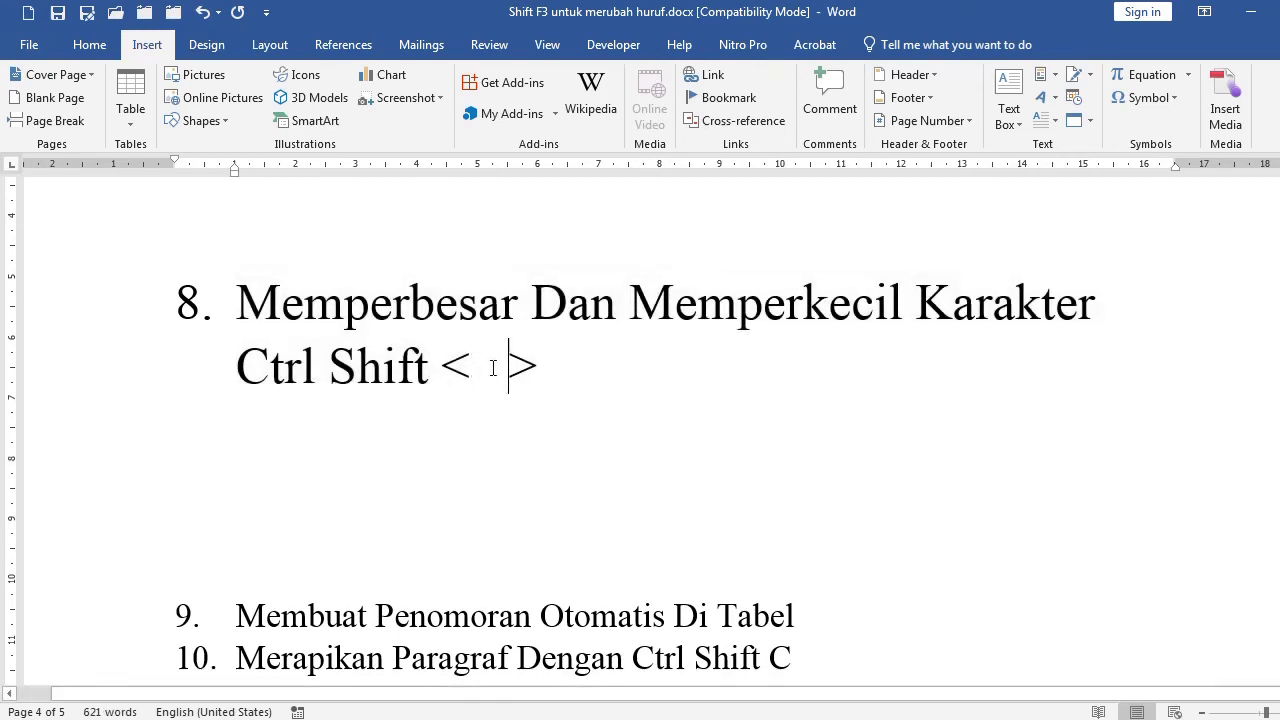
drag(508, 366, 551, 364)
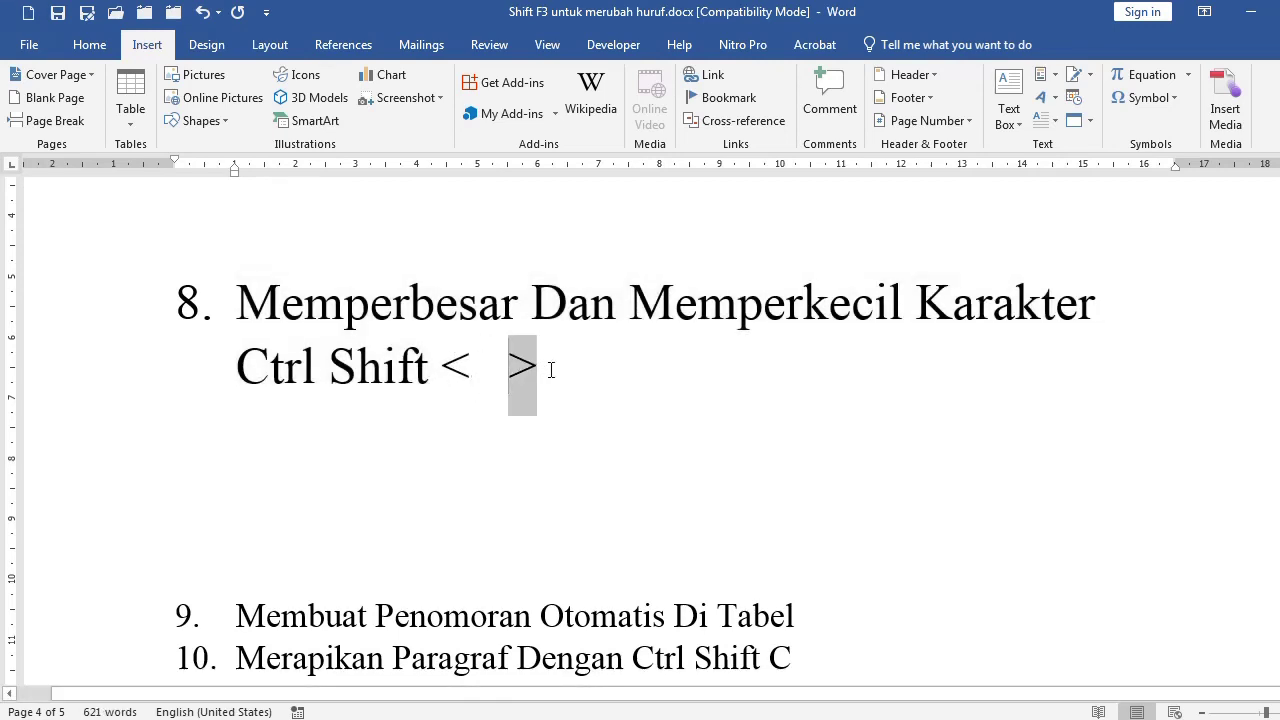
drag(470, 366, 442, 366)
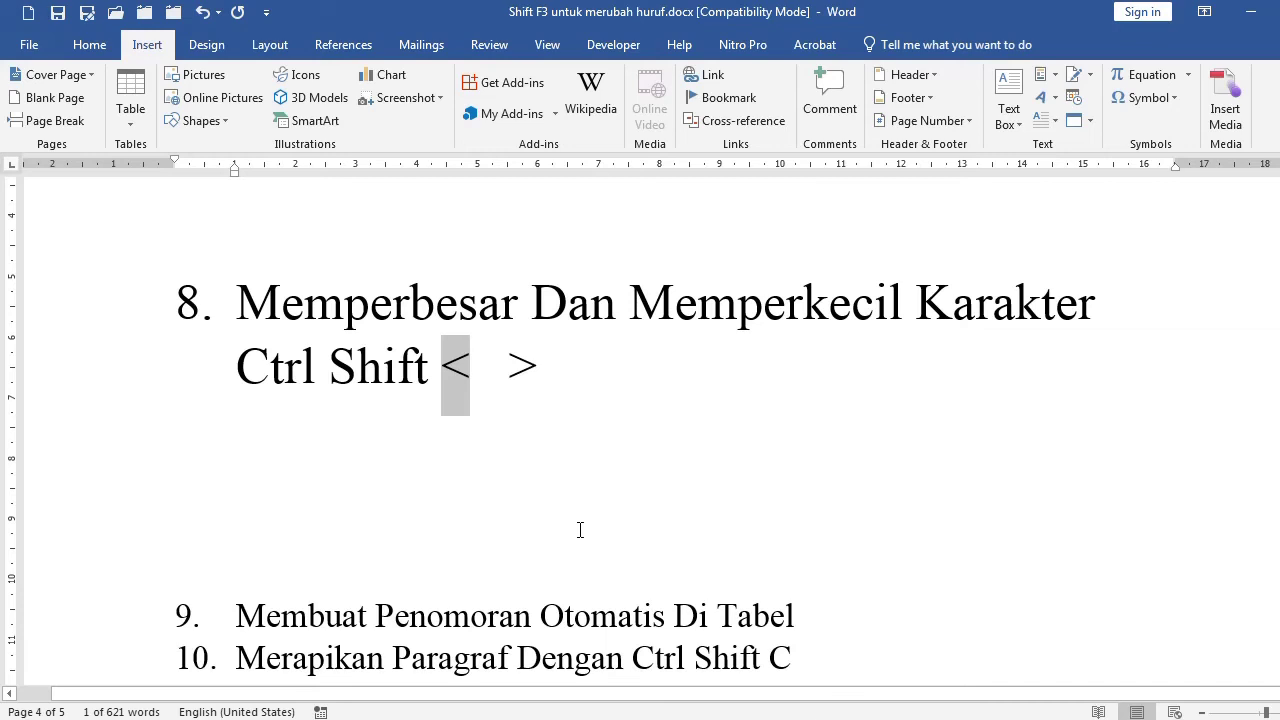
Add a blank line after 'Tabel' at the end of item 9.
scroll(580, 530, down, 3)
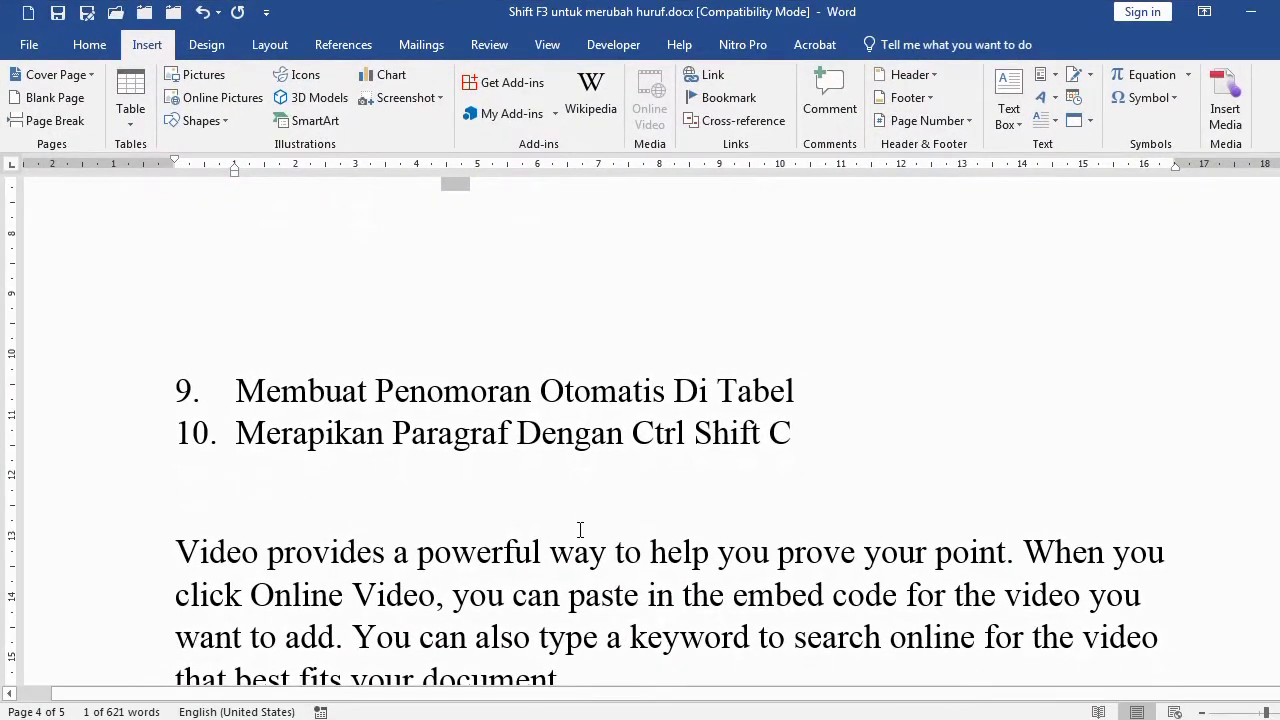
click(318, 286)
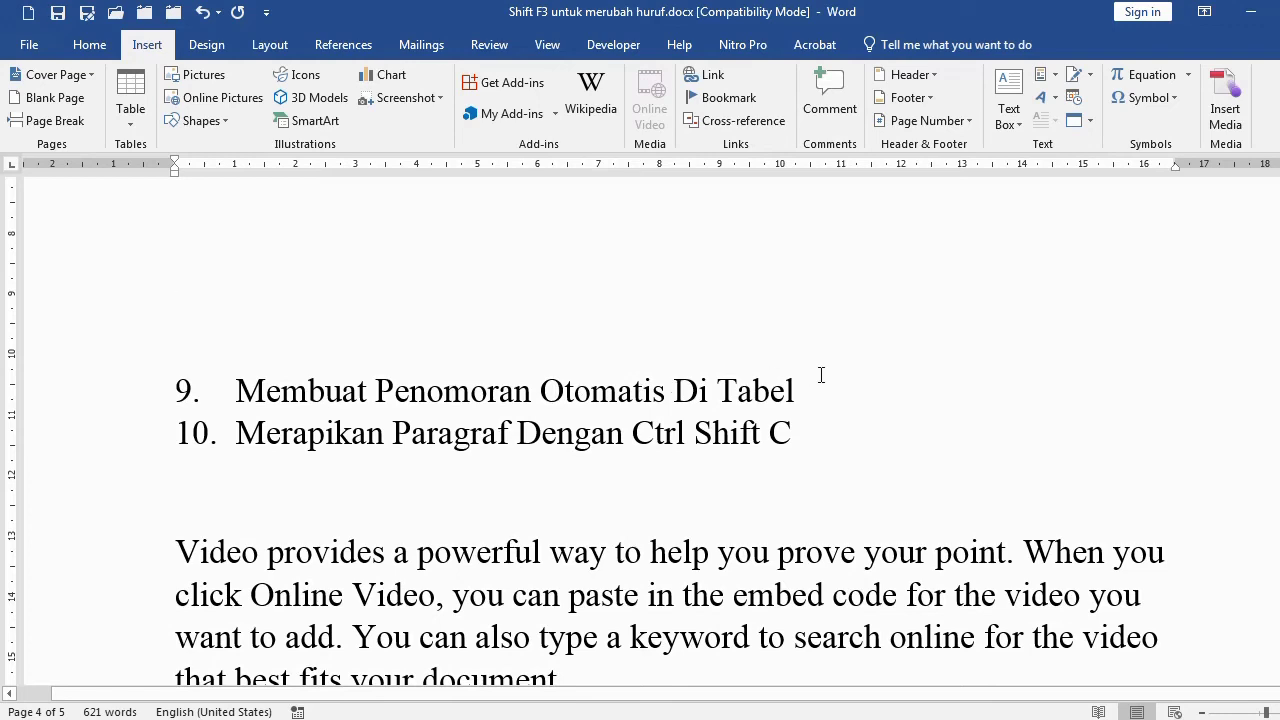
scroll(817, 393, down, 1)
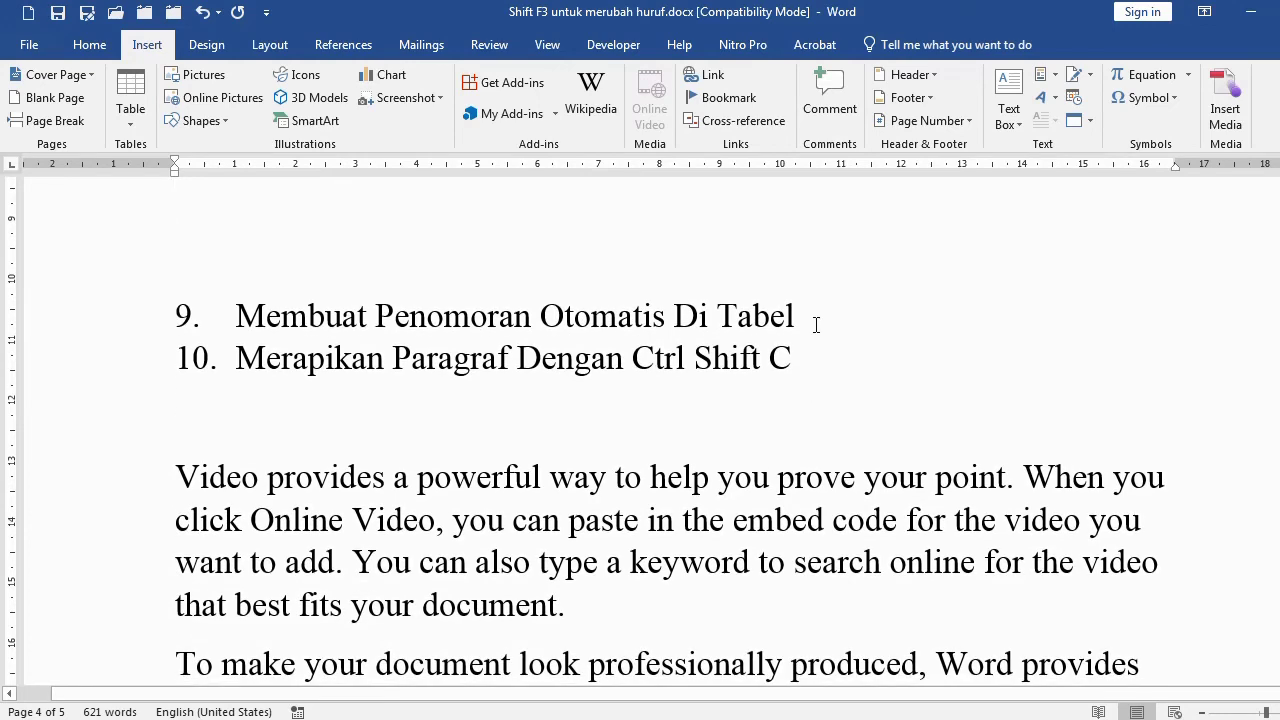
click(816, 324)
key(Return)
key(Return)
Insert a 3x8 table under item 9 and narrow its first column.
key(Return)
key(Return)
key(Return)
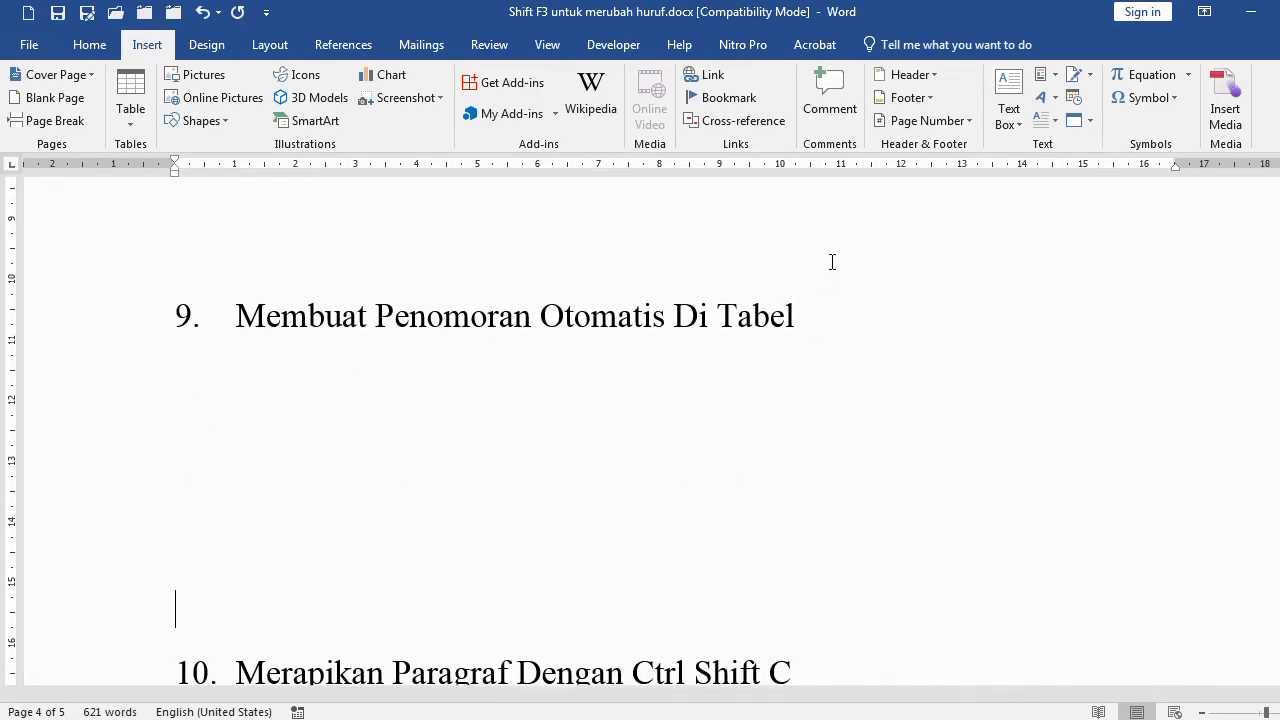
key(Return)
key(Return)
key(Return)
click(189, 379)
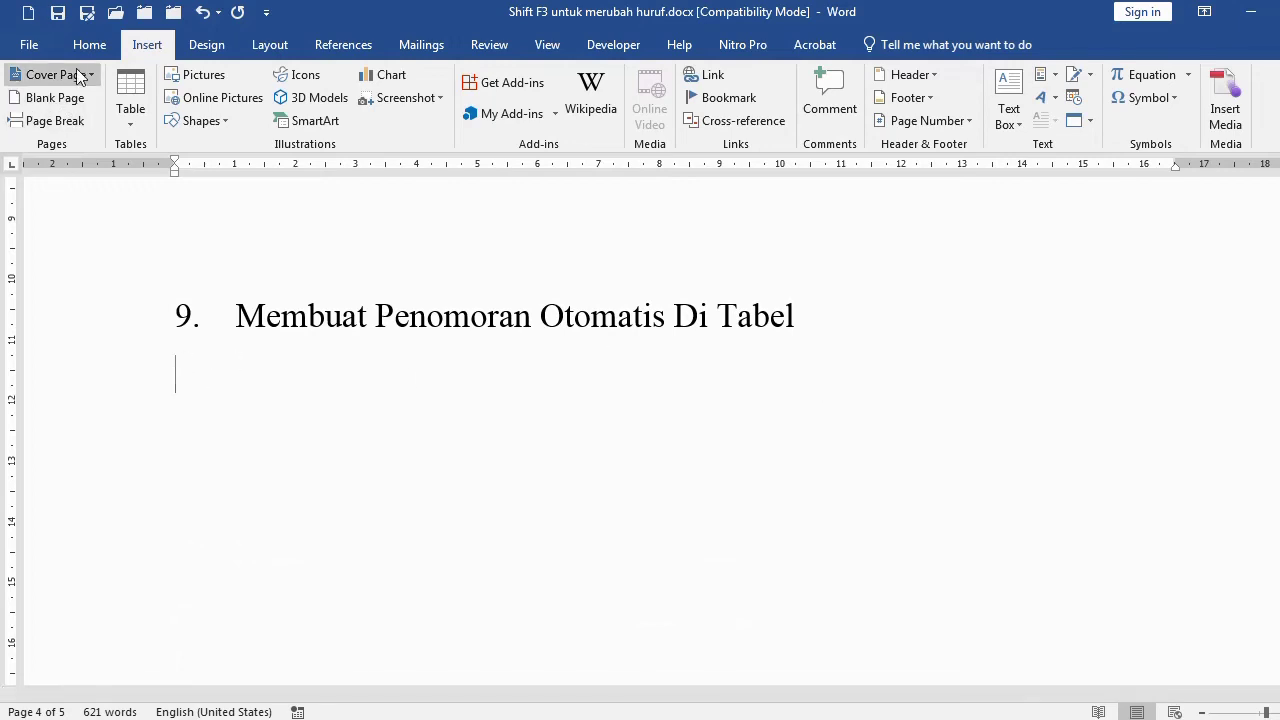
click(134, 120)
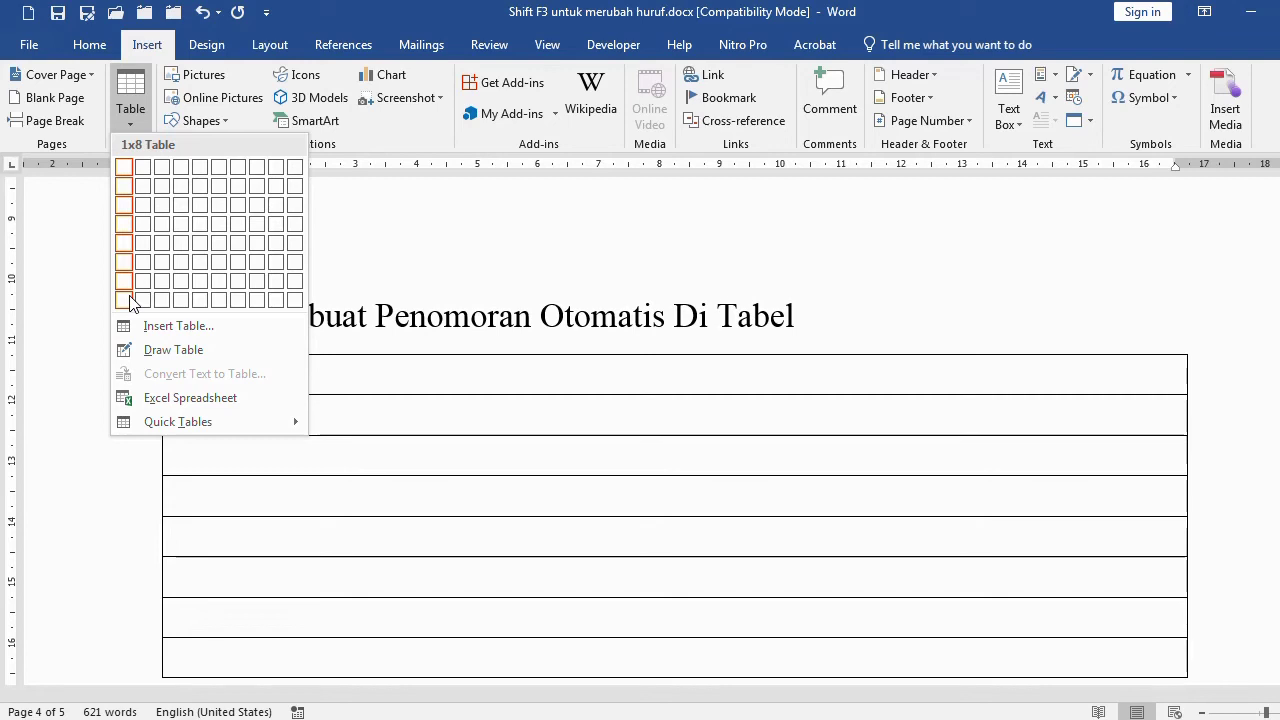
click(163, 300)
drag(506, 163, 259, 165)
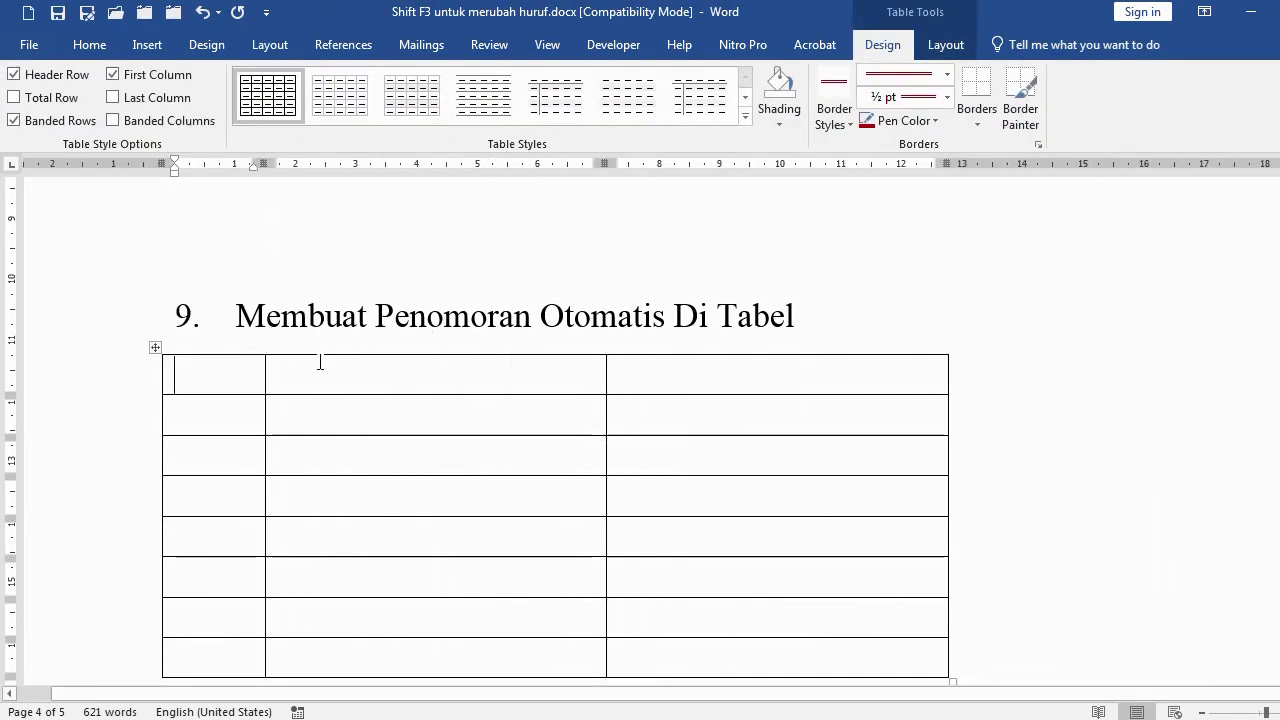
Type the headers NO, NAMA and ALAMAAAAK, then select rows 2 to 8.
text(NO)
key(Tab)
text(NAMA)
key(Tab)
text(ALAMA)
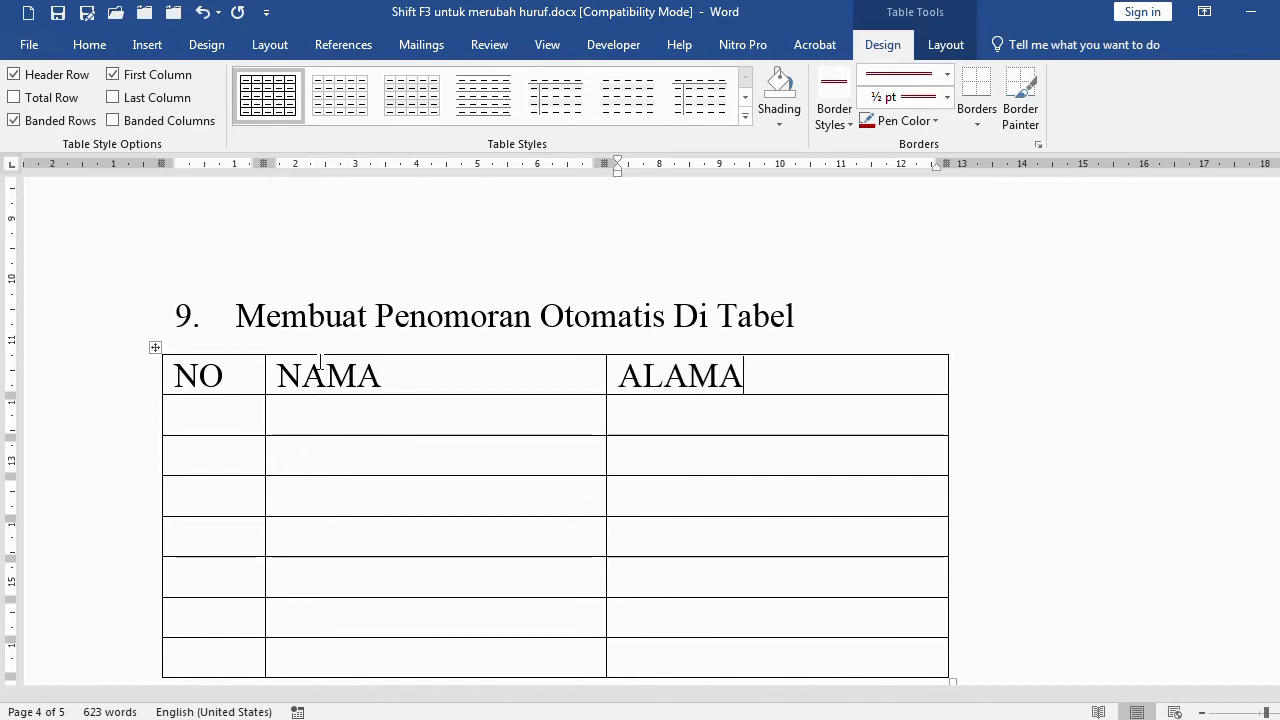
text(AAAK)
scroll(212, 337, down, 1)
click(212, 337)
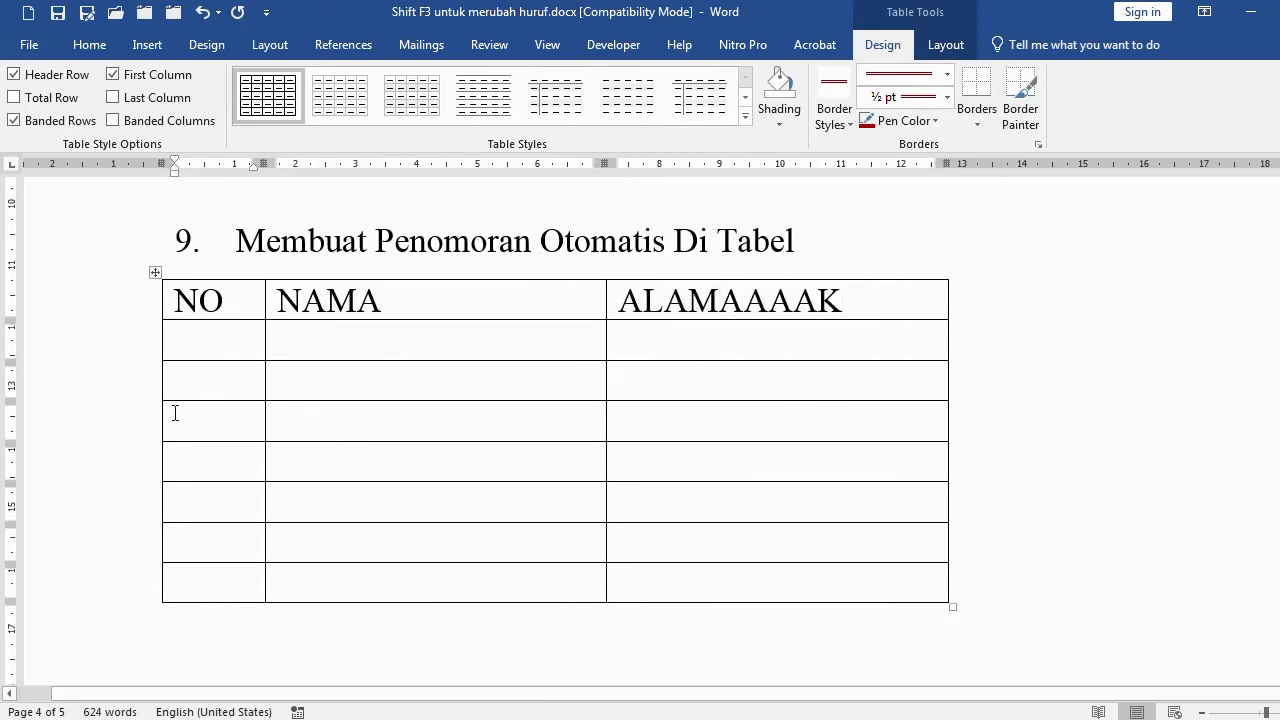
drag(212, 337, 85, 572)
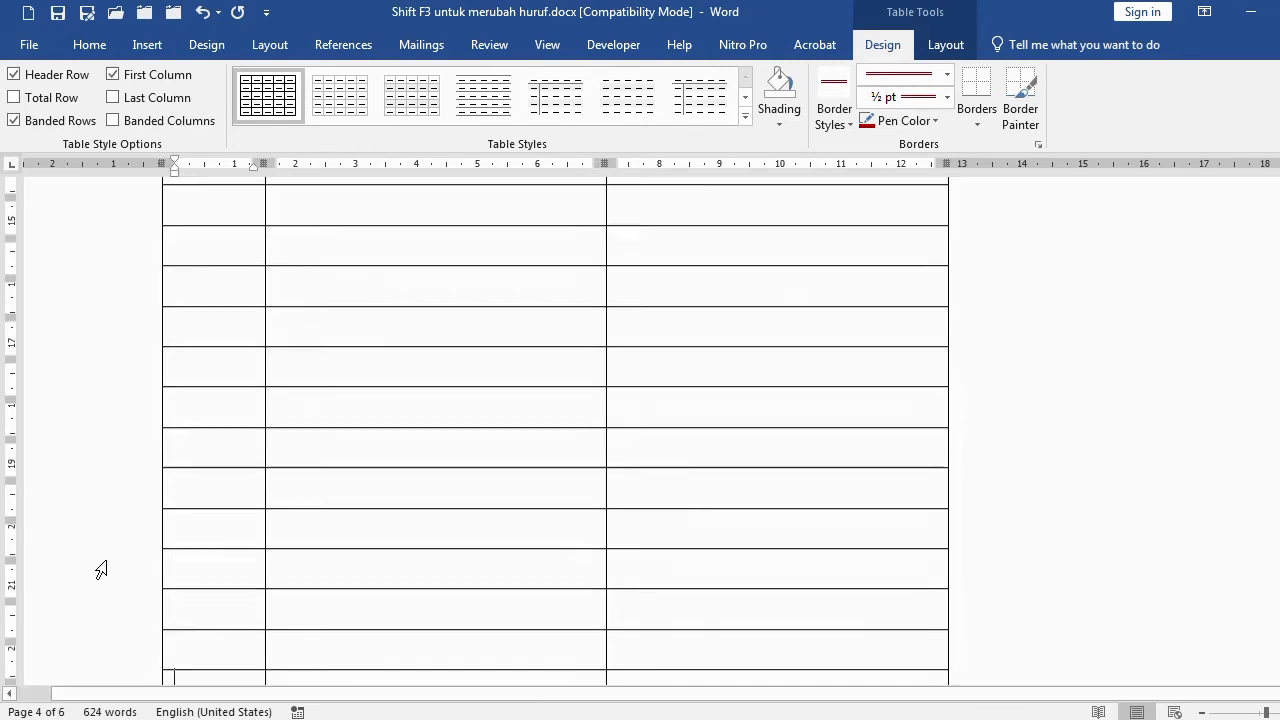
Add many more empty rows, then select the NO column cells below the header.
click(220, 359)
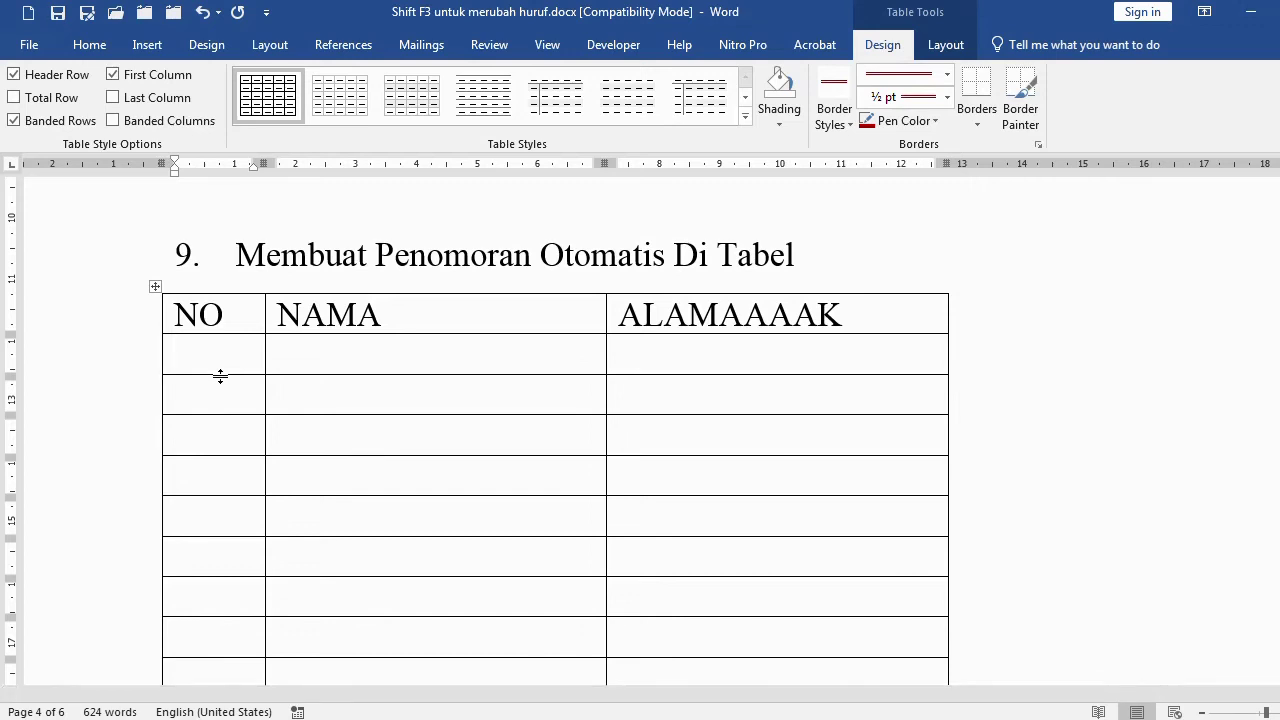
key(shift+alt+Page_Down)
scroll(210, 383, down, 10)
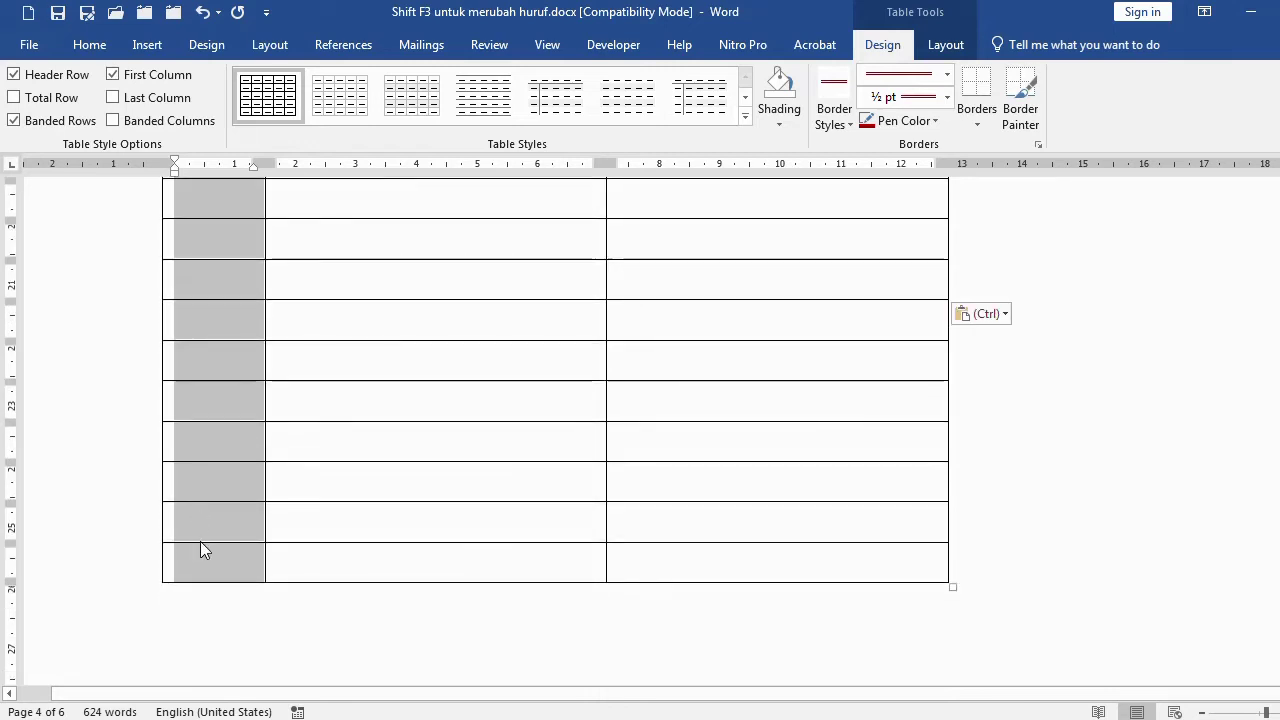
scroll(200, 541, up, 3)
scroll(209, 489, up, 7)
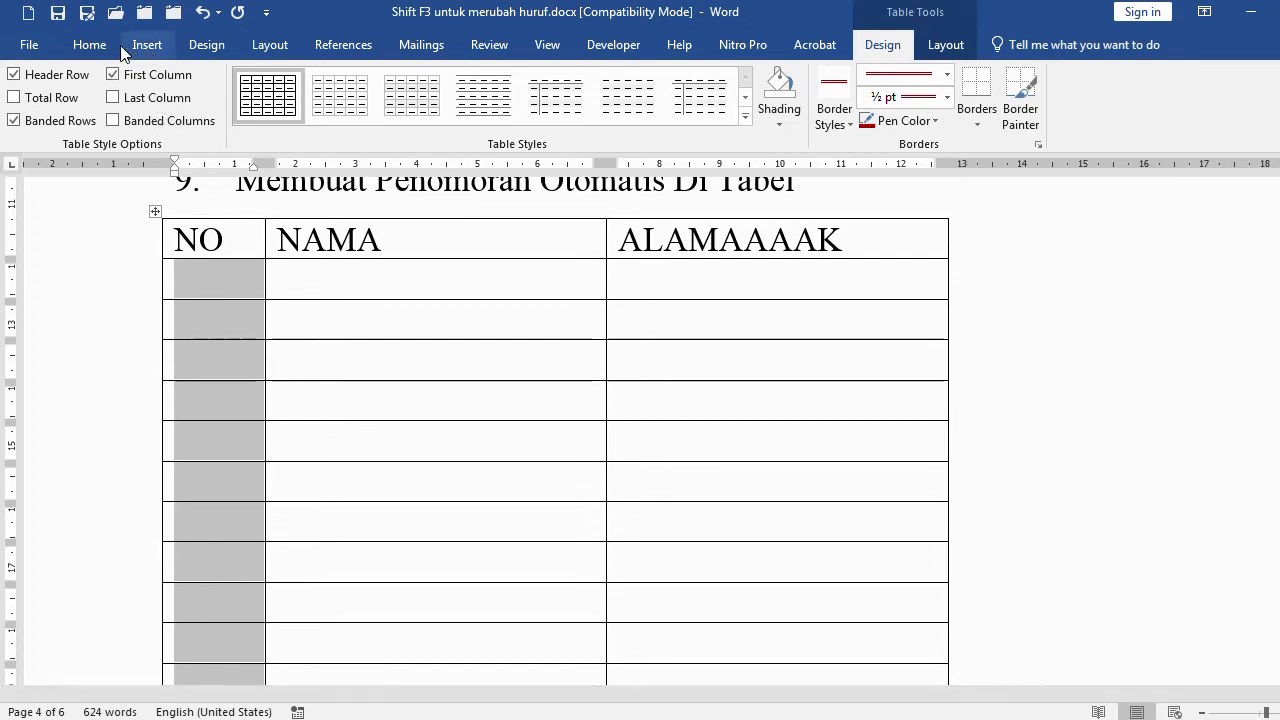
click(90, 45)
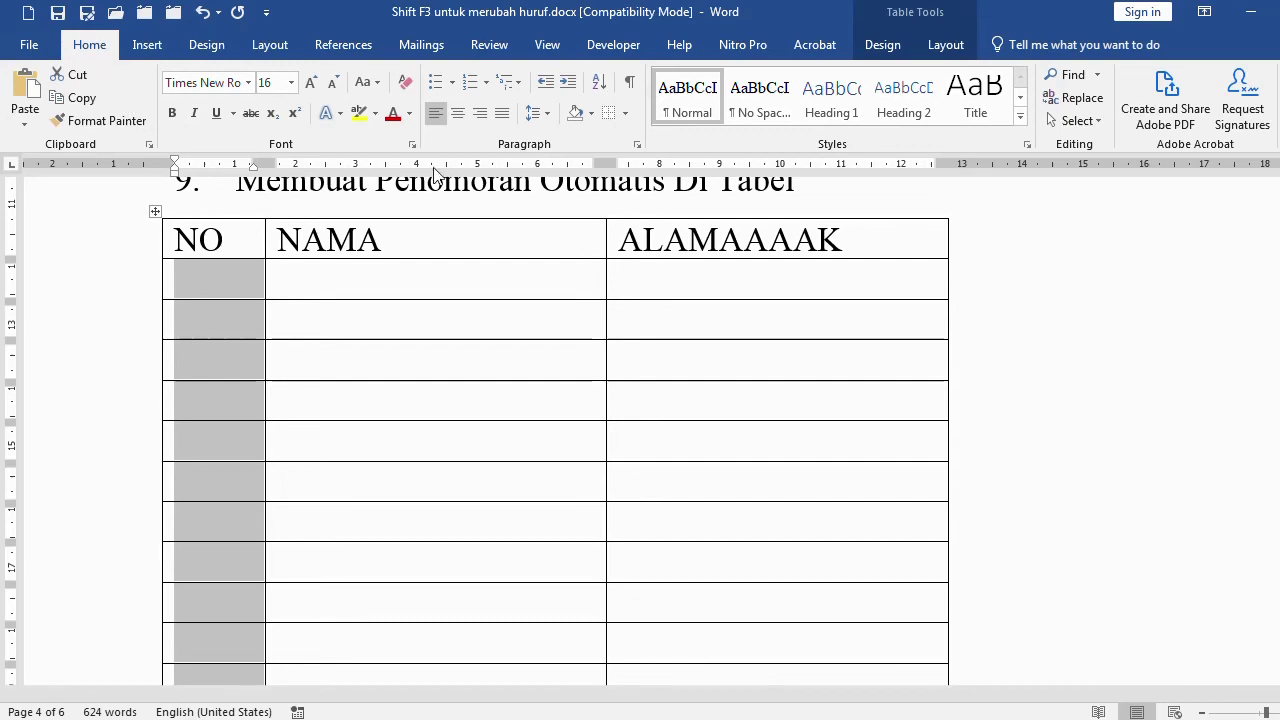
Apply automatic numbering to the selected NO cells, producing 1. through 21.
click(470, 84)
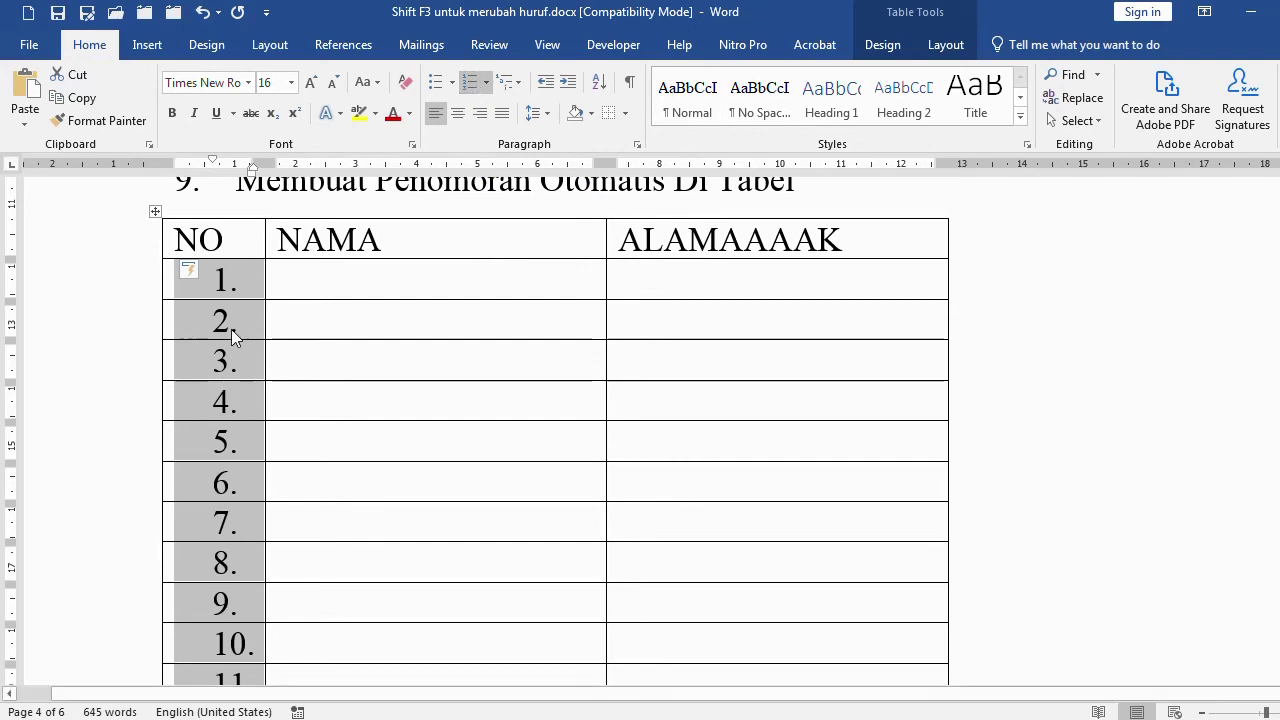
scroll(231, 311, down, 5)
scroll(231, 311, down, 3)
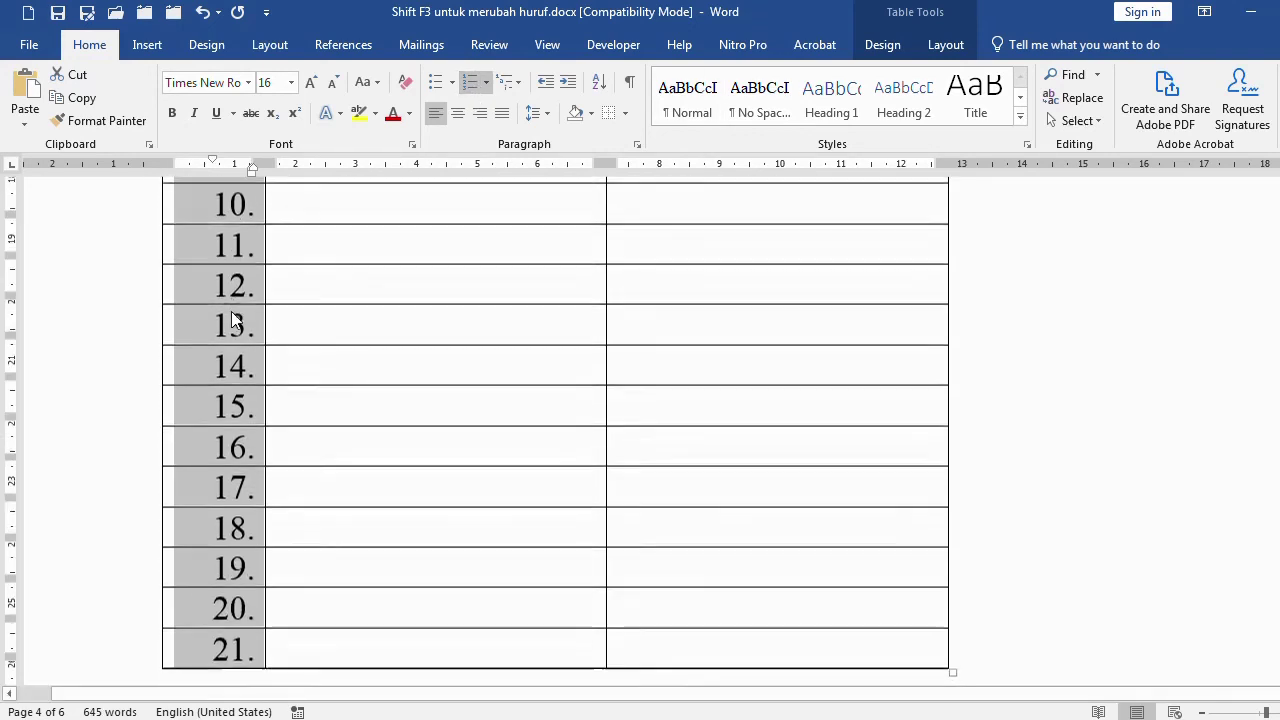
scroll(235, 407, down, 2)
scroll(235, 407, down, 3)
scroll(234, 411, up, 2)
scroll(234, 411, up, 3)
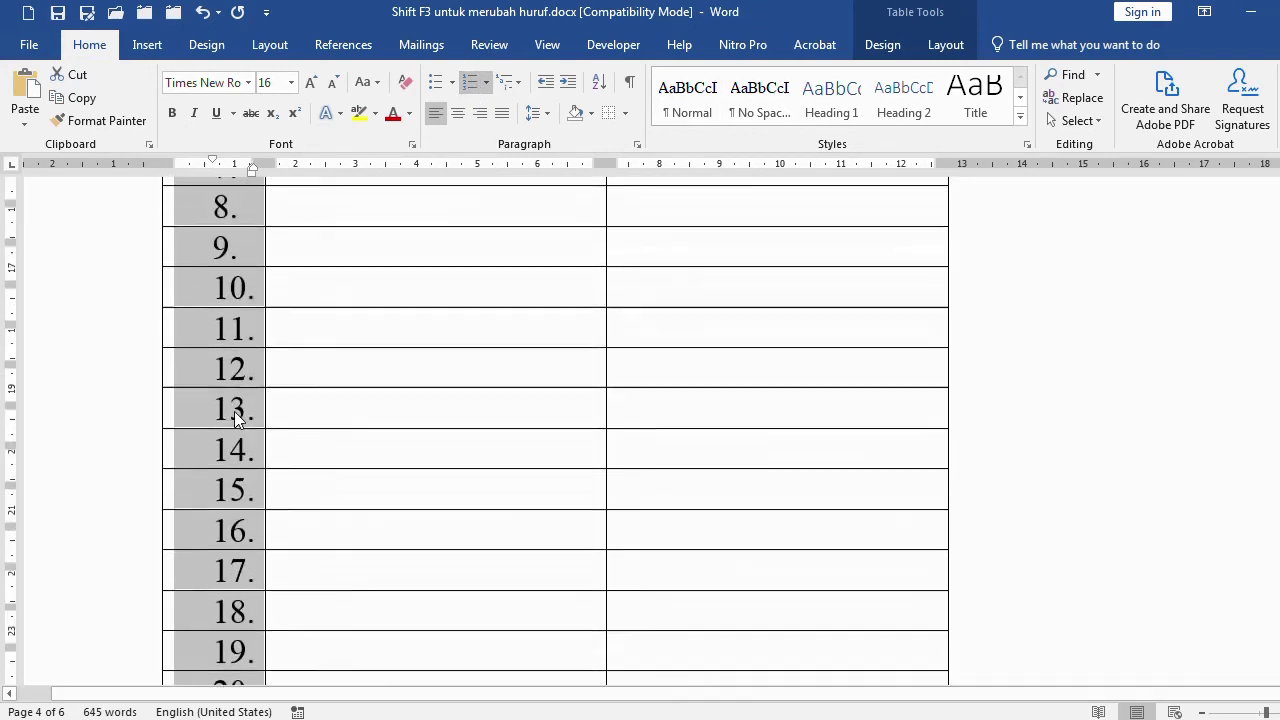
scroll(234, 411, up, 5)
scroll(234, 411, up, 1)
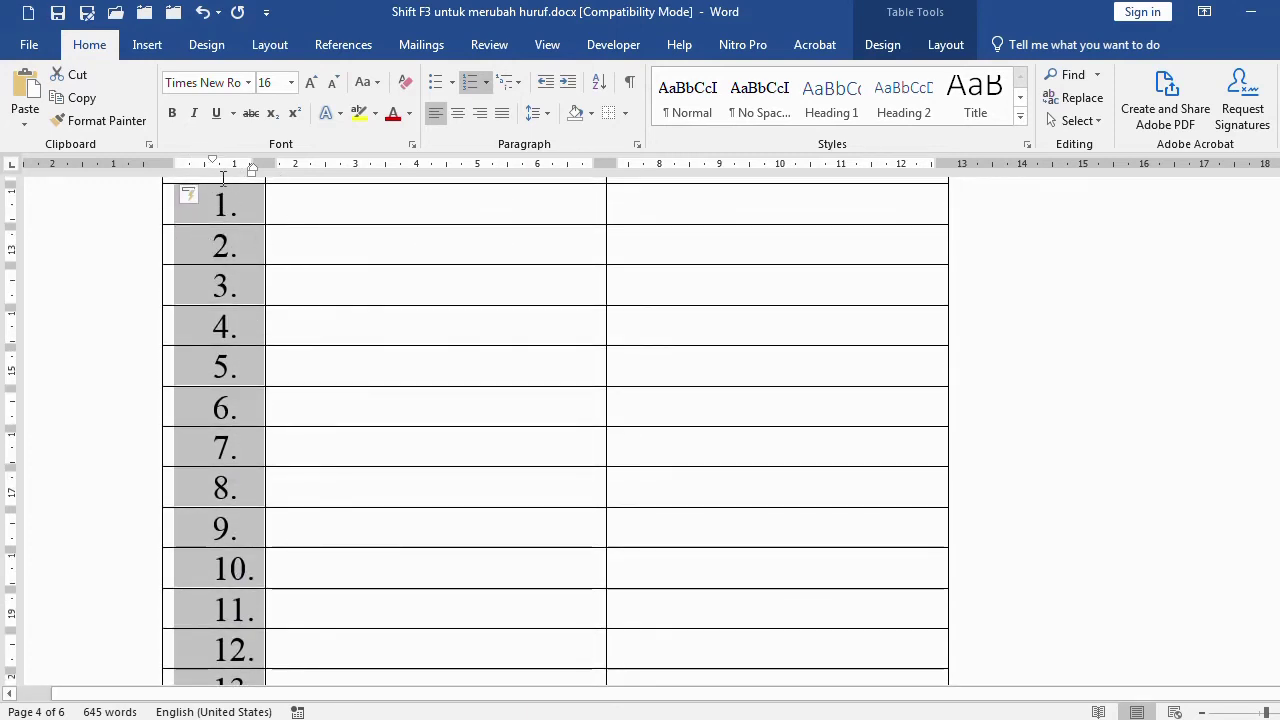
Decrease the numbers' indent and centre them within their cells.
click(548, 88)
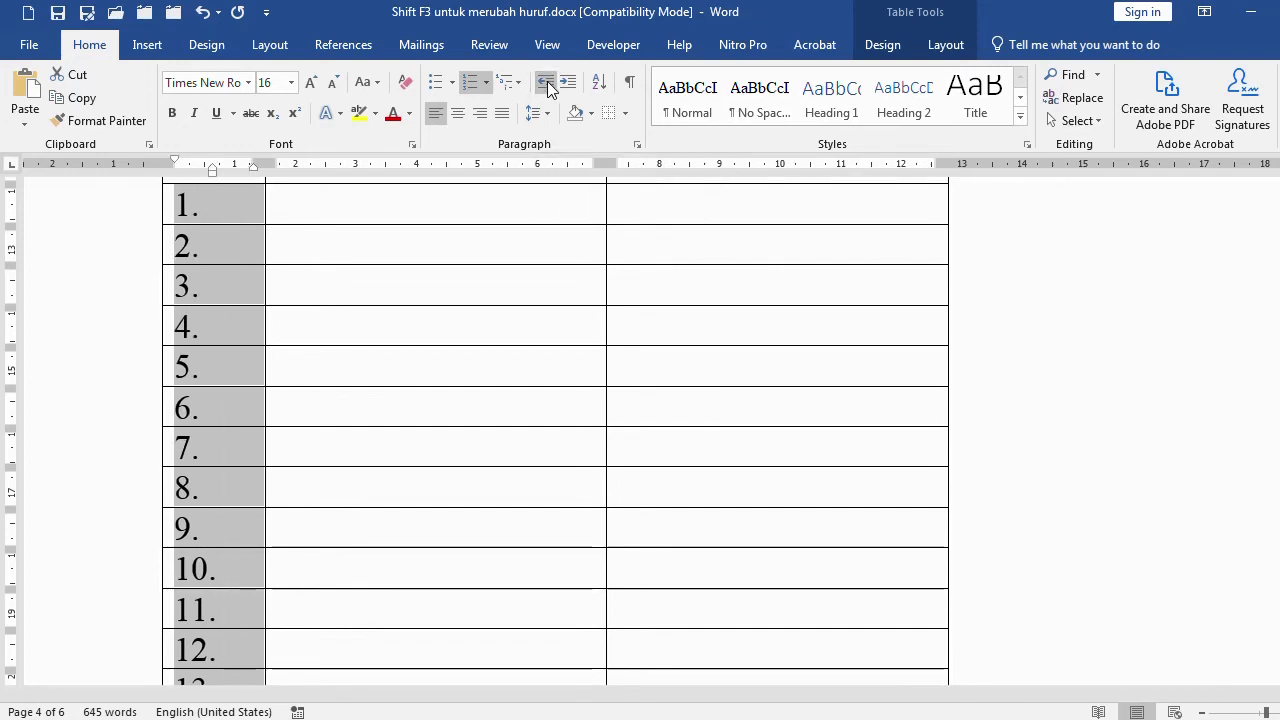
click(459, 116)
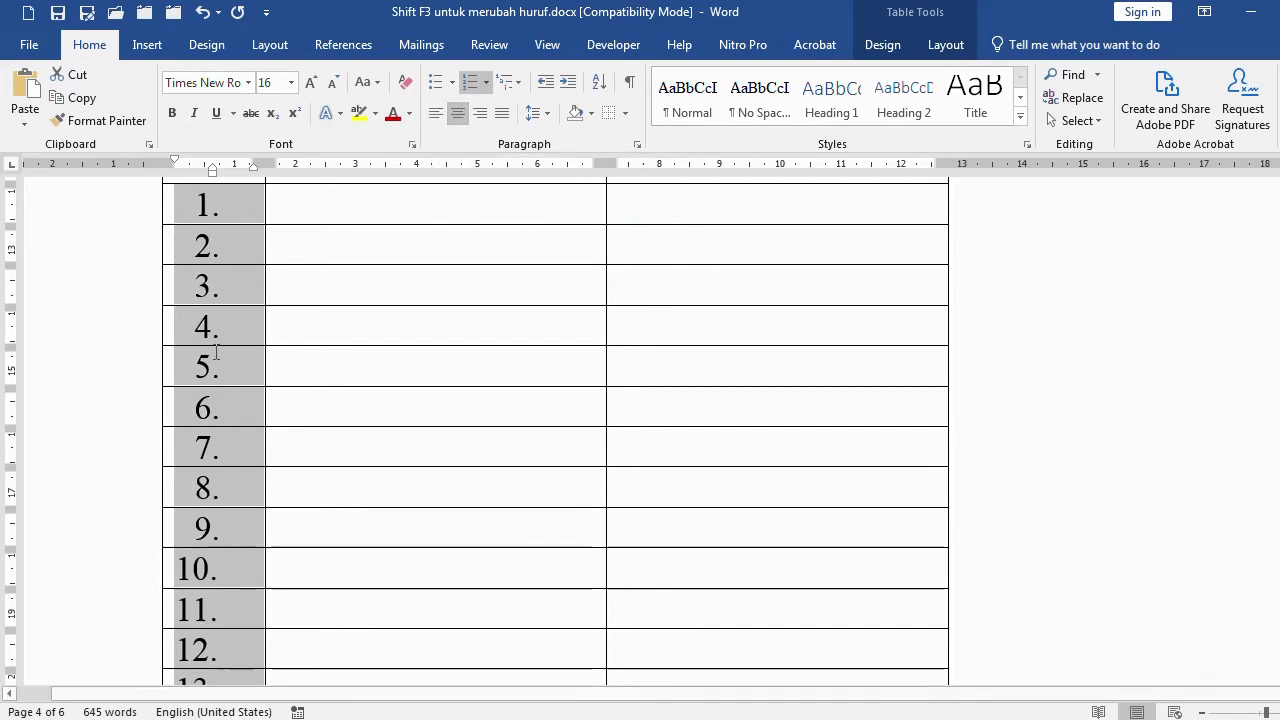
scroll(245, 478, down, 5)
scroll(243, 484, down, 4)
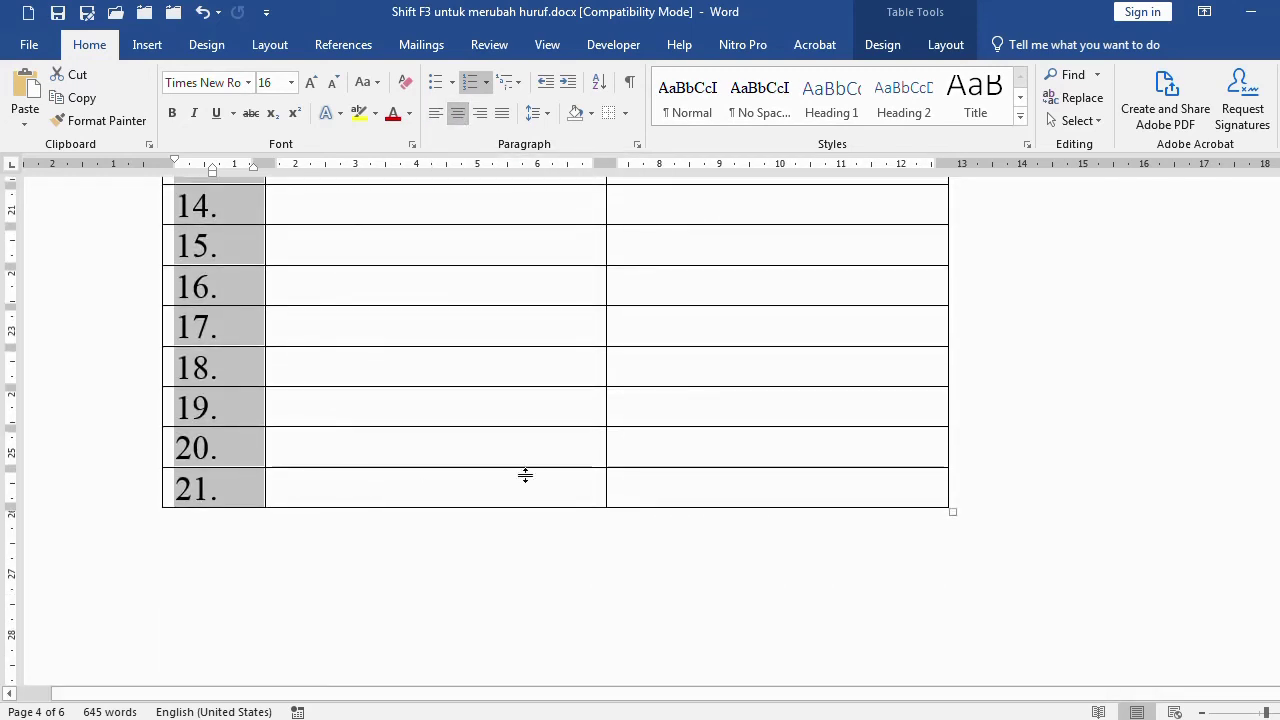
Append three new rows to the table, automatically numbered 22, 23 and 24.
click(664, 480)
scroll(666, 481, down, 1)
scroll(666, 481, down, 2)
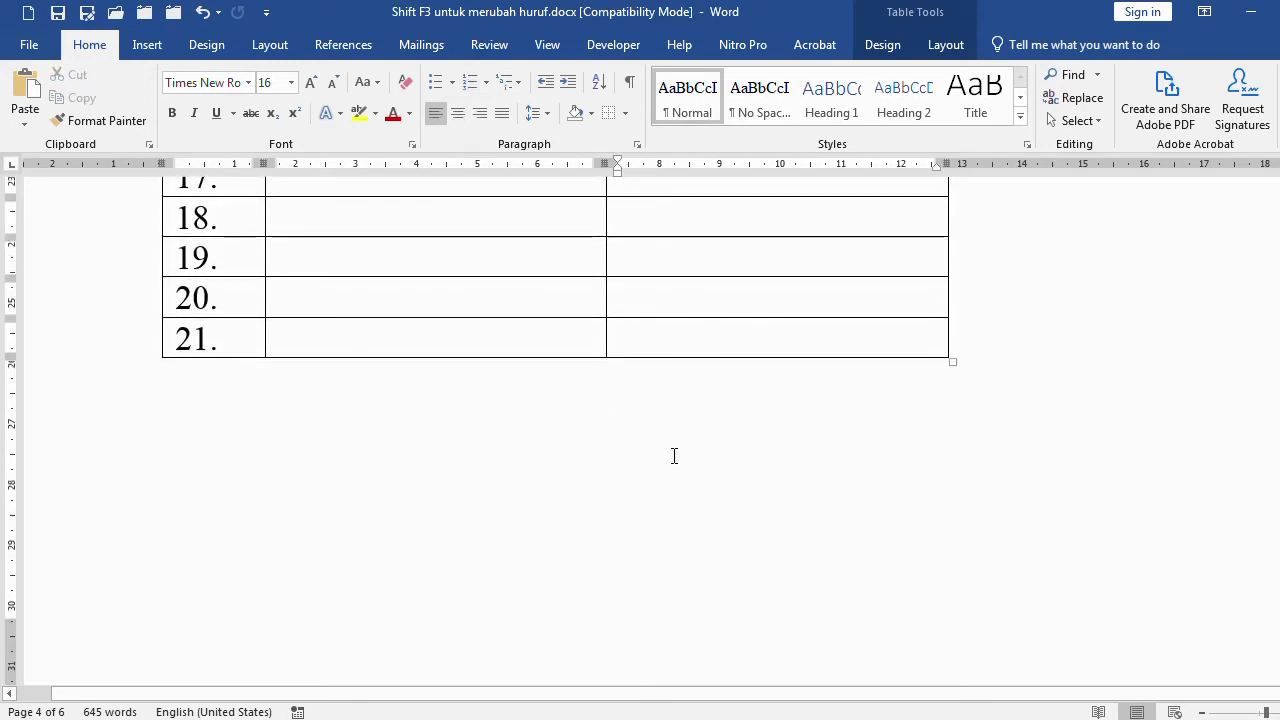
key(Tab)
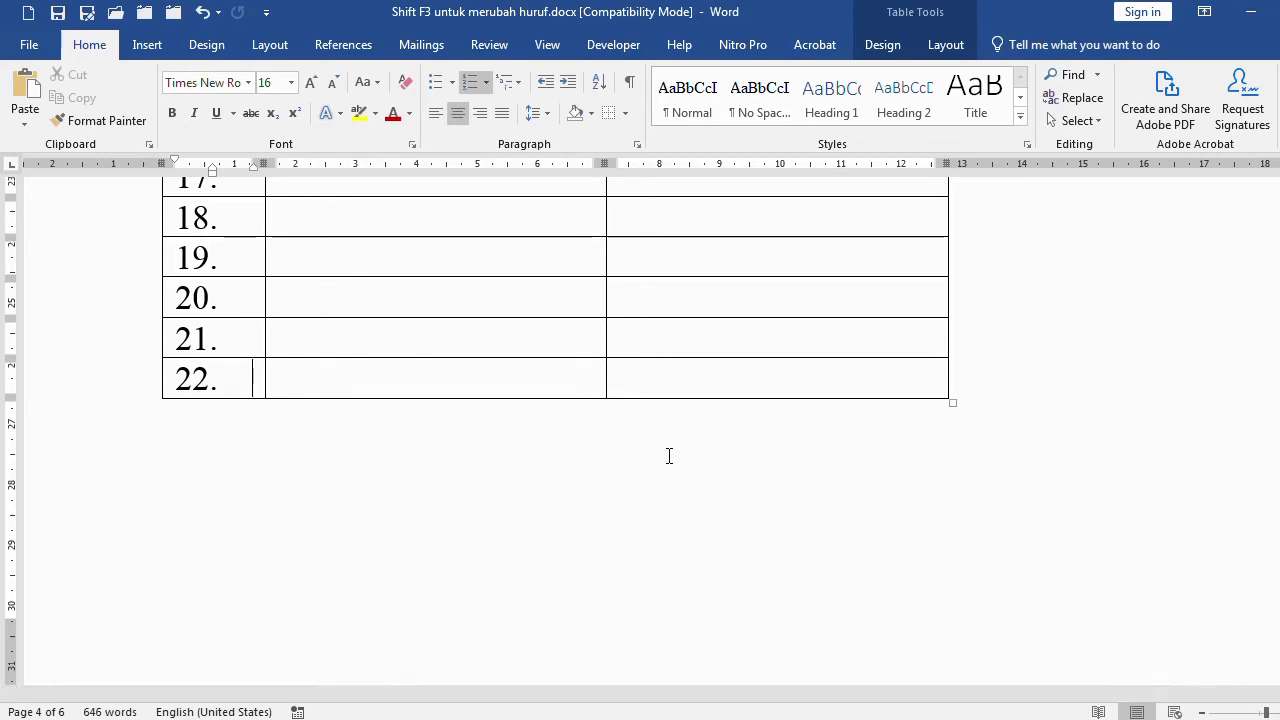
click(721, 381)
key(Tab)
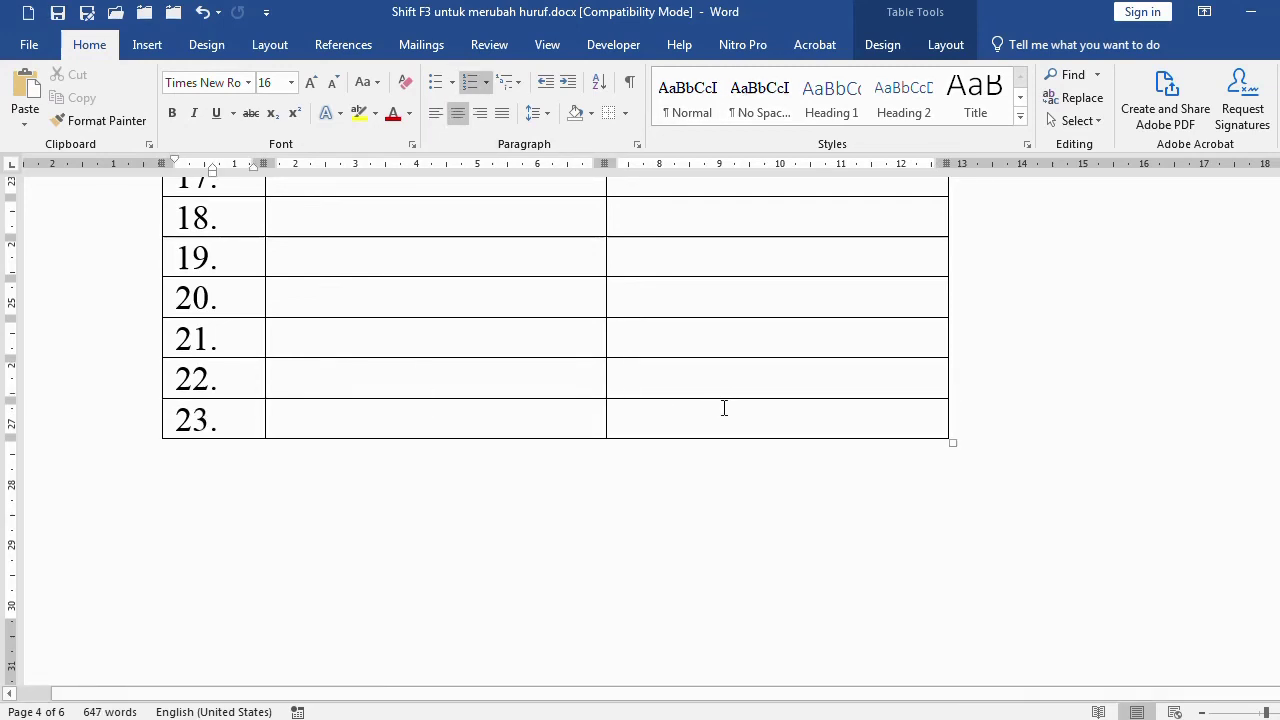
click(726, 420)
key(Tab)
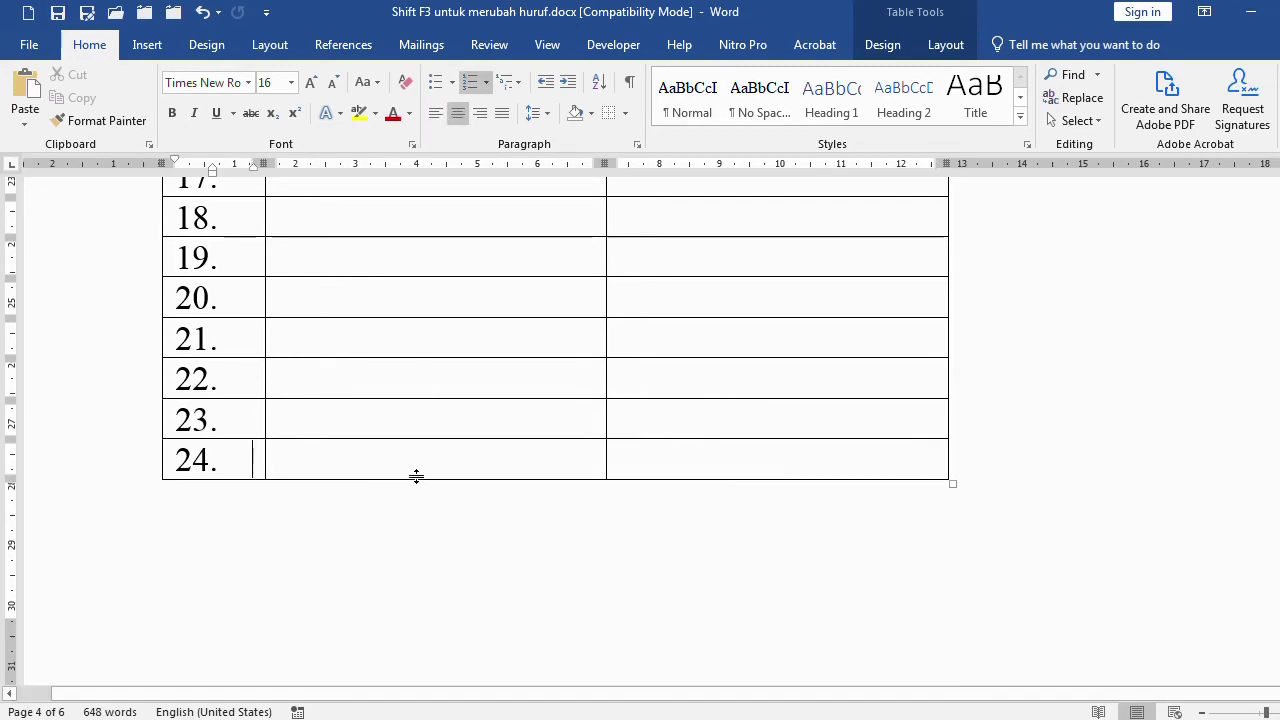
Return to the top of the table and put the caret in the first numbered cell.
scroll(309, 491, up, 5)
scroll(309, 491, up, 1)
scroll(307, 493, up, 2)
scroll(307, 493, up, 3)
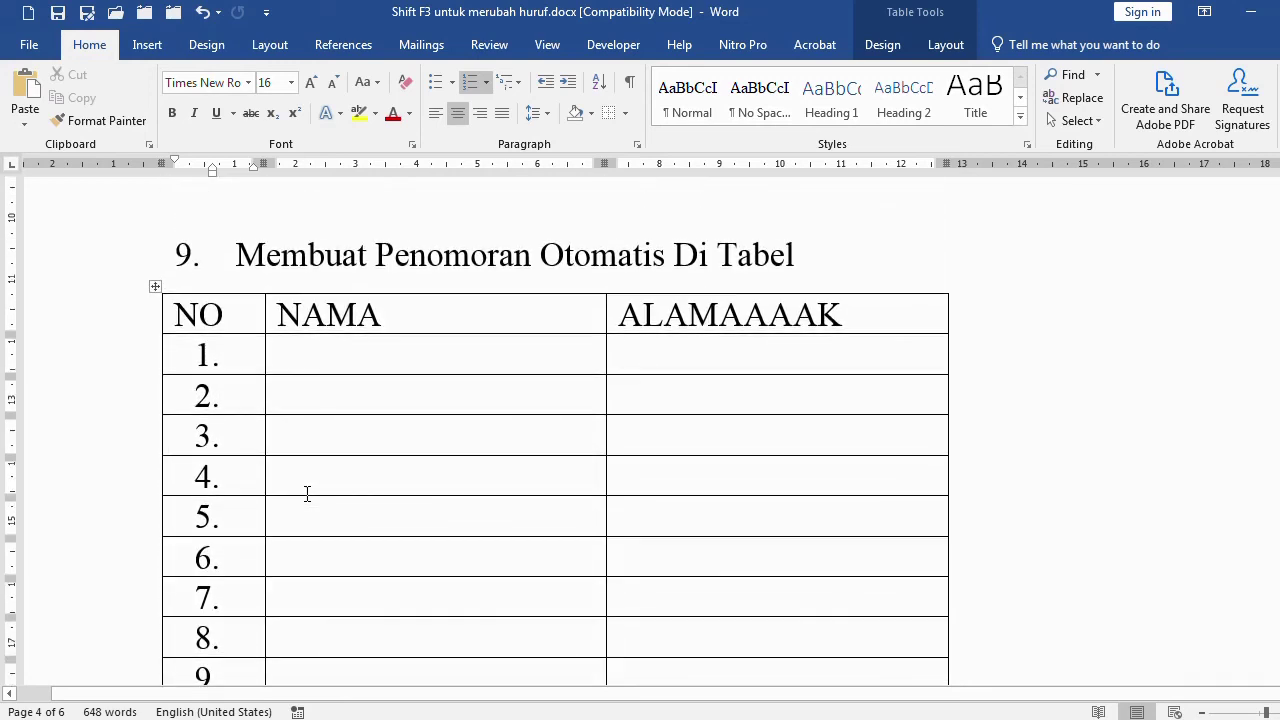
click(235, 364)
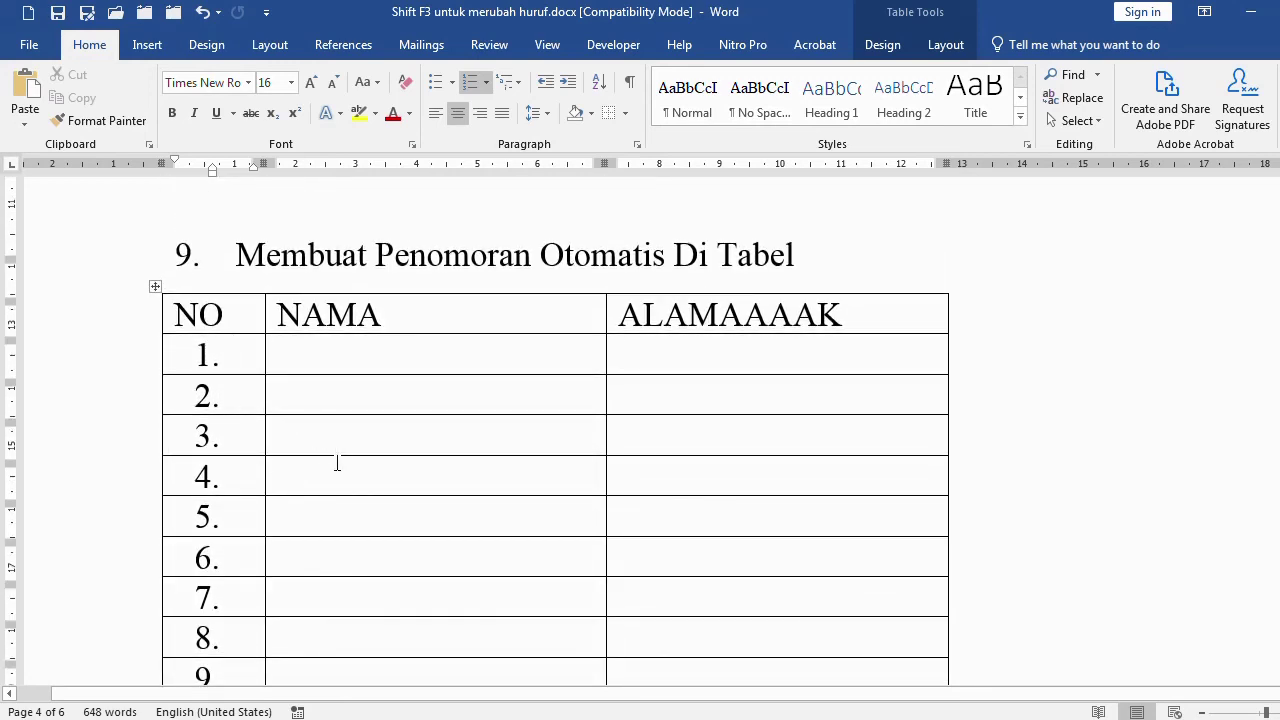
scroll(300, 465, down, 3)
Cut table rows 5 through 9 so the automatic numbering closes up.
drag(86, 378, 90, 522)
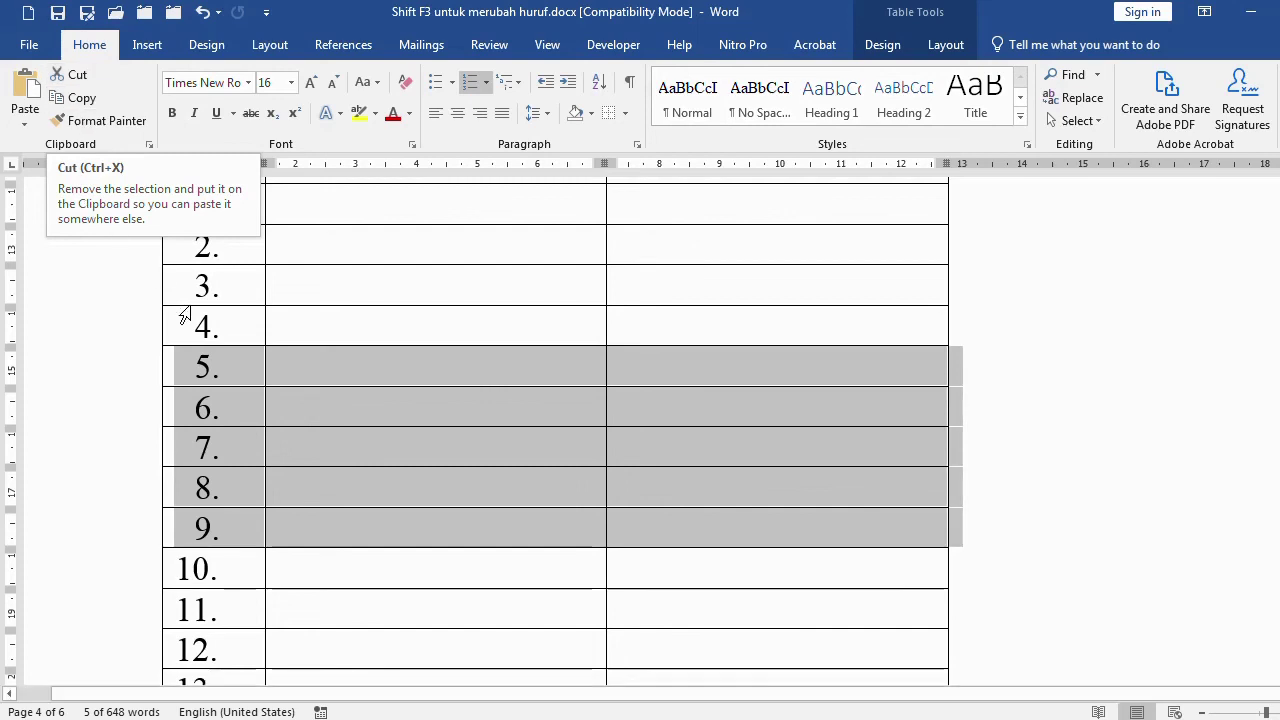
click(75, 72)
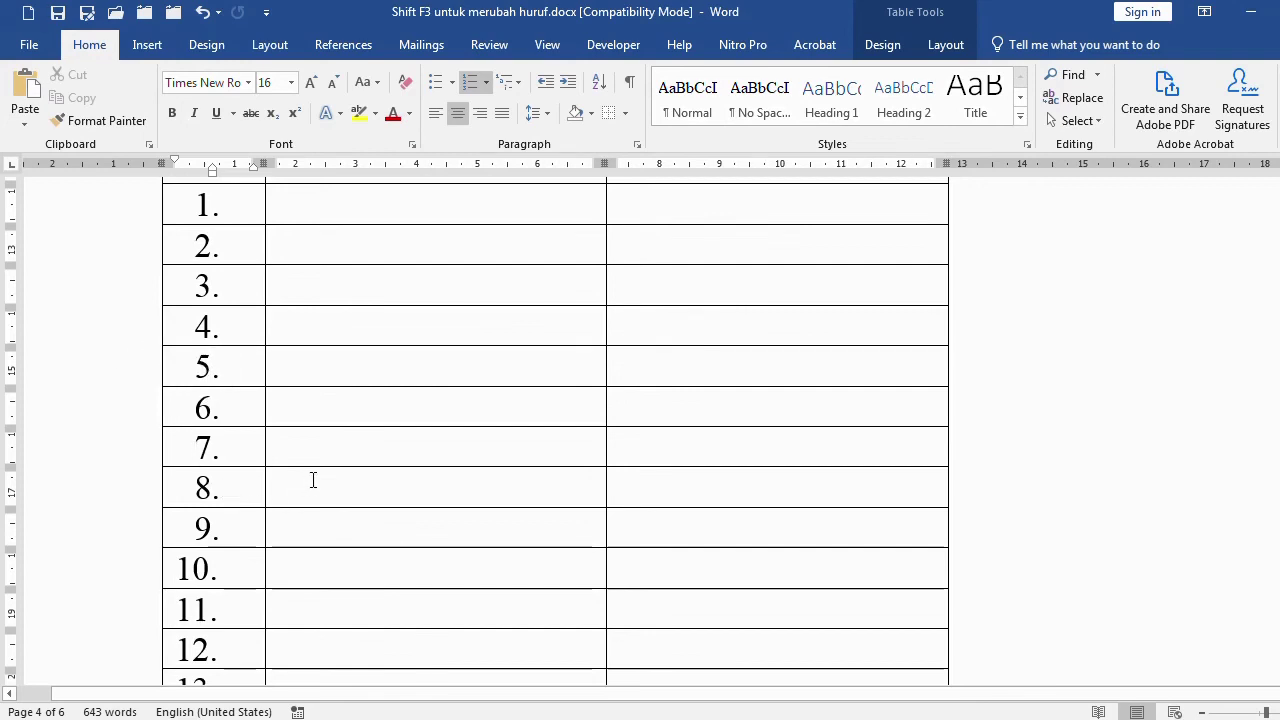
scroll(313, 480, down, 5)
scroll(313, 480, down, 4)
scroll(313, 480, down, 4)
scroll(313, 480, down, 5)
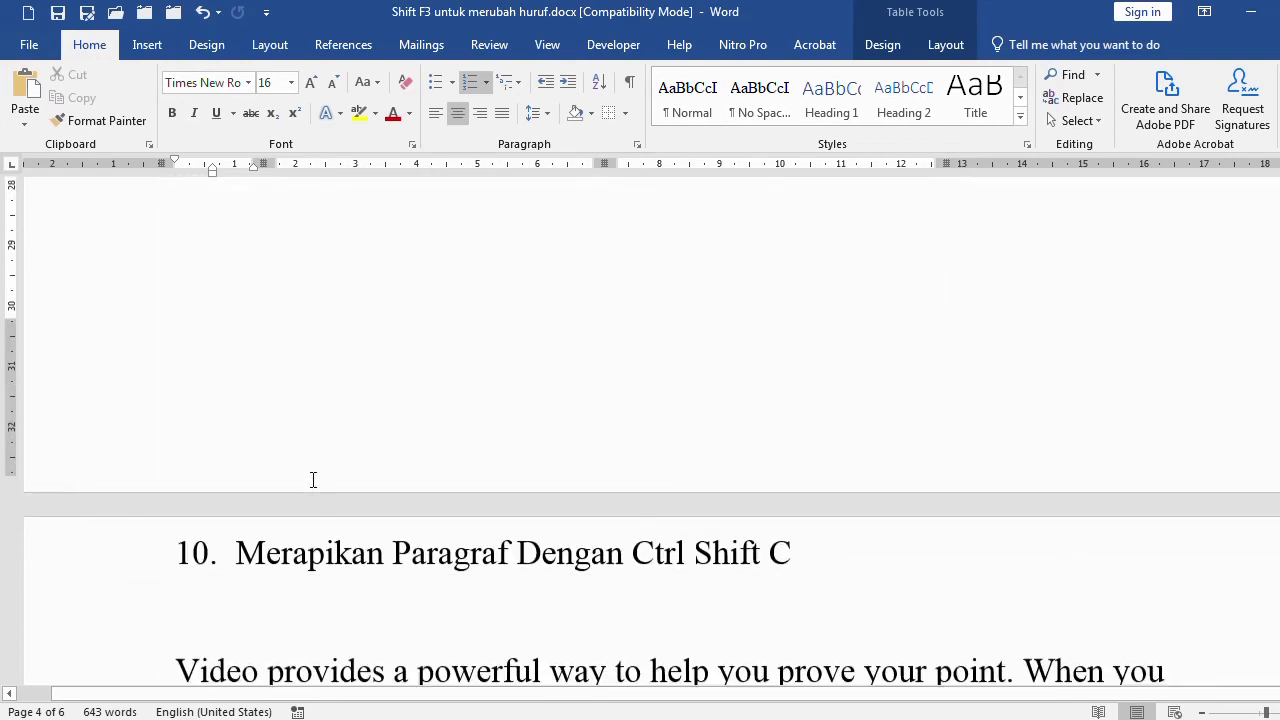
scroll(313, 480, down, 5)
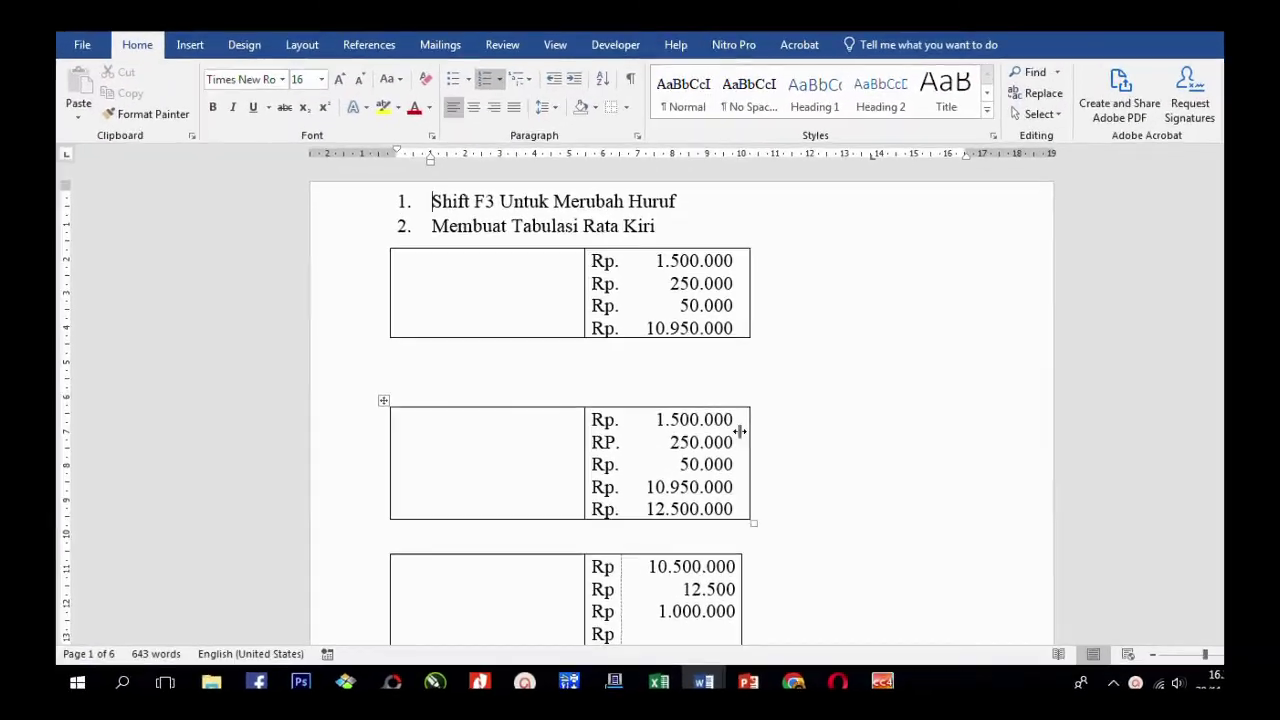
Delete the empty line at the top of the blank page to remove that page.
scroll(749, 434, down, 2)
scroll(749, 434, down, 2)
scroll(751, 438, down, 3)
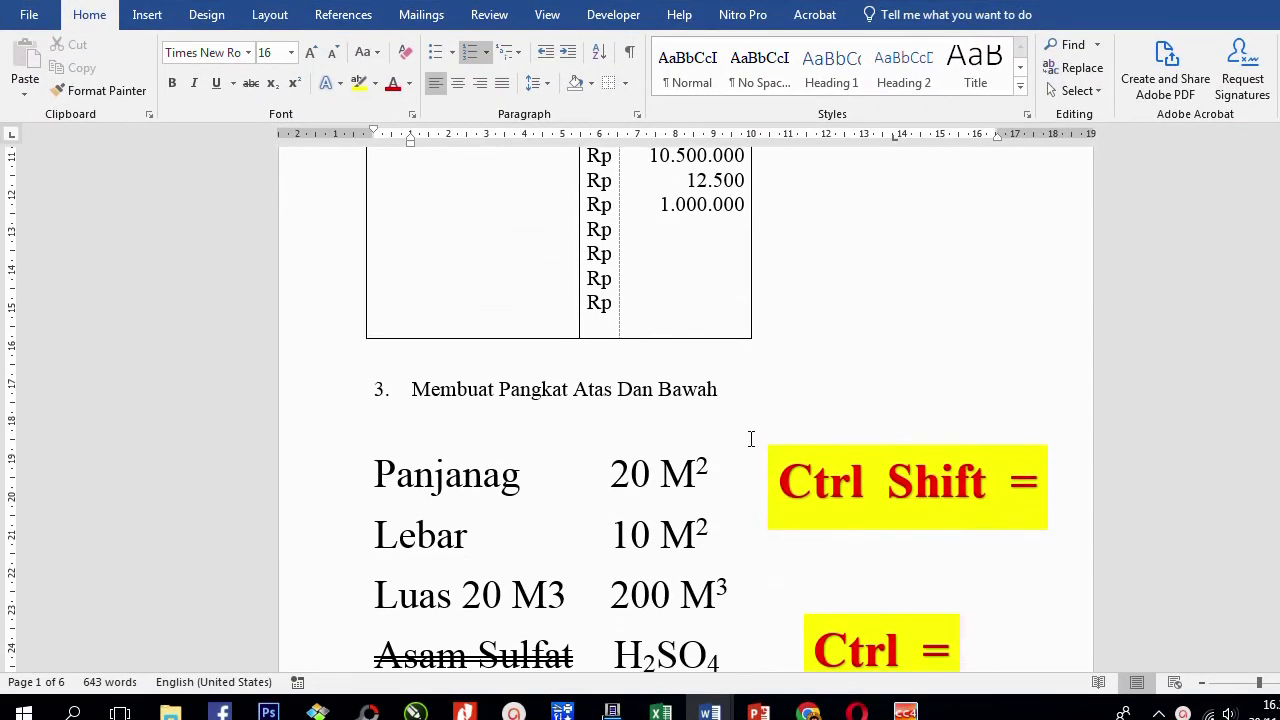
scroll(751, 438, down, 3)
scroll(751, 438, down, 2)
scroll(751, 438, down, 4)
scroll(751, 438, down, 2)
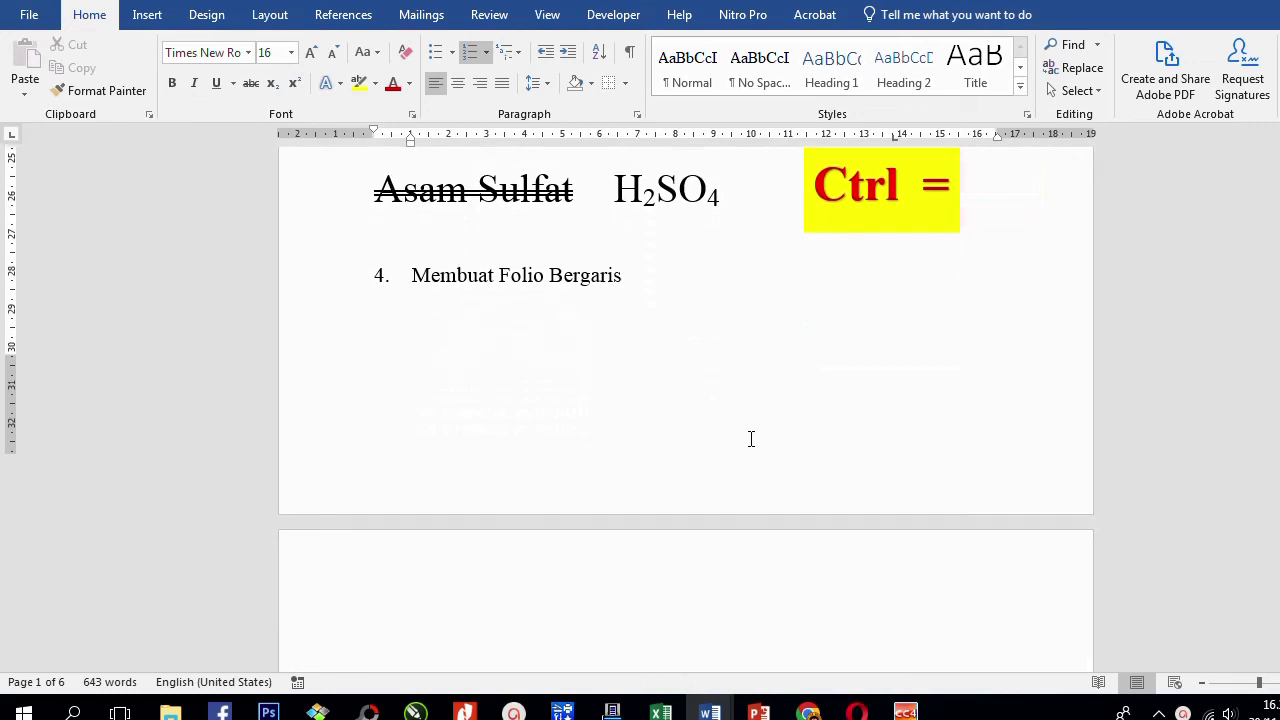
scroll(751, 438, down, 2)
scroll(751, 438, down, 2)
scroll(751, 438, down, 2)
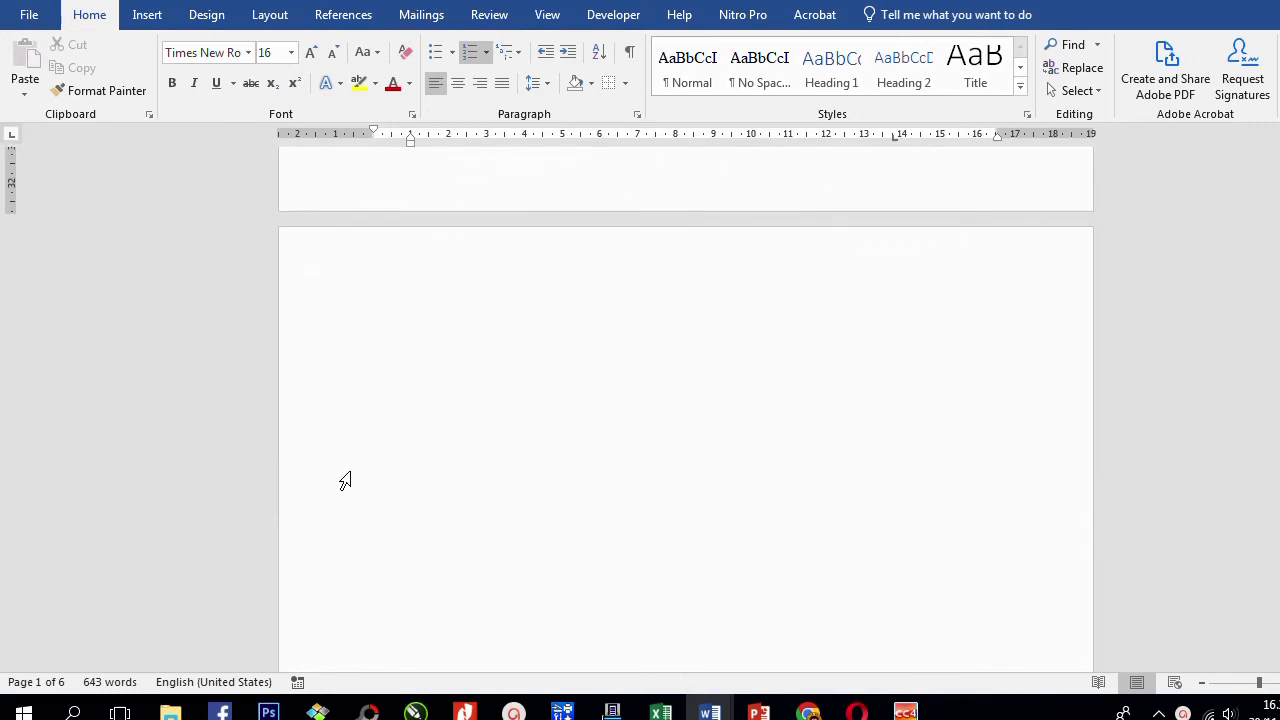
click(190, 255)
key(Delete)
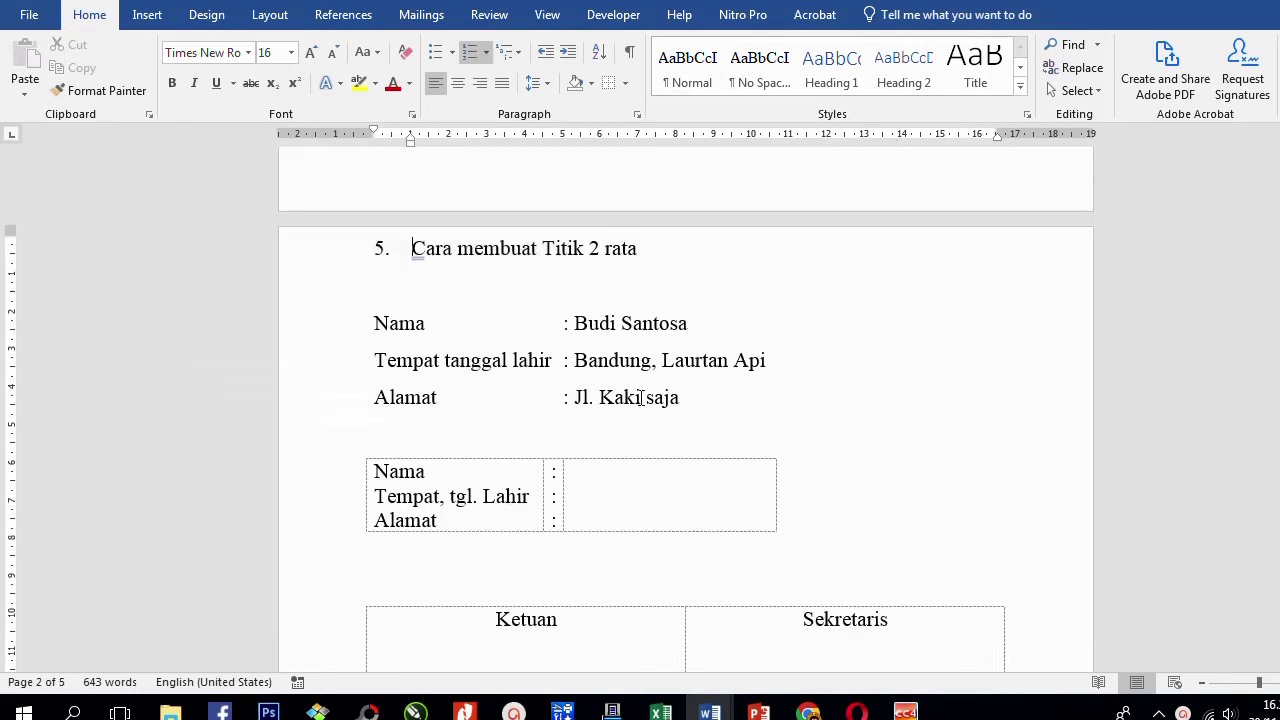
Place the caret on the blank line above heading 6.
scroll(641, 397, down, 2)
scroll(641, 397, down, 2)
scroll(644, 398, down, 2)
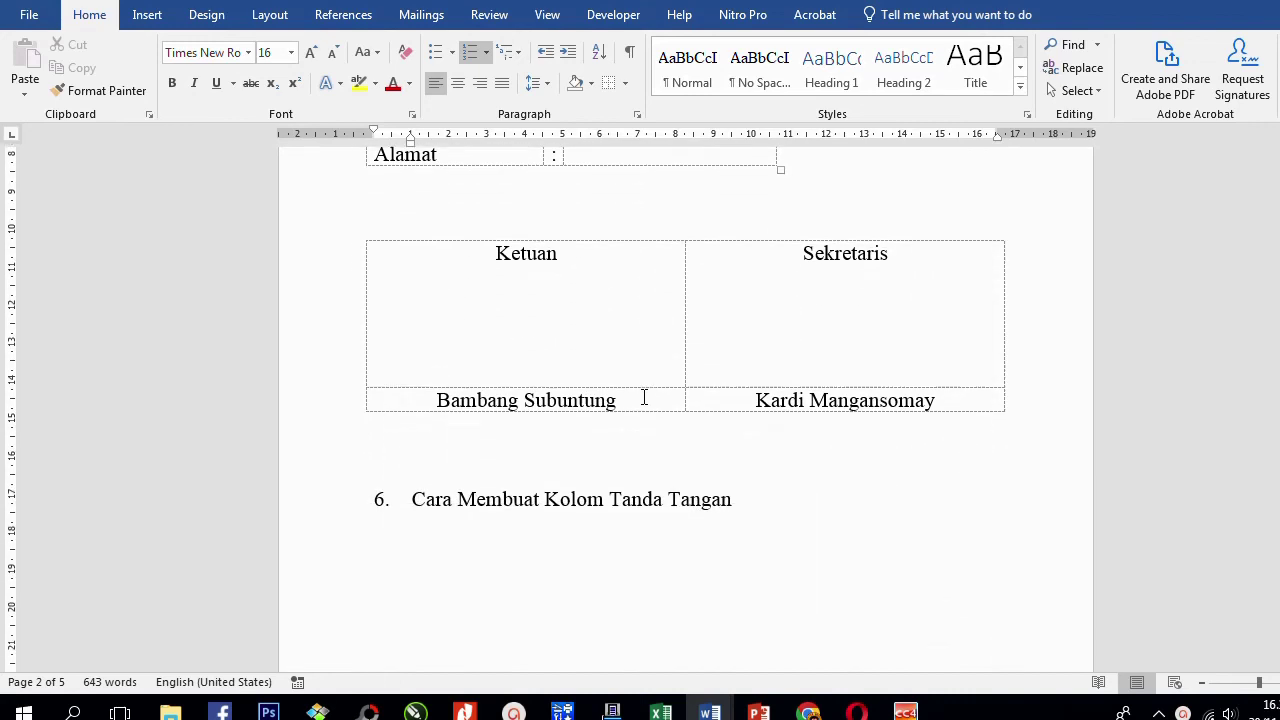
click(598, 444)
scroll(598, 445, down, 3)
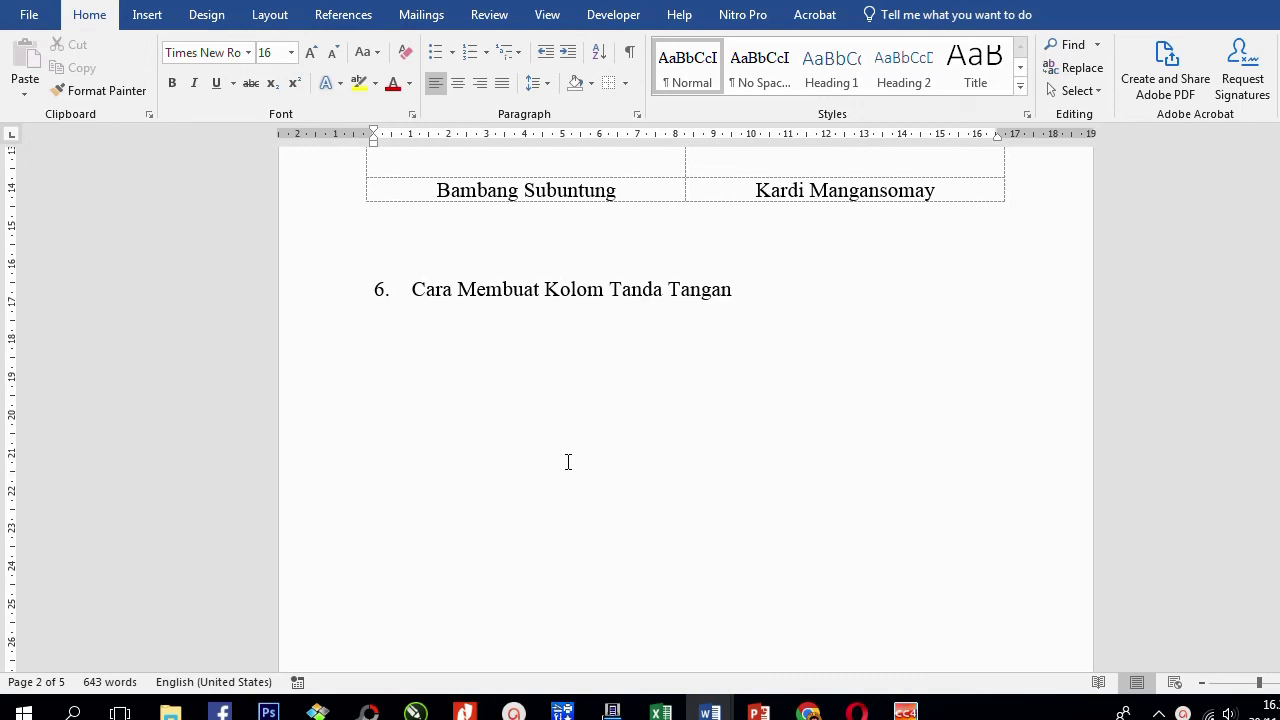
scroll(568, 462, down, 2)
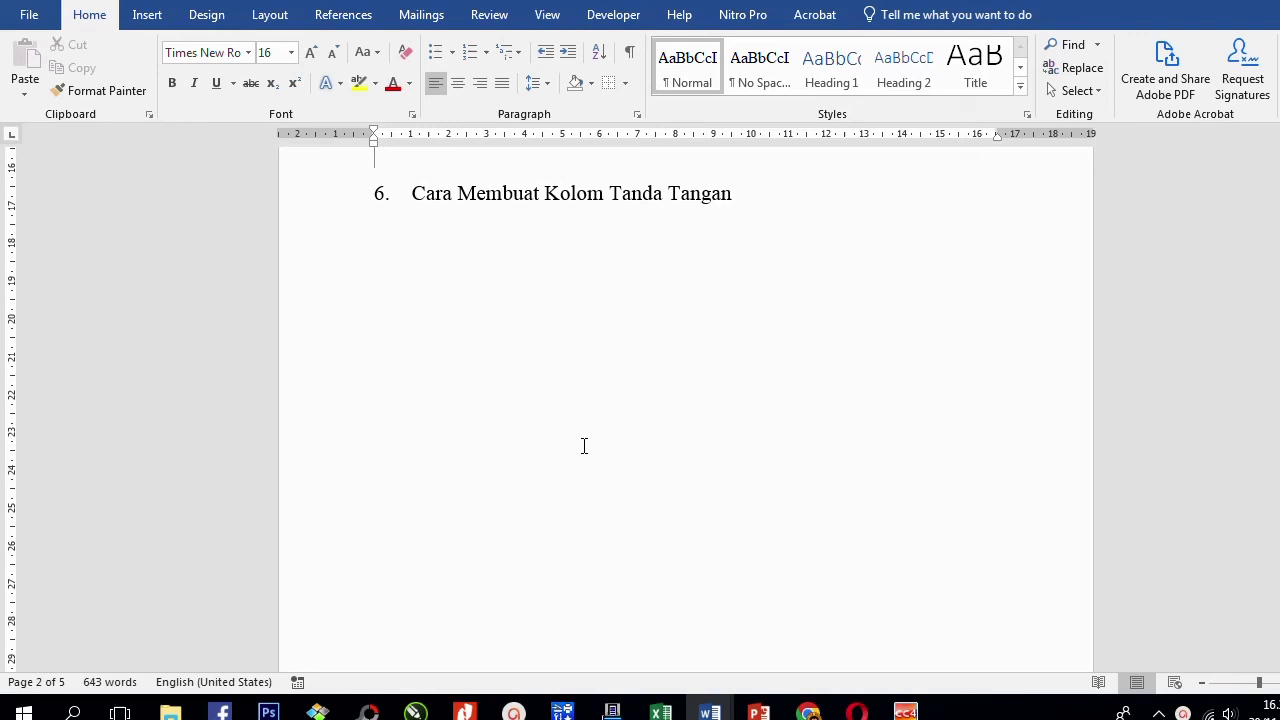
scroll(585, 445, down, 2)
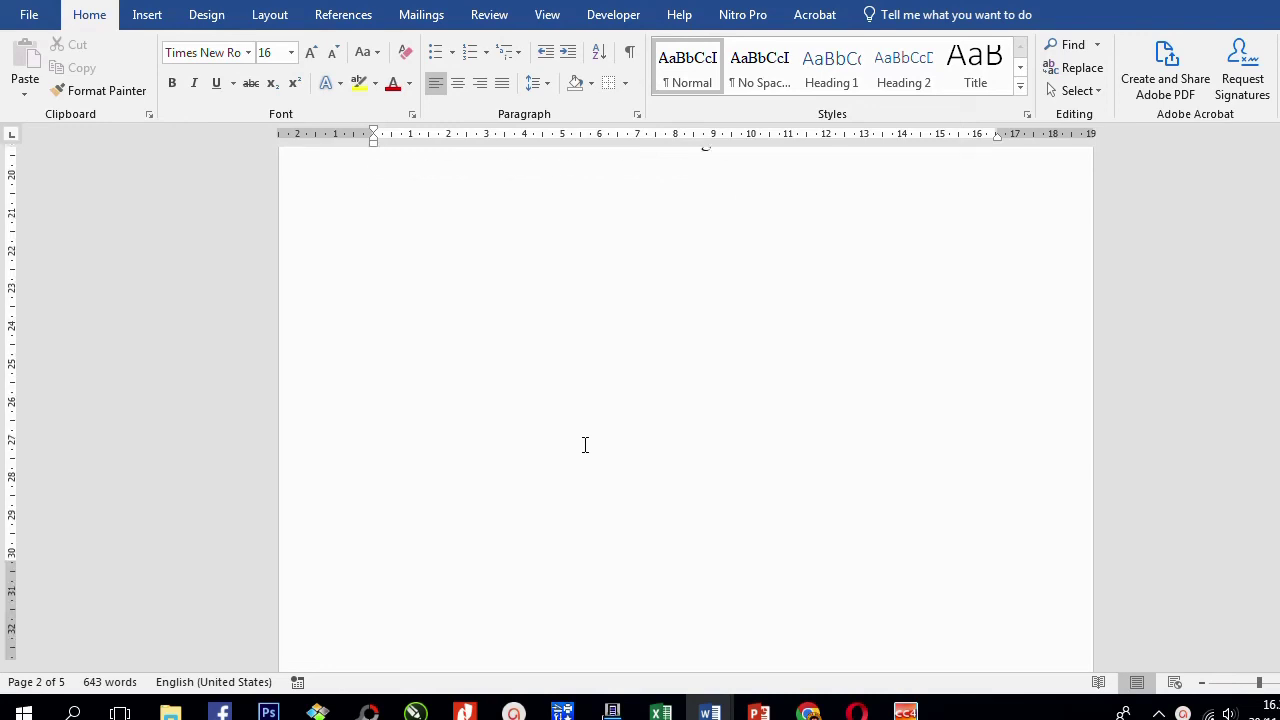
scroll(585, 445, down, 3)
scroll(585, 445, down, 3)
scroll(585, 445, down, 2)
scroll(585, 445, down, 5)
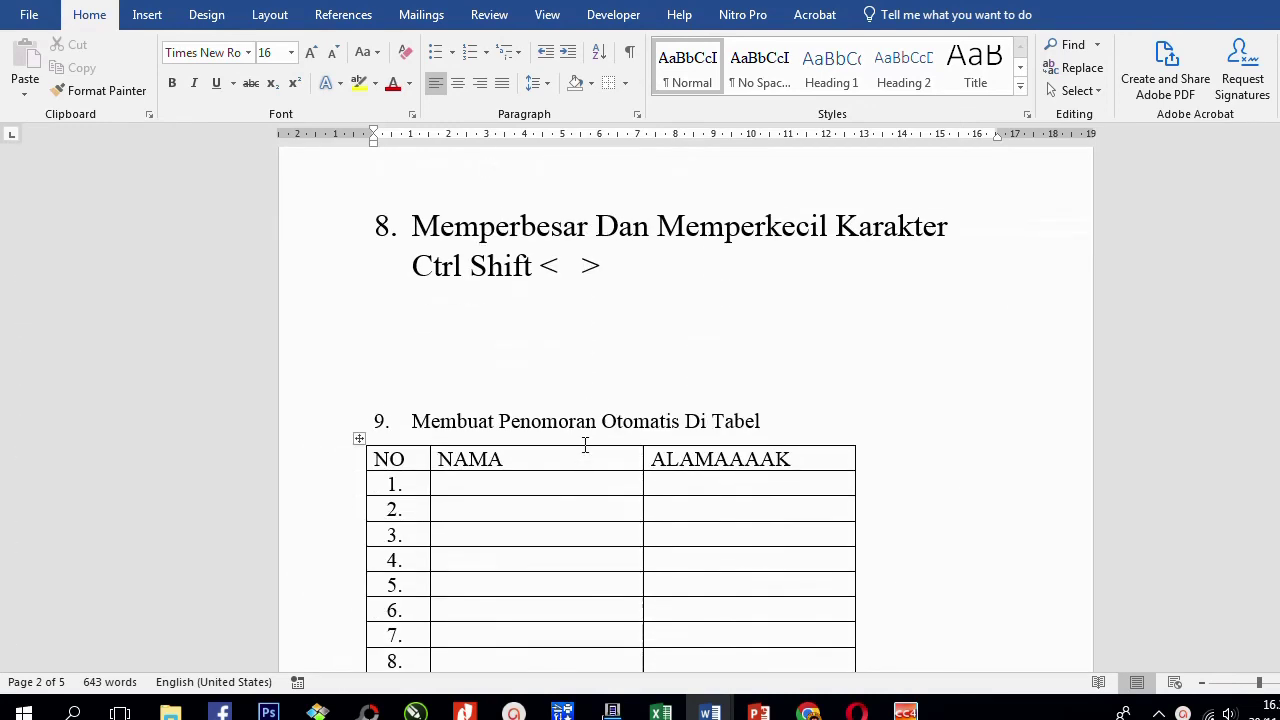
scroll(585, 445, down, 4)
scroll(585, 445, down, 5)
scroll(585, 445, down, 4)
scroll(585, 445, down, 4)
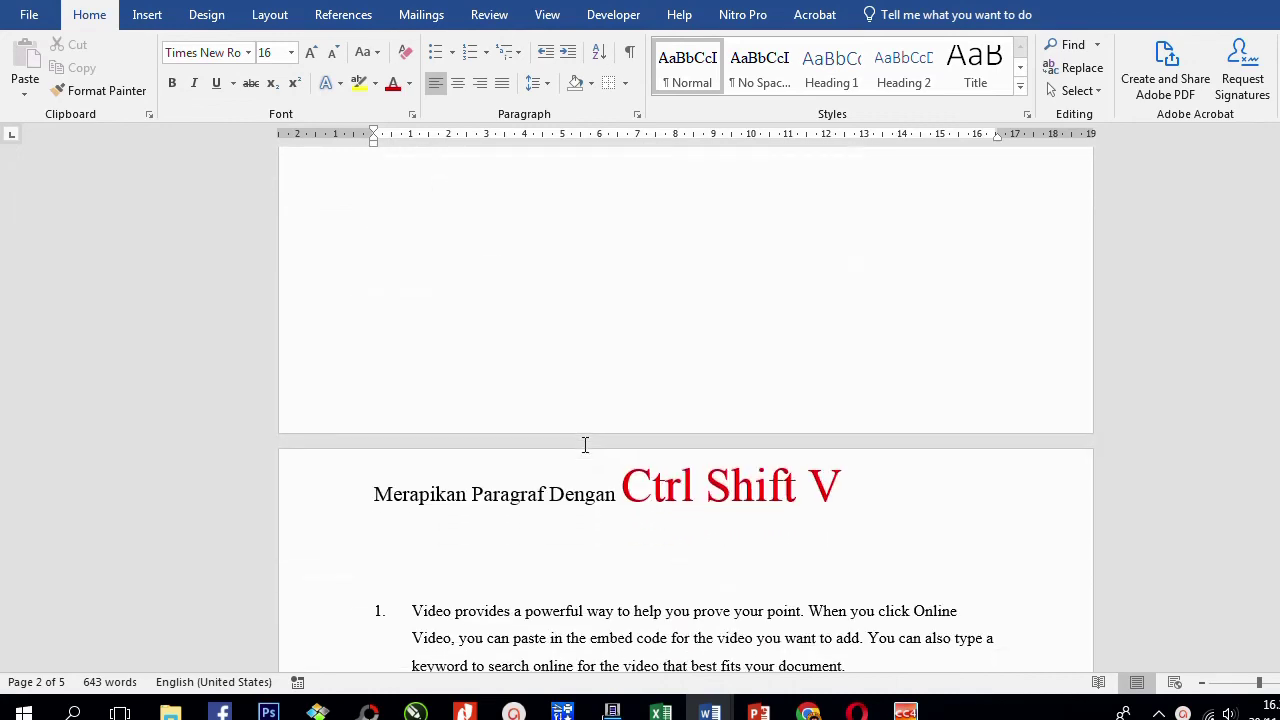
scroll(585, 445, down, 4)
scroll(585, 445, down, 4)
scroll(586, 445, down, 3)
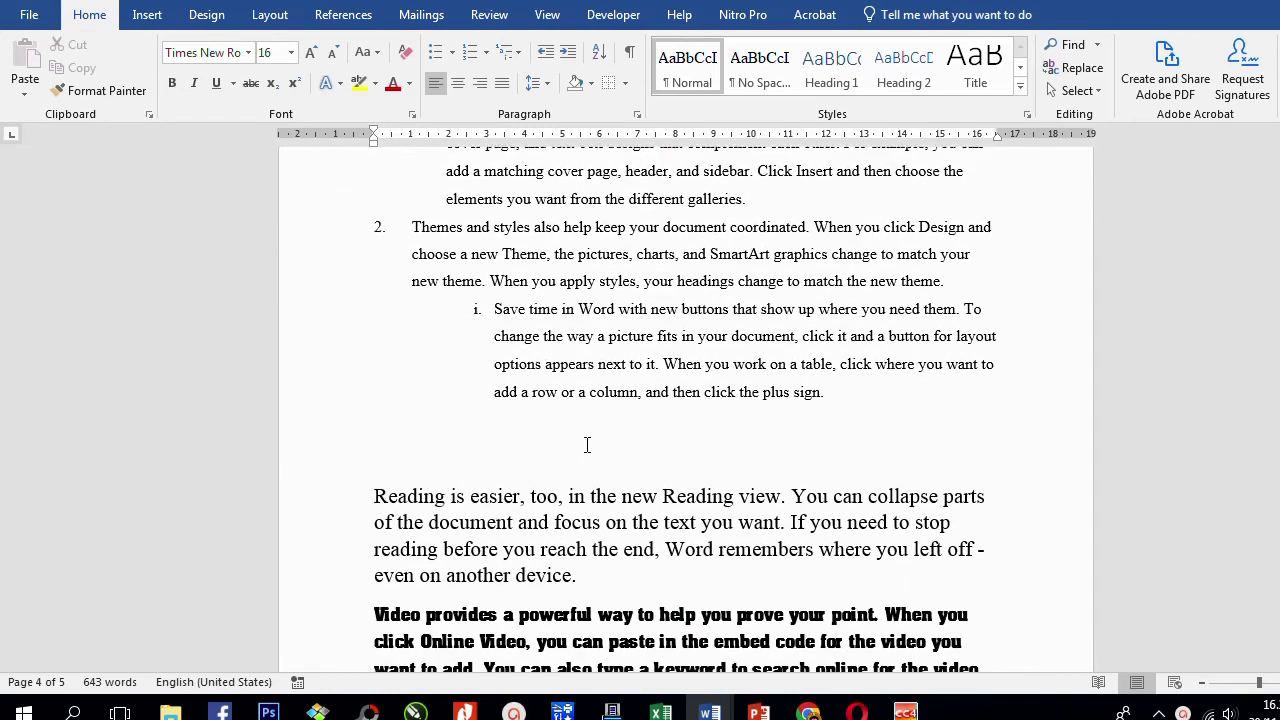
scroll(586, 445, down, 3)
scroll(586, 445, down, 3)
scroll(586, 445, down, 3)
scroll(587, 445, down, 4)
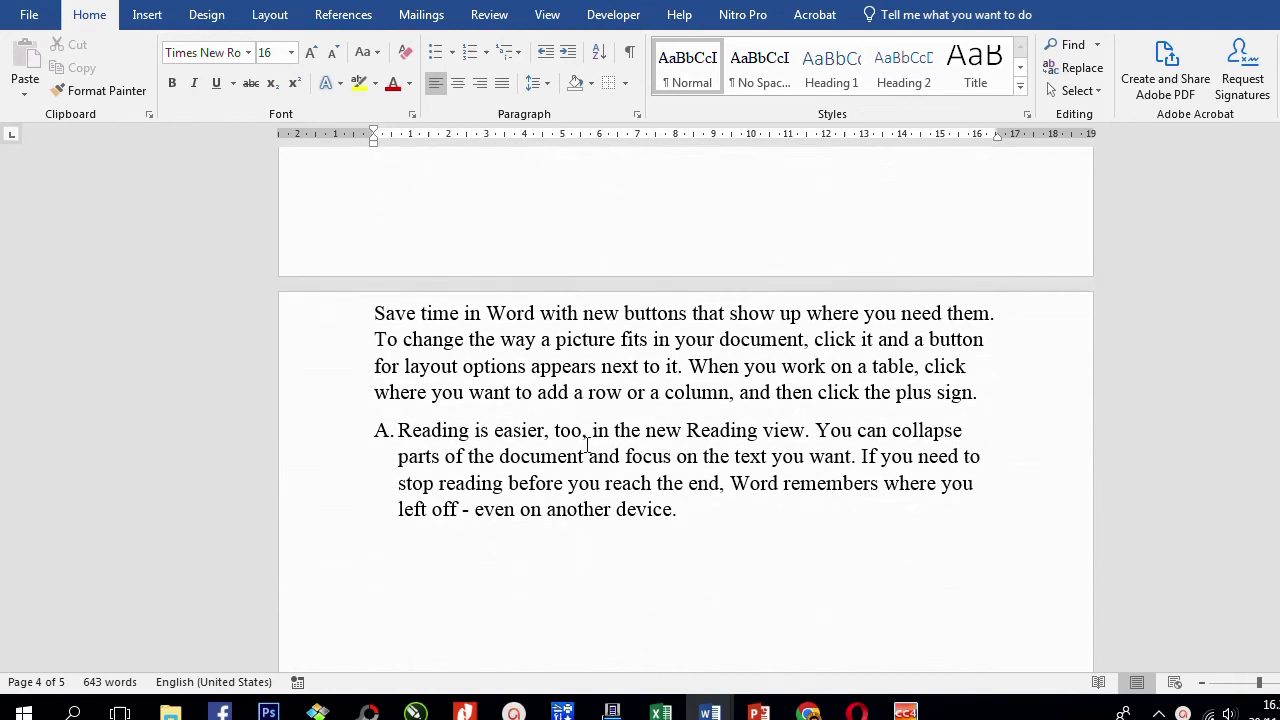
scroll(587, 445, down, 3)
scroll(587, 445, down, 3)
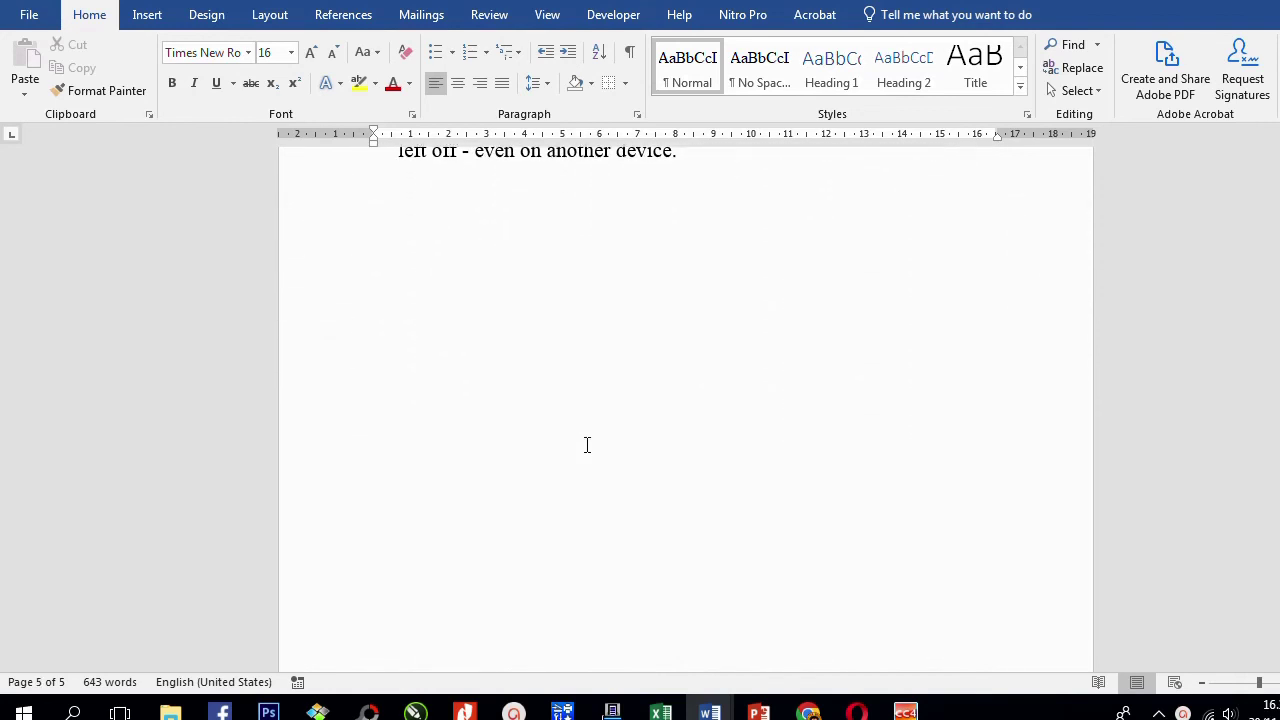
scroll(587, 445, down, 1)
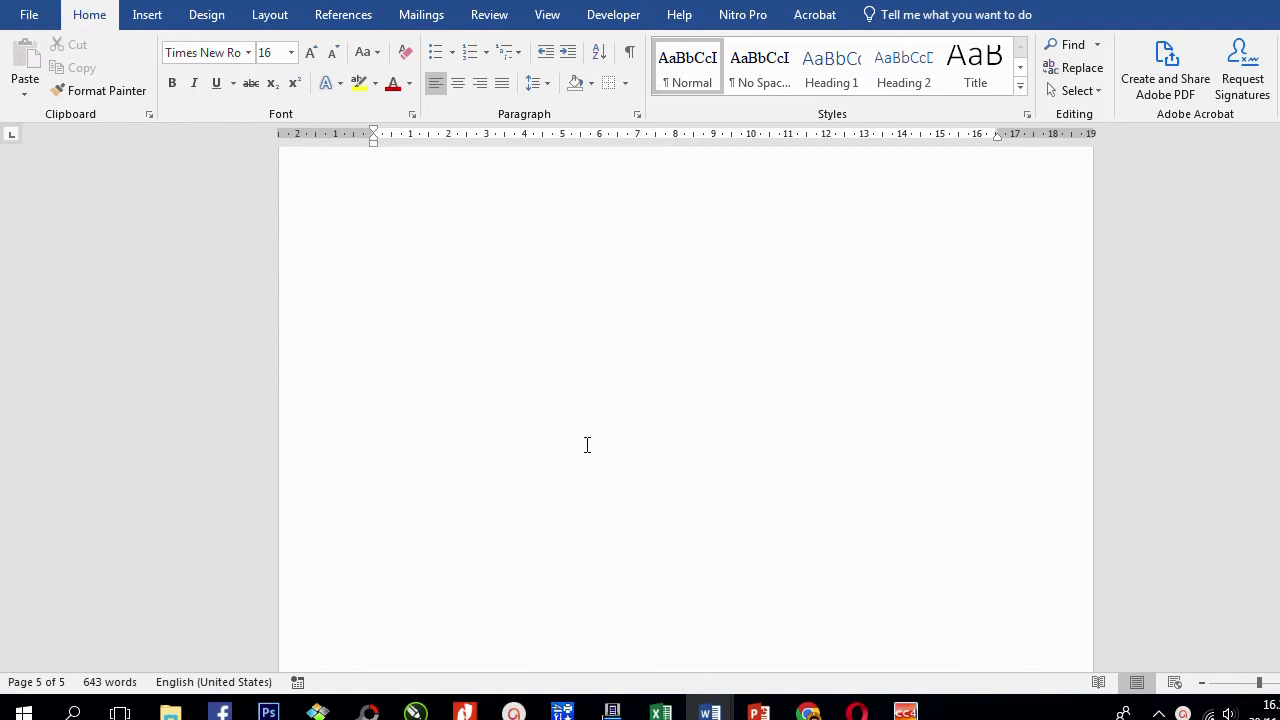
scroll(587, 445, down, 1)
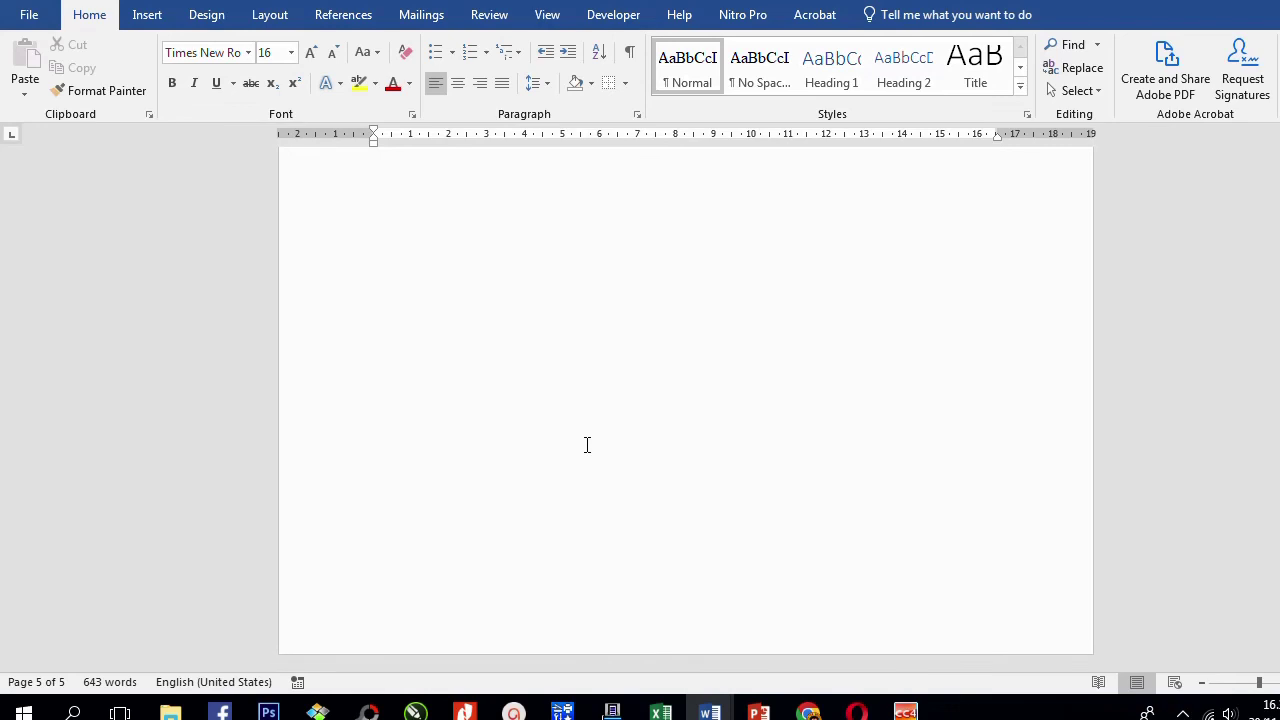